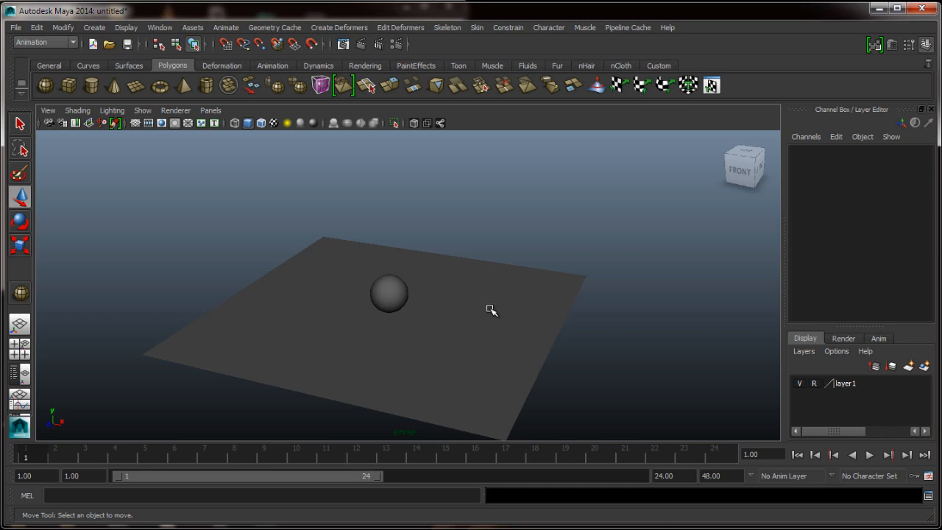
mouse_move(471, 325)
alt+mouse_down()
mouse_move(452, 278)
mouse_move(448, 326)
mouse_move(456, 307)
mouse_move(458, 323)
alt+mouse_up()
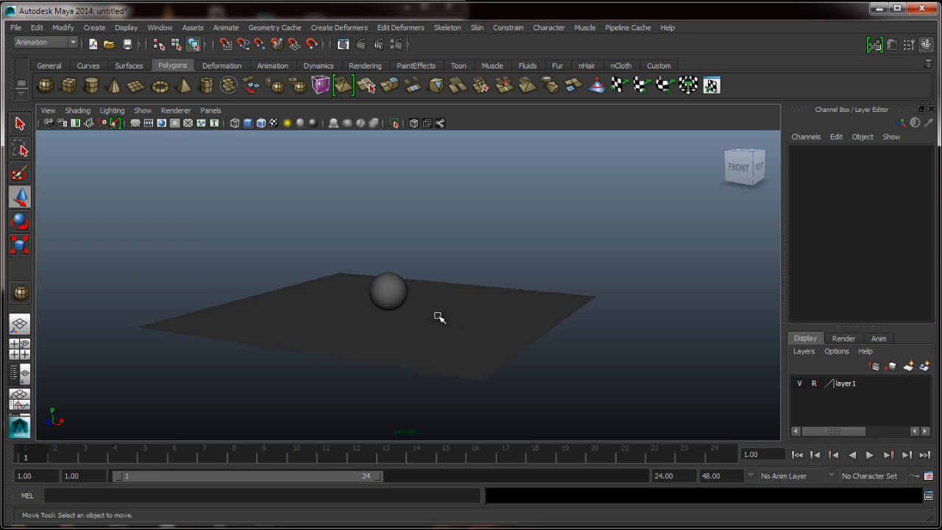
alt+right_drag(437, 315, 467, 340)
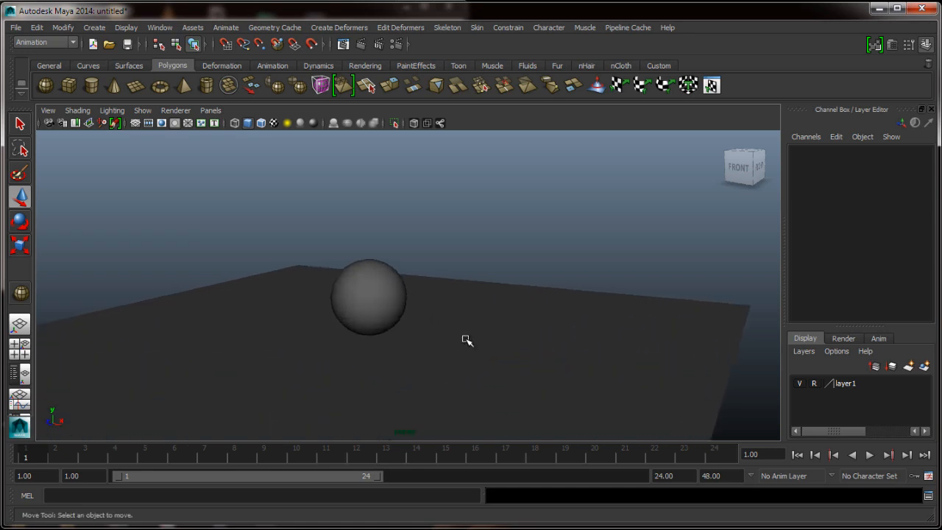
alt+middle_drag(467, 341, 518, 304)
alt+drag(518, 303, 461, 282)
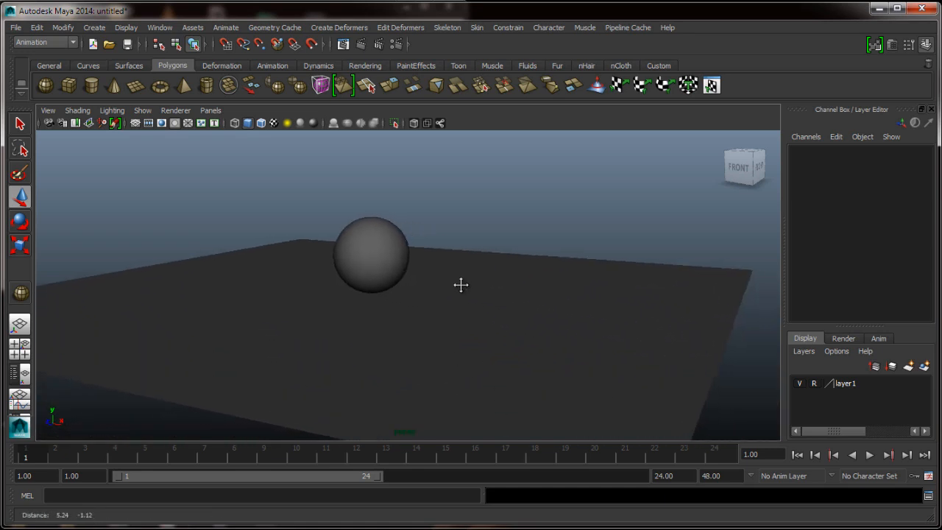
mouse_move(466, 314)
alt+mouse_down()
mouse_move(442, 305)
mouse_move(457, 298)
mouse_move(449, 307)
alt+mouse_up()
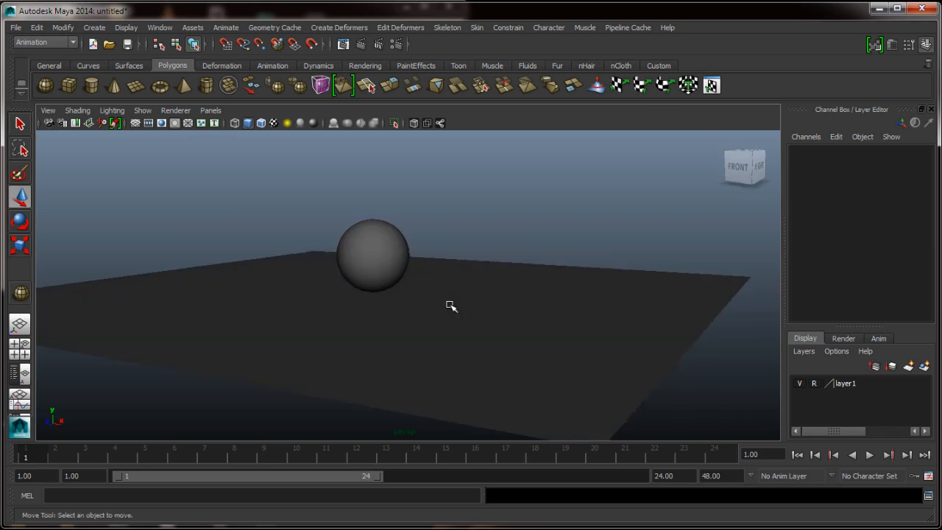
mouse_move(450, 307)
alt+mouse_down()
mouse_move(483, 303)
mouse_move(336, 301)
mouse_move(441, 303)
alt+mouse_up()
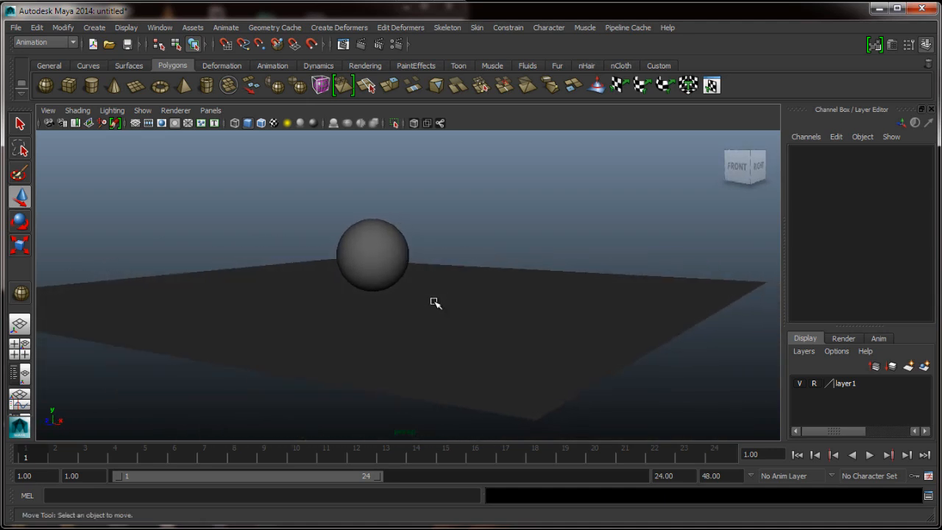
alt+drag(434, 302, 406, 326)
Select the sphere and set a keyframe on all its transform channels at frame 1.
click(397, 285)
alt+middle_drag(406, 326, 481, 345)
alt+right_drag(454, 328, 437, 327)
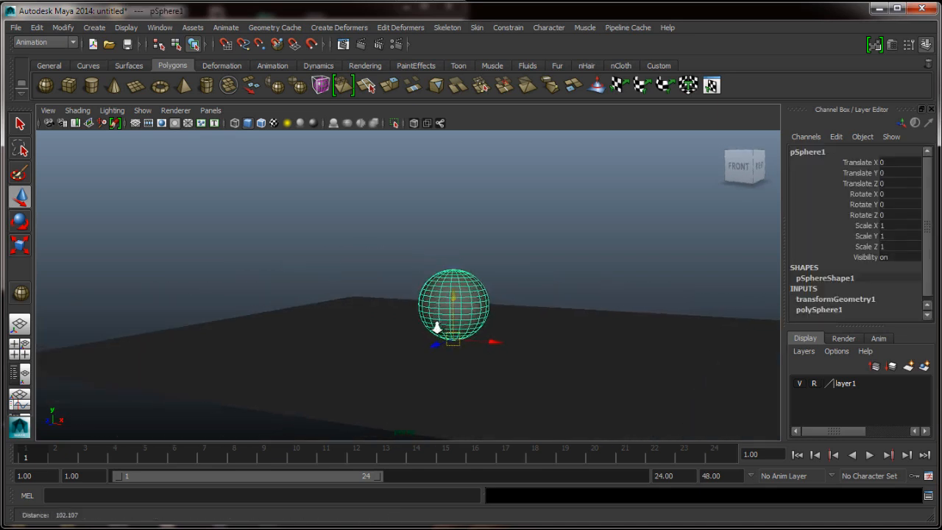
alt+middle_drag(437, 328, 384, 309)
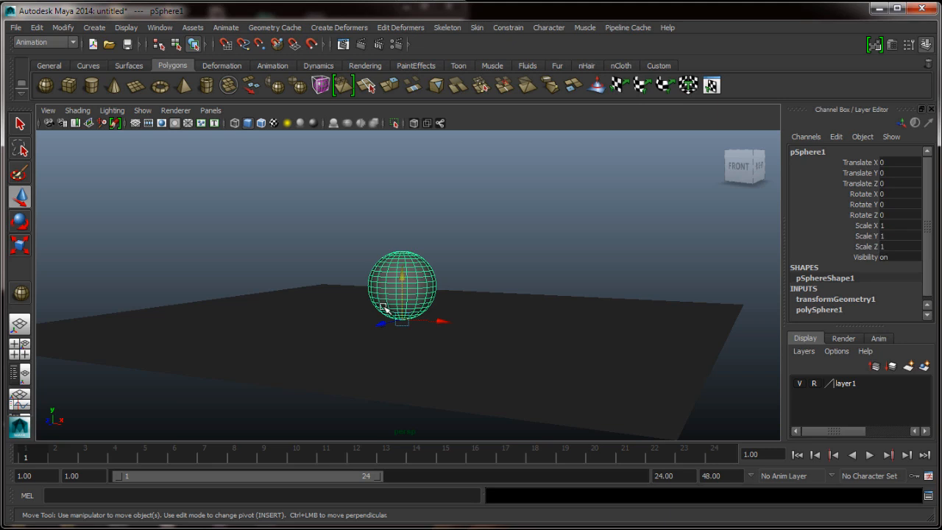
key(s)
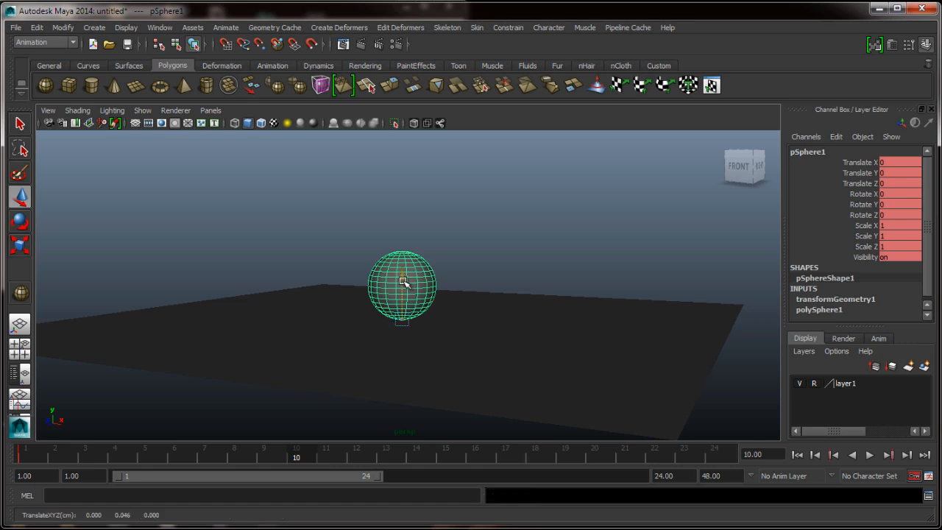
At frame 10, raise the sphere straight up above the floor plane to a Translate Y of about 28.6.
drag(404, 280, 402, 95)
alt+drag(402, 218, 332, 298)
drag(400, 180, 399, 163)
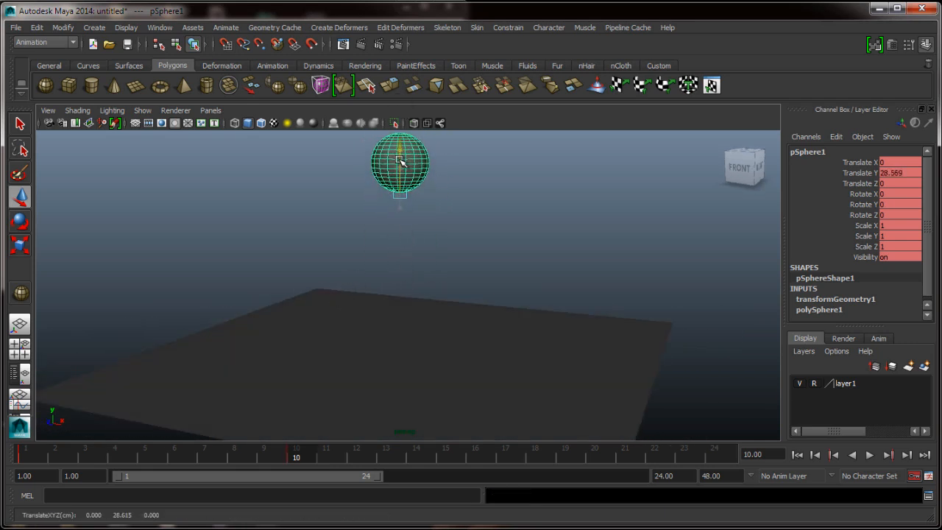
alt+middle_drag(462, 239, 456, 243)
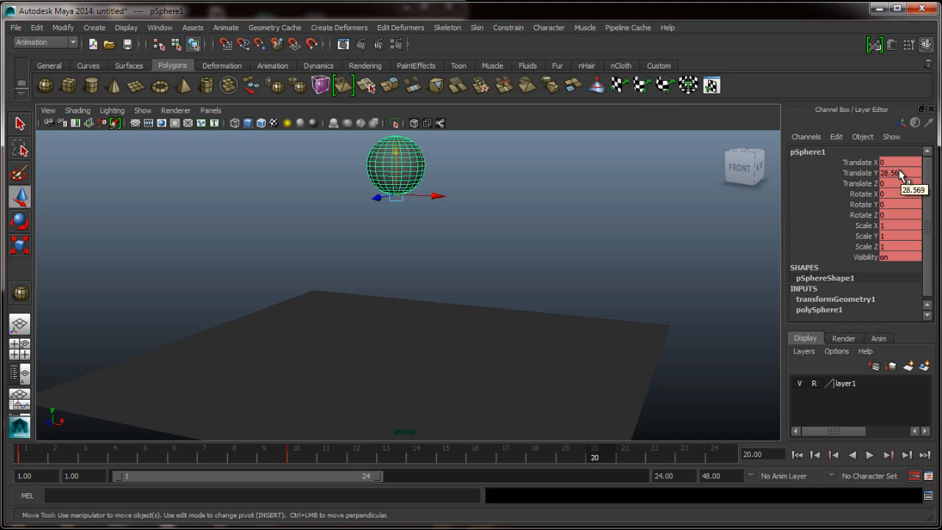
Check the sphere's height at frame 1, then key its Translate Y at 0 on frame 20.
click(25, 457)
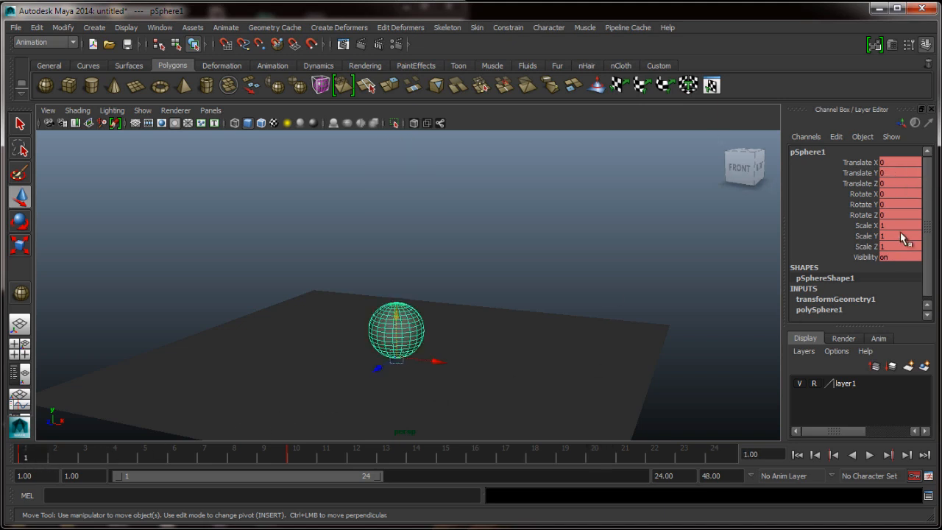
click(592, 457)
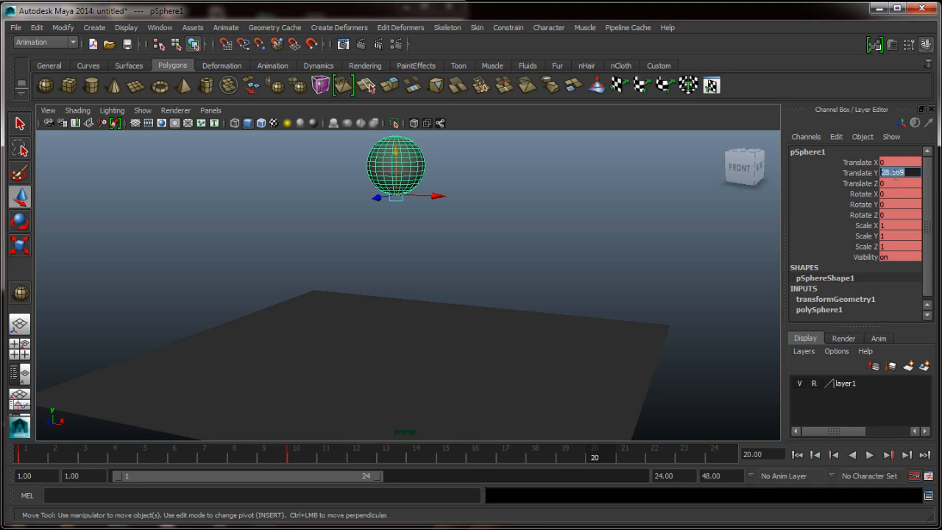
text(0)
key(Return)
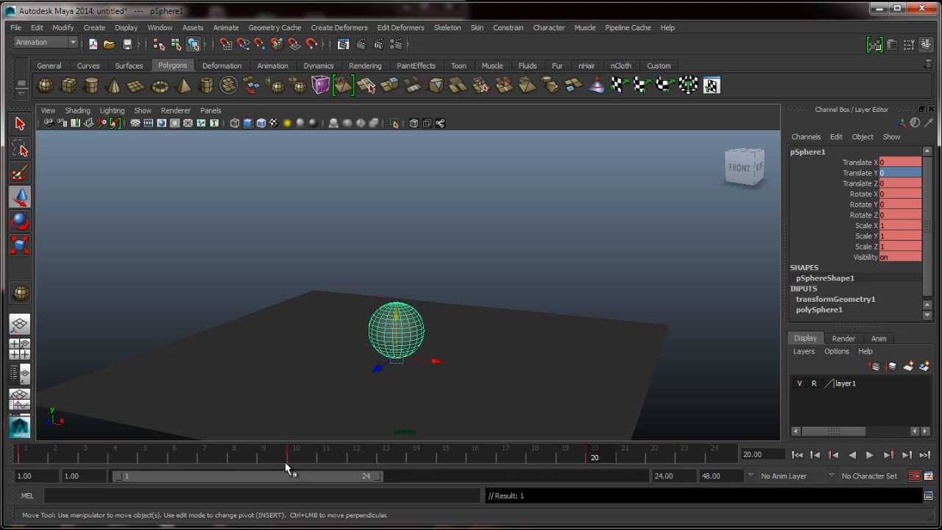
Play and scrub the animation to review the sphere's rise and fall.
key(alt+v)
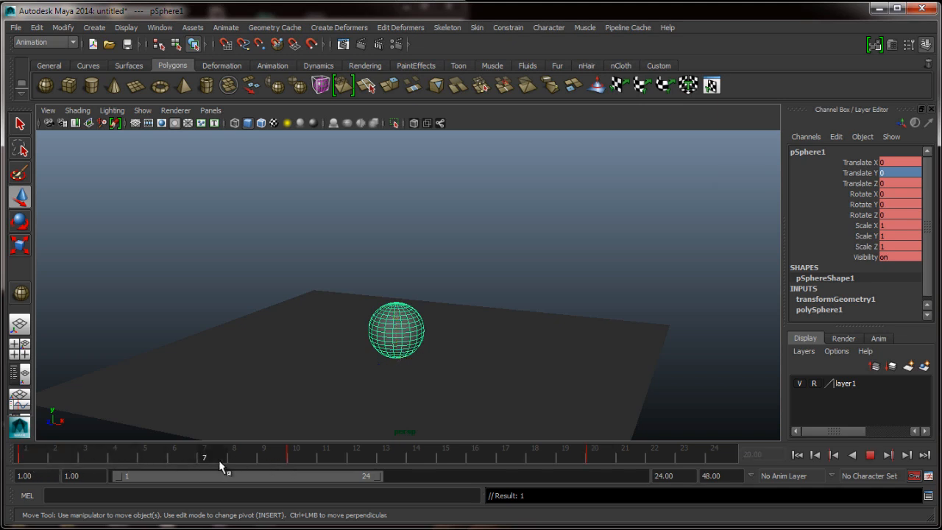
drag(218, 460, 600, 473)
key(alt+v)
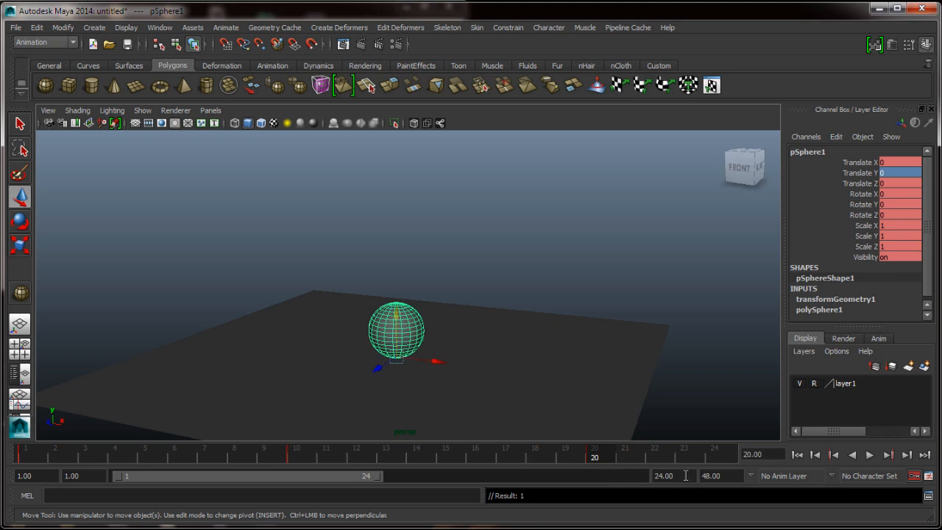
Set the playback range to end at frame 20 and play the looping bounce.
double_click(689, 478)
text(20)
key(Return)
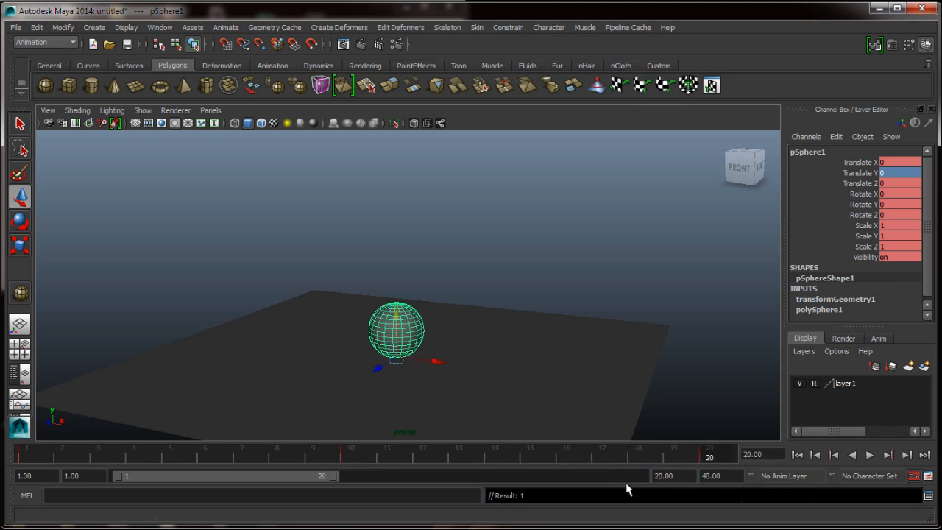
click(872, 458)
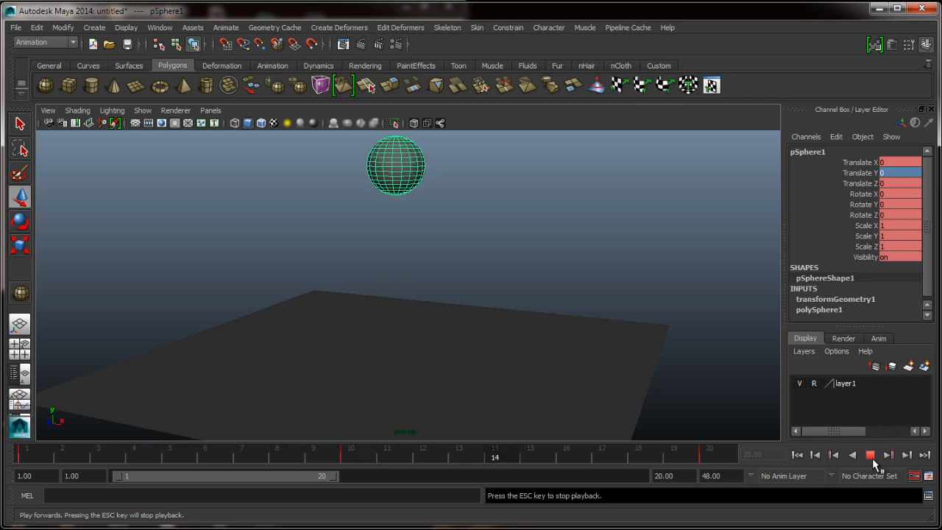
click(871, 456)
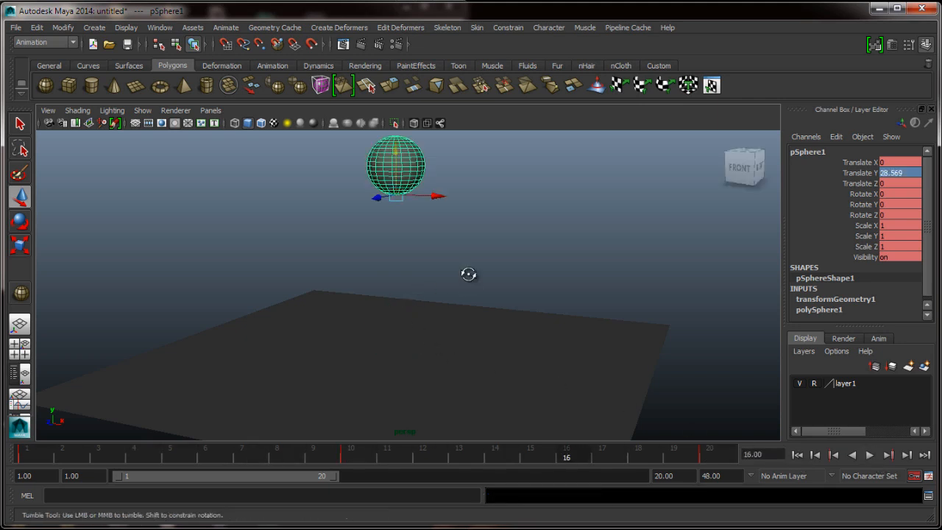
At frame 2, raise the sphere slightly off the floor to a Translate Y of about 4.35.
mouse_move(467, 273)
alt+mouse_down()
mouse_move(493, 273)
mouse_move(470, 273)
alt+mouse_up()
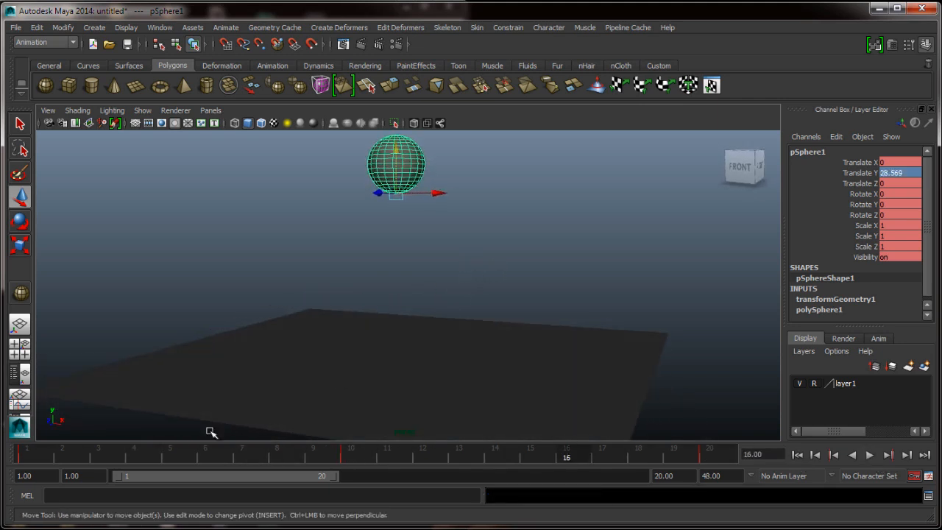
mouse_move(62, 455)
mouse_down()
mouse_move(21, 452)
mouse_move(28, 461)
mouse_move(72, 456)
mouse_up()
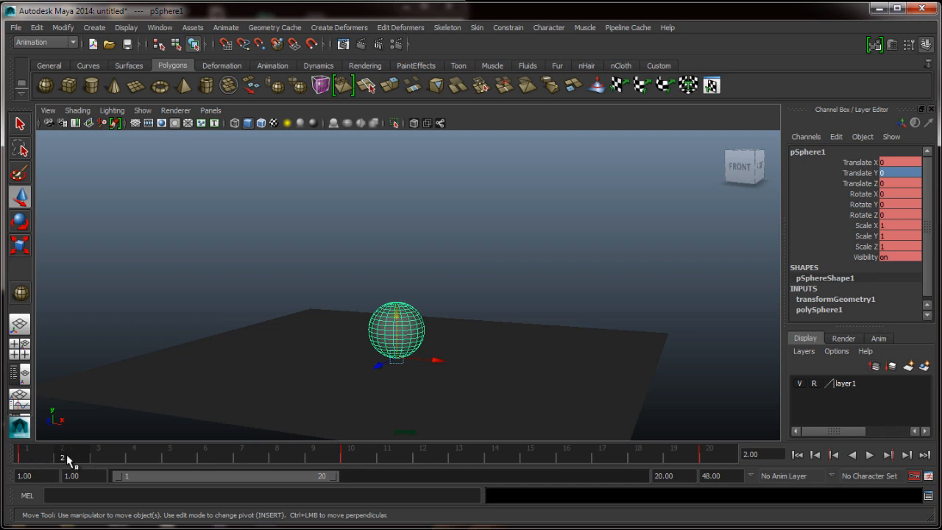
drag(47, 460, 63, 455)
mouse_move(409, 362)
alt+mouse_down()
mouse_move(440, 355)
mouse_move(415, 350)
alt+mouse_up()
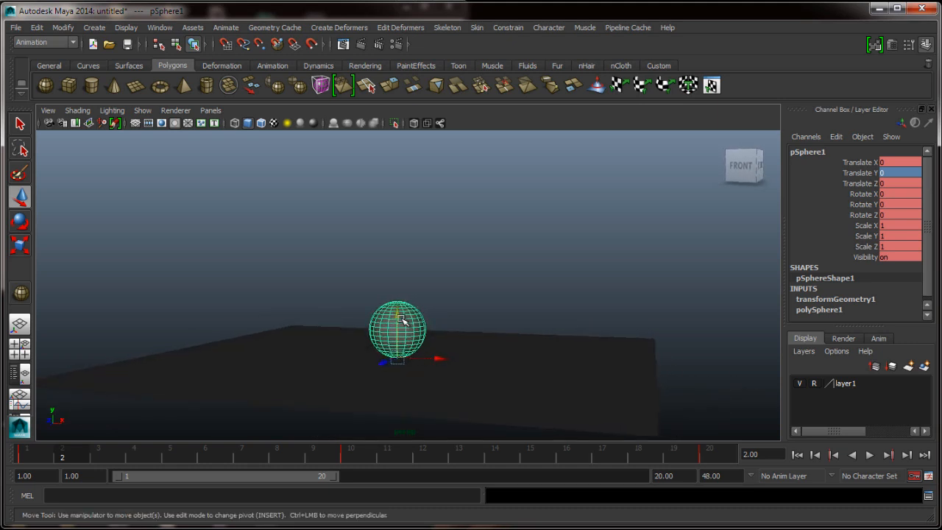
drag(396, 317, 396, 318)
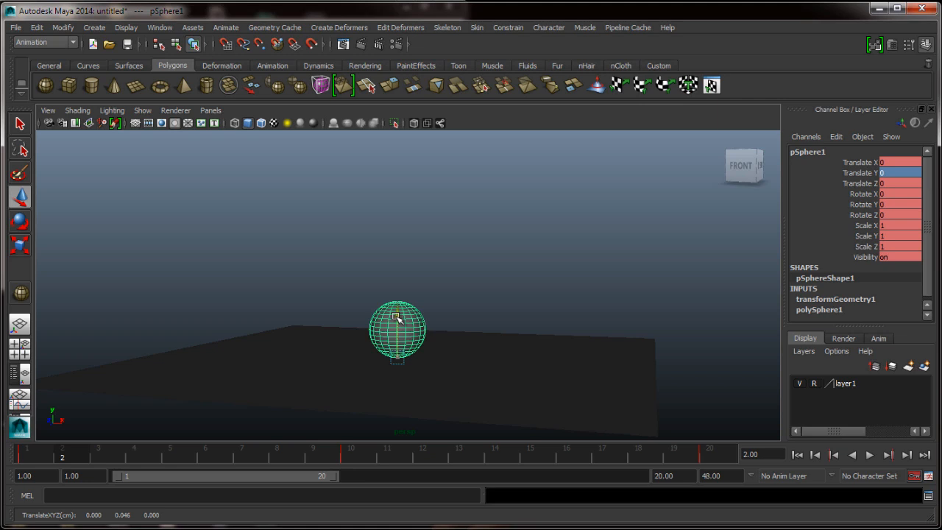
drag(395, 317, 438, 335)
Switch the viewport to the front view with the sphere framed at a comfortable size.
key(space)
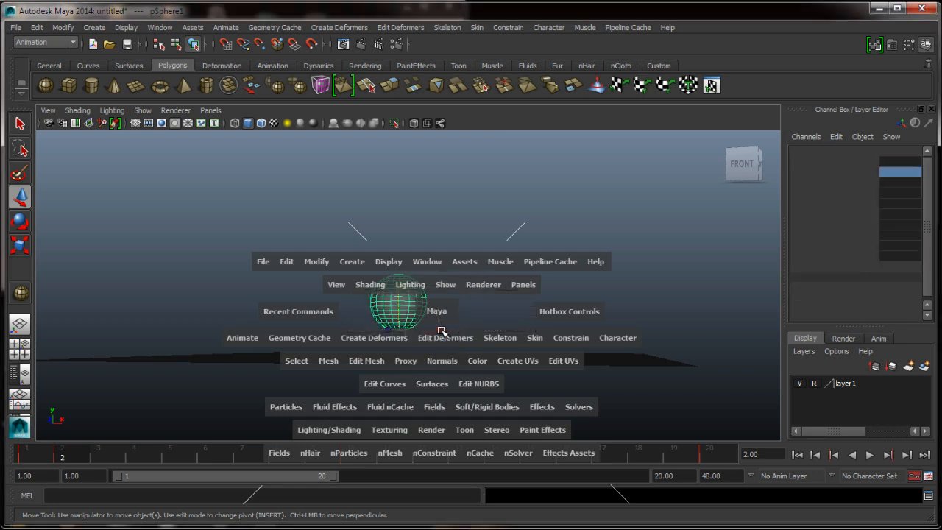
key(space)
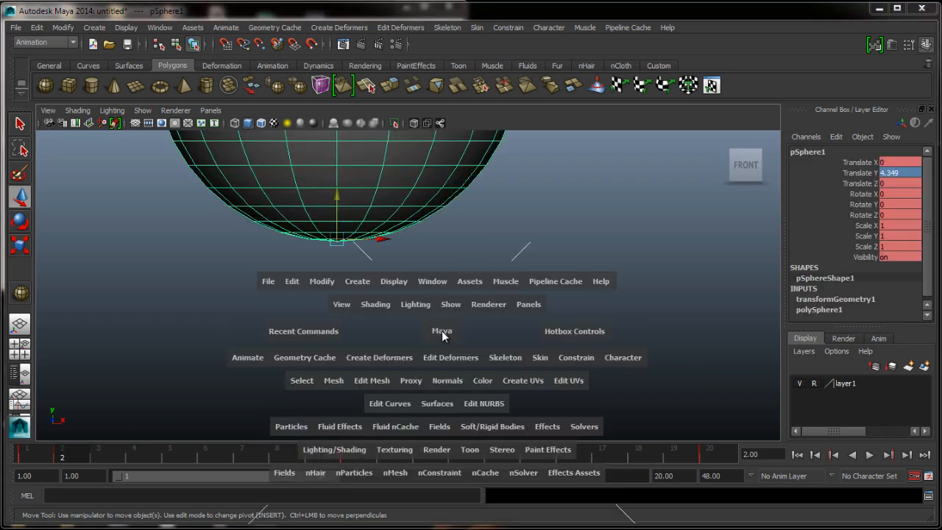
drag(442, 332, 441, 361)
alt+right_drag(478, 386, 221, 265)
alt+right_drag(443, 347, 112, 186)
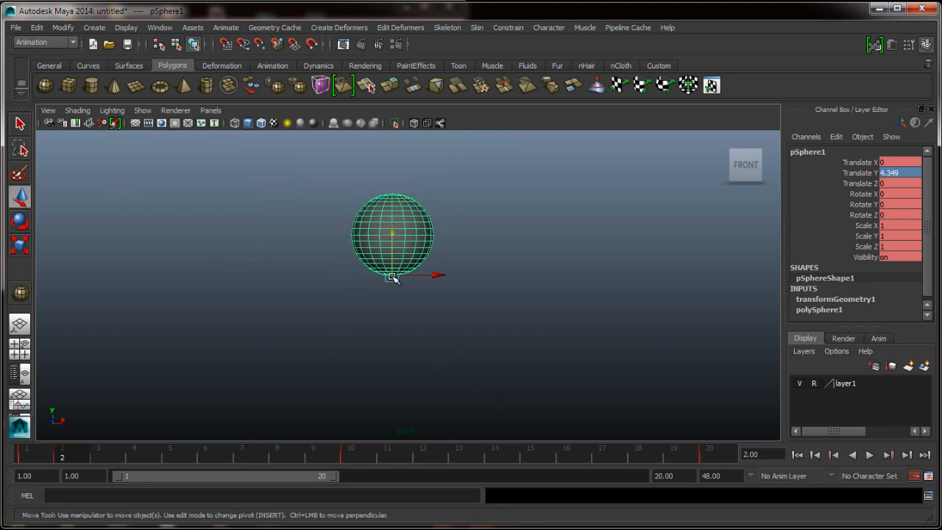
alt+middle_drag(392, 273, 306, 340)
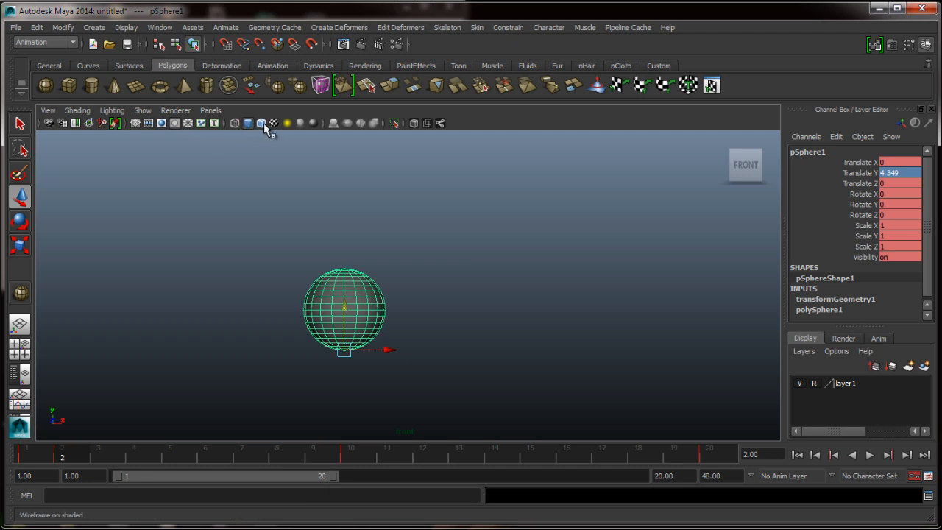
Turn on wireframe-on-shaded display in the front view and reselect the sphere.
click(531, 340)
alt+middle_drag(405, 334, 461, 331)
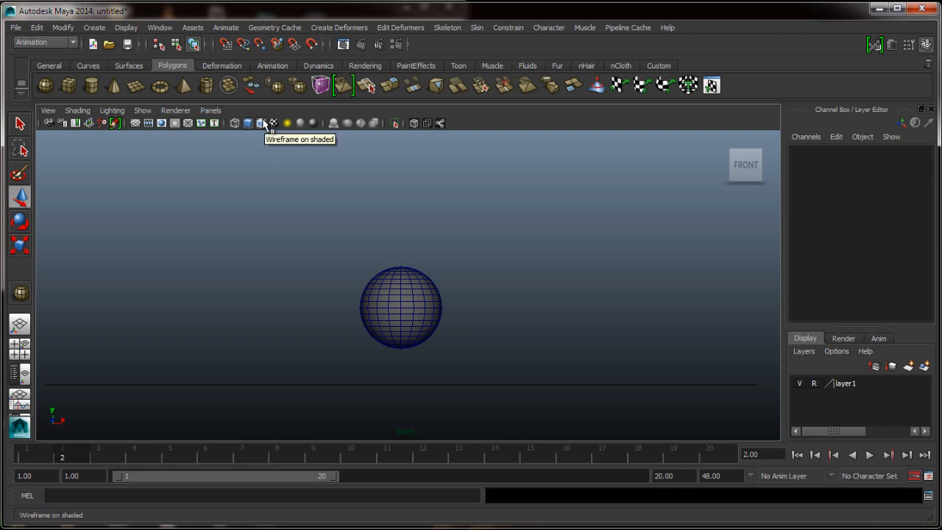
alt+middle_drag(404, 317, 336, 326)
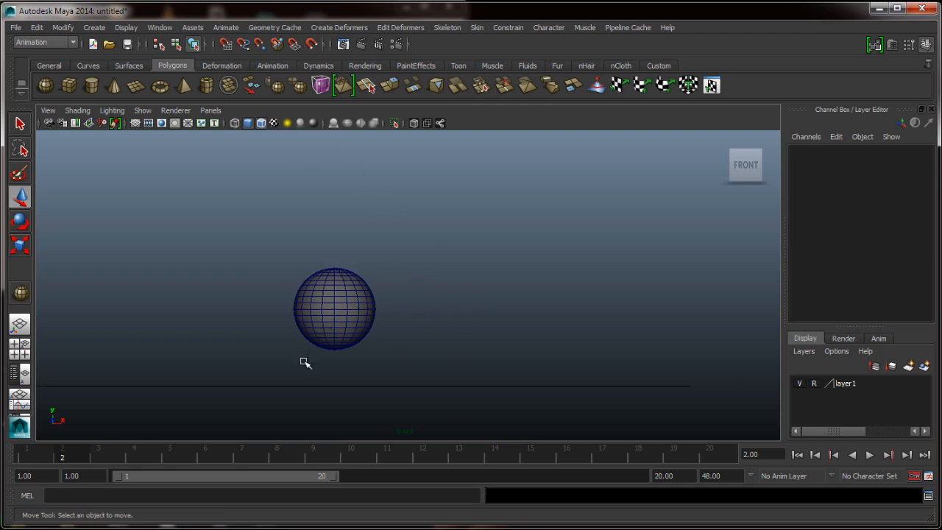
click(330, 326)
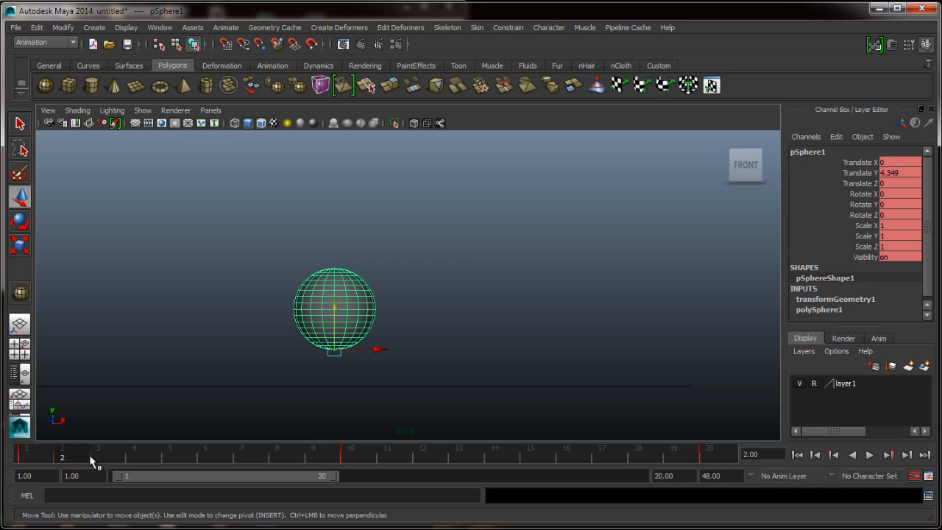
Play the animation in the front view and examine the sphere's position at the early frames and frame 10.
key(alt+v)
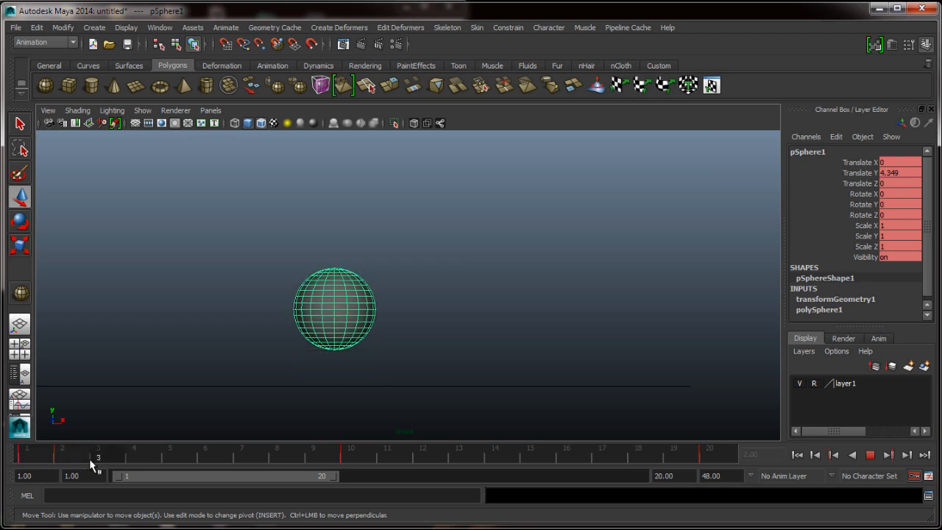
click(89, 458)
alt+right_drag(457, 373, 257, 195)
click(349, 457)
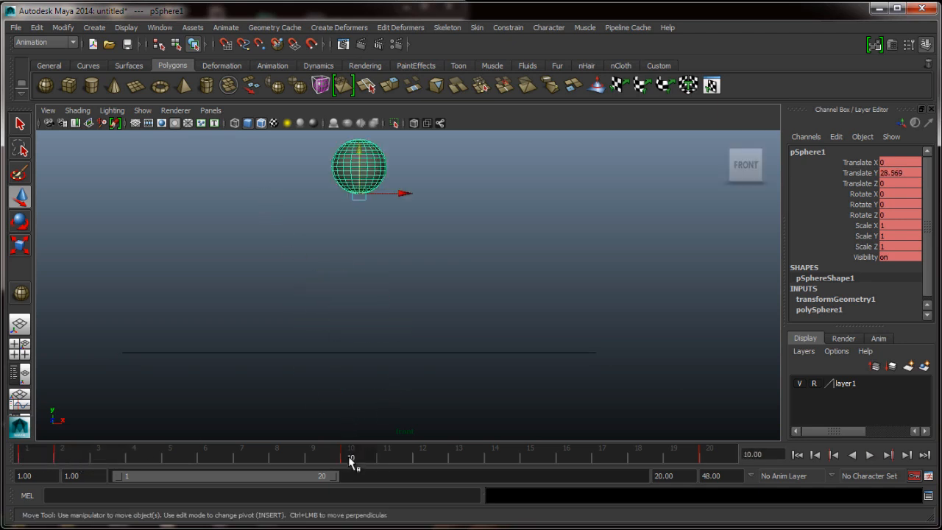
alt+middle_drag(431, 289, 441, 337)
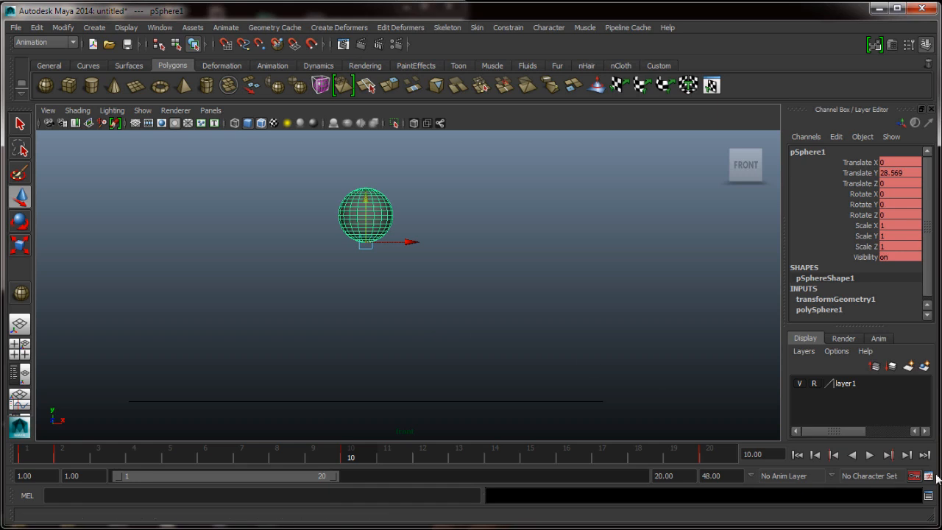
click(869, 455)
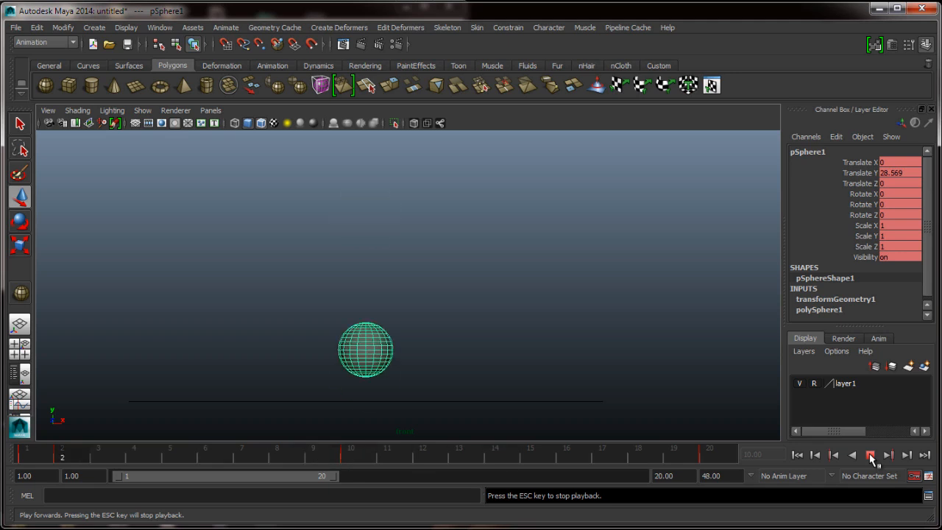
click(869, 454)
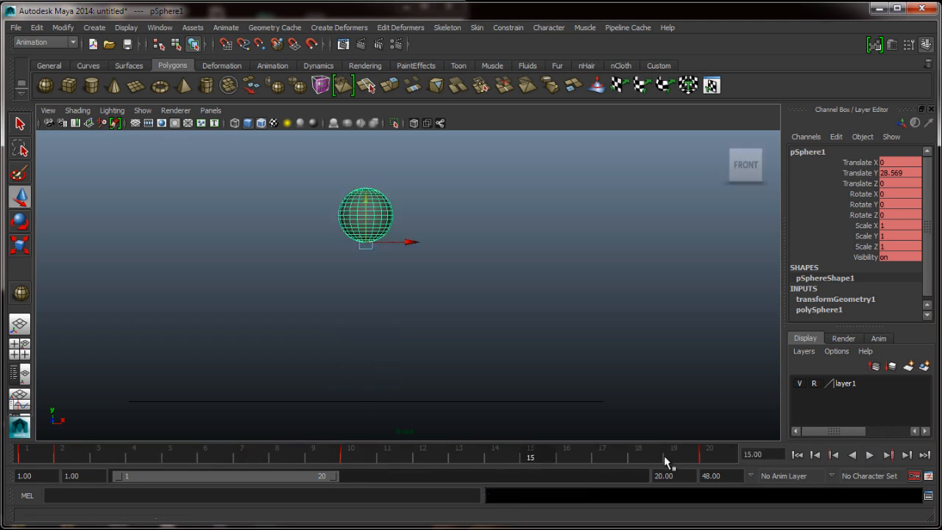
key(alt+v)
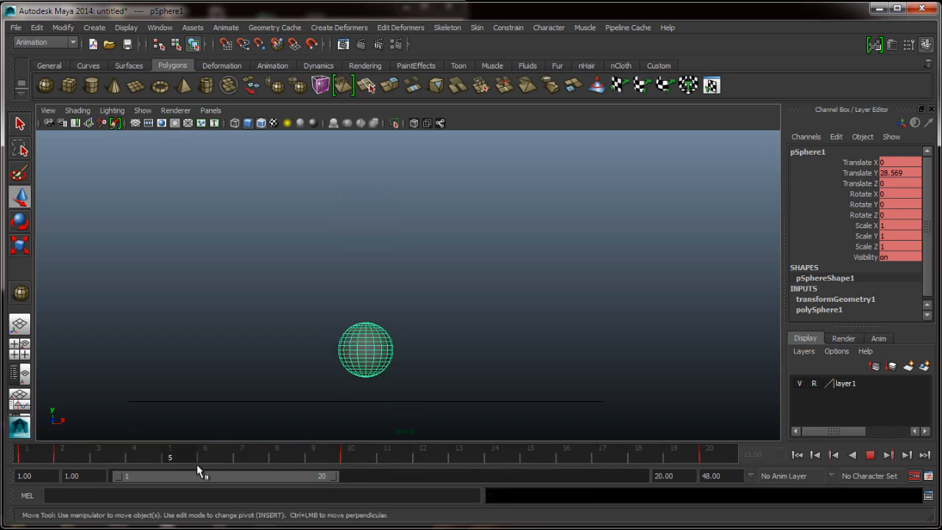
Key the sphere at frame 9 and set its Translate Y at frame 10 to 30.
drag(372, 449, 326, 455)
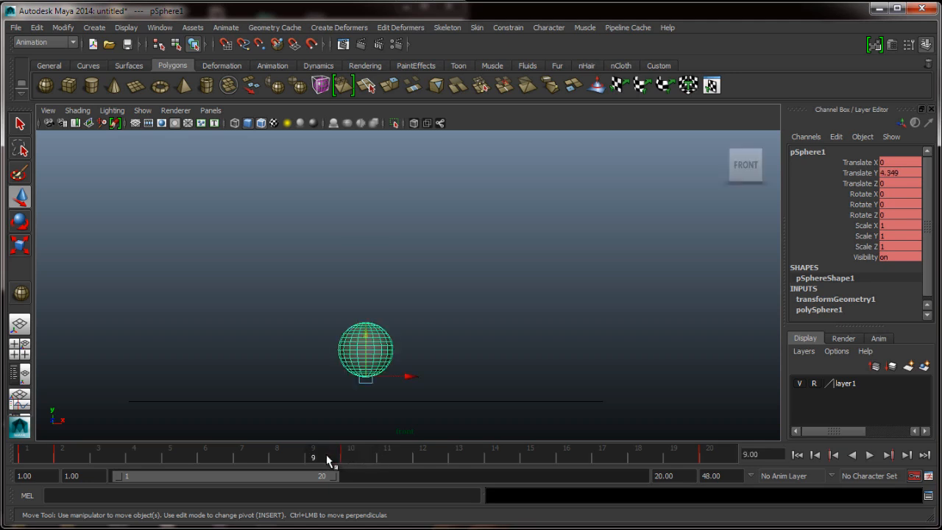
key(s)
click(356, 455)
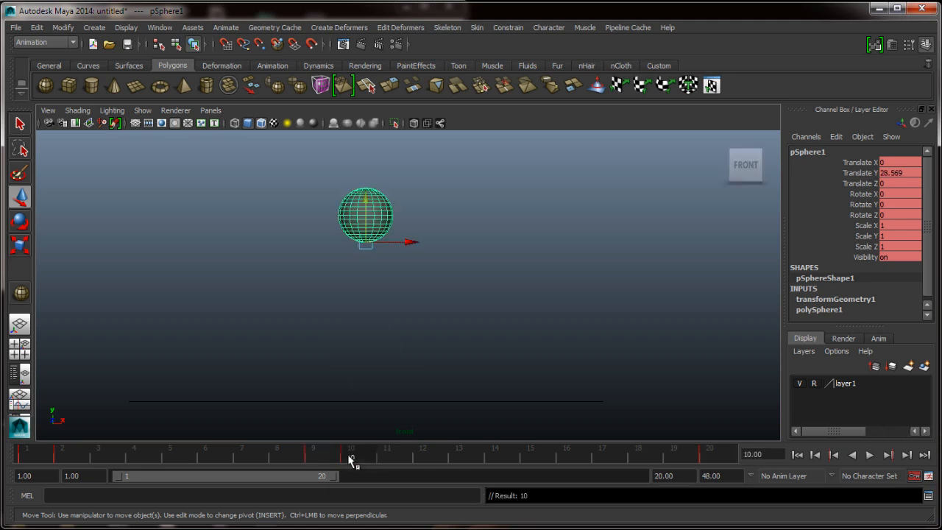
double_click(906, 173)
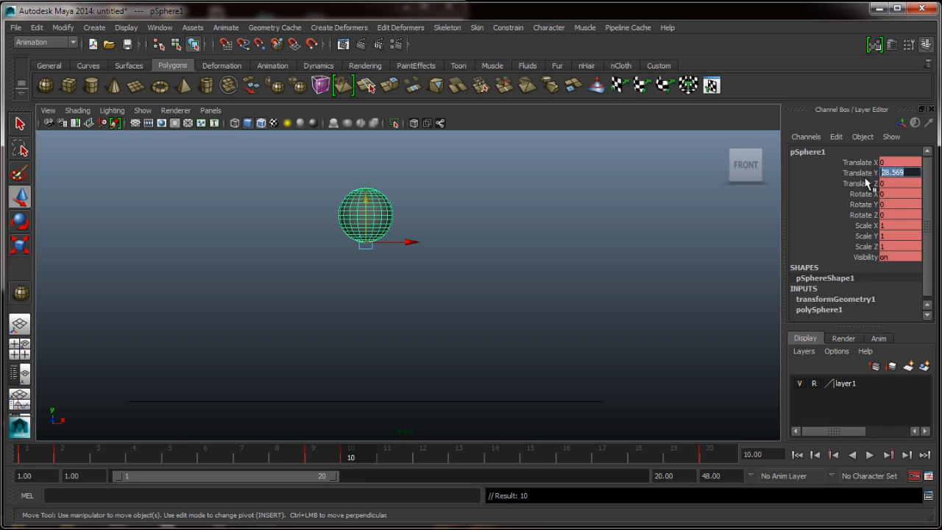
text(30)
key(Return)
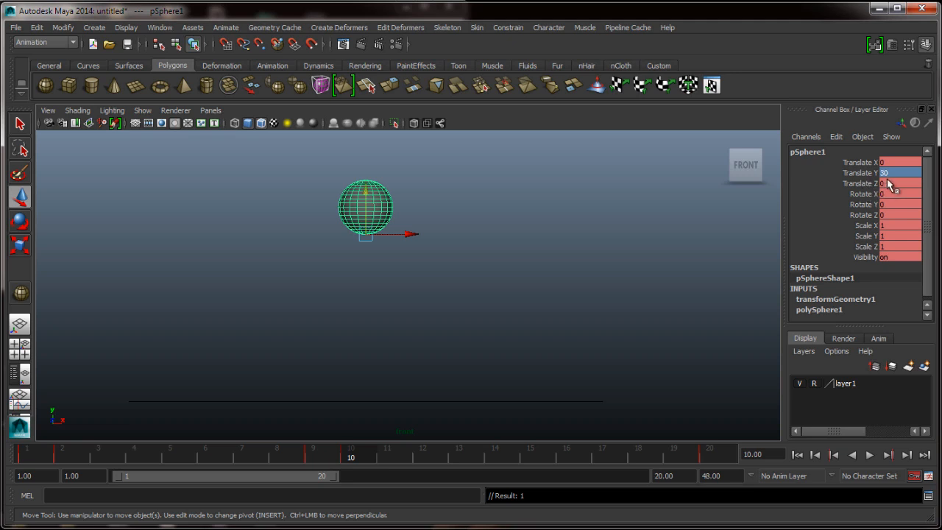
At frame 9, raise the sphere to just below its peak and set its Translate Y to 28.
click(321, 455)
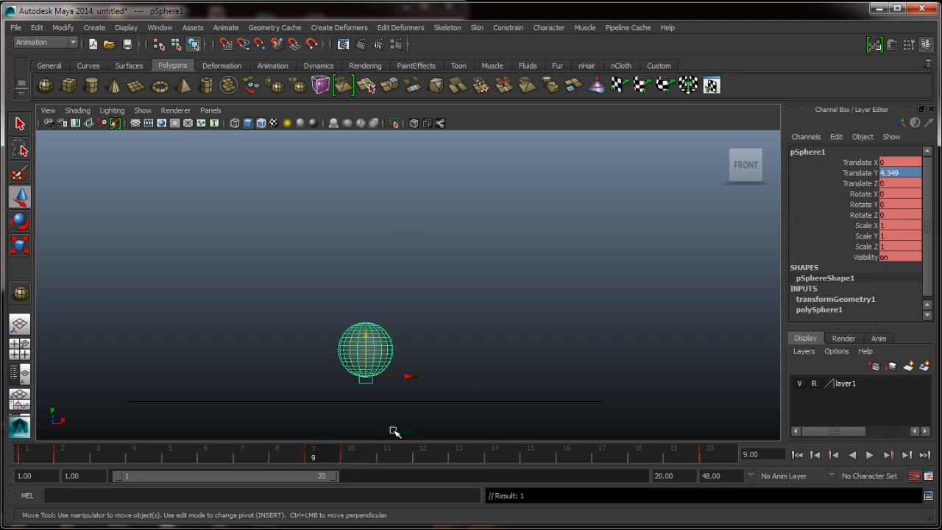
click(370, 328)
drag(370, 328, 373, 211)
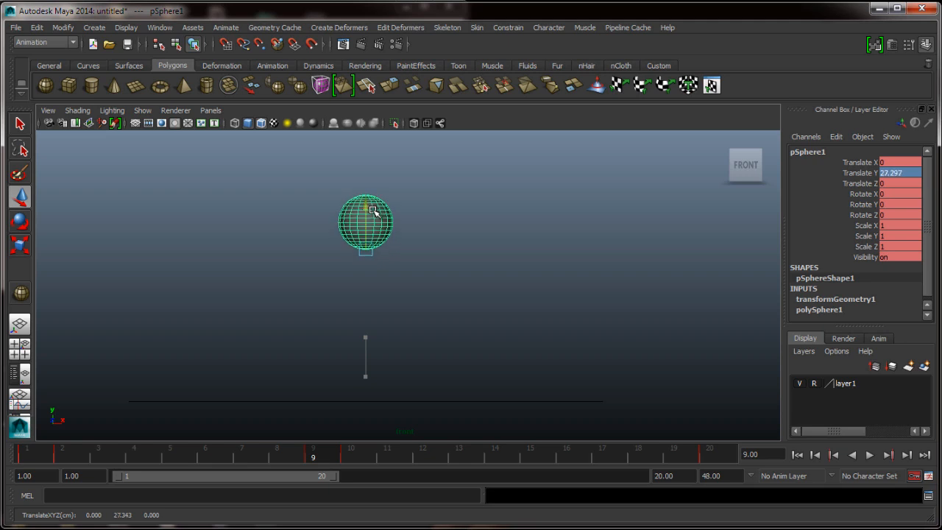
click(918, 172)
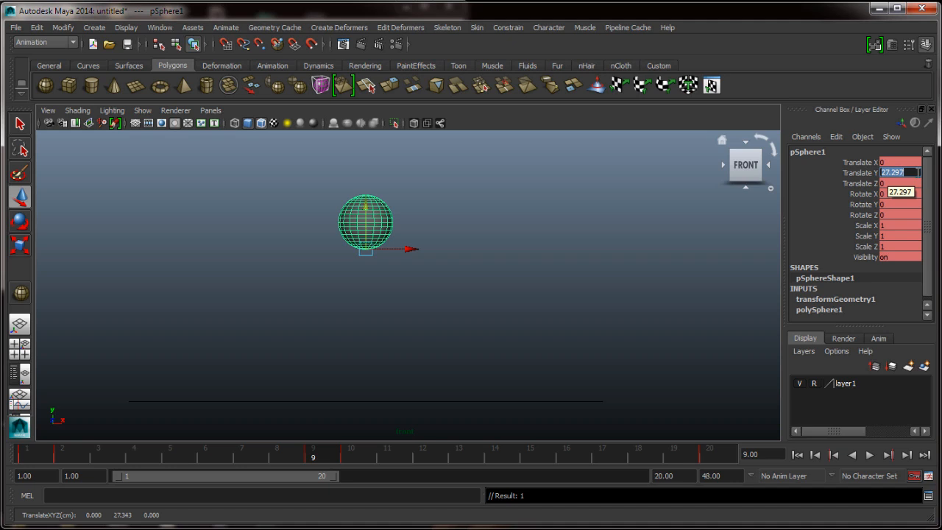
text(28)
key(Return)
Set the sphere's Translate Y at frame 11 to 28.
key(alt+v)
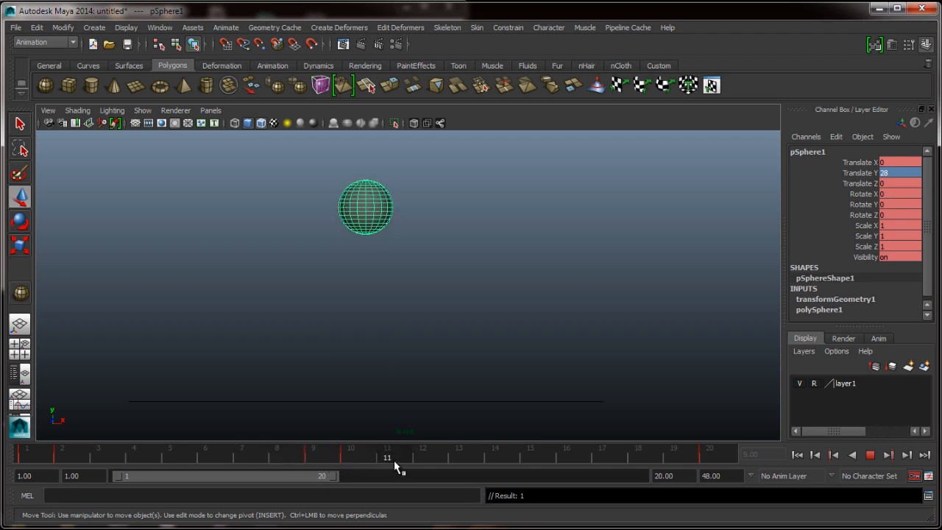
key(alt+v)
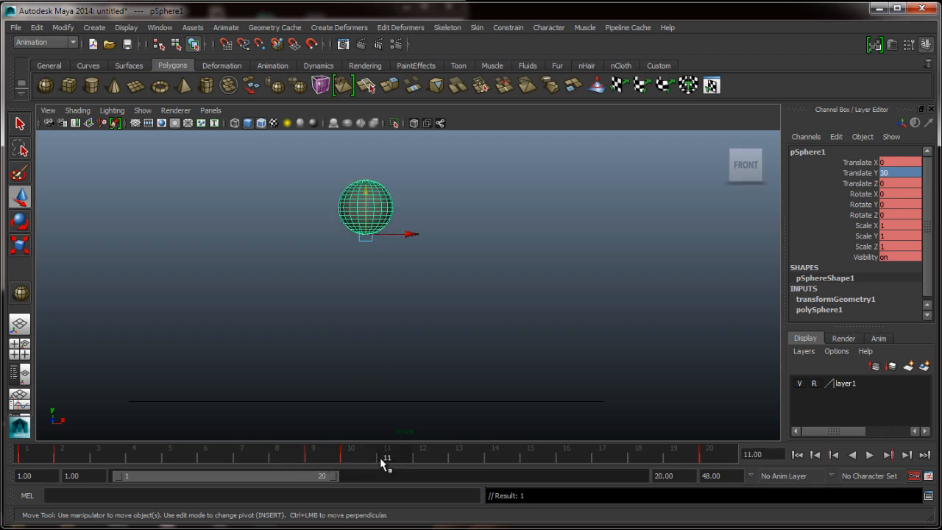
double_click(907, 173)
text(28)
key(Return)
Set the sphere's Translate Y at frame 2 to 5.
key(alt+v)
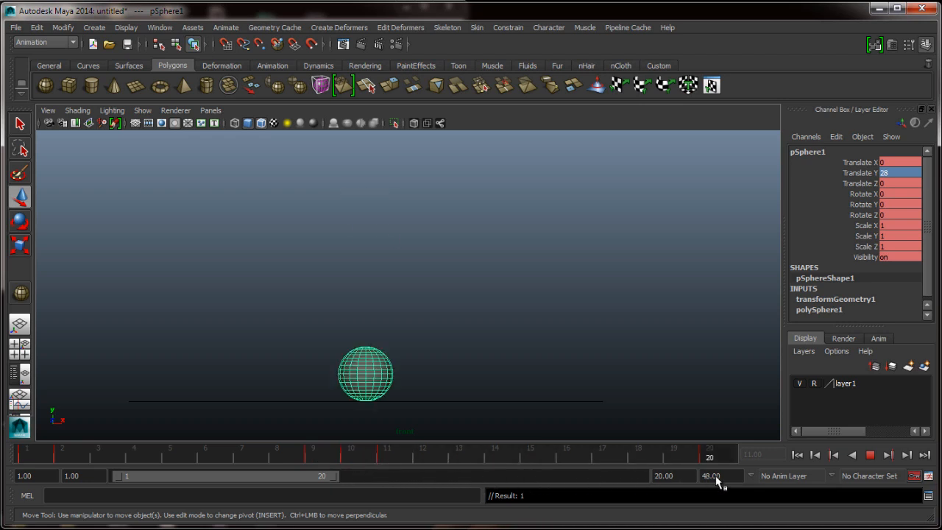
key(Escape)
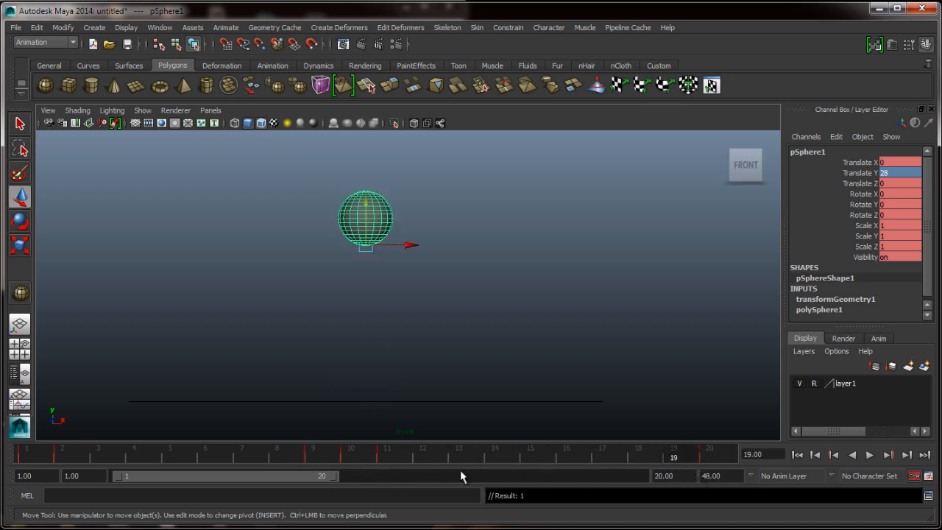
click(63, 456)
double_click(893, 173)
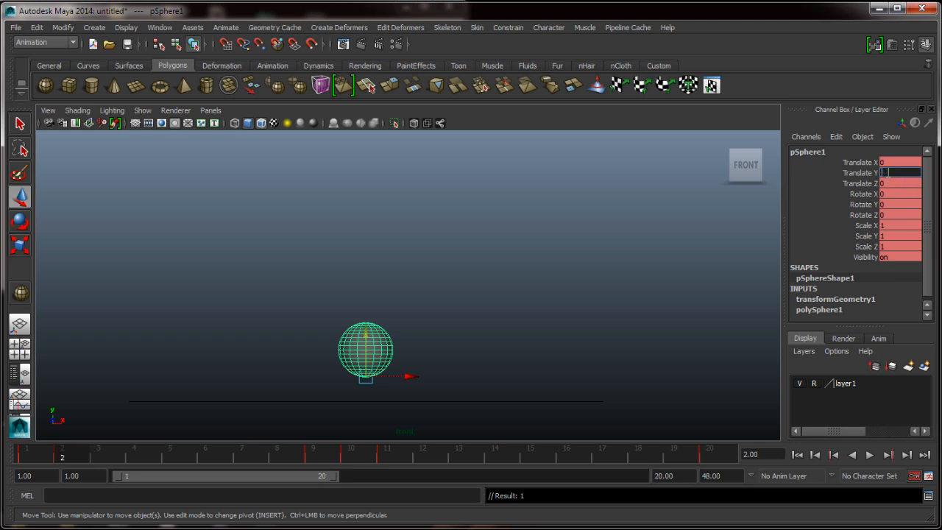
key(Return)
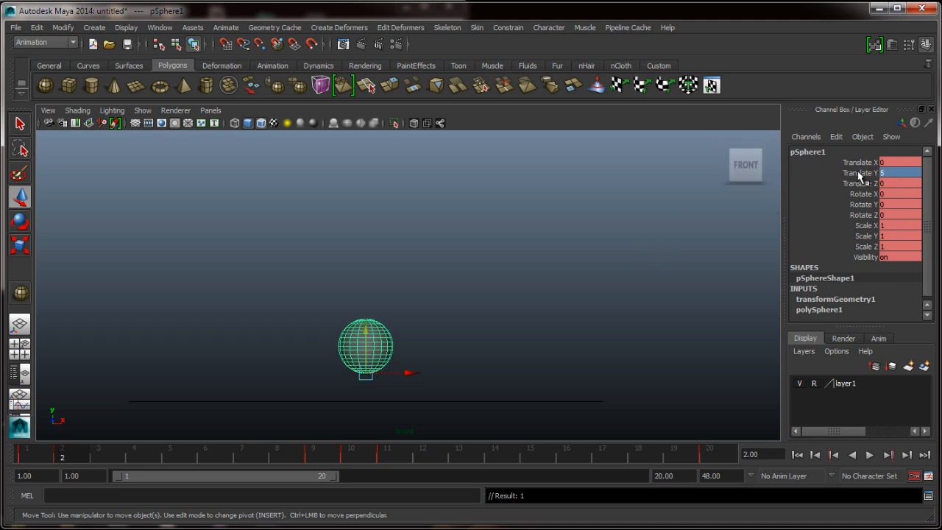
Set the sphere's Translate Y at frame 19 to 5.
click(41, 457)
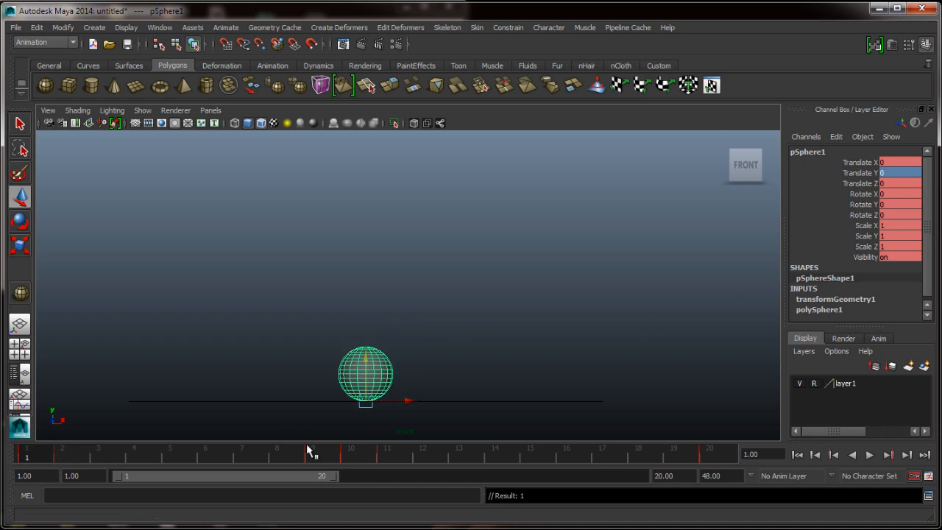
click(683, 454)
double_click(901, 173)
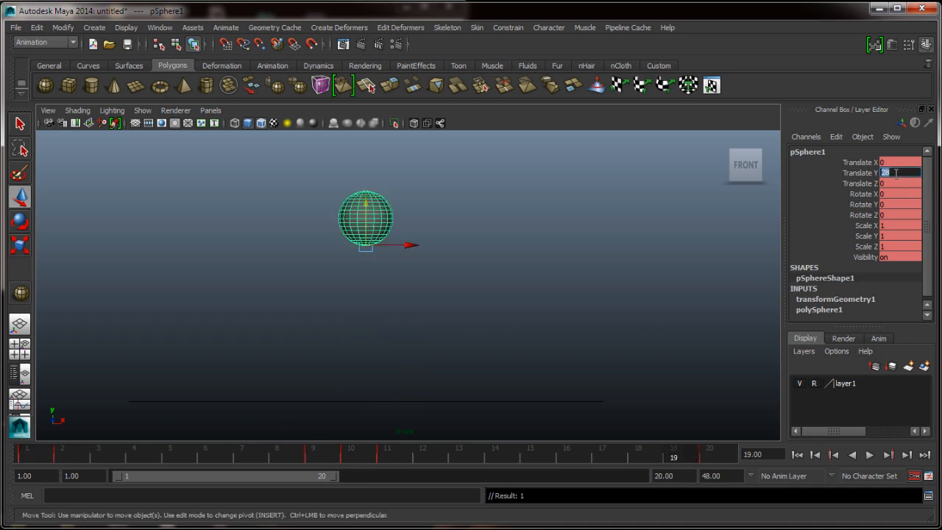
key(Return)
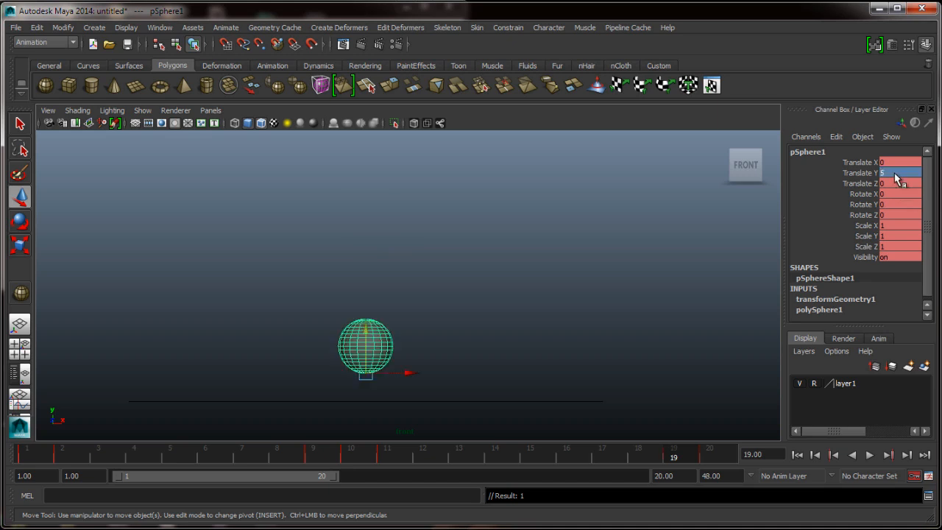
Play the loop from the start, and at frame 5 raise the sphere to a Translate Y of about 20.6.
click(799, 456)
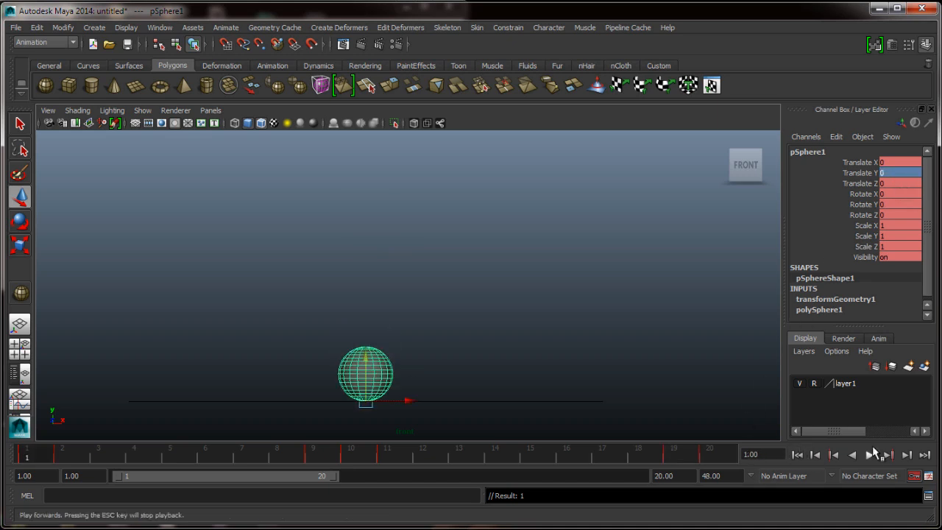
click(870, 456)
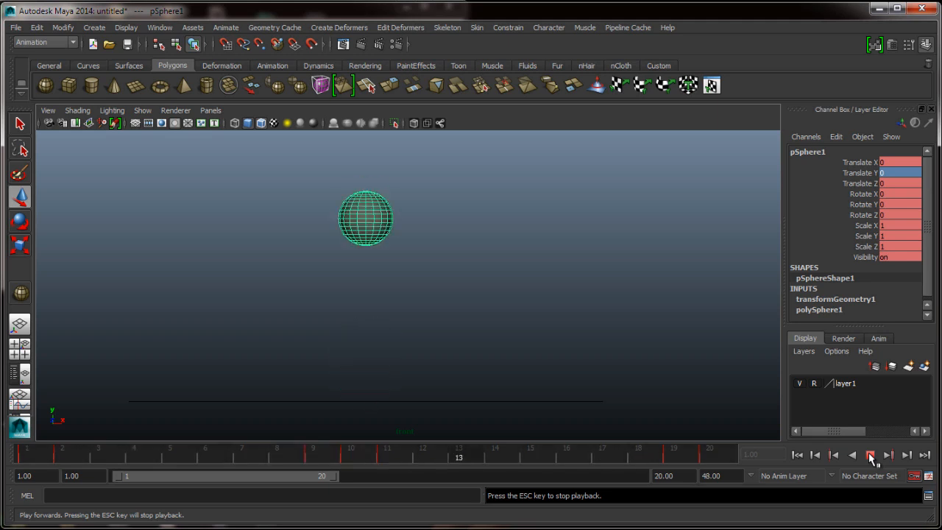
click(869, 455)
click(190, 457)
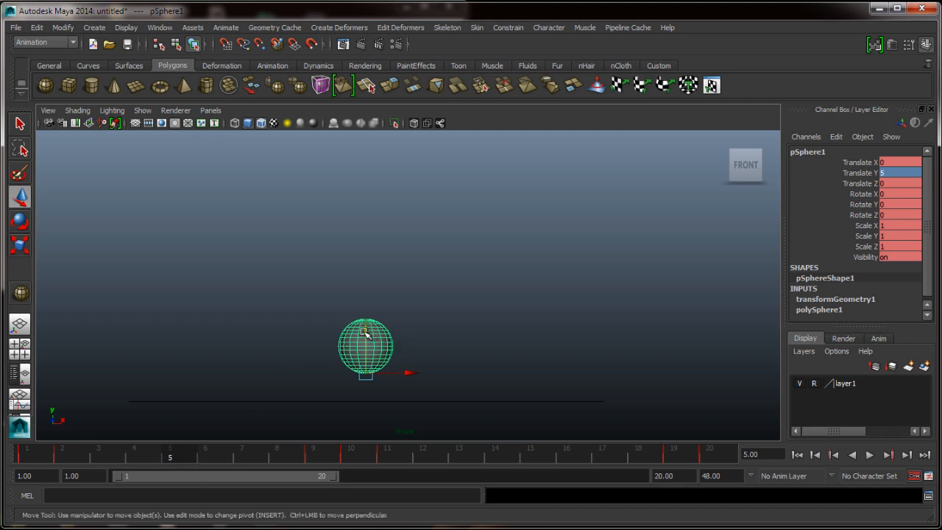
drag(370, 332, 374, 247)
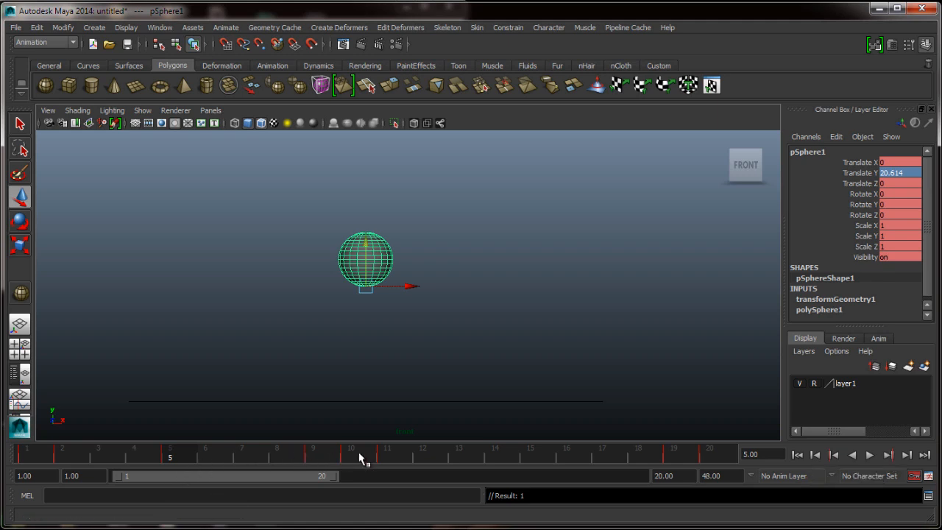
Step back and forth through the keys at frames 2, 5 and 9 and compare the spacing of the sphere's positions.
click(887, 455)
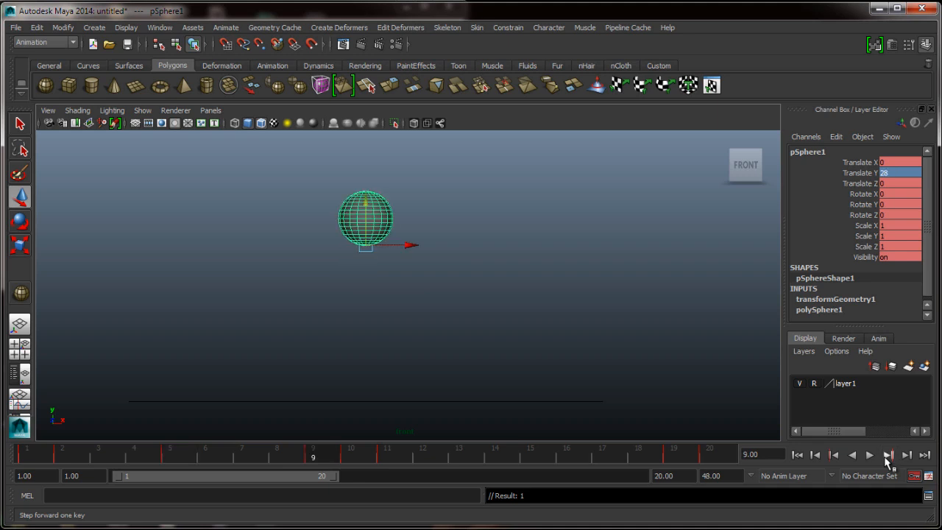
click(833, 455)
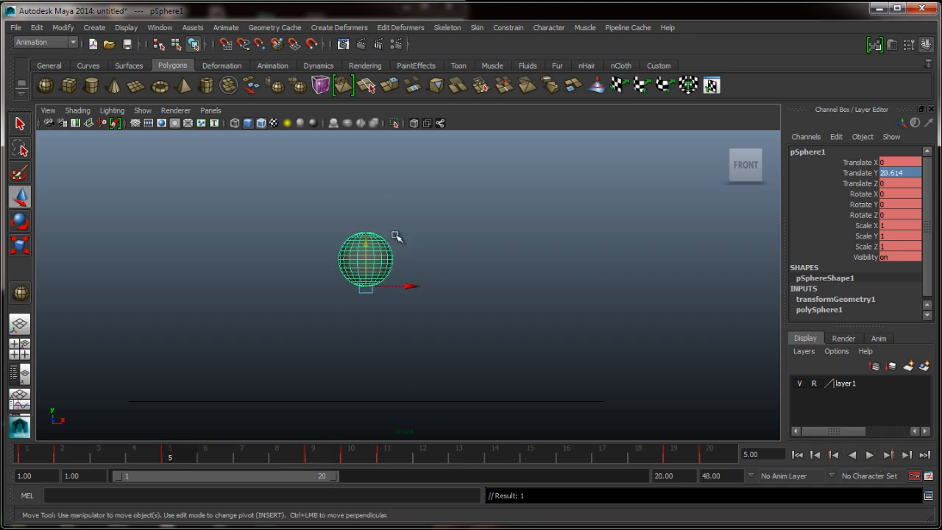
click(889, 455)
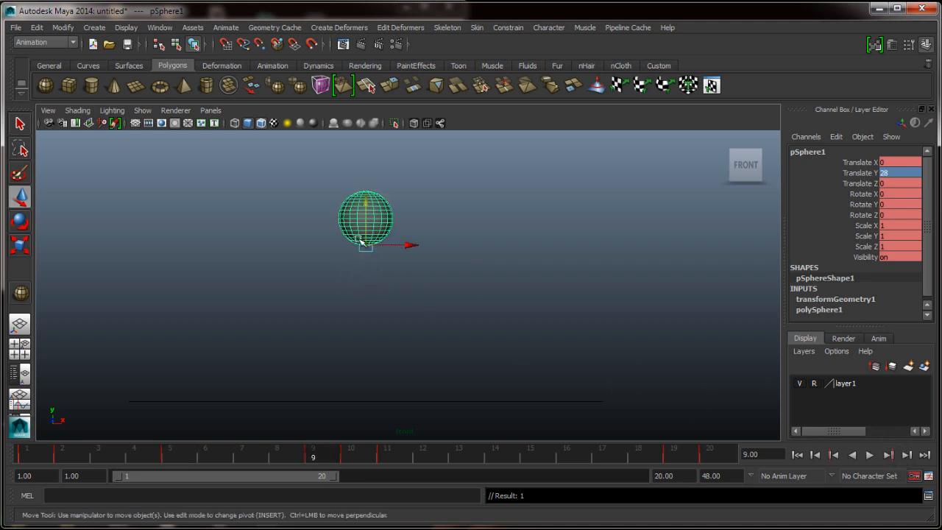
click(834, 455)
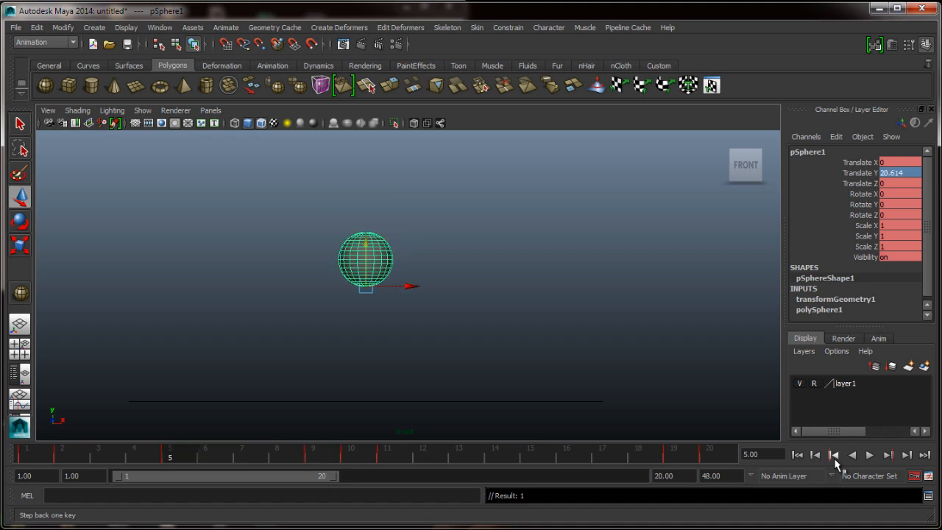
click(833, 456)
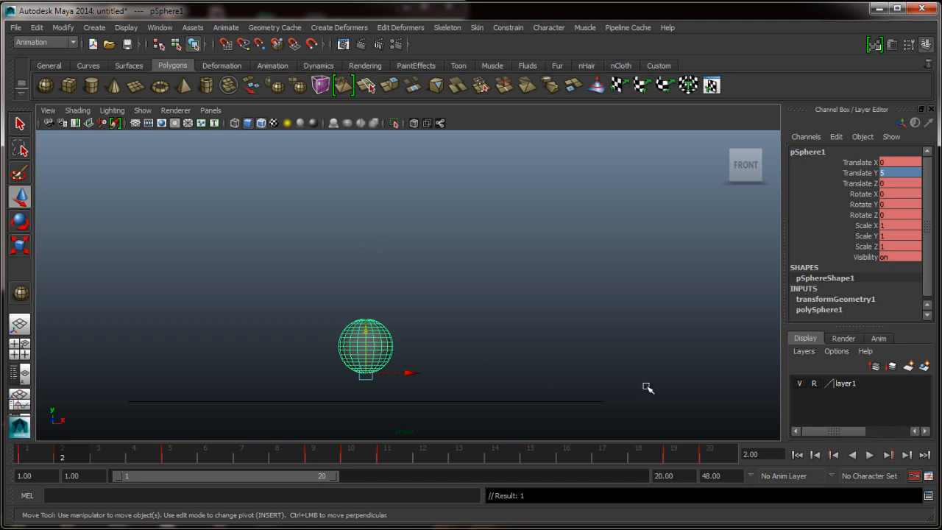
click(890, 456)
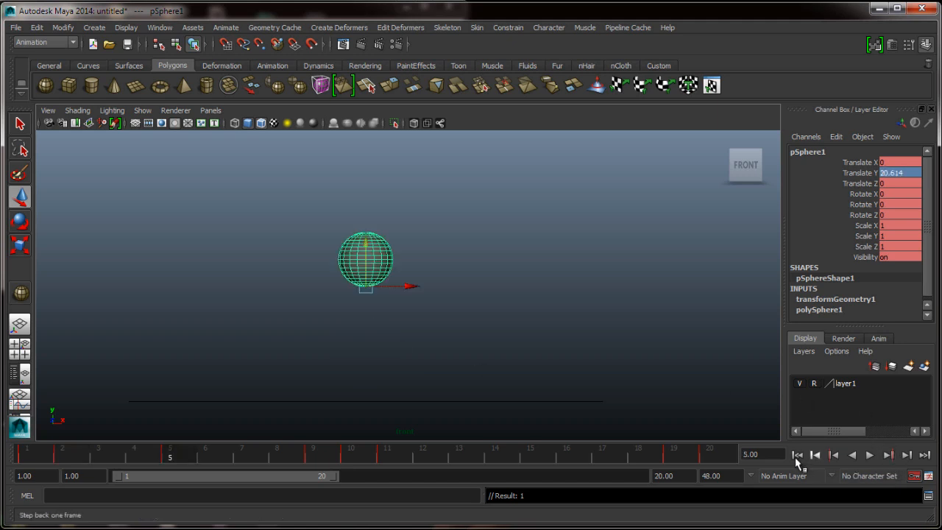
click(834, 455)
click(890, 456)
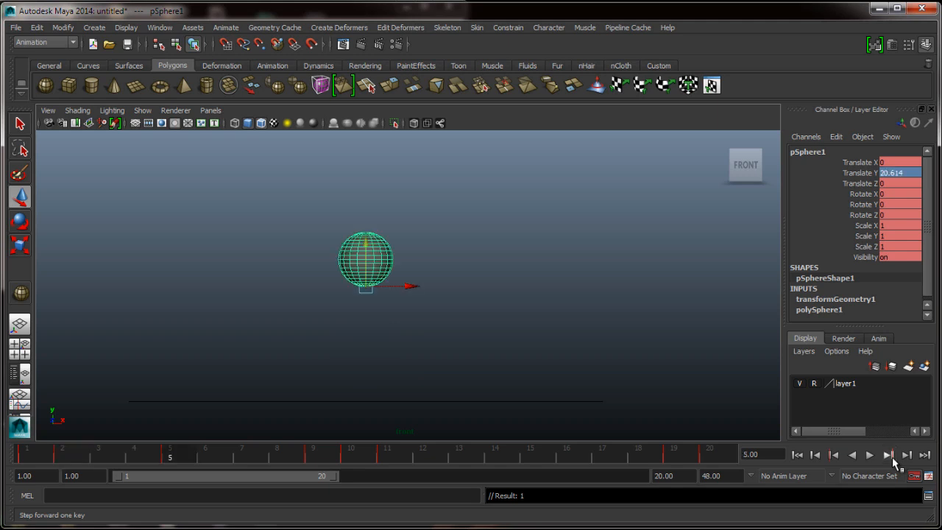
click(891, 456)
click(834, 456)
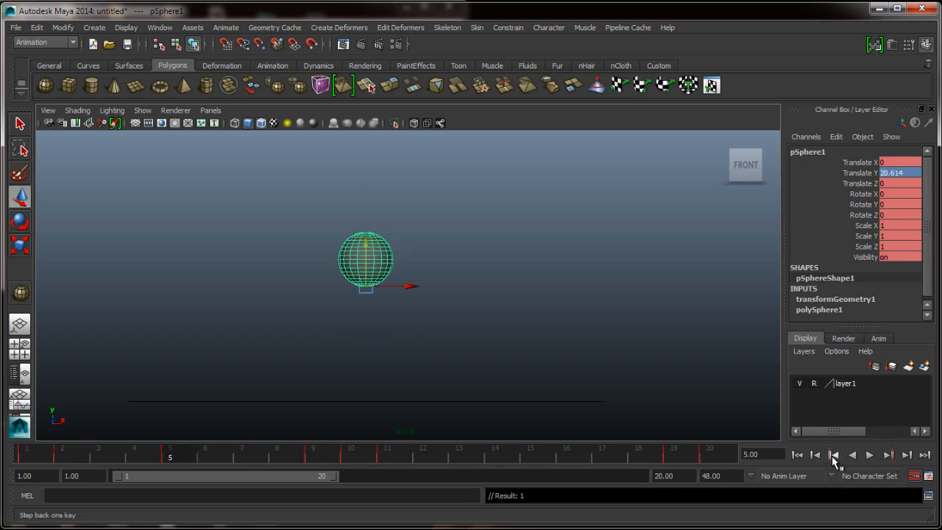
click(834, 456)
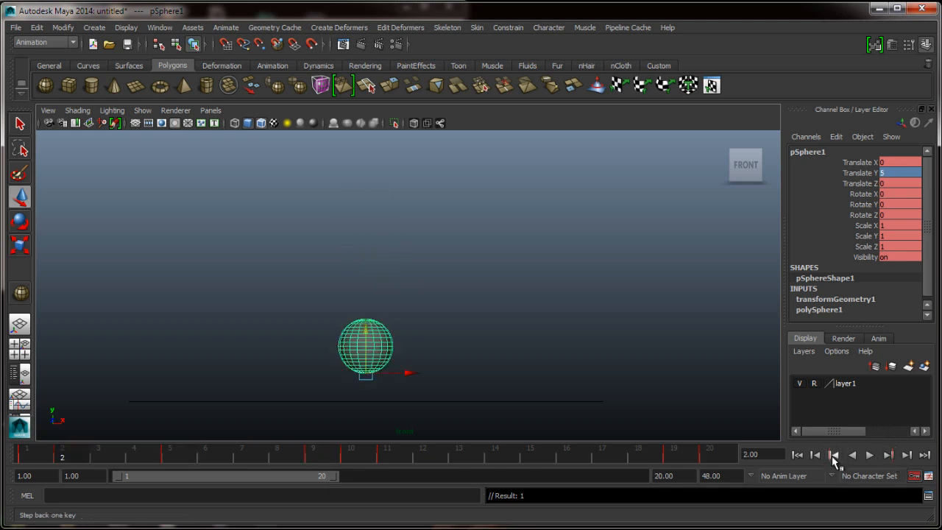
At frame 5, lower the sphere to even out its spacing between frames 2 and 9, with Translate Y set to 16.
click(890, 456)
drag(366, 245, 368, 271)
key(s)
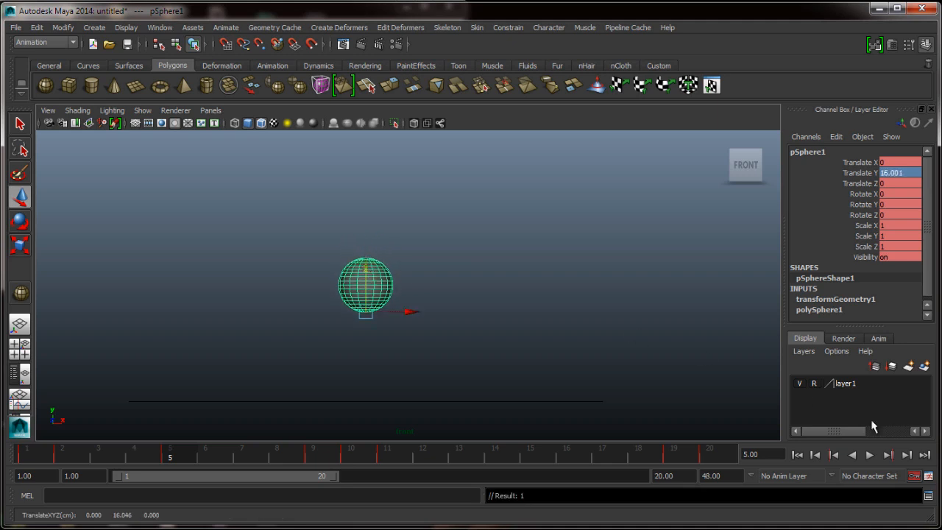
click(833, 456)
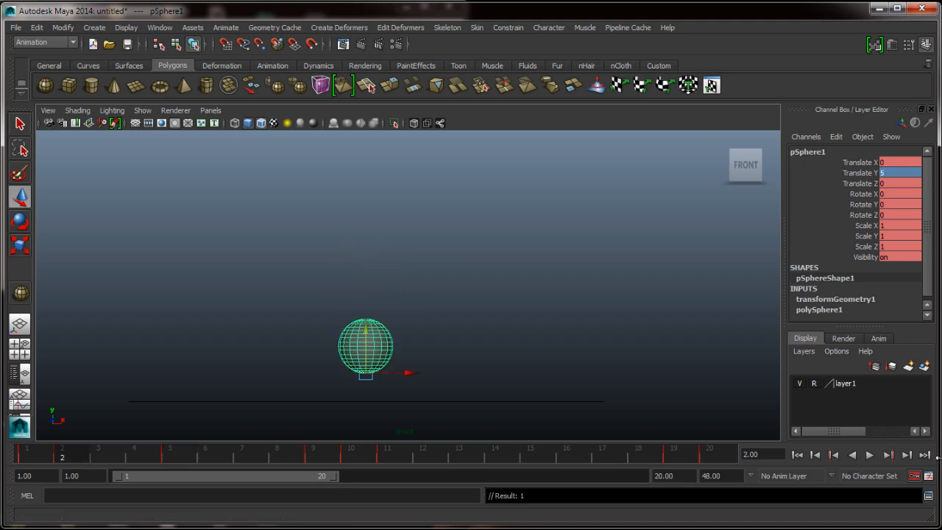
click(888, 456)
click(888, 456)
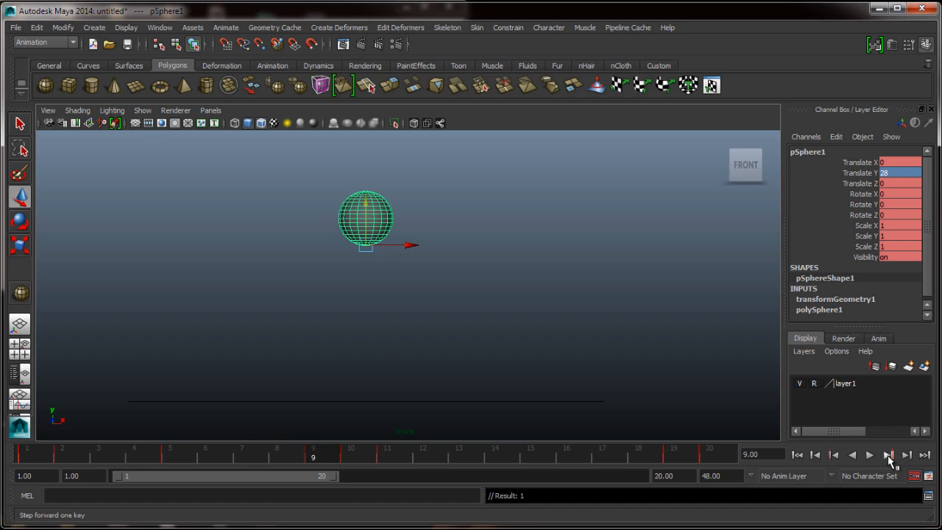
click(833, 456)
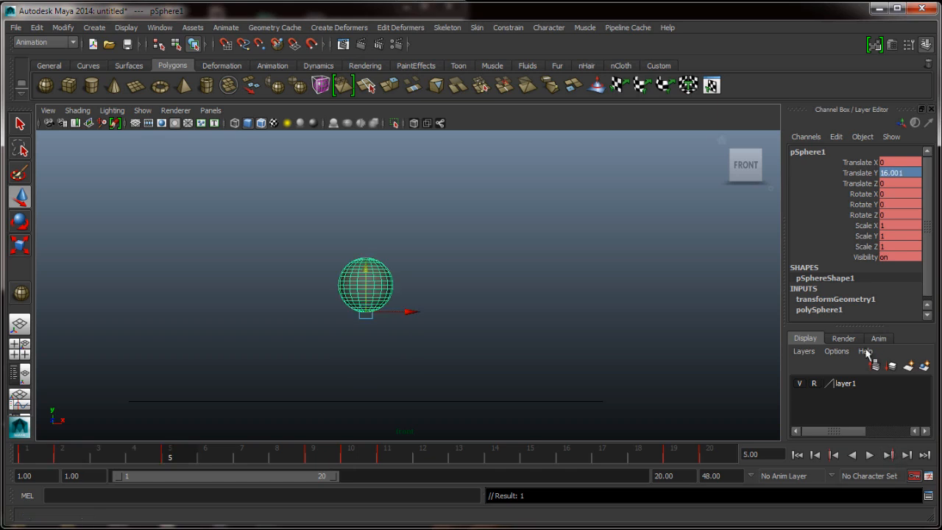
click(910, 173)
text(16)
key(Return)
Set the sphere's Translate Y at frame 15 to 16 and return to the first frame.
click(524, 457)
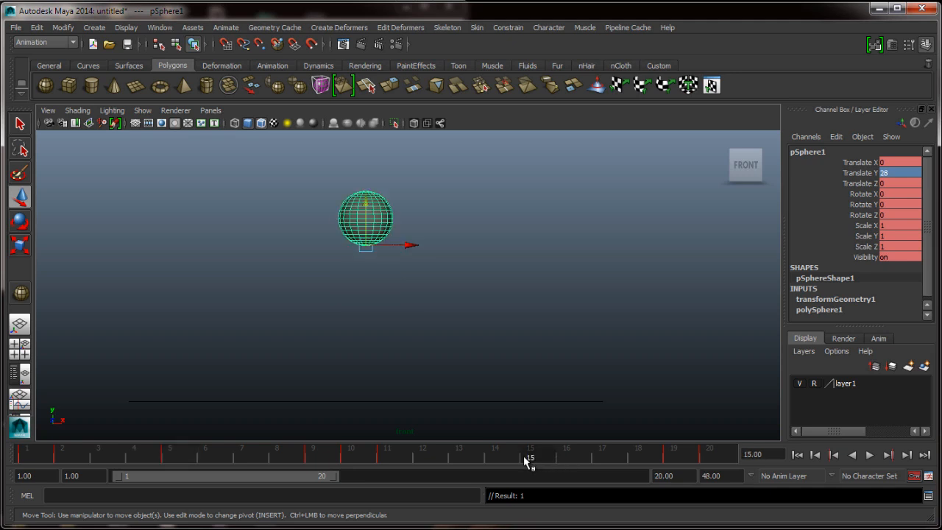
double_click(896, 173)
text(16)
key(Return)
click(797, 454)
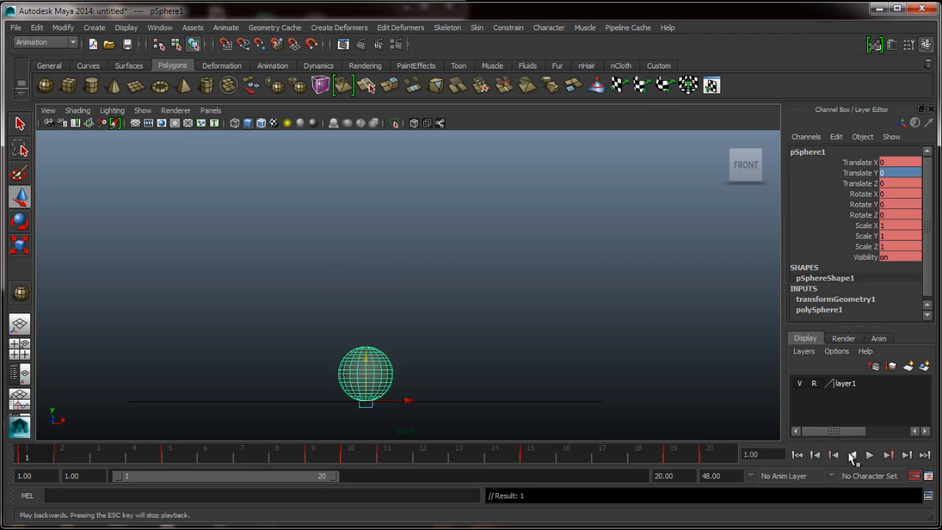
Play the bounce loop from the front, then again from an angled perspective view, to judge the timing.
click(870, 455)
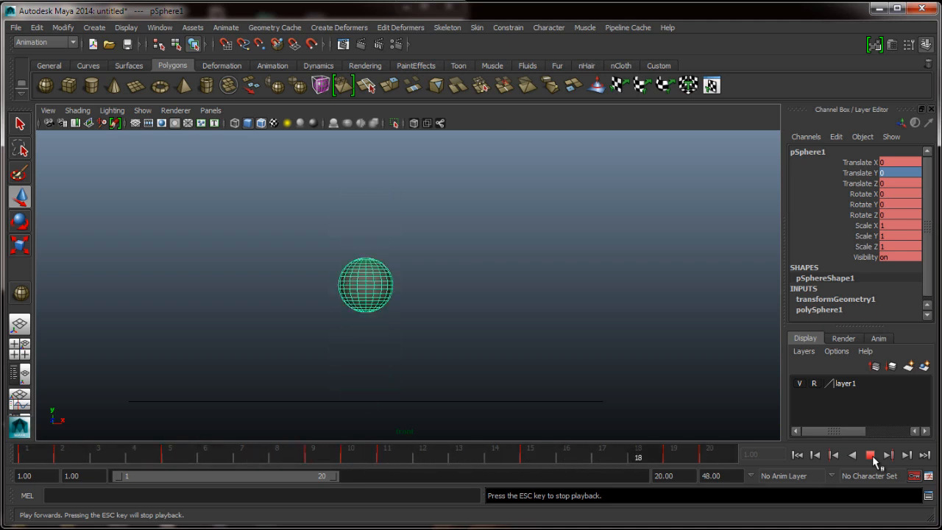
click(870, 456)
key(space)
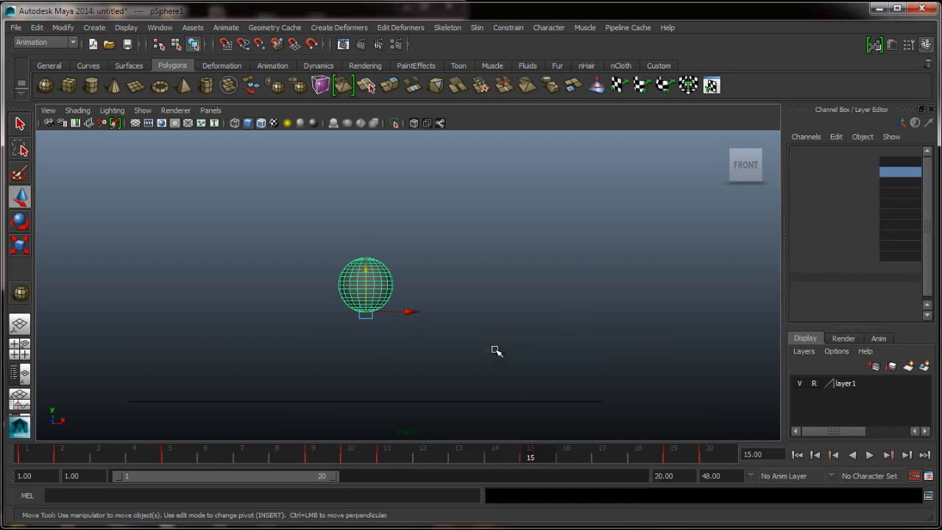
alt+drag(493, 351, 529, 385)
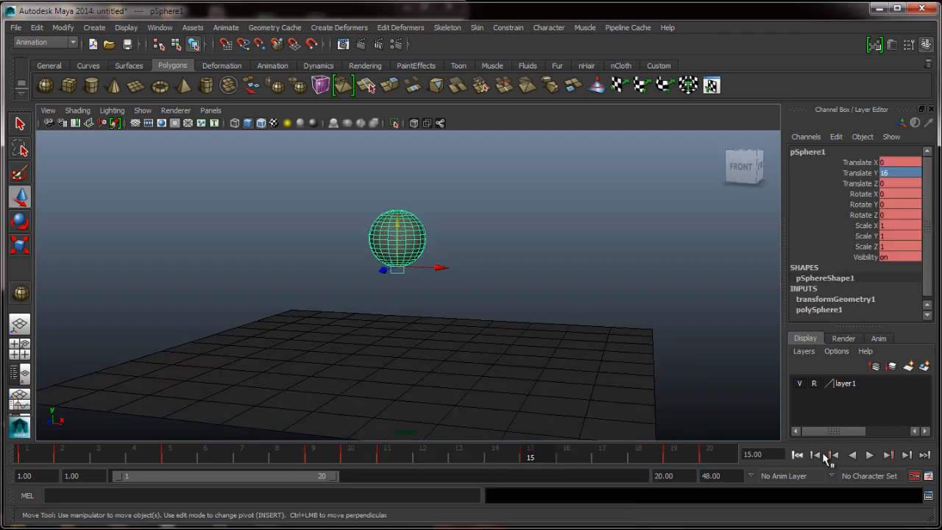
click(865, 457)
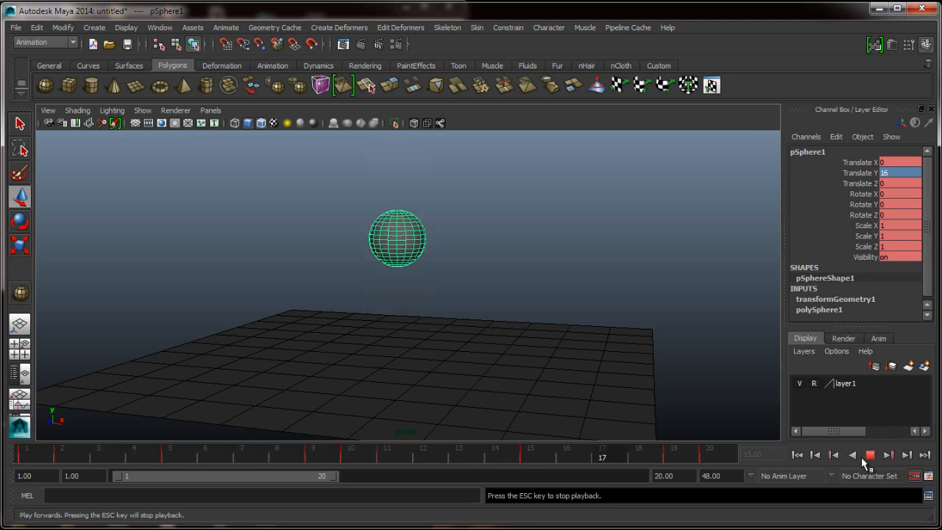
click(863, 457)
Scrub from frame 1 through frames 8 and 11 to frame 15, examining the sphere's rise and fall.
drag(26, 457, 210, 471)
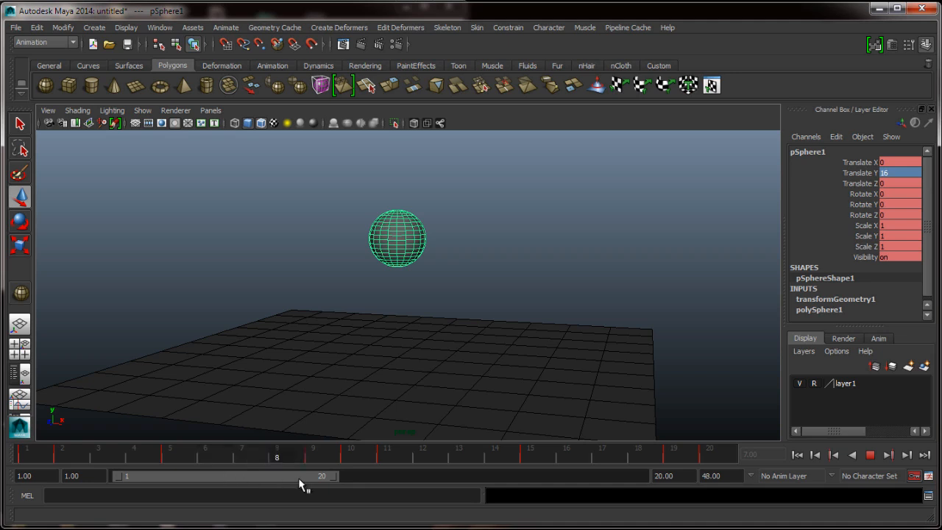
drag(298, 478, 399, 468)
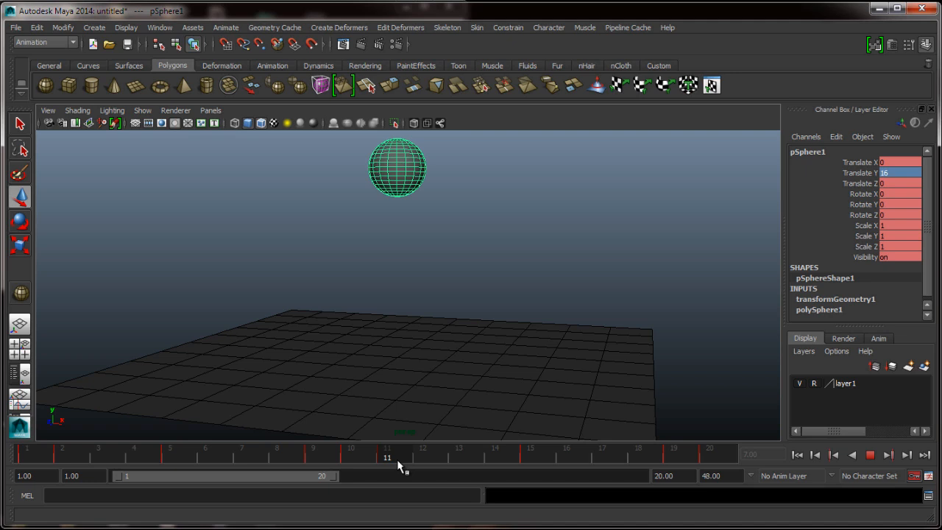
drag(396, 459, 533, 464)
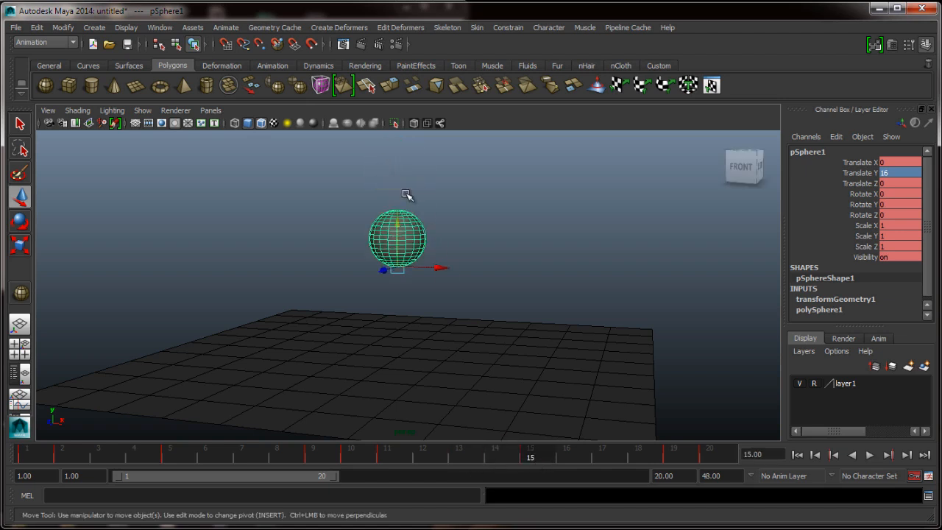
click(447, 207)
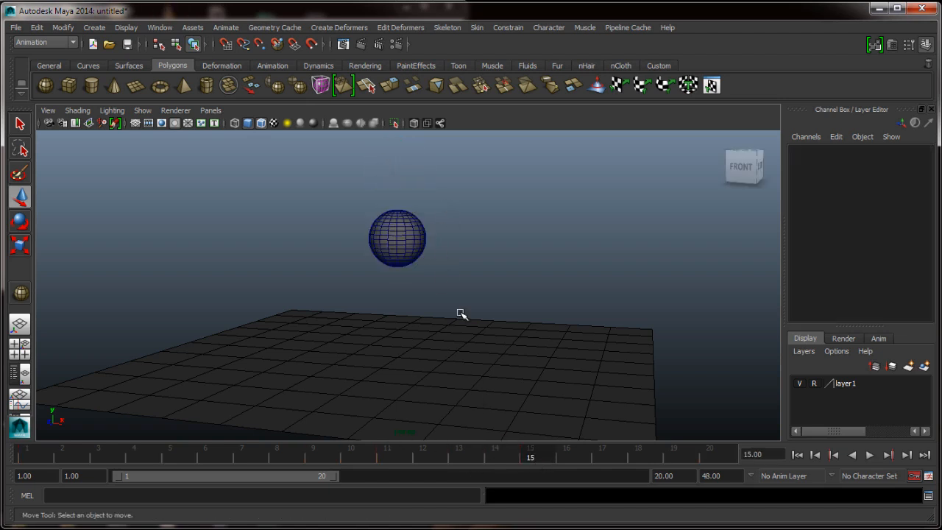
click(406, 245)
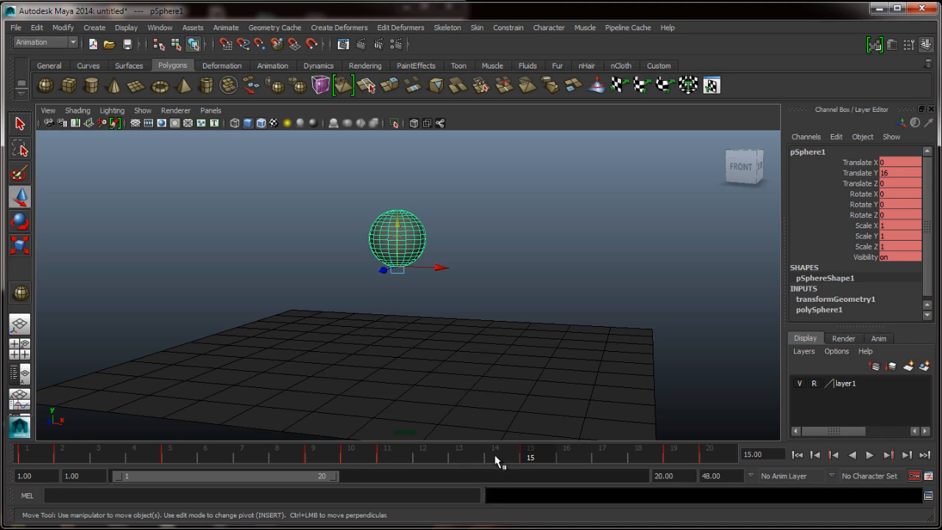
Scrub repeatedly between the floor contact at frame 1, the peak at frame 10 and the end at frame 20, comparing the sphere's spacing.
key(alt+v)
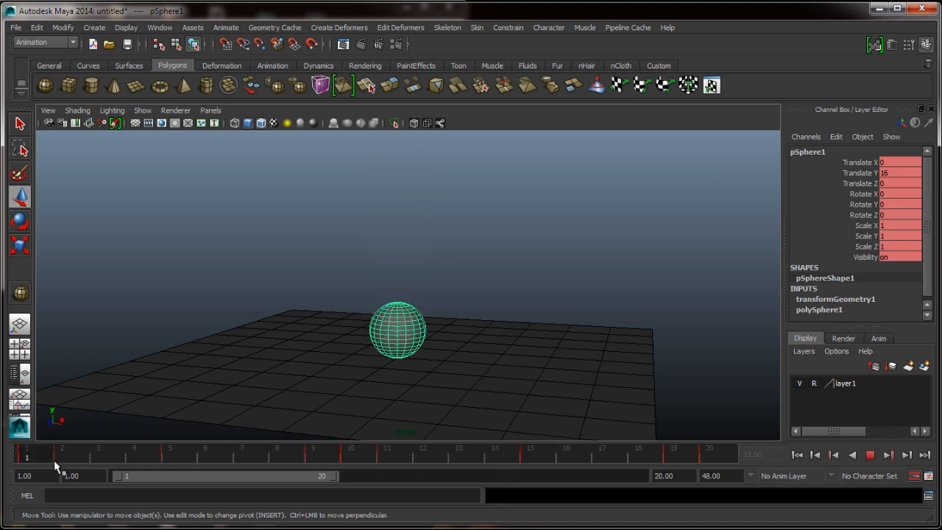
click(351, 456)
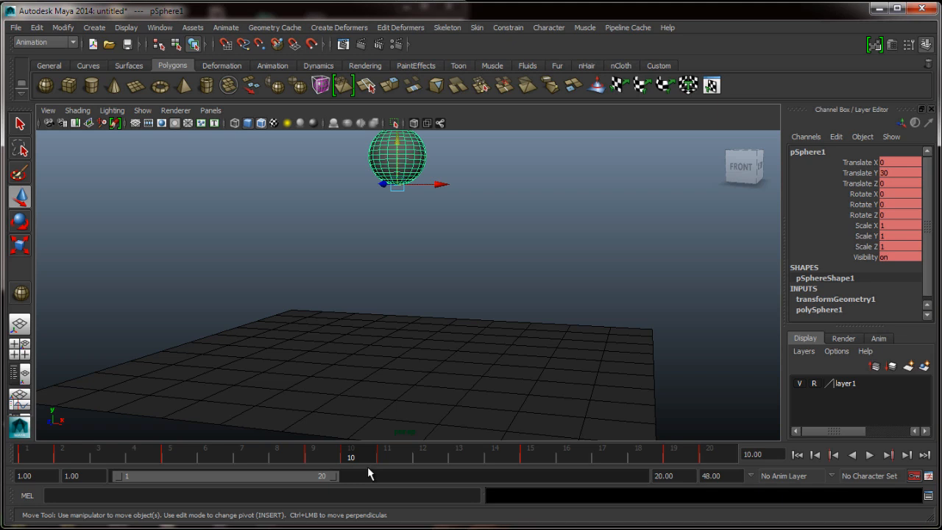
key(alt+v)
click(28, 455)
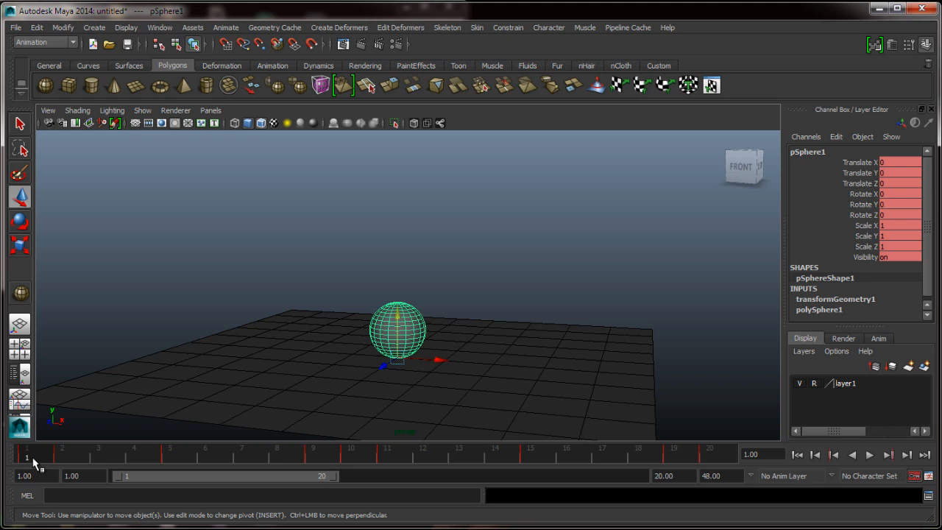
key(alt+v)
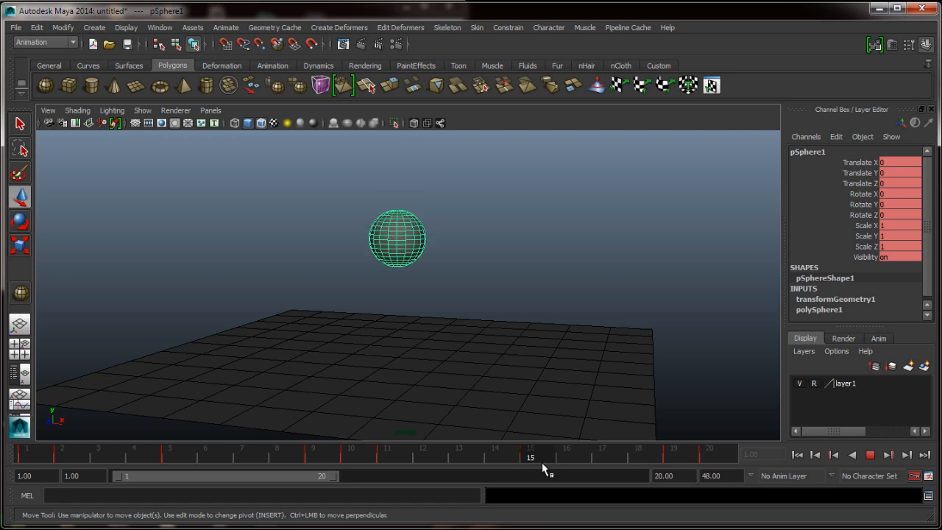
key(alt+v)
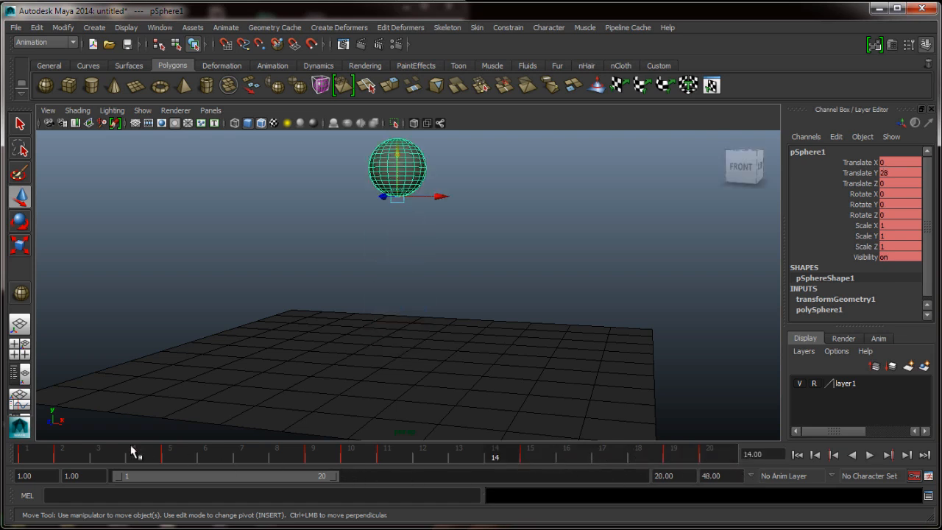
click(39, 462)
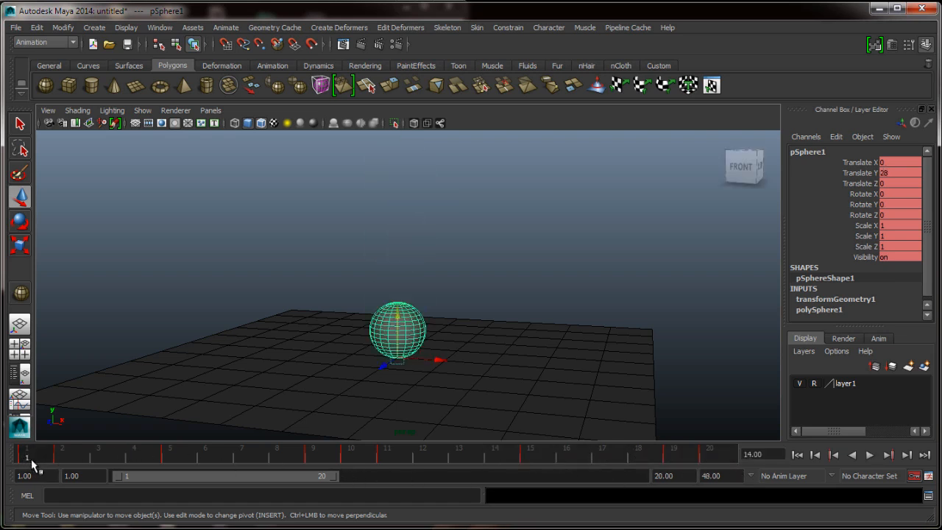
key(alt+v)
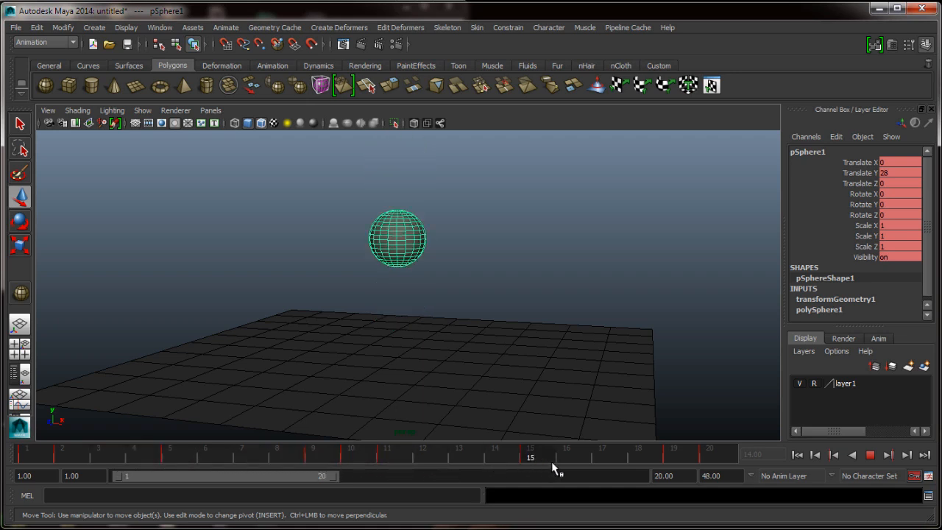
drag(658, 462, 714, 465)
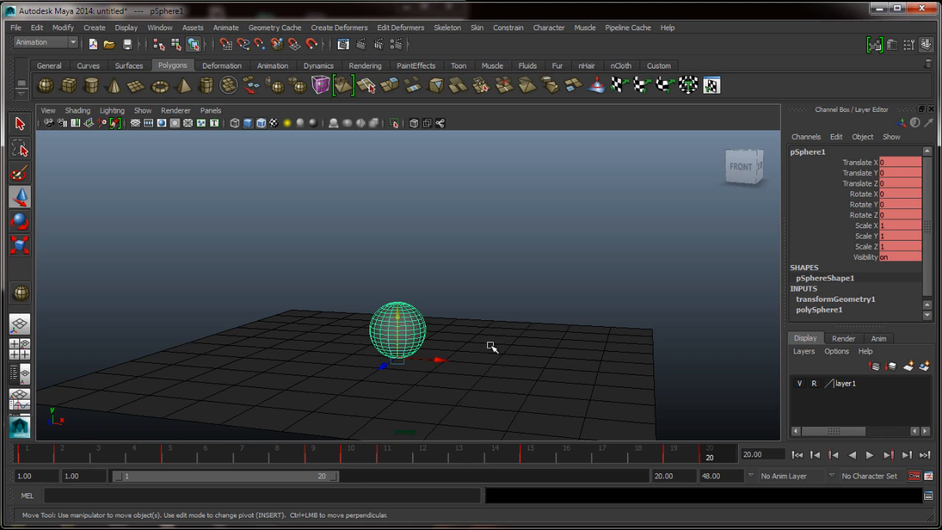
Replay the loop, return to frame 1 and examine the sphere's contact with the floor up close.
mouse_move(466, 357)
alt+mouse_down()
mouse_move(496, 348)
mouse_move(482, 358)
alt+mouse_up()
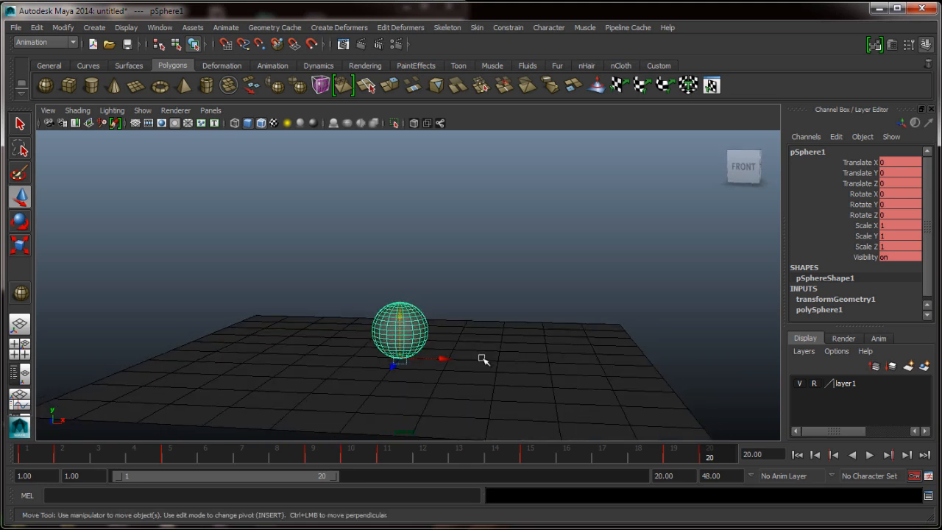
click(869, 454)
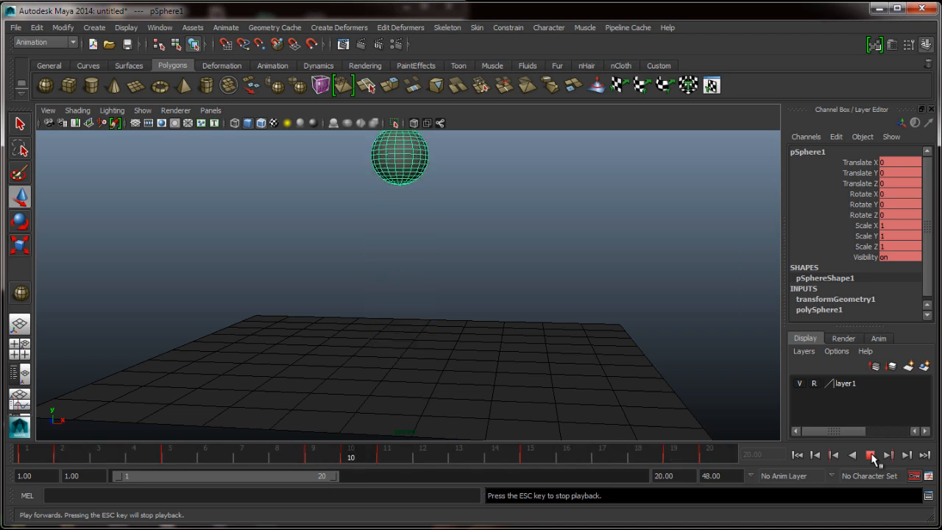
click(871, 455)
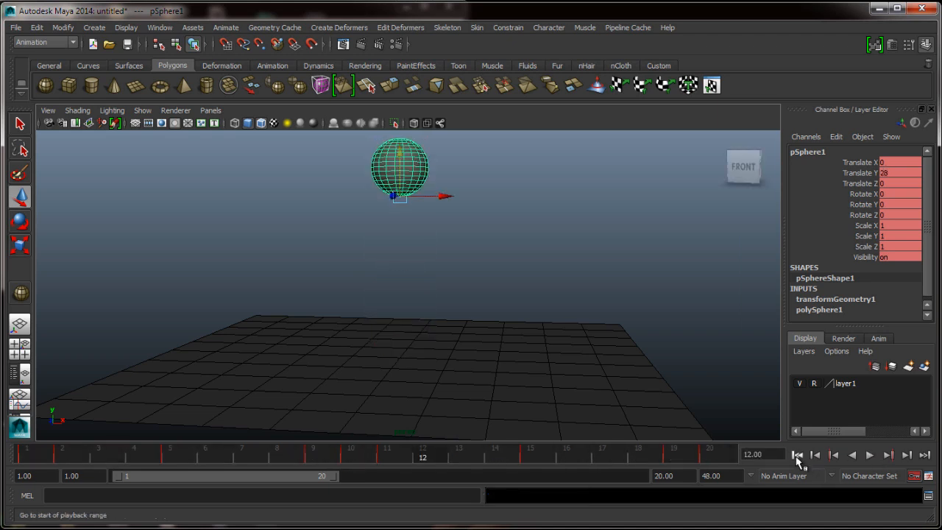
click(796, 454)
mouse_move(442, 380)
alt+mouse_down()
mouse_move(462, 356)
mouse_move(427, 375)
alt+mouse_up()
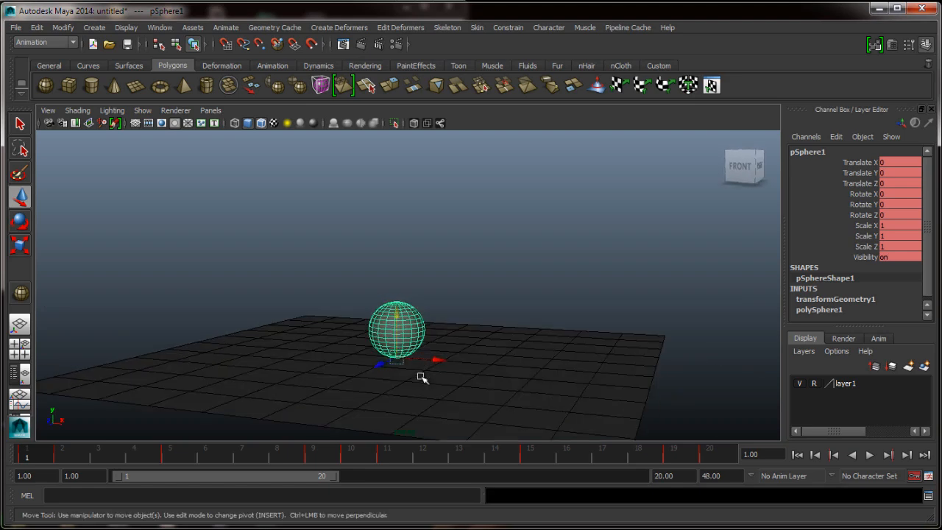
alt+drag(358, 387, 361, 384)
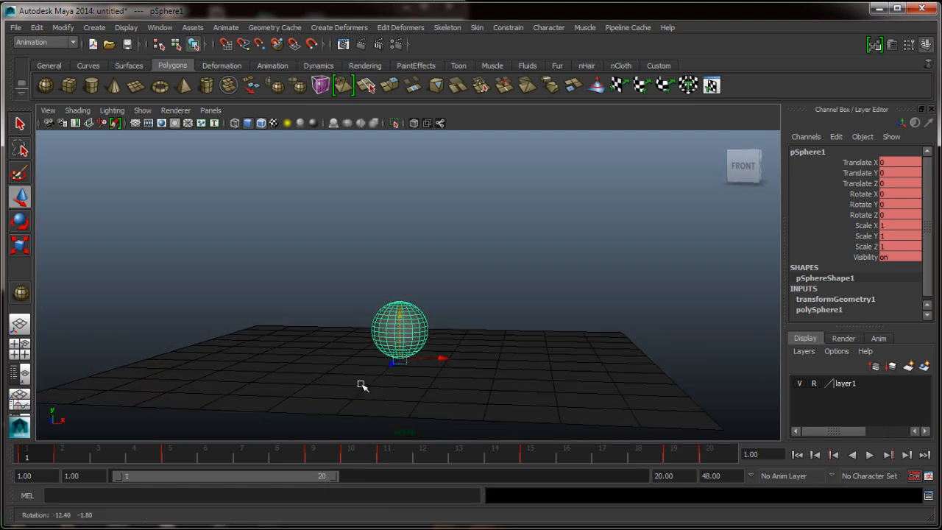
alt+right_drag(361, 385, 386, 431)
alt+middle_drag(355, 368, 318, 331)
alt+right_drag(348, 363, 362, 390)
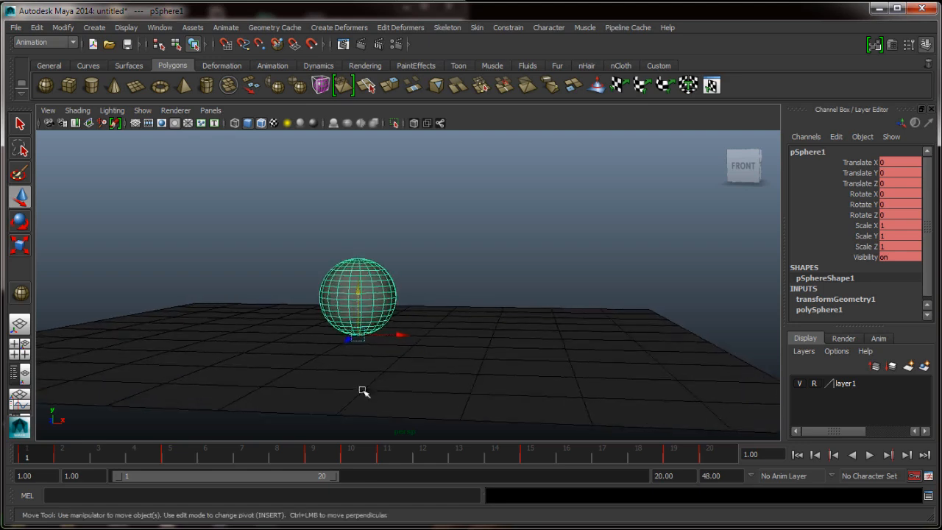
mouse_move(362, 391)
alt+mouse_down()
mouse_move(385, 385)
mouse_move(368, 387)
alt+mouse_up()
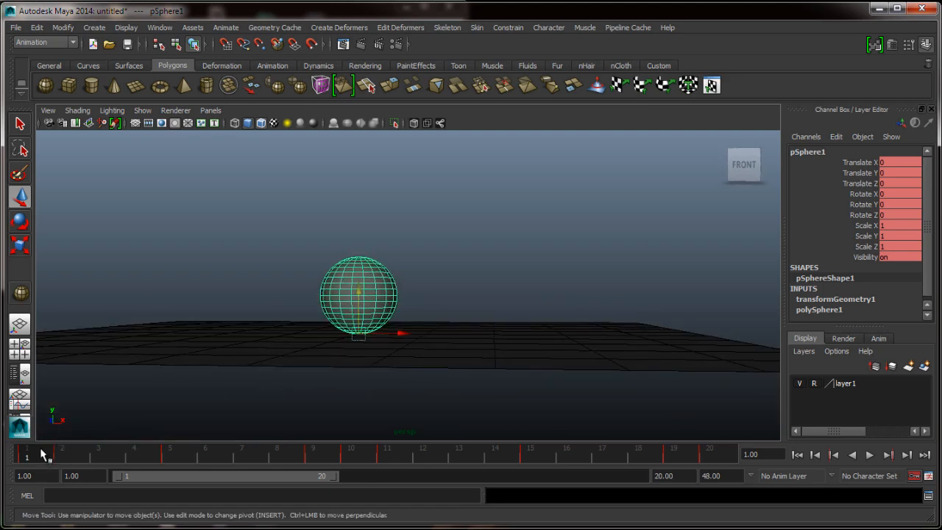
alt+drag(383, 328, 398, 308)
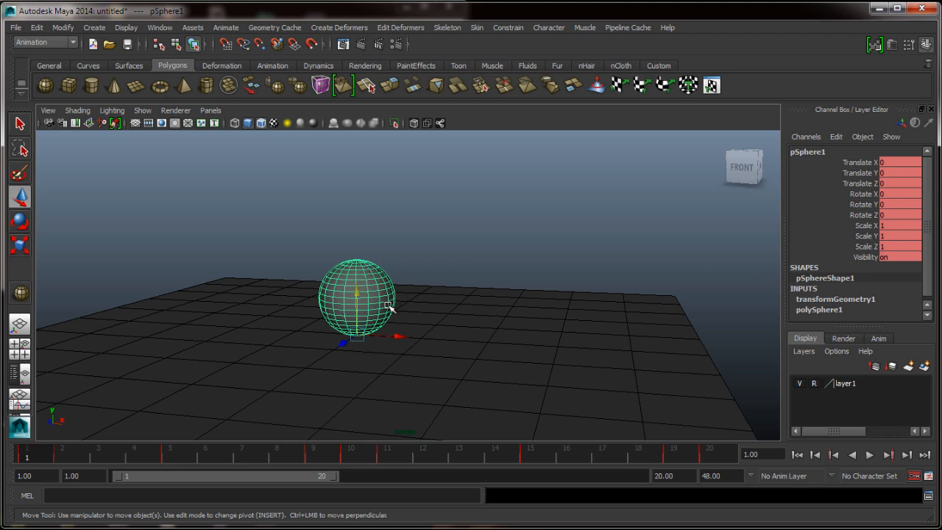
At frame 1, squash the sphere vertically against the floor with the Scale tool and set its Scale Y to 0.5.
key(r)
alt+drag(366, 317, 383, 310)
drag(359, 274, 366, 296)
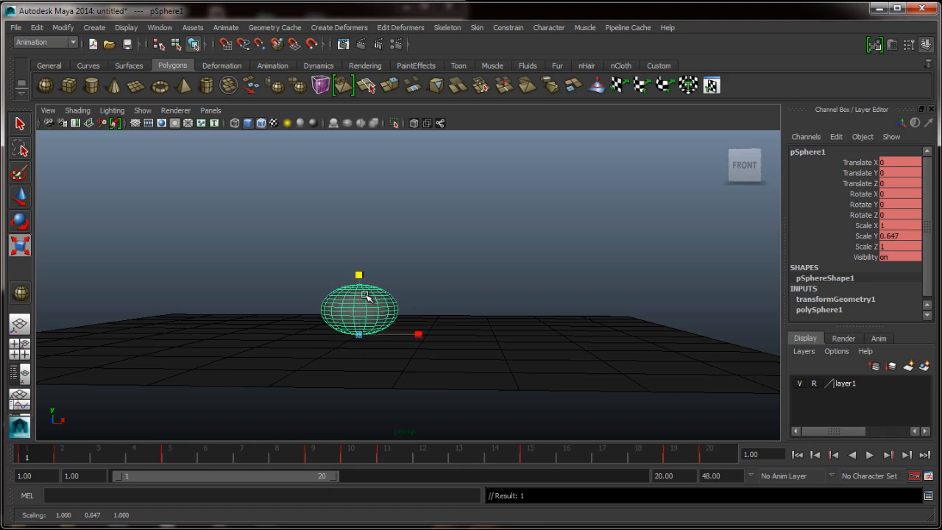
alt+drag(384, 334, 359, 368)
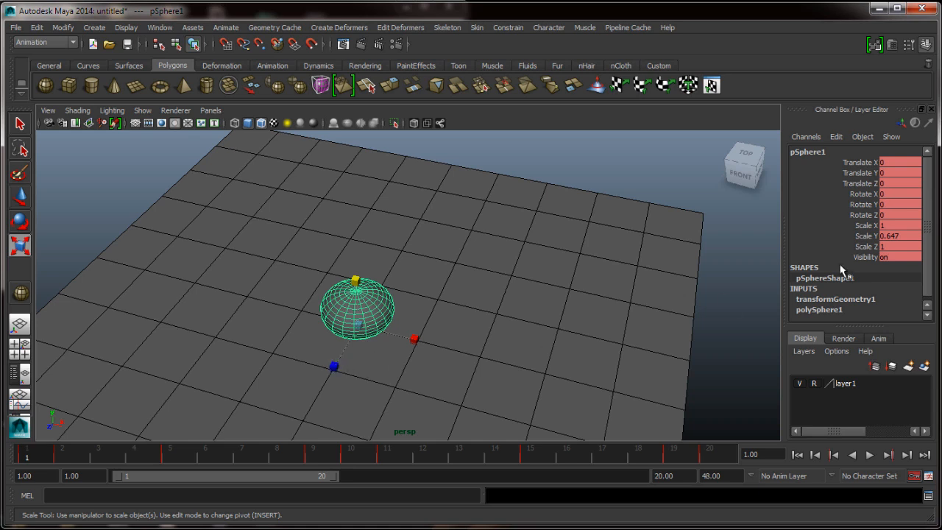
double_click(904, 236)
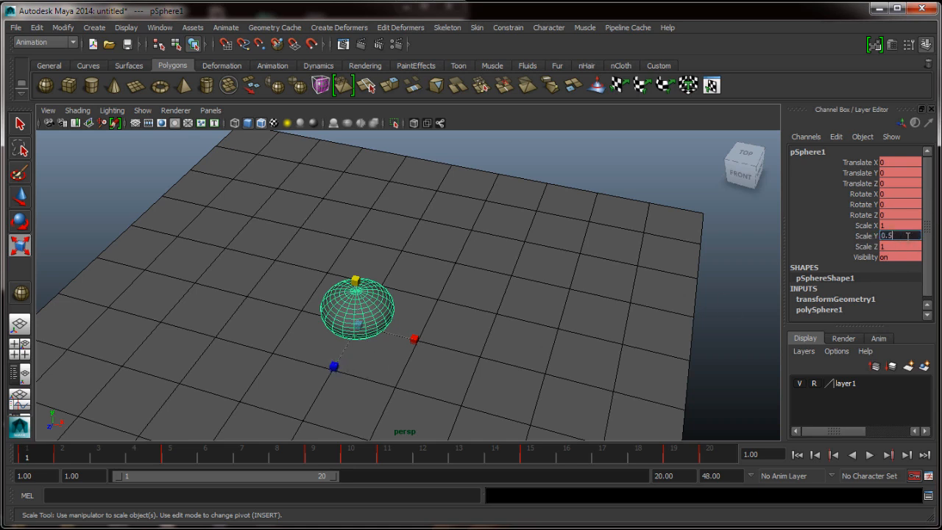
text(0.5)
key(Return)
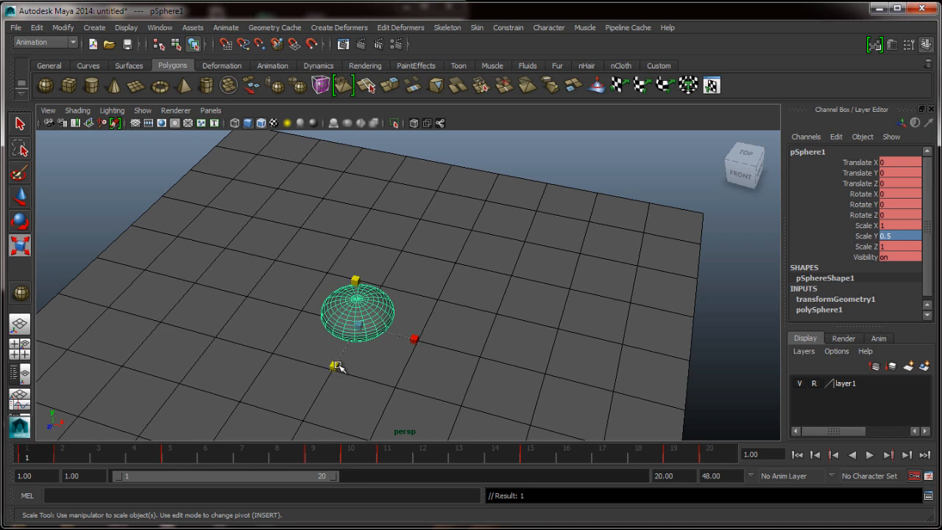
Widen the squashed sphere at frame 1 by setting its Scale Z and Scale X to 1.5.
drag(337, 366, 328, 379)
drag(414, 341, 429, 342)
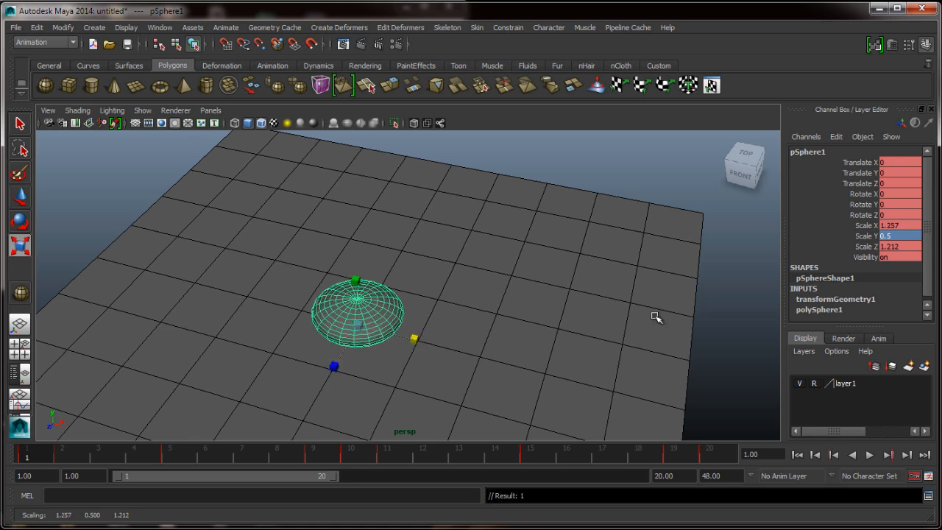
click(899, 246)
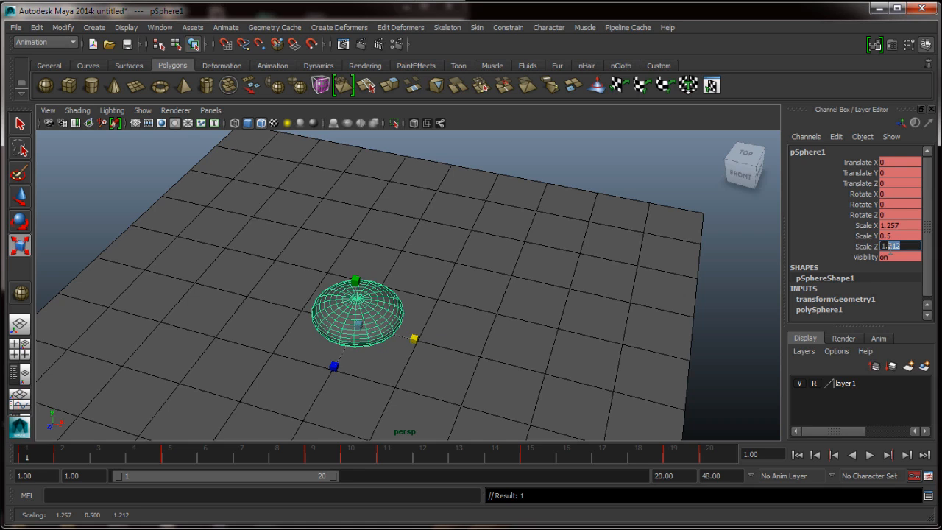
key(Return)
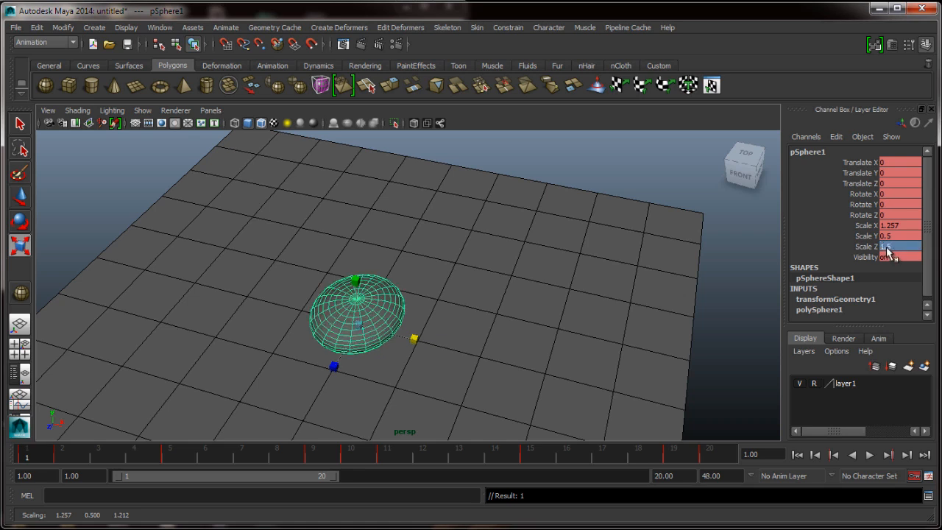
click(911, 225)
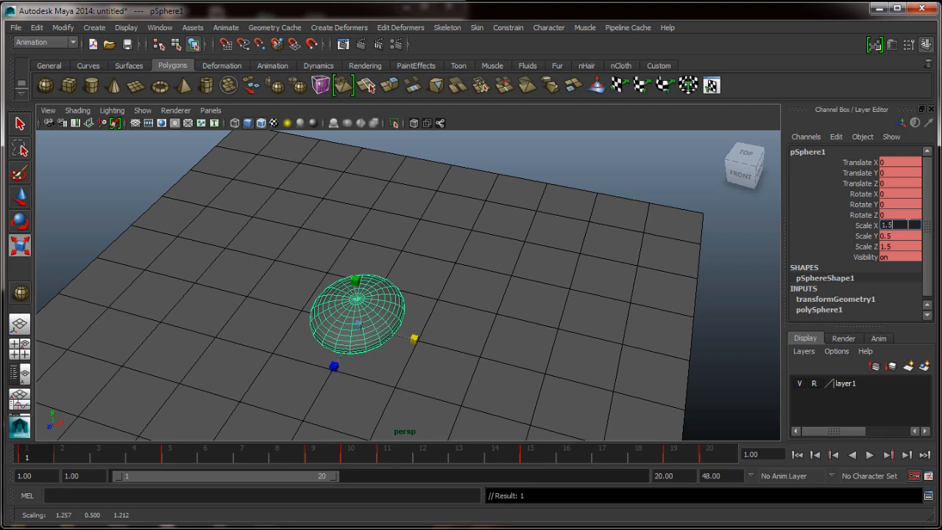
key(Return)
Scrub forward from frame 1 to about frame 4 and back to check how the squashed shape carries into the rise.
alt+drag(508, 346, 511, 317)
drag(28, 458, 81, 458)
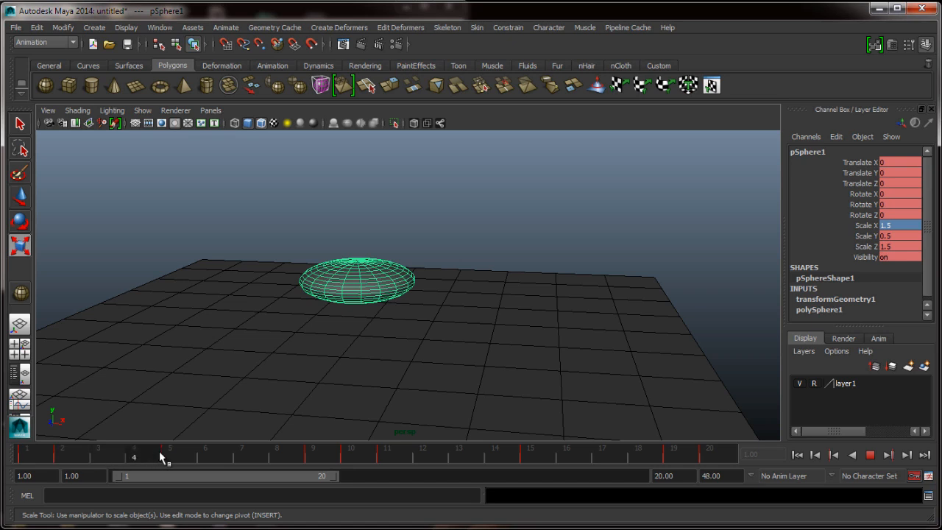
drag(162, 458, 34, 456)
At frame 1, reduce the squashed sphere's widening by setting its Scale X and Scale Z to 1.25.
click(901, 225)
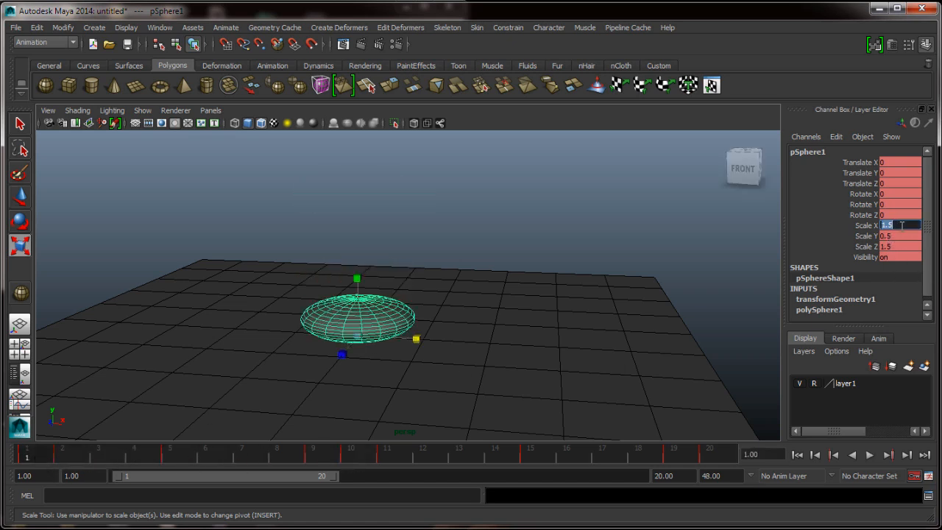
click(899, 225)
text(256)
key(Return)
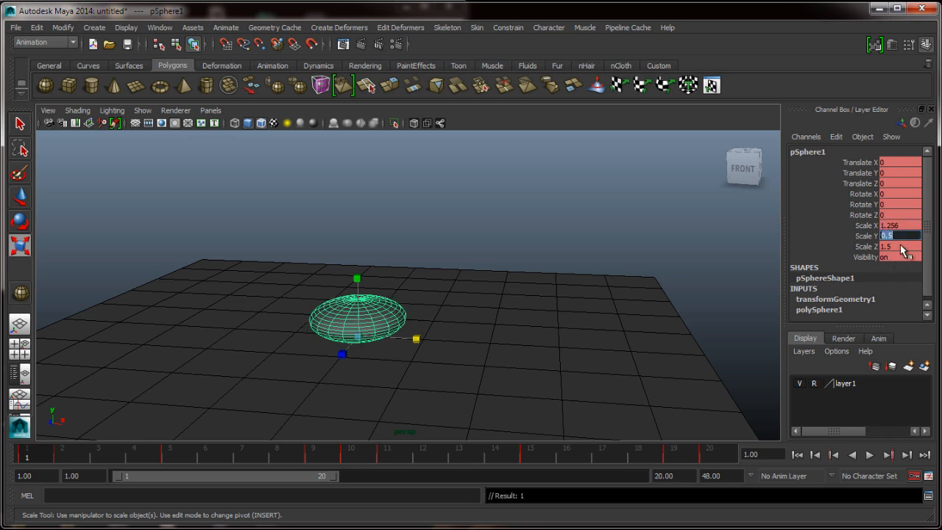
click(902, 225)
click(905, 225)
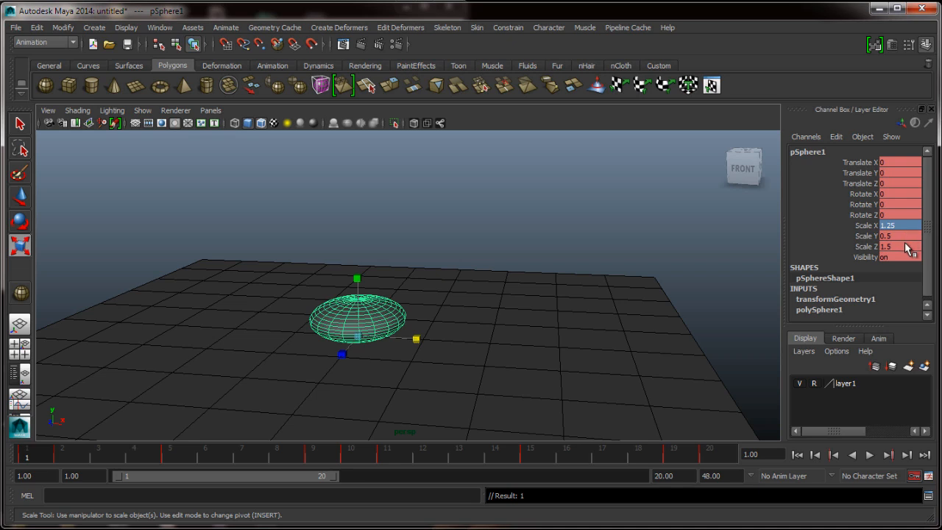
click(907, 247)
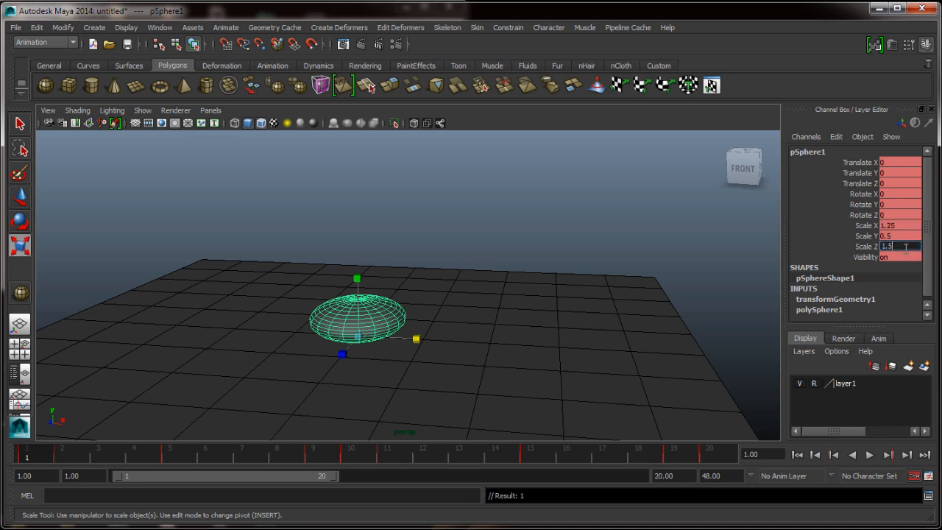
click(905, 247)
text(25)
key(Return)
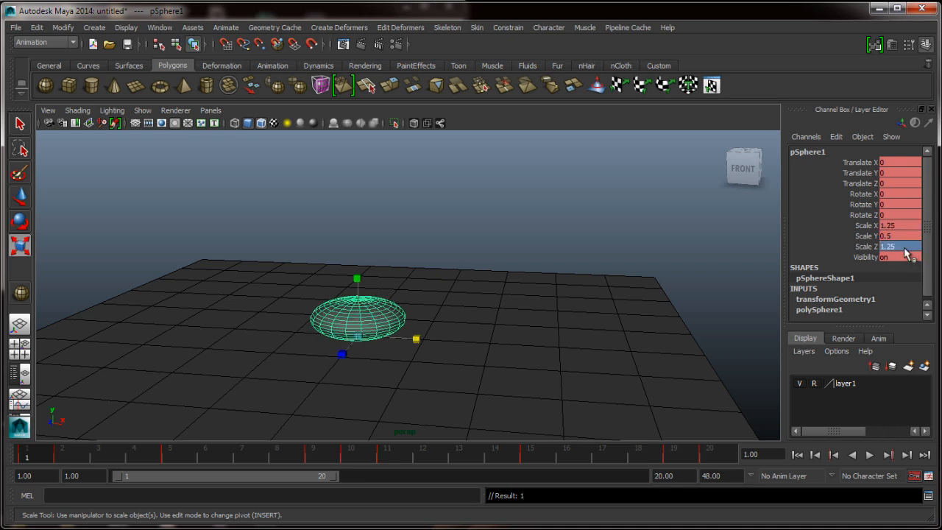
At frame 2, reset the sphere's Scale X, Y and Z to 1 and play the loop from a lower viewpoint.
click(64, 458)
mouse_move(290, 412)
alt+mouse_down()
mouse_move(290, 385)
mouse_move(276, 408)
alt+mouse_up()
drag(913, 226, 916, 249)
click(916, 248)
text(1)
key(Return)
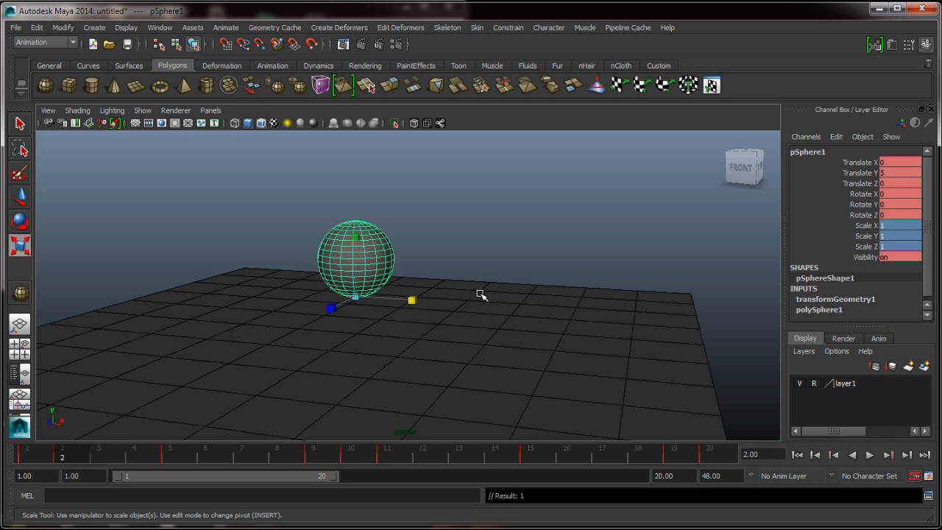
alt+drag(404, 319, 416, 307)
key(alt+v)
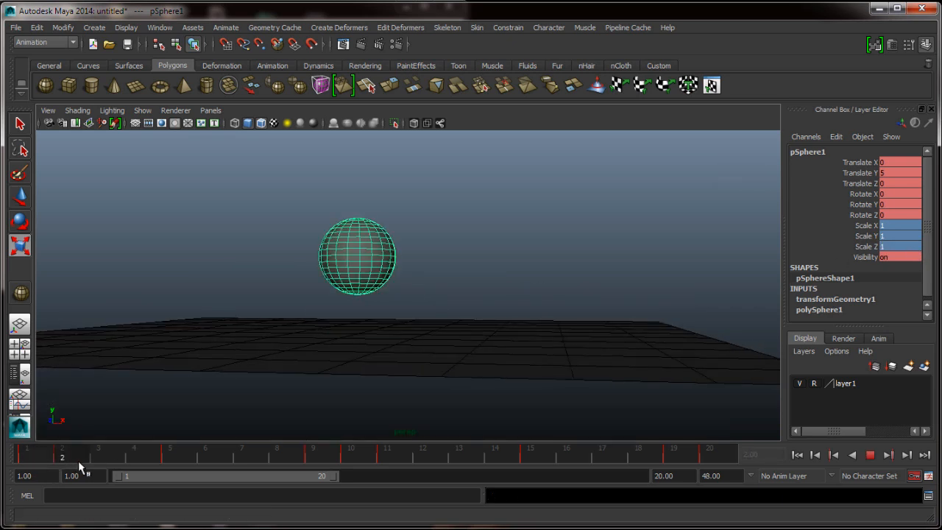
click(78, 460)
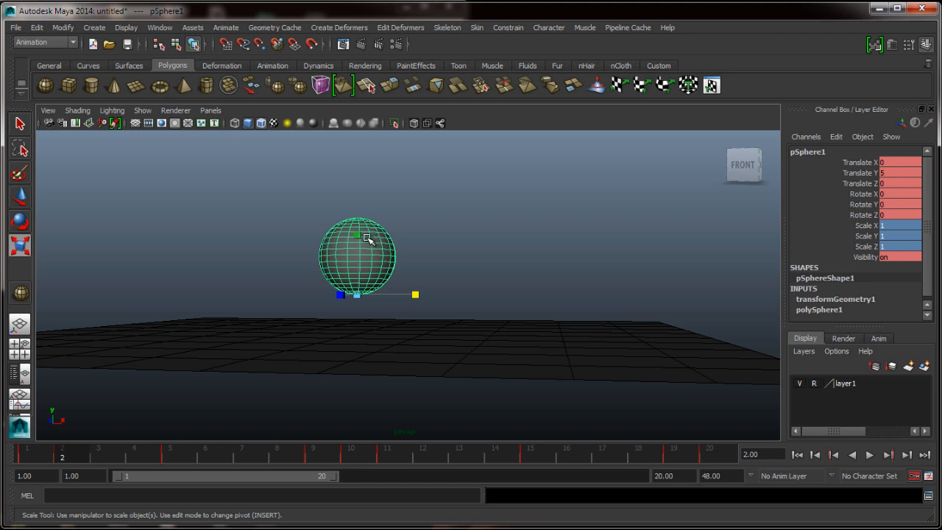
Stretch the sphere vertically at frame 2 with the Scale tool and set its Scale Y to 1.5.
drag(358, 236, 358, 215)
key(s)
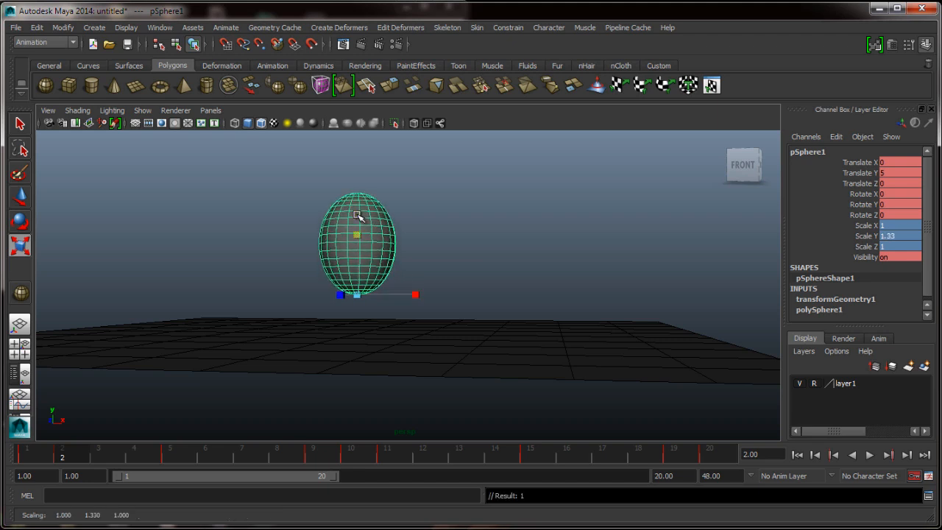
mouse_move(66, 459)
mouse_down()
mouse_move(33, 457)
mouse_move(100, 460)
mouse_move(38, 463)
mouse_move(89, 468)
mouse_move(65, 465)
mouse_up()
alt+drag(588, 293, 593, 308)
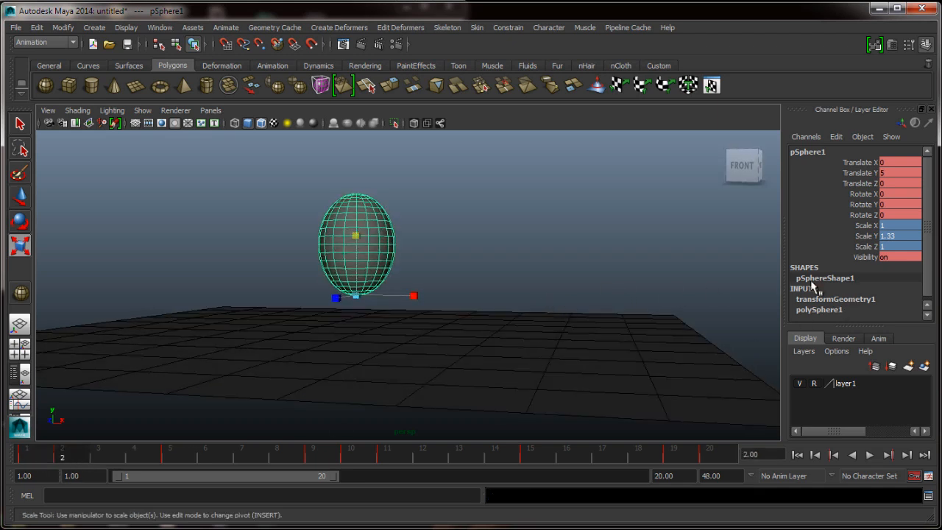
double_click(899, 235)
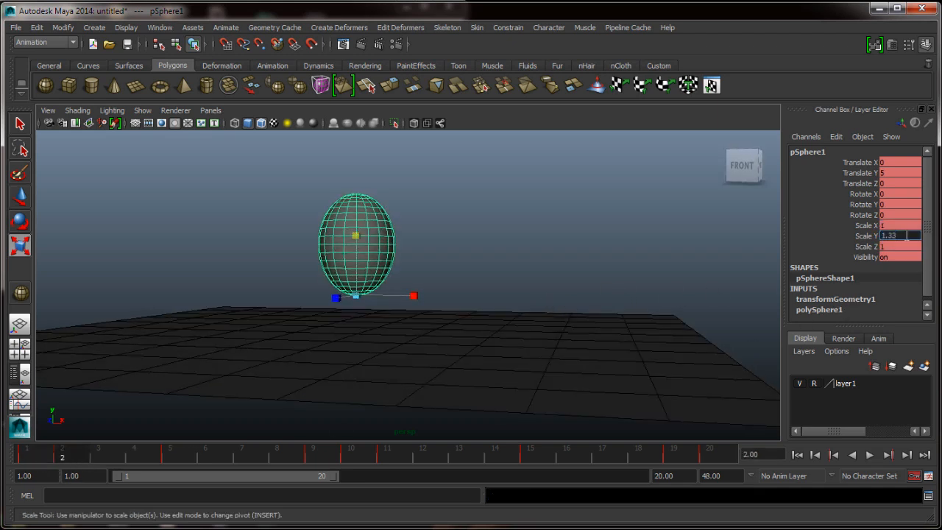
key(BackSpace)
key(BackSpace)
text(5)
key(Return)
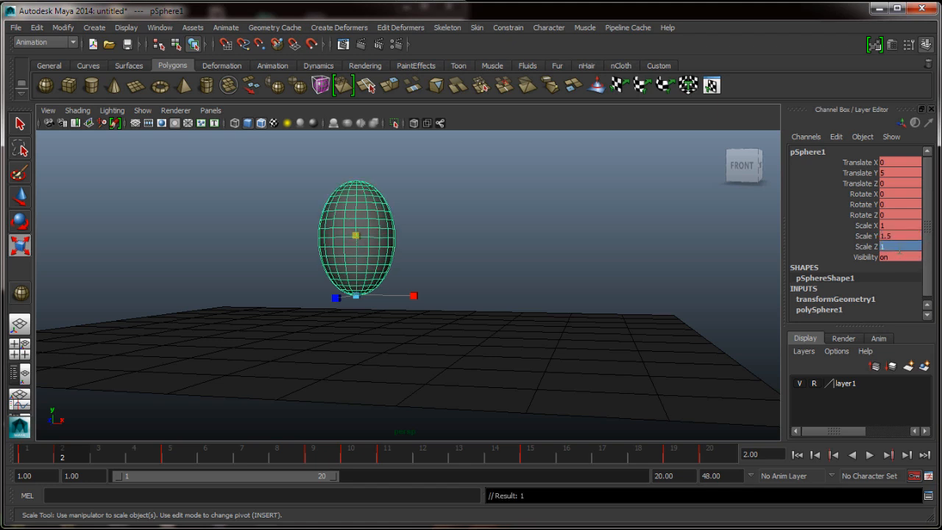
Narrow the stretched sphere at frame 2 by setting its Scale Z and Scale X to 0.75.
double_click(899, 247)
key(Return)
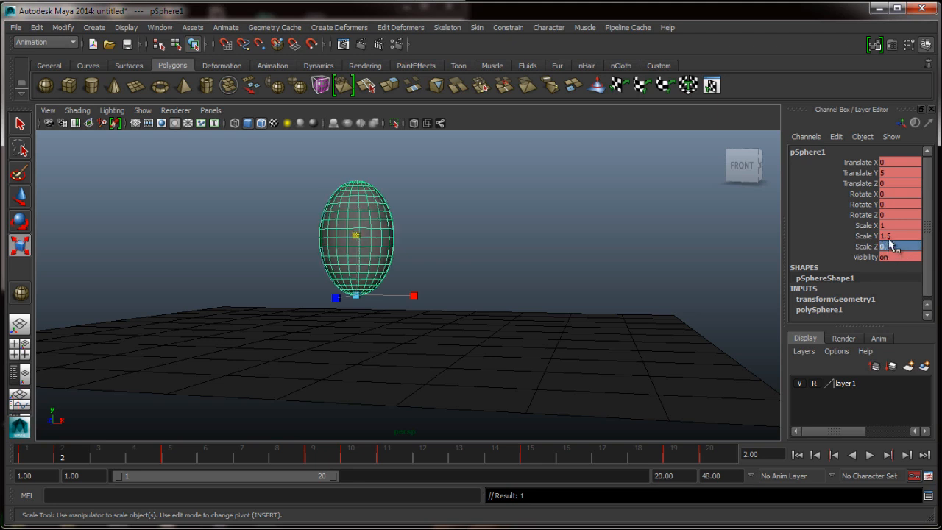
double_click(900, 225)
text(.75)
key(Return)
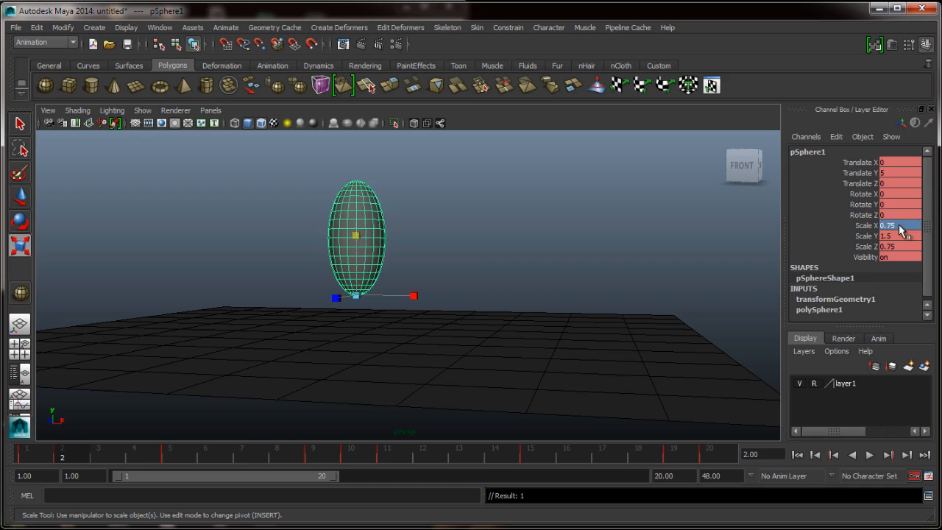
mouse_move(426, 299)
alt+mouse_down()
mouse_move(277, 340)
mouse_move(427, 311)
mouse_move(410, 301)
alt+mouse_up()
Switch repeatedly between frames 1 and 2 to compare the squashed and stretched sphere shapes.
click(48, 456)
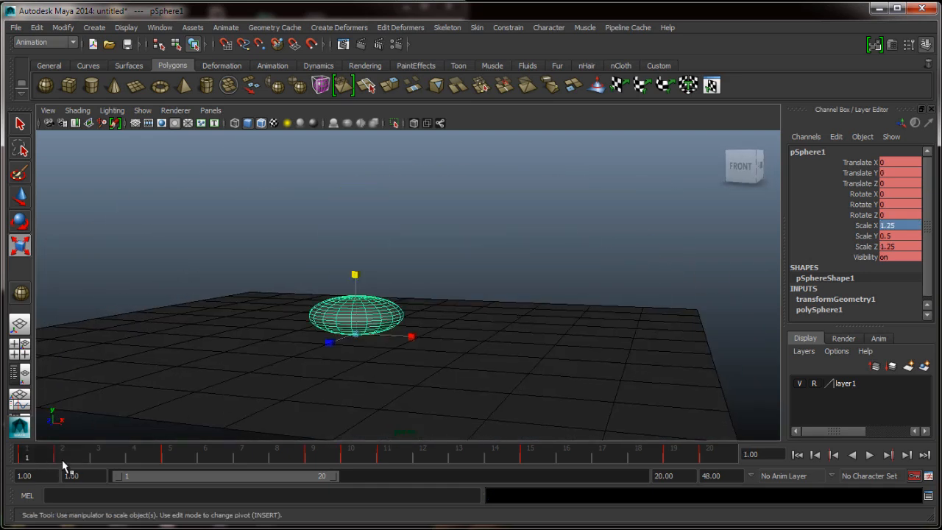
click(66, 457)
click(29, 454)
click(59, 457)
click(41, 460)
click(63, 459)
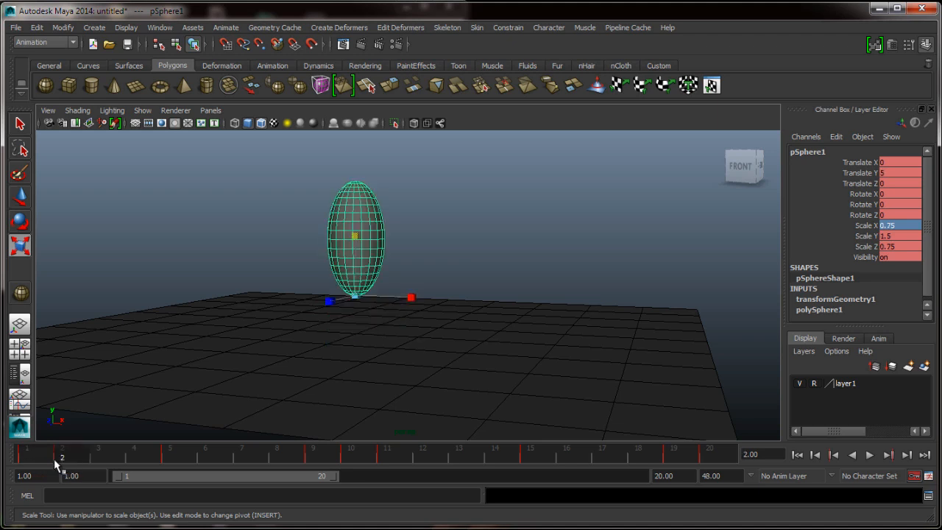
click(33, 454)
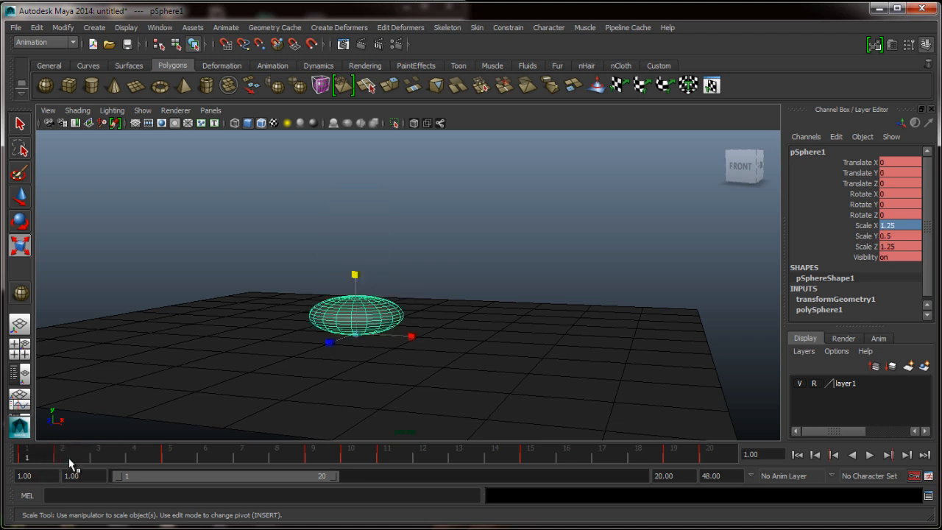
click(64, 460)
click(35, 456)
click(67, 459)
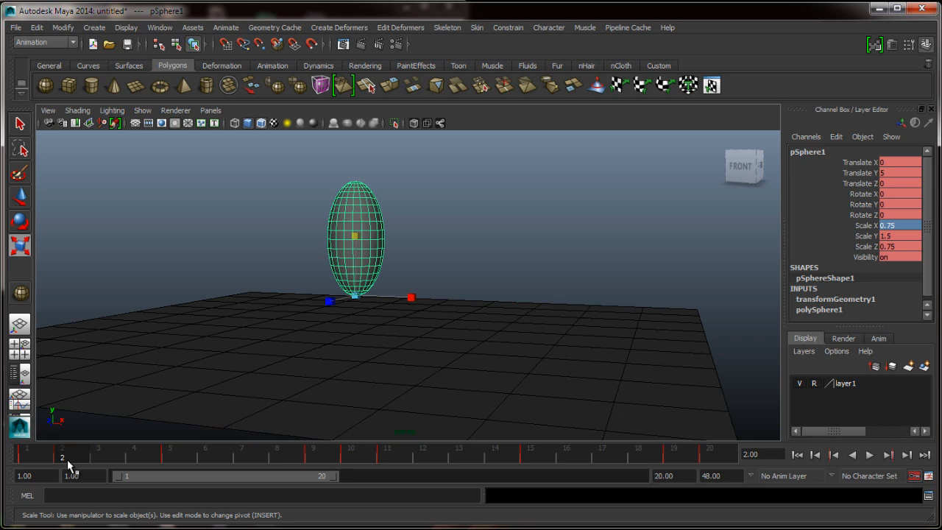
At frame 5, return the sphere to its round shape by setting Scale X, Y and Z to 1.
click(168, 460)
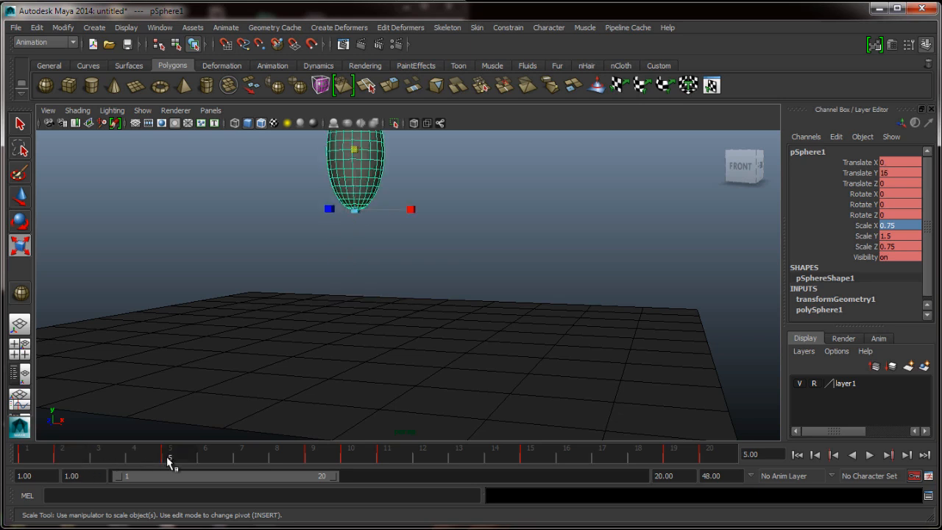
alt+middle_drag(559, 253, 538, 290)
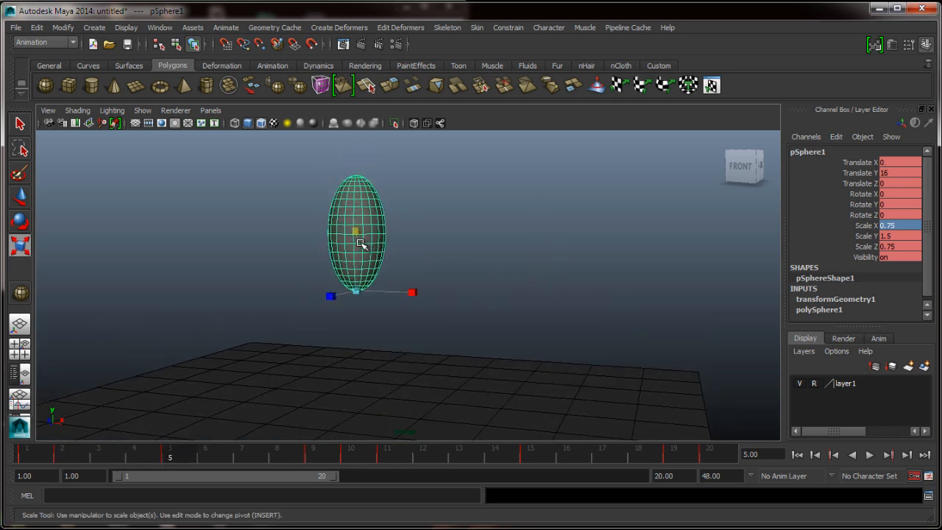
drag(910, 226, 914, 247)
text(1)
key(Return)
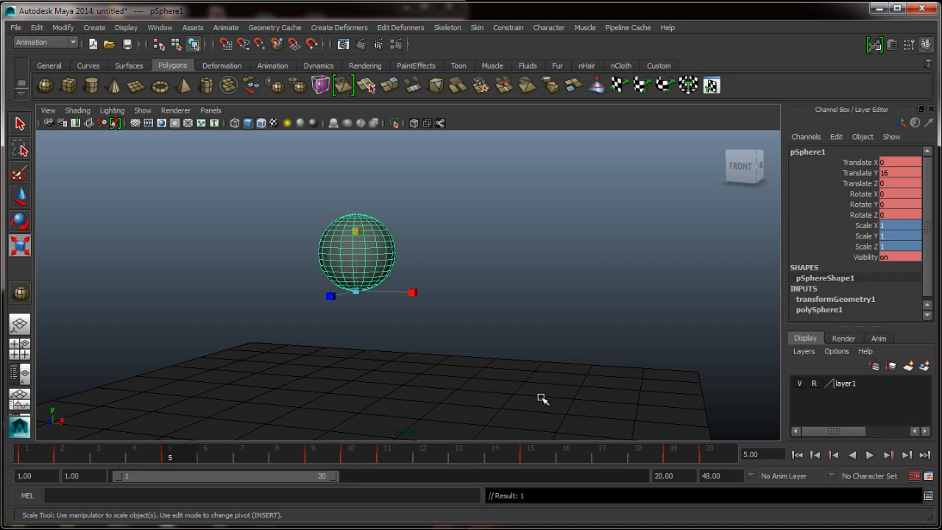
Play the loop from frame 1 and scrub around frames 10 to 15 to examine the start of the fall.
click(527, 459)
click(26, 460)
key(alt+v)
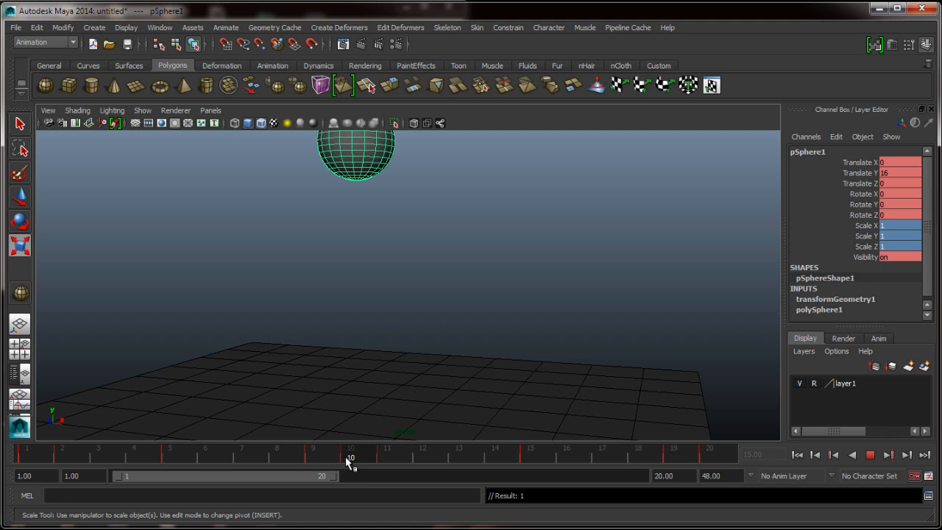
drag(350, 457, 412, 463)
drag(511, 474, 386, 463)
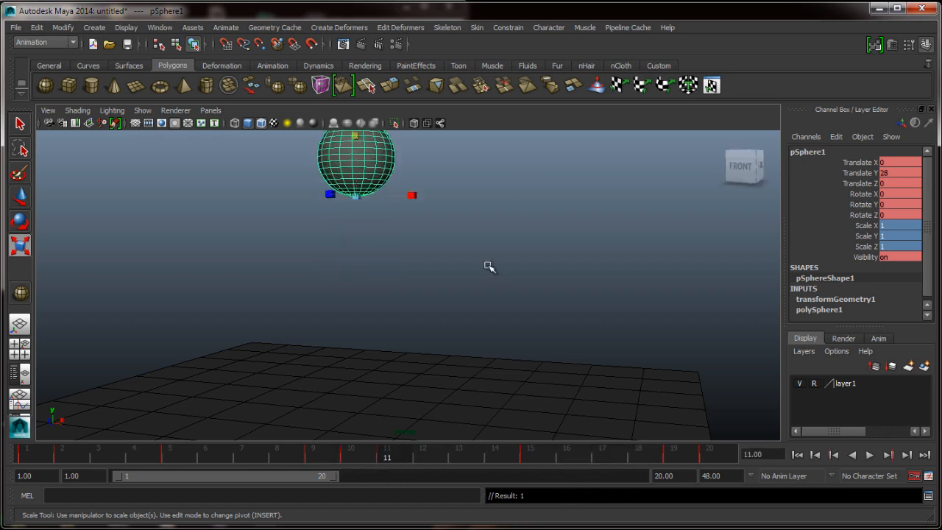
At frame 11, stretch the sphere vertically by setting its Scale Y to 1.5.
alt+drag(527, 176, 526, 184)
alt+middle_drag(525, 185, 518, 224)
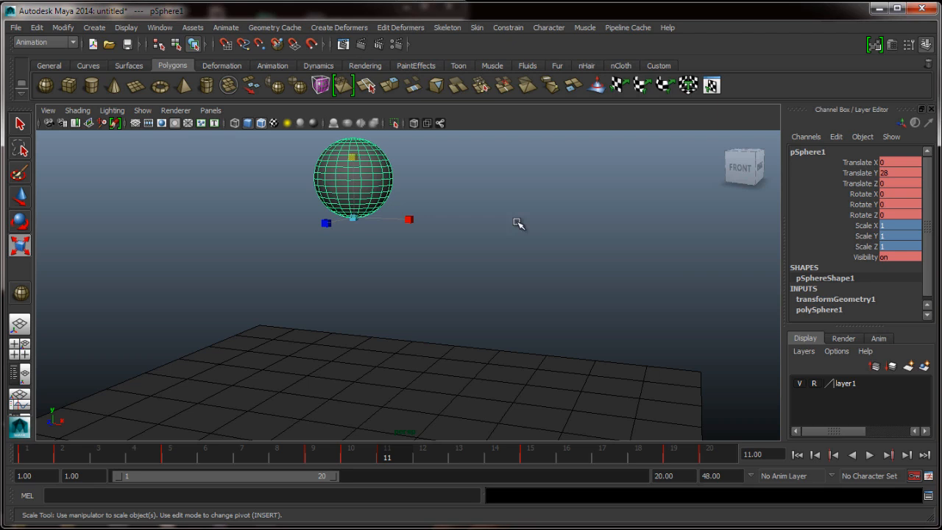
double_click(915, 235)
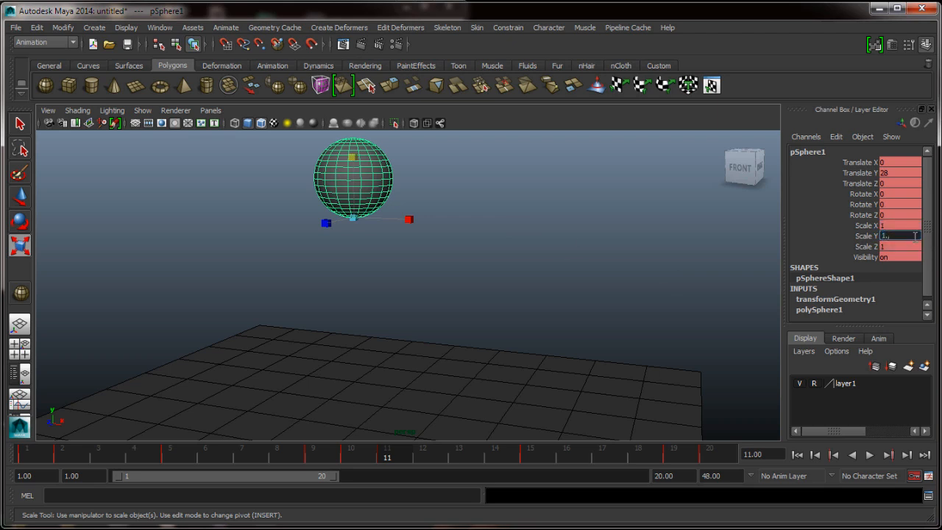
text(1.5)
key(Return)
Narrow the stretched sphere at frame 11 by setting its Scale X and Scale Z to 0.75.
double_click(908, 226)
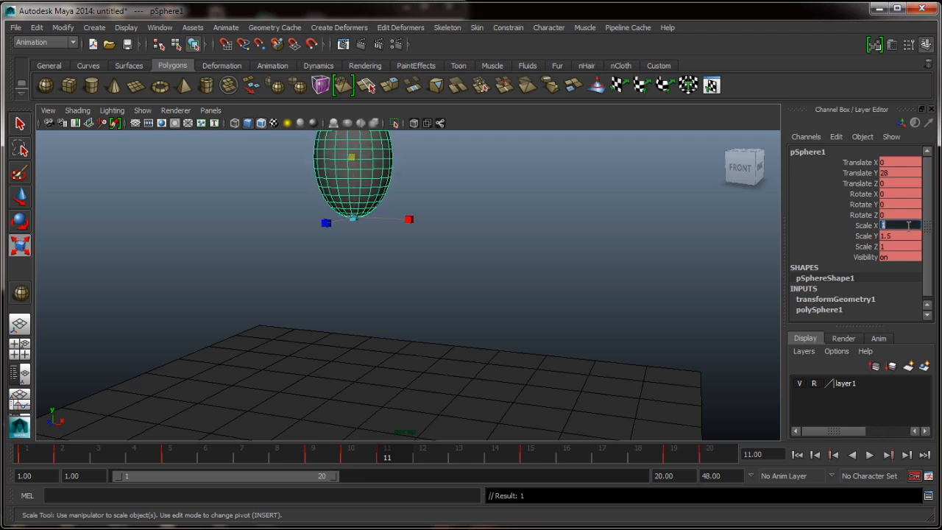
text(.75)
key(Return)
double_click(908, 225)
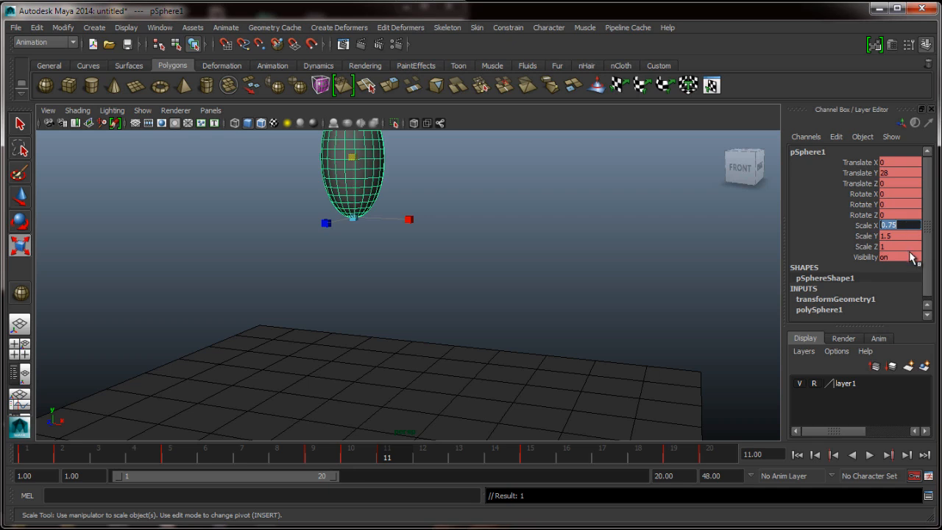
double_click(911, 249)
text(0.75)
key(Return)
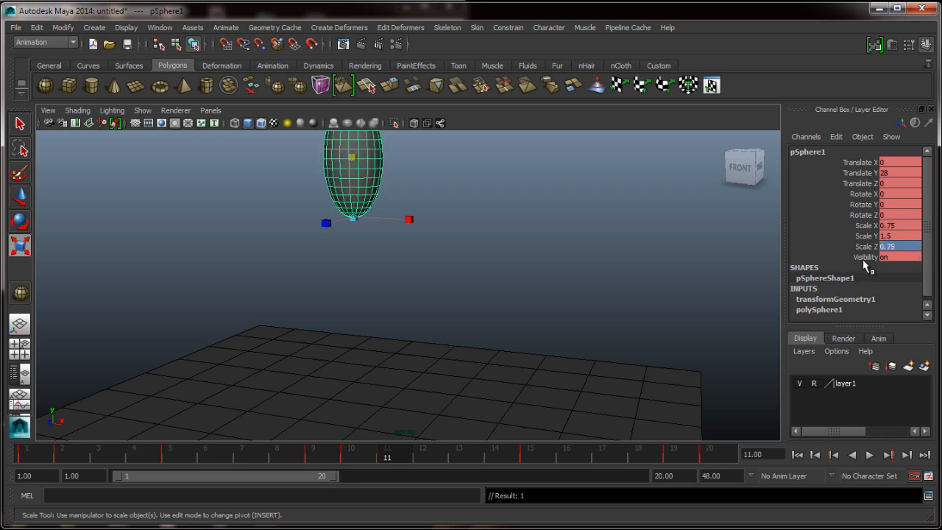
Replay the loop, switch to the front view and compare the sphere's shape and height at frames 10 and 11.
key(alt+v)
drag(299, 458, 391, 472)
alt+drag(426, 265, 444, 250)
alt+middle_drag(445, 249, 449, 310)
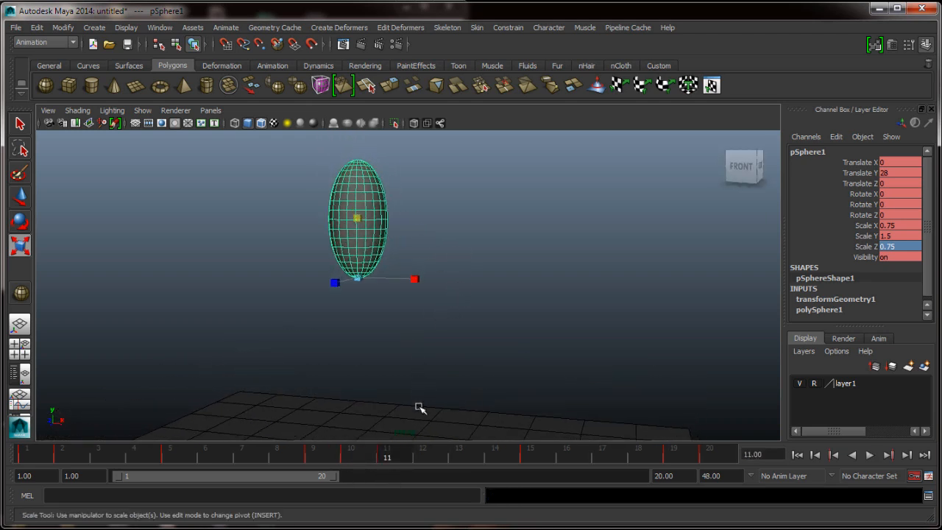
key(space)
drag(391, 342, 394, 373)
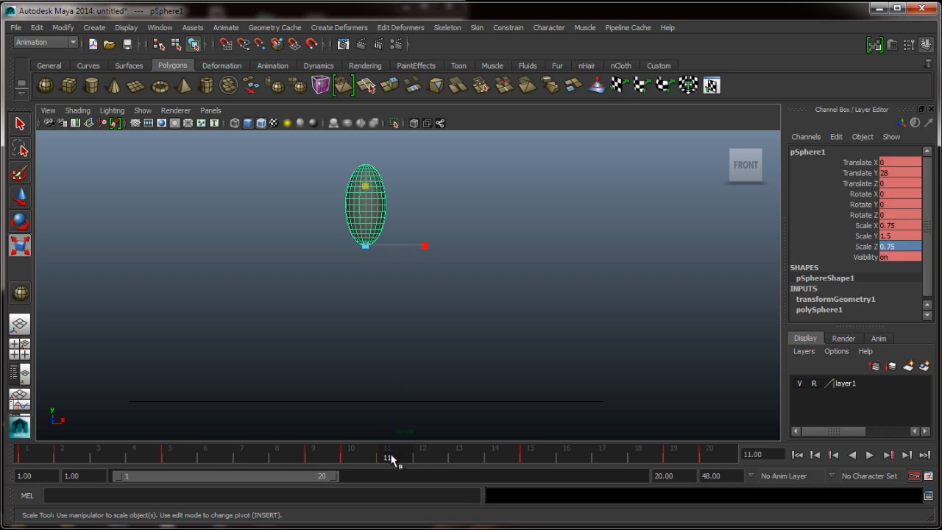
click(362, 453)
click(383, 456)
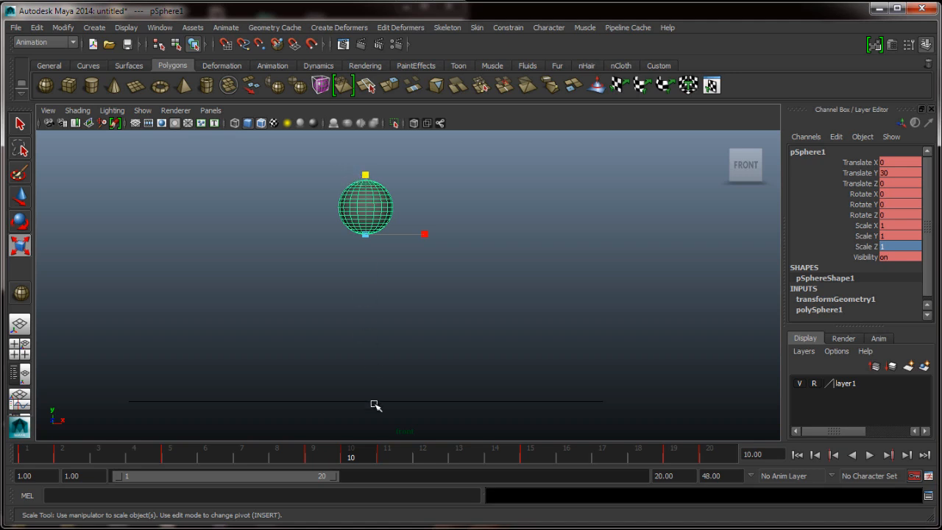
At frame 11, lower the stretched sphere with the Move tool to a Translate Y of about 25.5.
click(384, 458)
key(w)
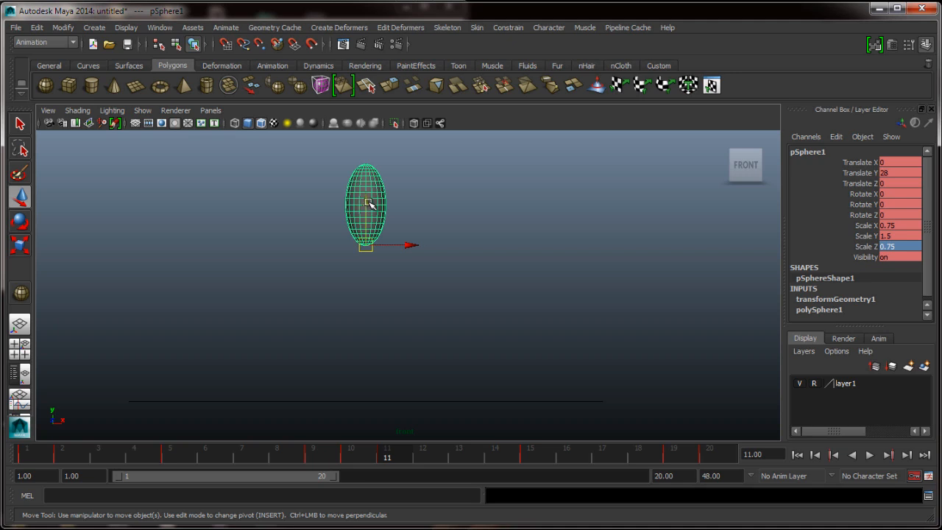
drag(366, 213, 365, 215)
Step between frames 9, 10 and 11 to check the sphere's spacing around the top of the bounce.
click(351, 458)
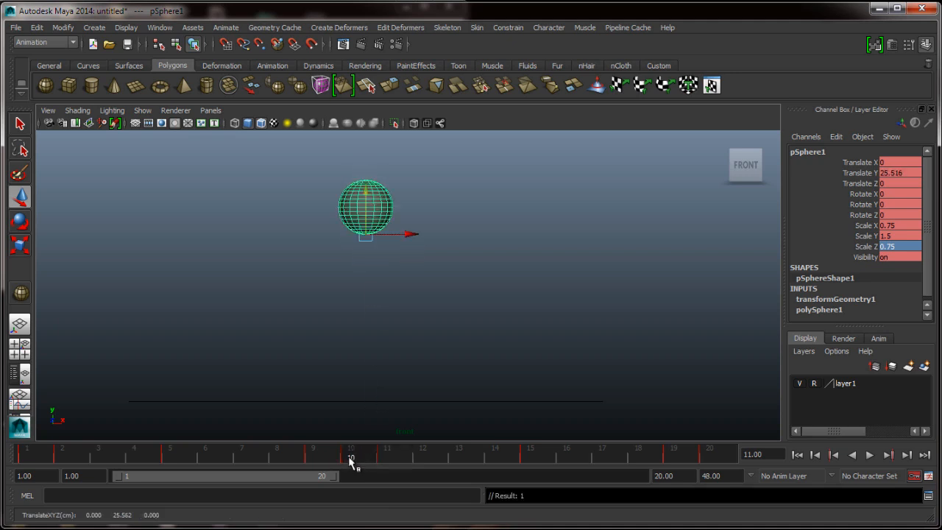
click(384, 458)
click(325, 457)
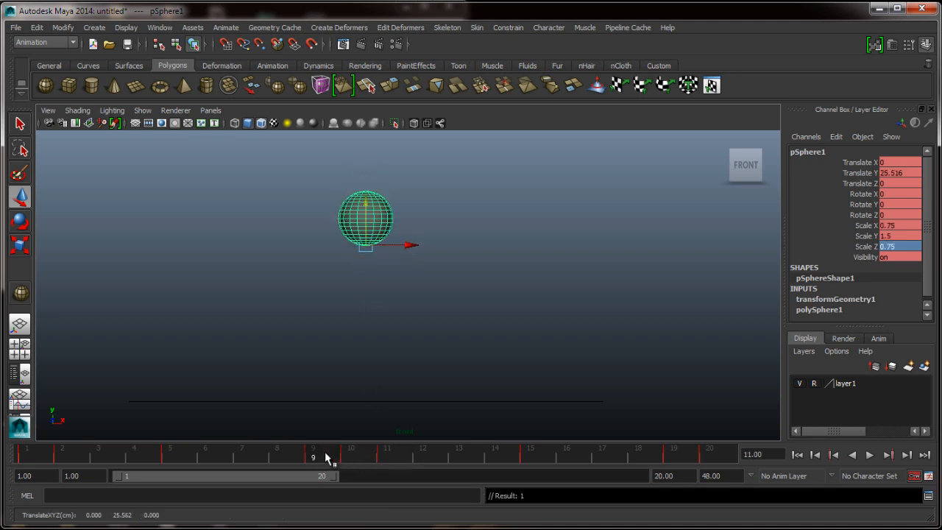
click(351, 457)
click(385, 458)
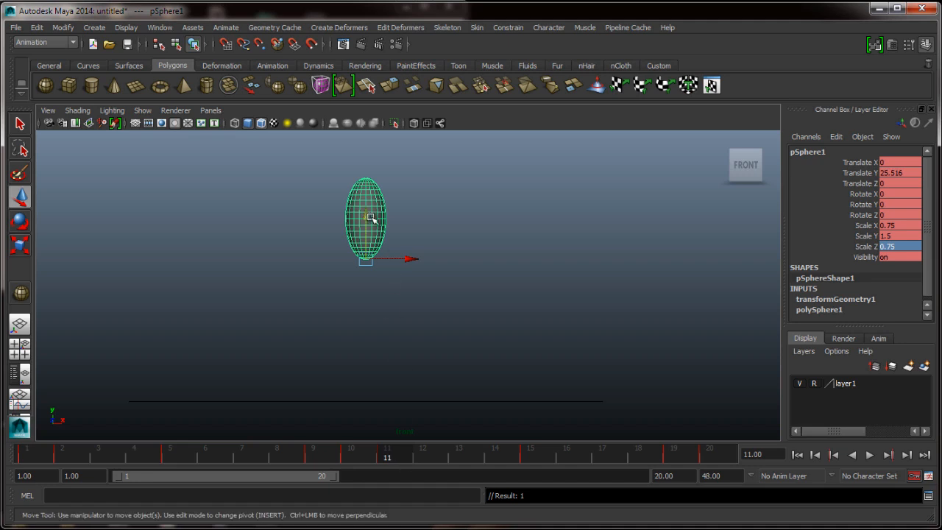
At frame 11, lower the stretched sphere further with the Move tool to a Translate Y of about 23.7.
drag(366, 214, 370, 227)
key(alt+v)
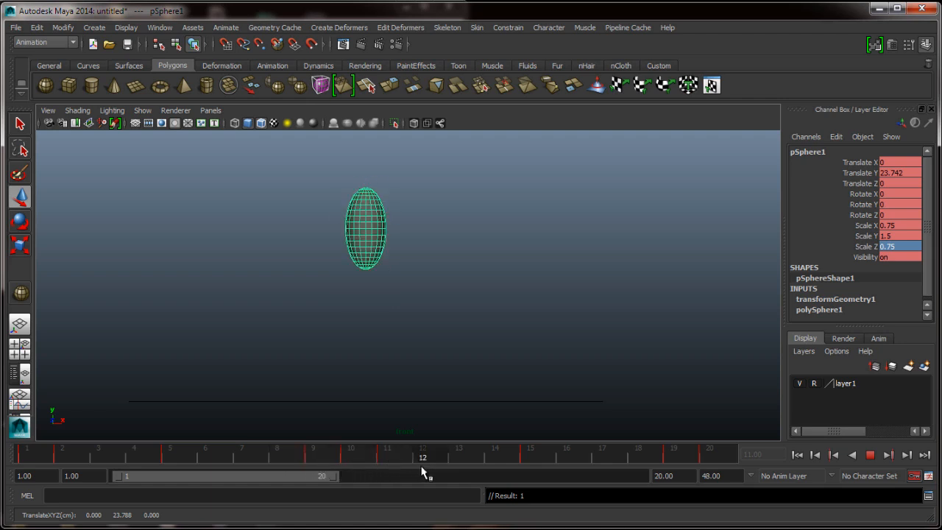
key(Escape)
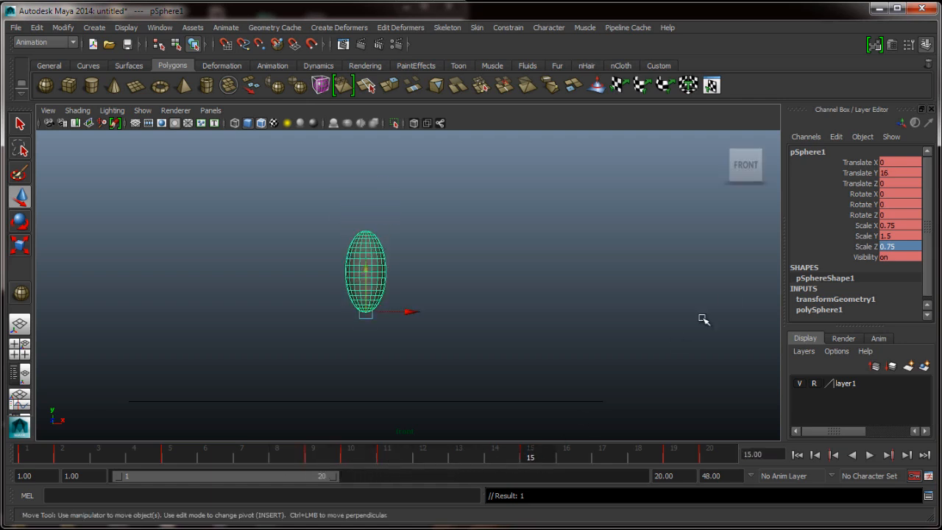
At frame 15, reset the sphere's Scale X, Scale Y and Scale Z to 1.
drag(905, 223, 909, 247)
click(908, 247)
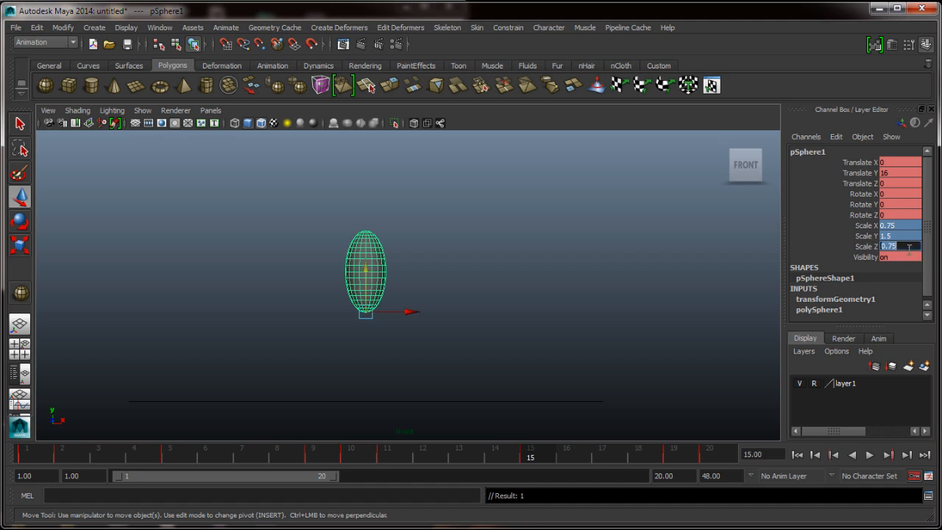
text(1)
key(Return)
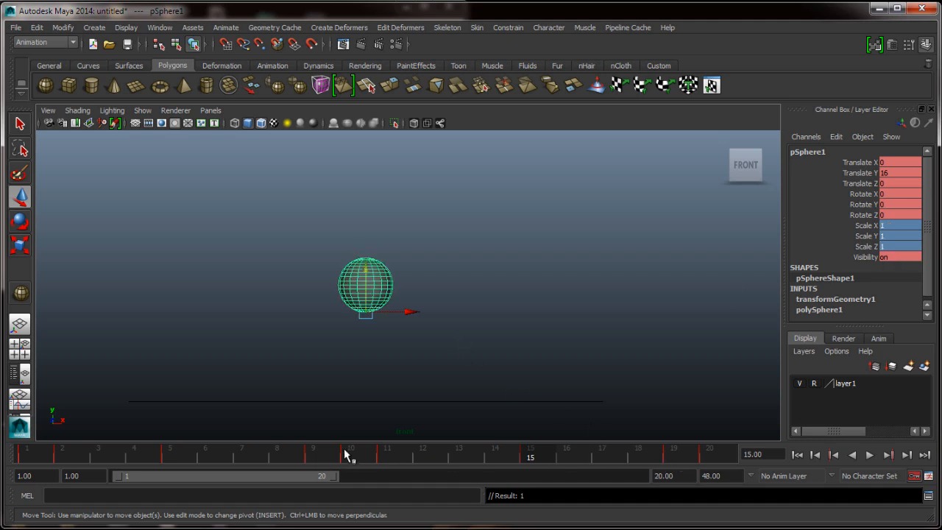
Play the bounce loop from frame 1 to check the motion, then stop and return to the start.
click(797, 455)
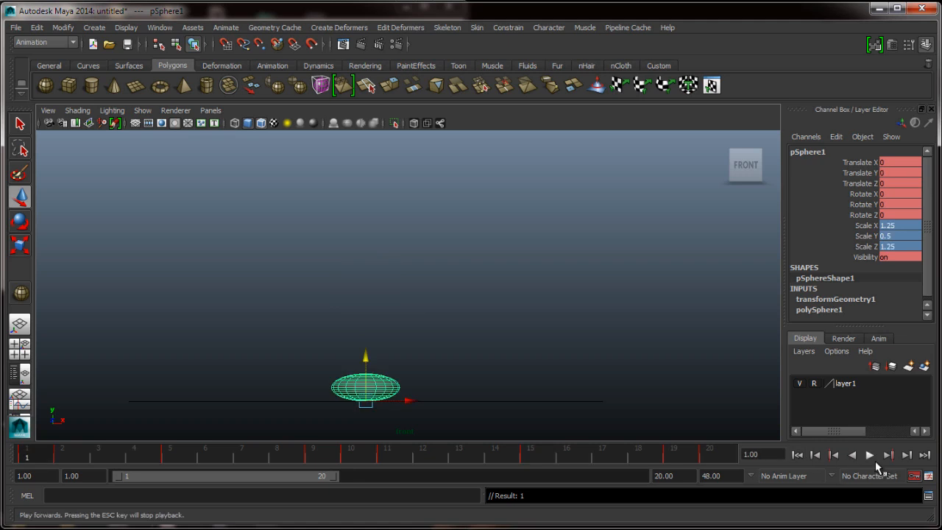
click(871, 455)
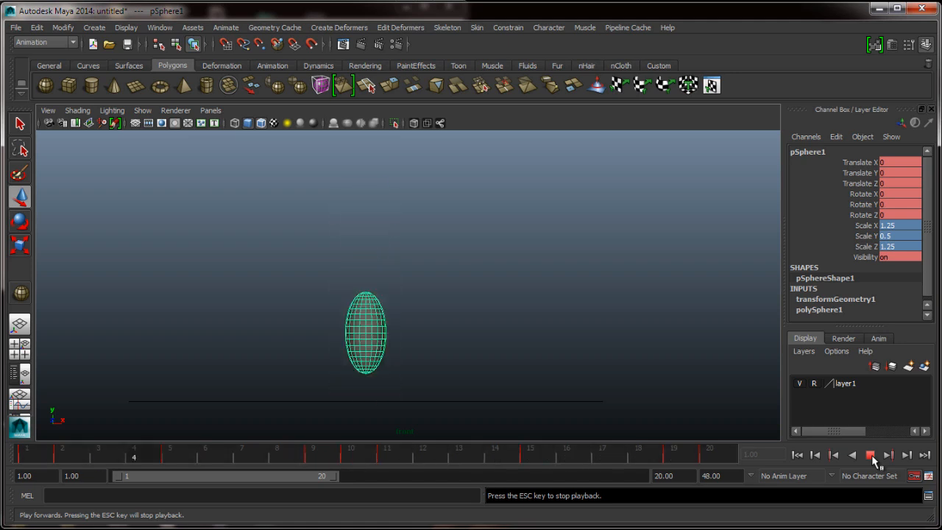
click(870, 455)
click(802, 455)
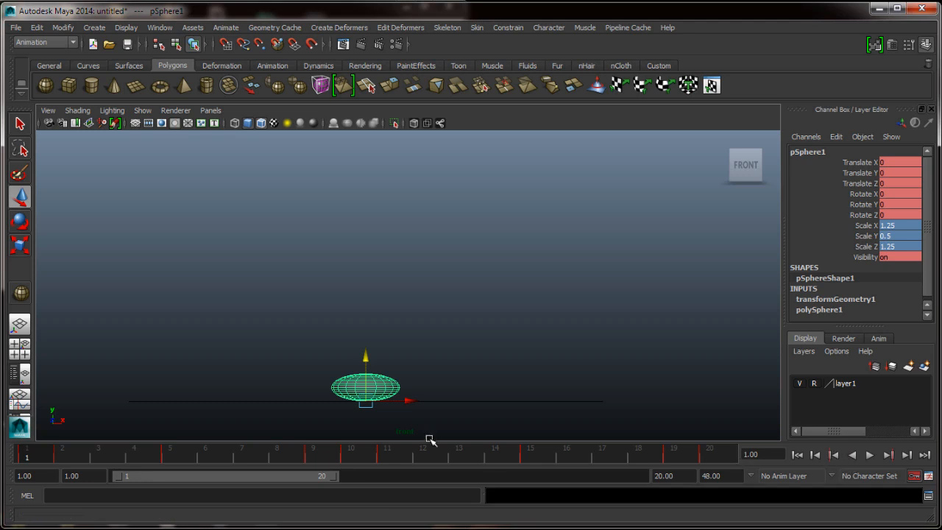
At frame 5, stretch the rising sphere by setting Scale X and Scale Z to 0.75 and Scale Y to 1.5.
click(61, 456)
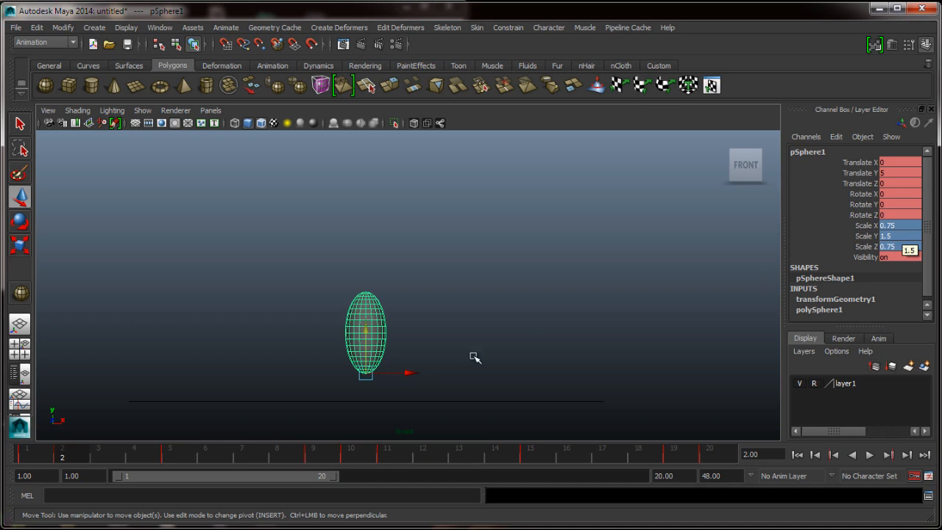
click(169, 458)
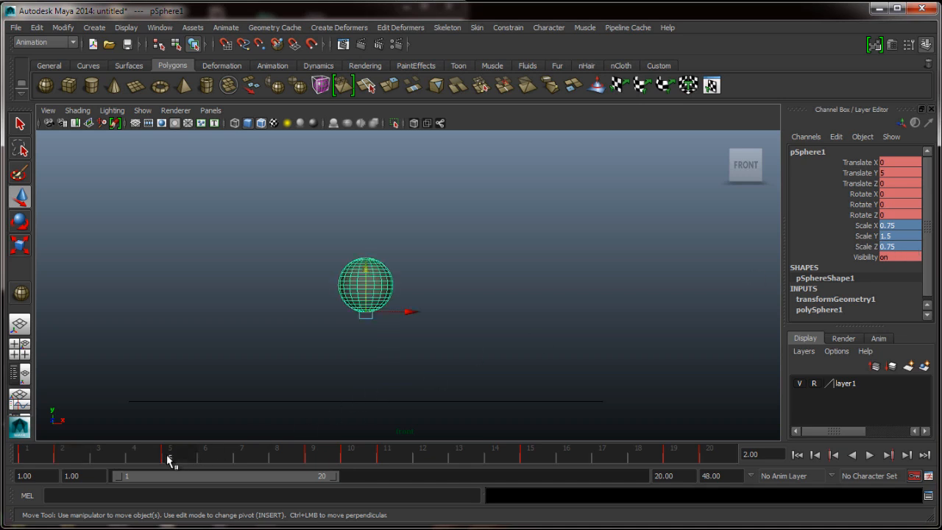
click(901, 224)
click(899, 246)
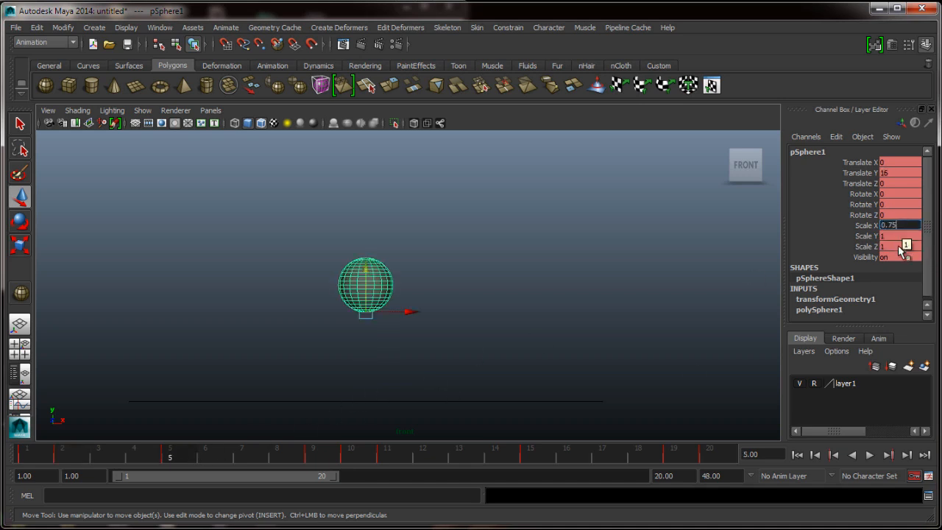
key(Return)
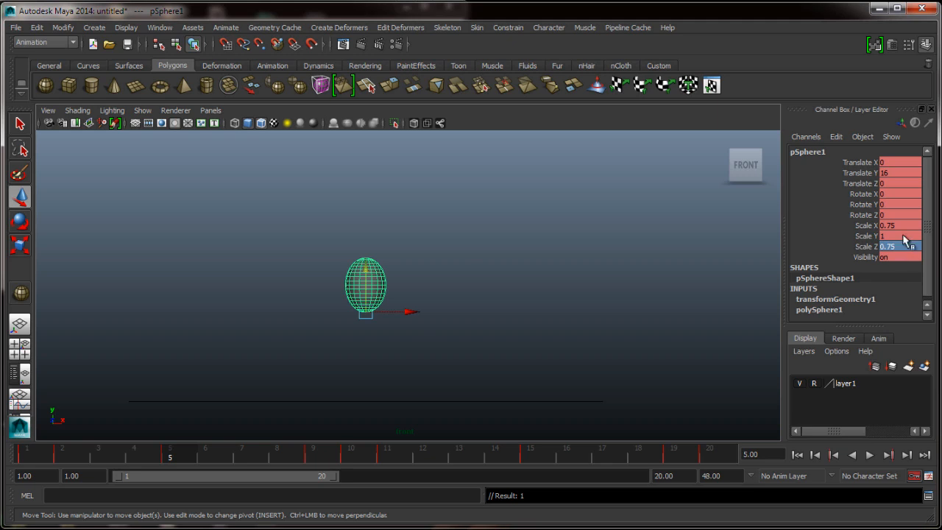
click(904, 235)
text(1.)
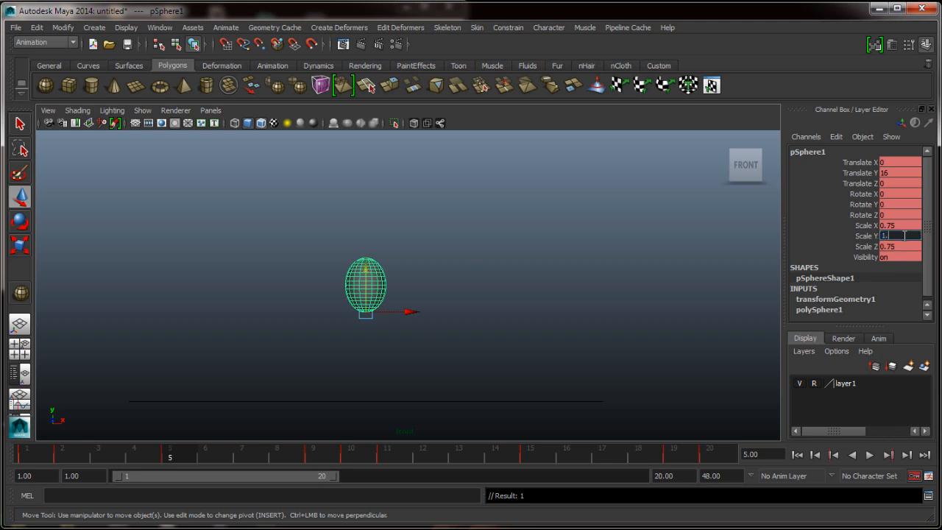
text(5)
key(Return)
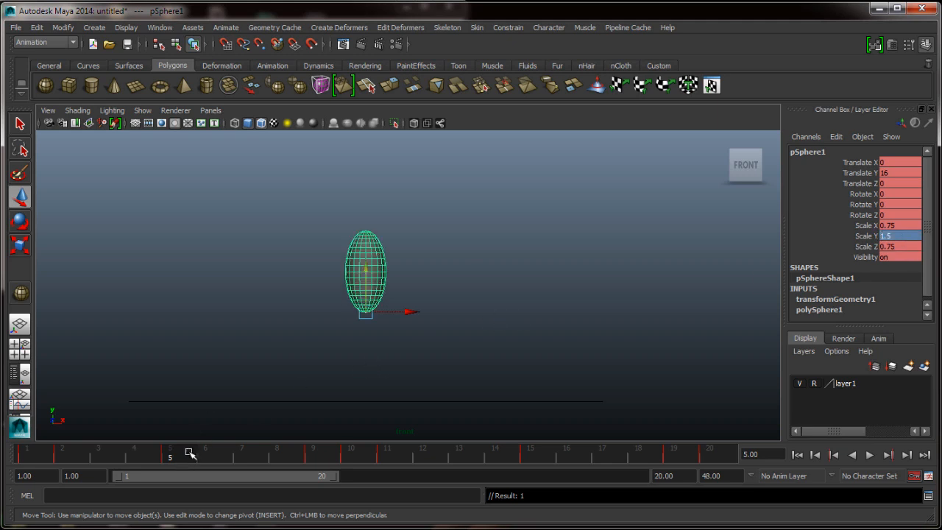
Scrub from frame 5 through to frame 16 to check the sphere's shape during the rise and fall.
key(alt+v)
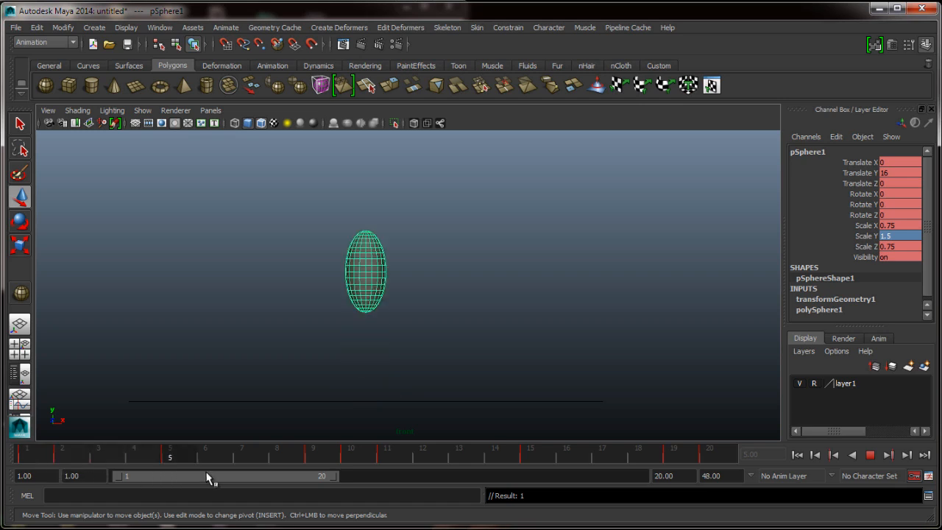
mouse_move(453, 462)
mouse_down()
mouse_move(357, 474)
mouse_move(287, 464)
mouse_move(432, 478)
mouse_move(288, 474)
mouse_move(433, 481)
mouse_up()
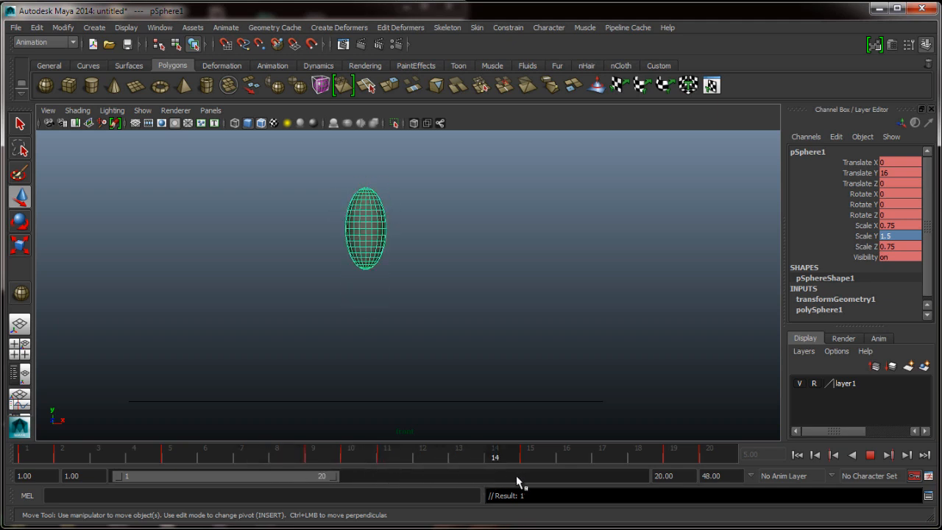
mouse_move(516, 476)
mouse_down()
mouse_move(739, 475)
mouse_move(576, 476)
mouse_up()
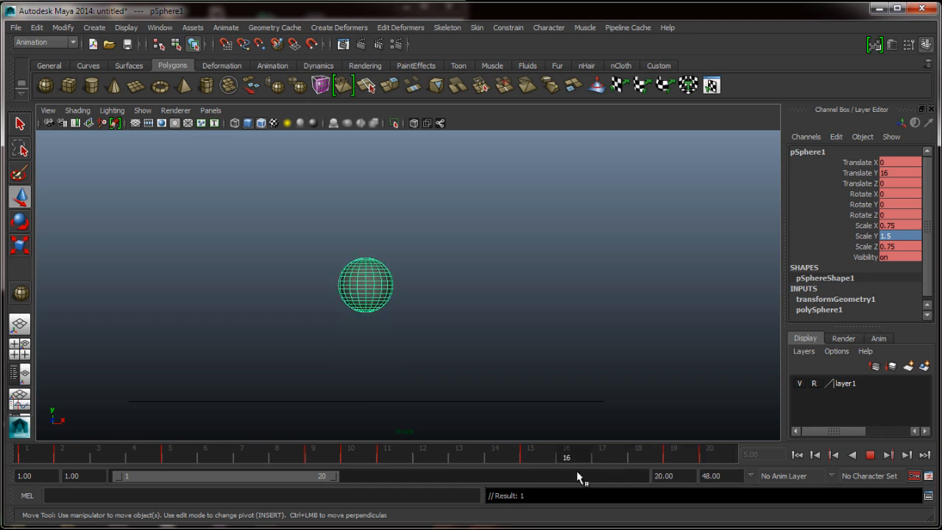
drag(513, 463, 515, 464)
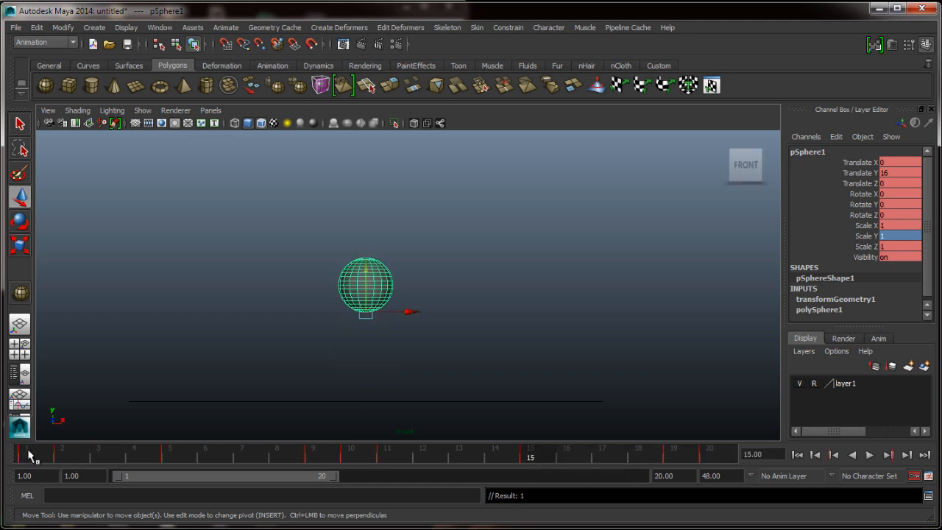
Compare the sphere's scale values at frame 1 with those at frame 20.
click(25, 458)
click(718, 459)
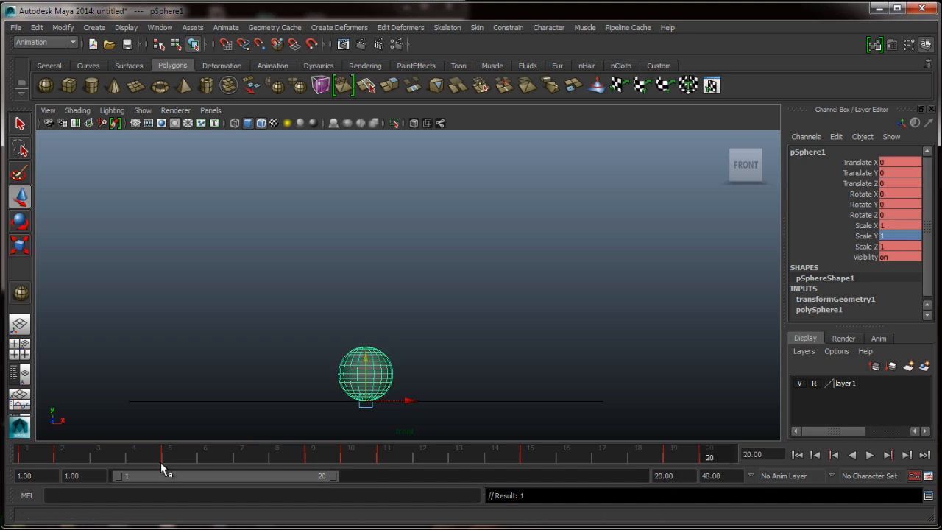
click(35, 453)
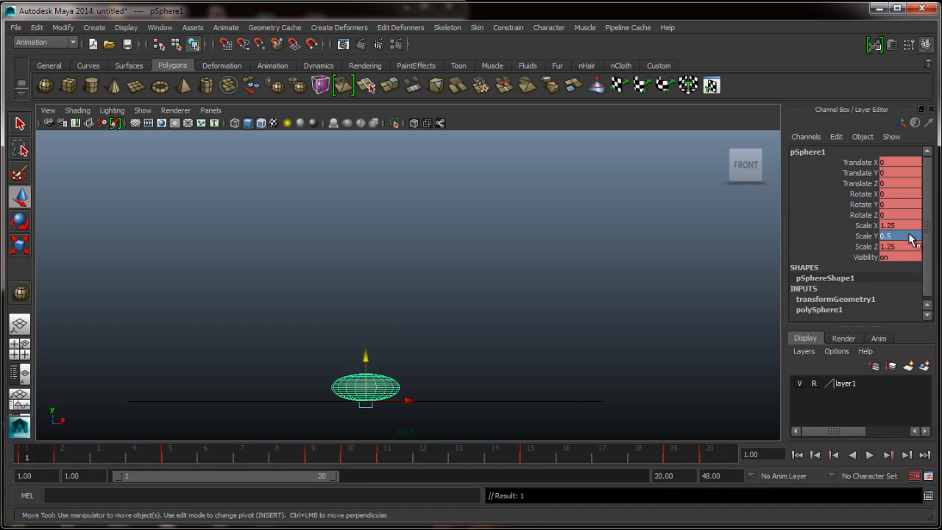
double_click(909, 226)
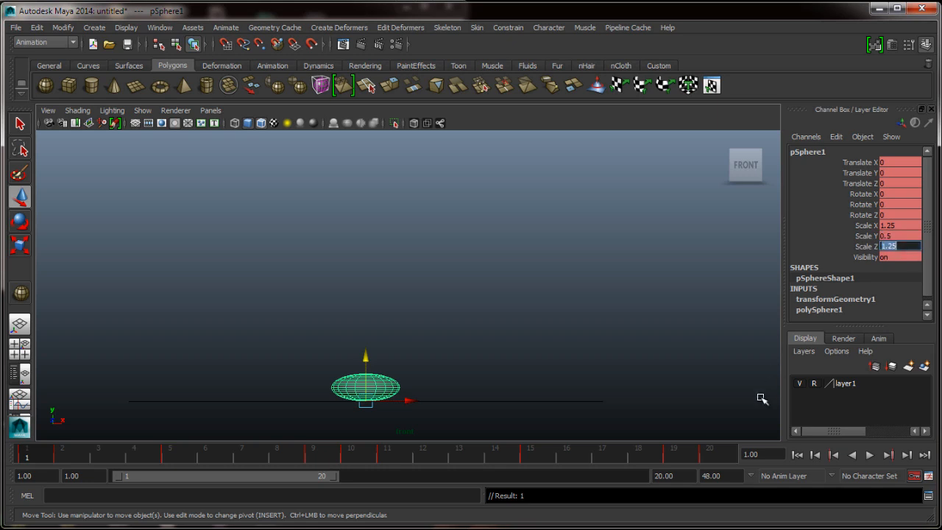
click(726, 457)
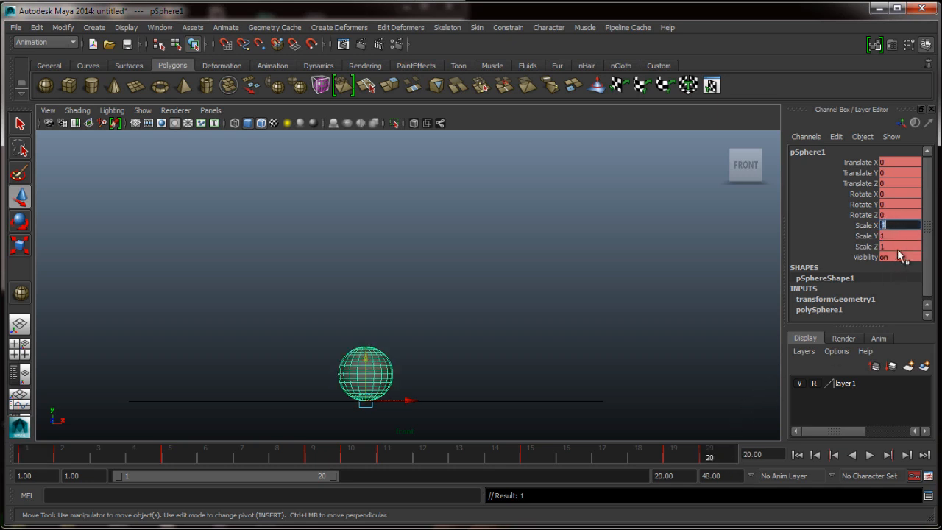
click(28, 454)
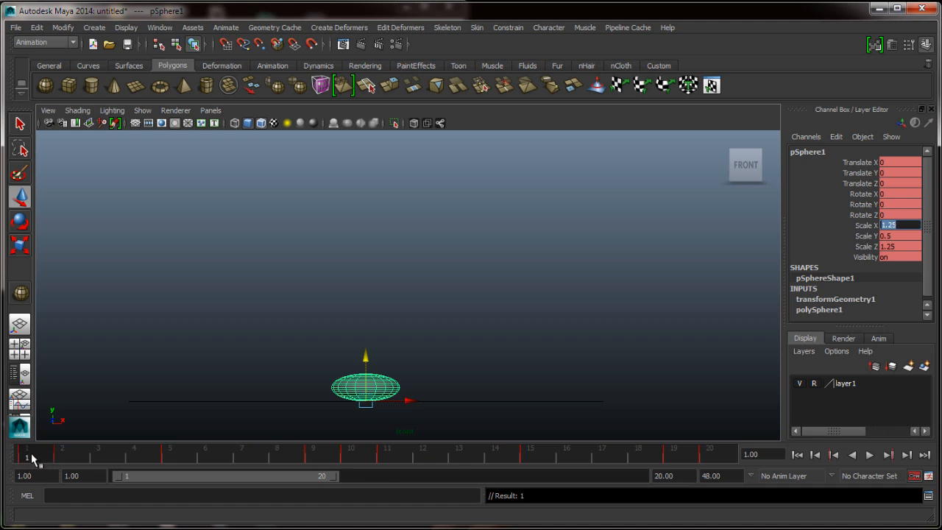
Try to copy the squashed pose from frame 1 to frame 20.
key(alt+v)
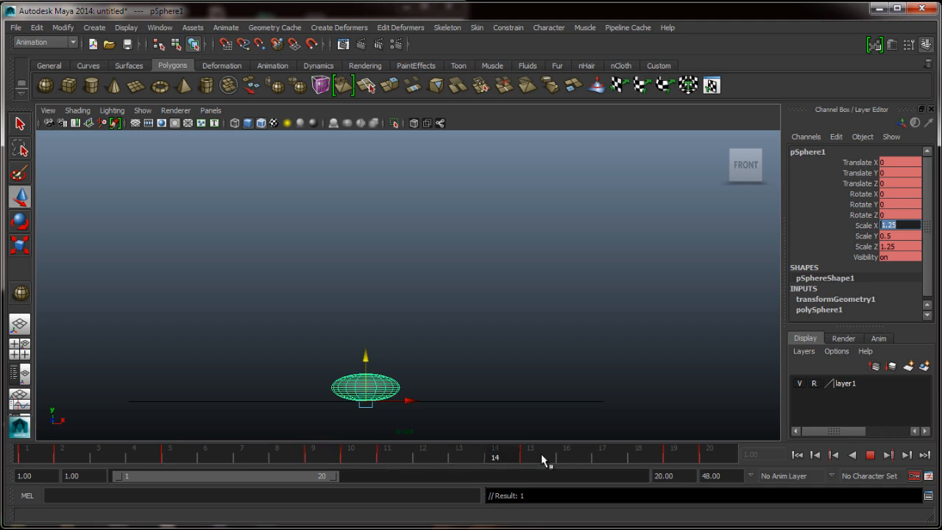
key(alt+v)
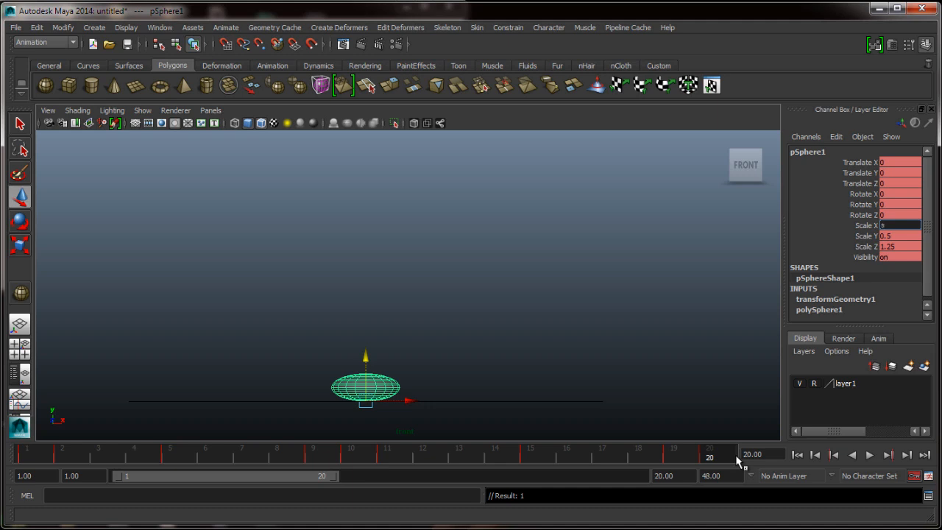
click(854, 228)
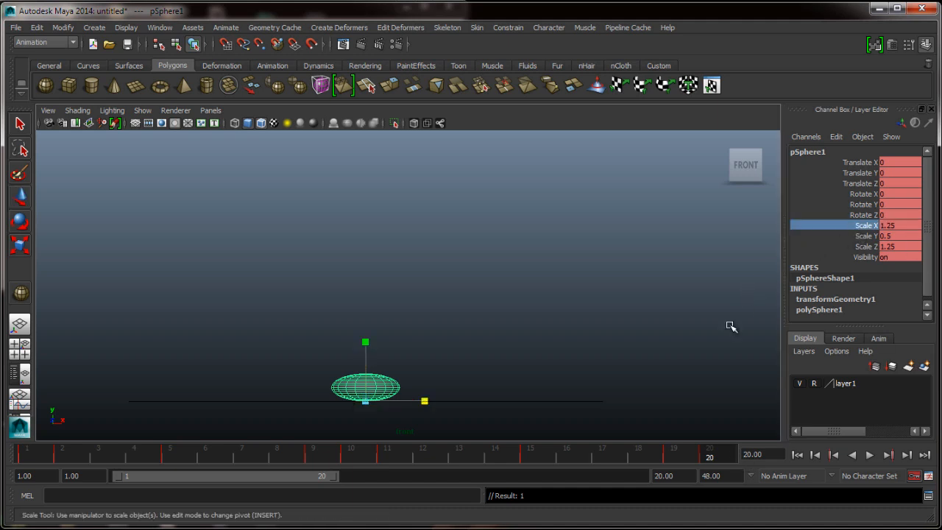
click(709, 457)
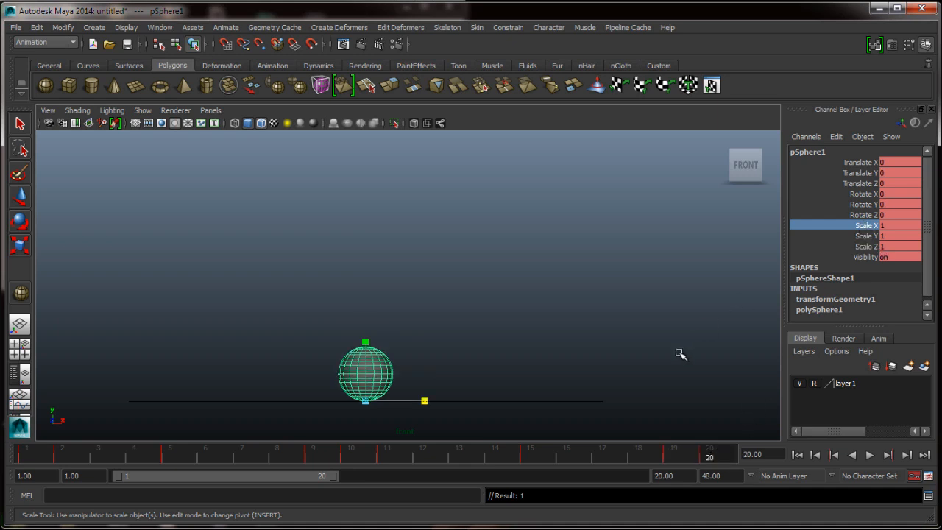
Reselect the sphere with the Move tool and copy its squashed pose from frame 1 to a key at frame 20.
key(w)
click(692, 308)
click(384, 373)
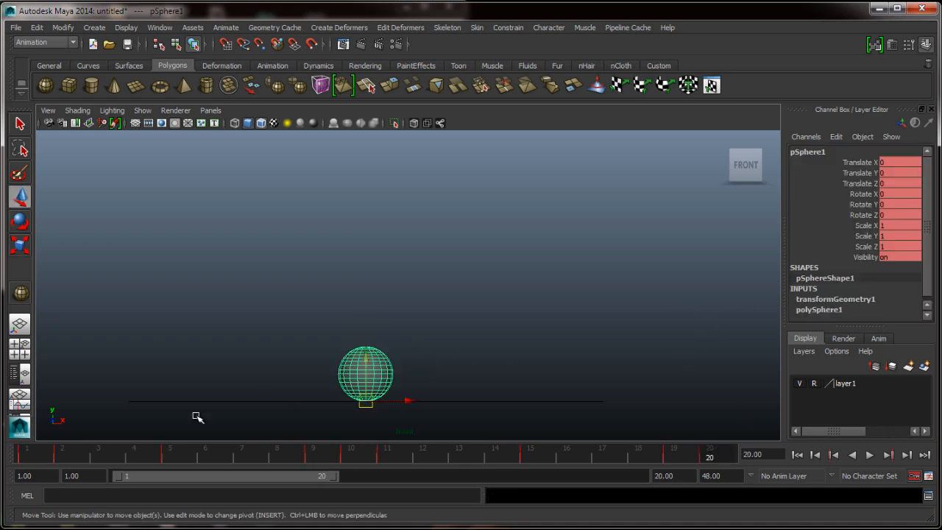
click(30, 450)
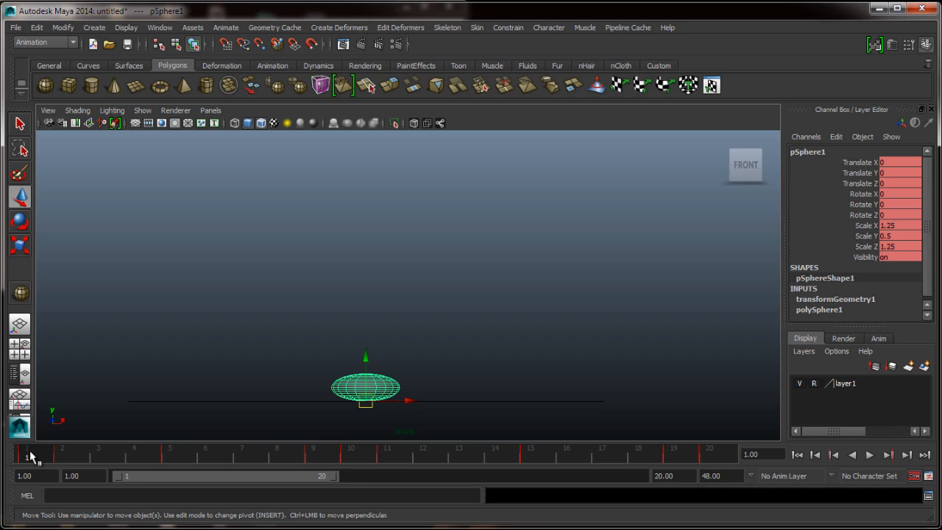
drag(29, 450, 721, 461)
click(687, 454)
click(708, 455)
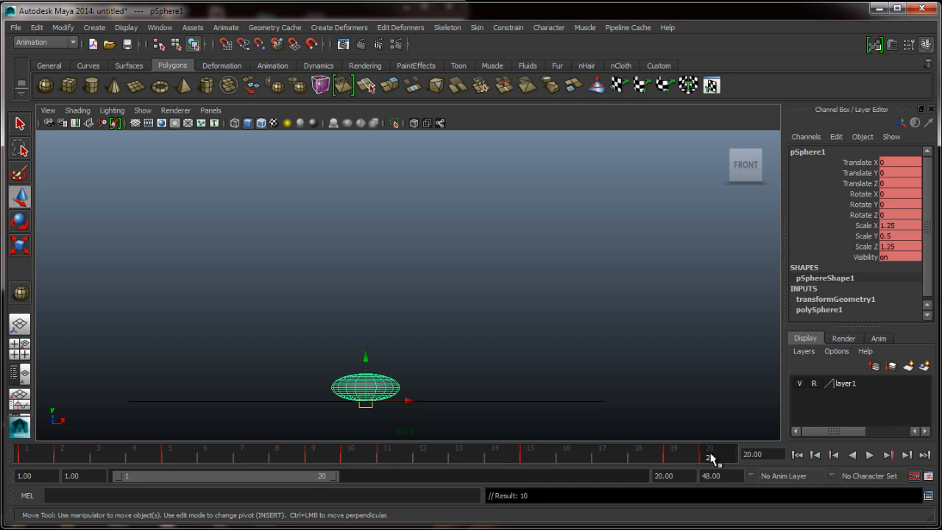
Copy the sphere's stretched pose from frame 2 to frame 19 and its pose from frame 5 to frame 15.
drag(710, 455, 620, 461)
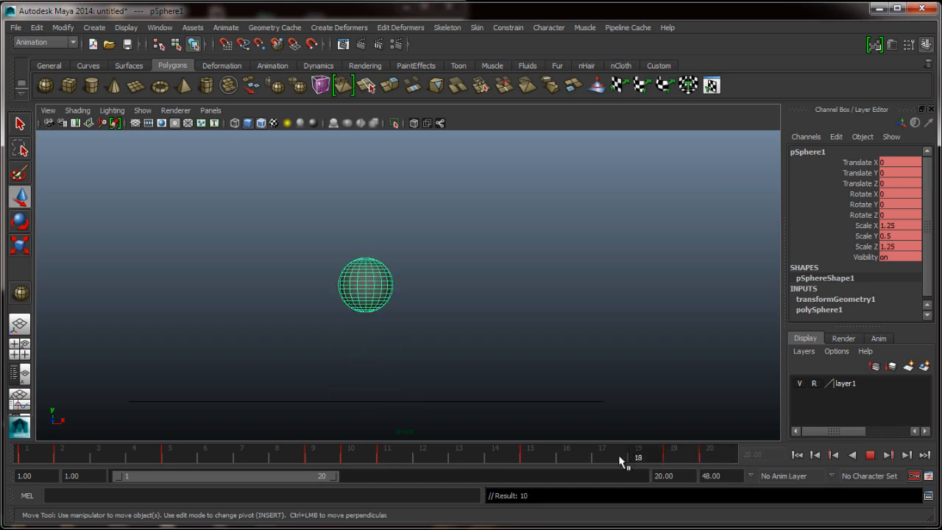
drag(527, 457, 70, 457)
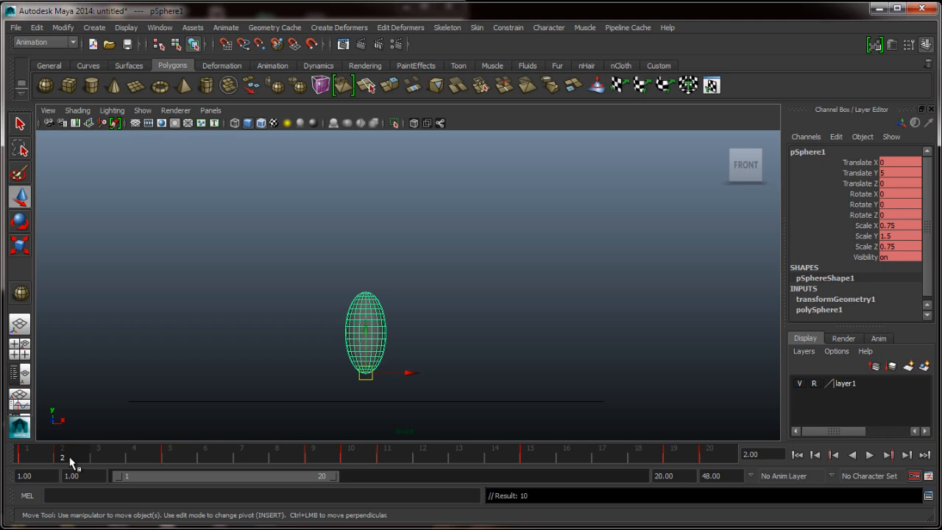
middle_drag(71, 458, 686, 470)
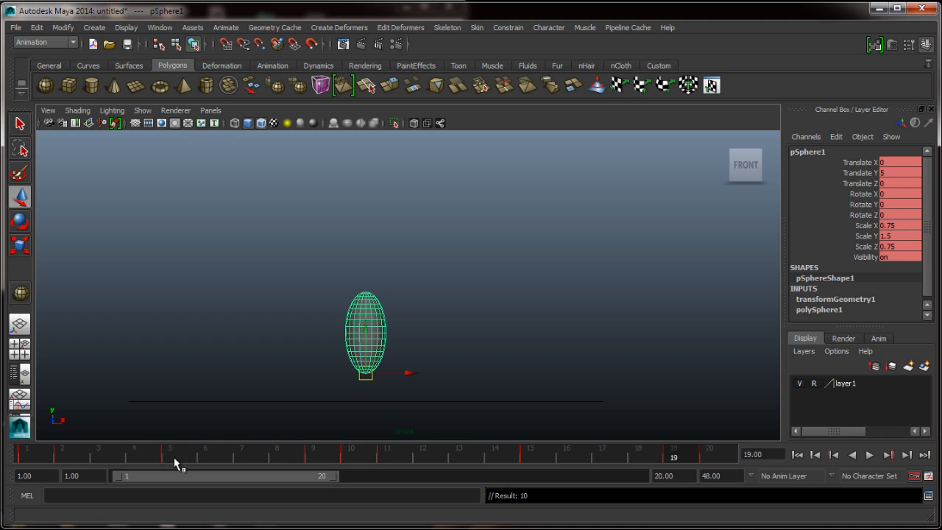
click(166, 458)
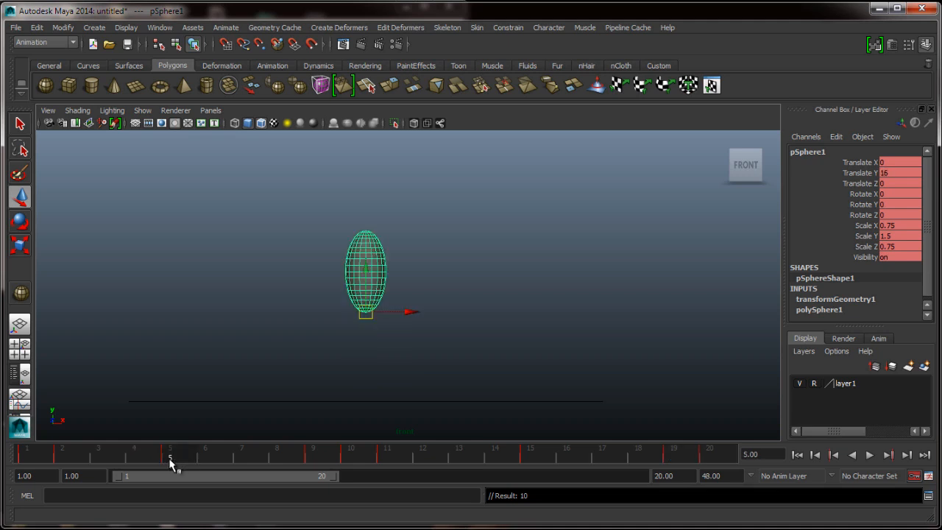
drag(171, 462, 537, 462)
Replay the loop from frame 1 to review the mirrored squash and stretch.
click(798, 454)
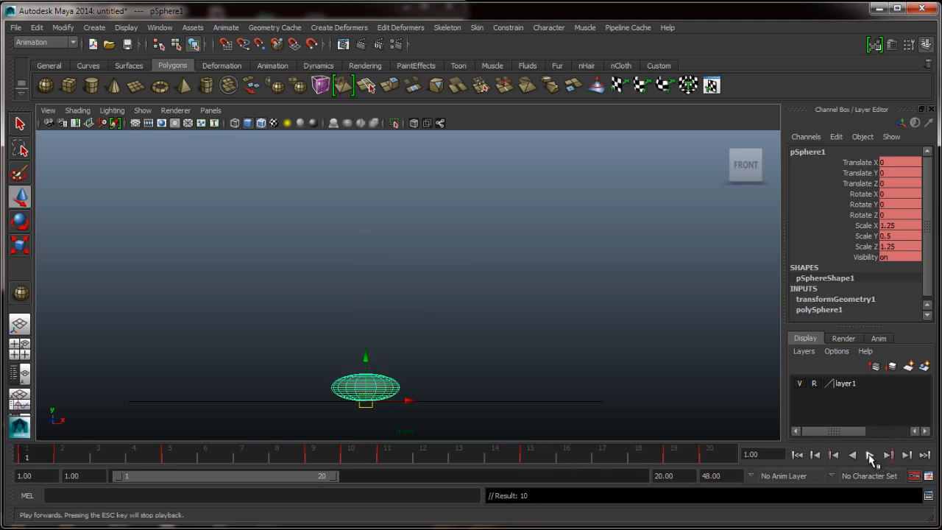
click(871, 455)
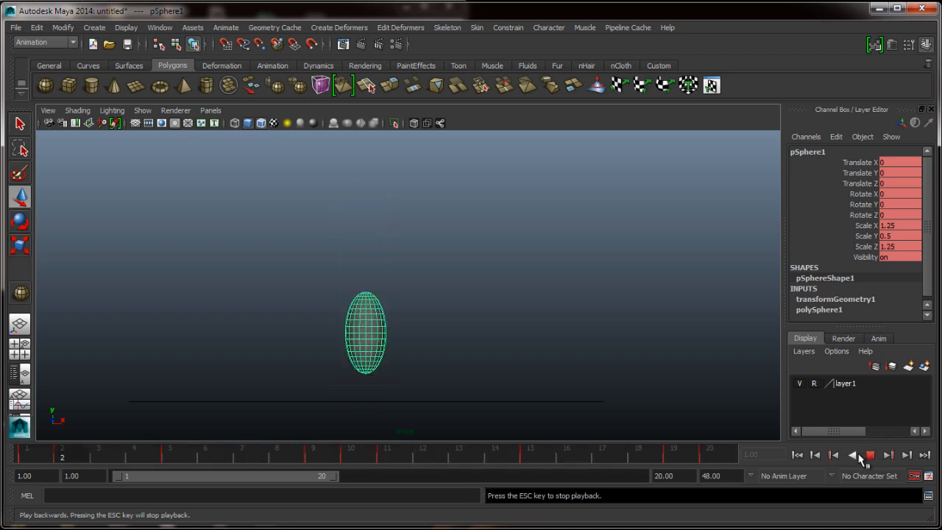
Play the loop backwards, and replay it forwards from frame 1 to review the bounce.
click(852, 455)
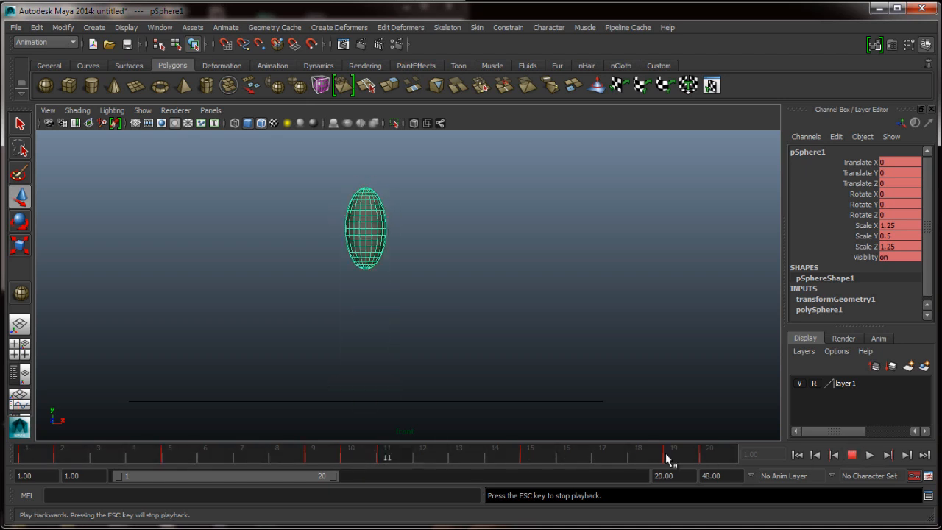
click(847, 455)
click(42, 455)
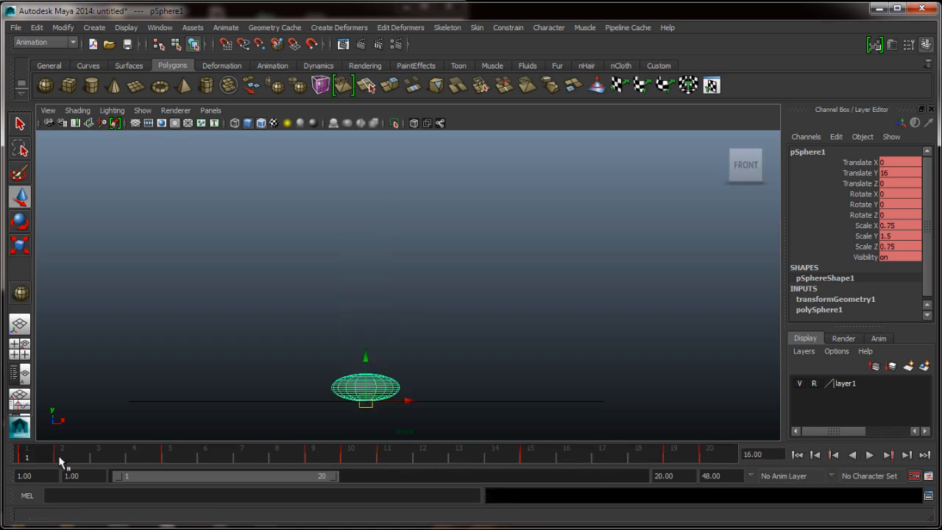
key(alt+v)
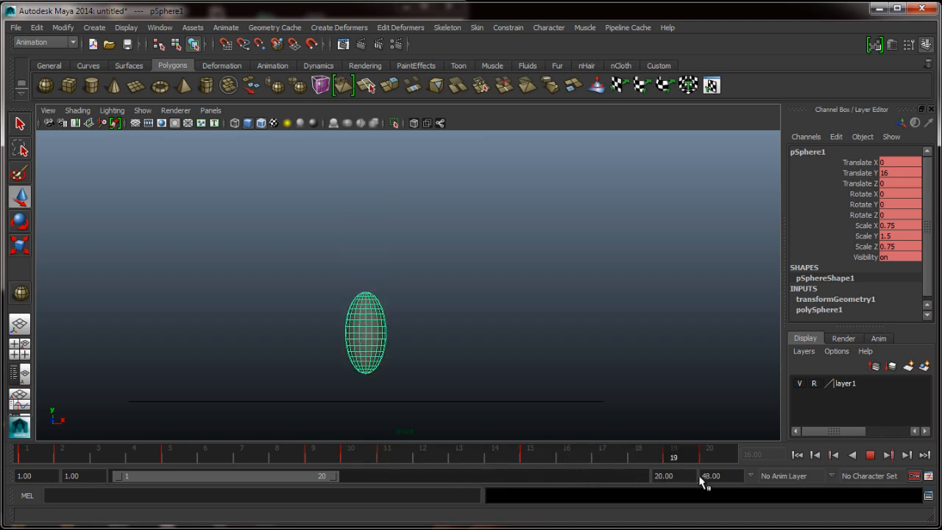
drag(729, 475, 730, 474)
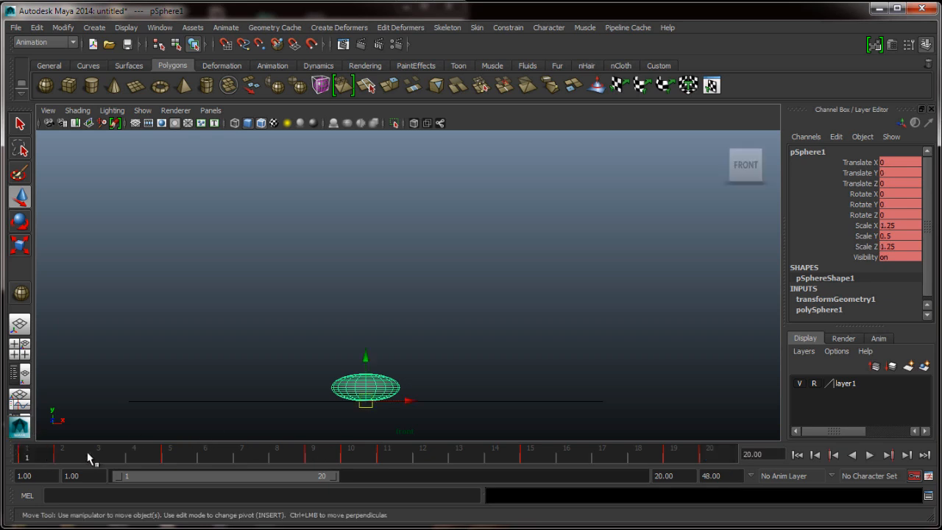
key(alt+v)
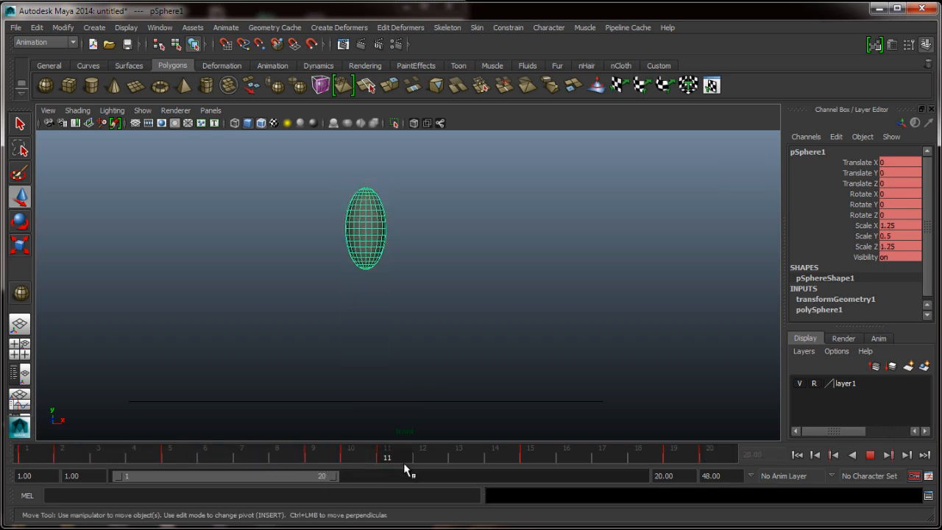
Set the sphere's Scale X, Y and Z to 1 at frame 10 so it is round at the top of the bounce.
drag(404, 463, 398, 455)
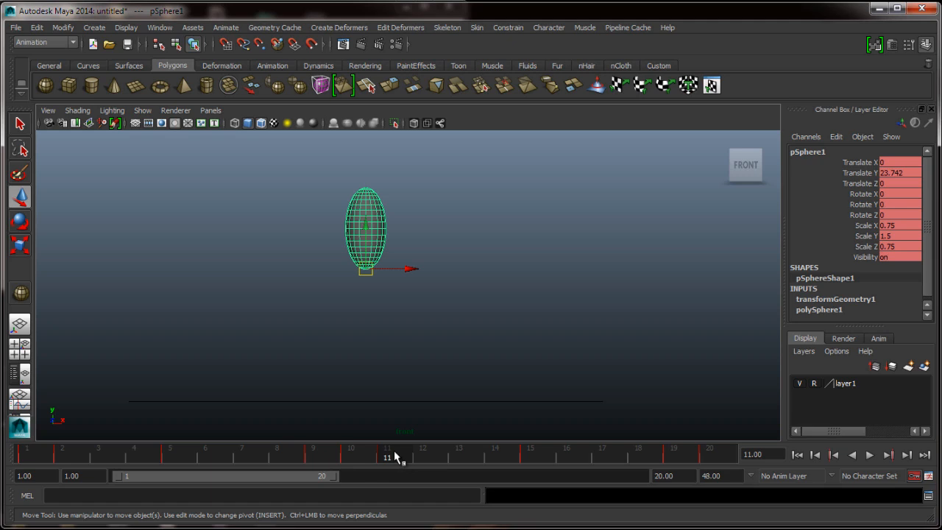
middle_drag(378, 447, 322, 448)
key(s)
drag(19, 459, 350, 473)
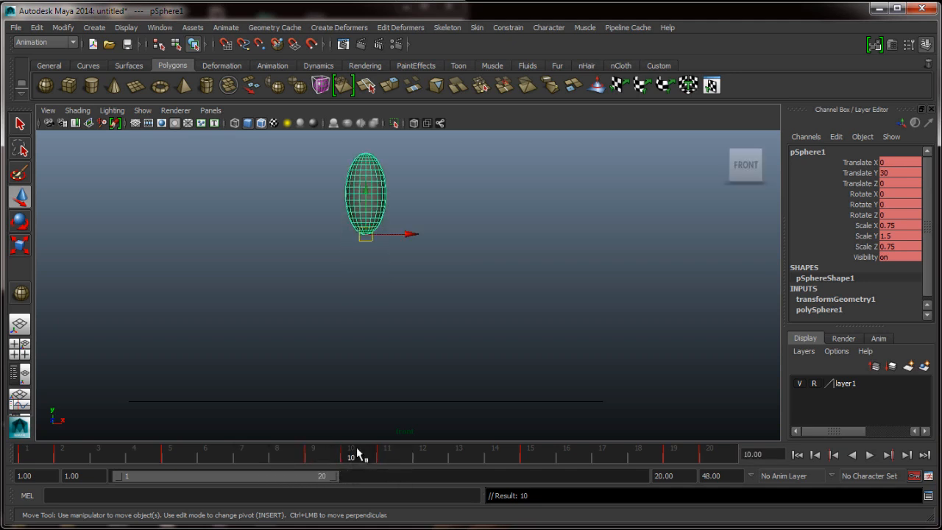
drag(903, 225, 899, 247)
text(1)
key(Return)
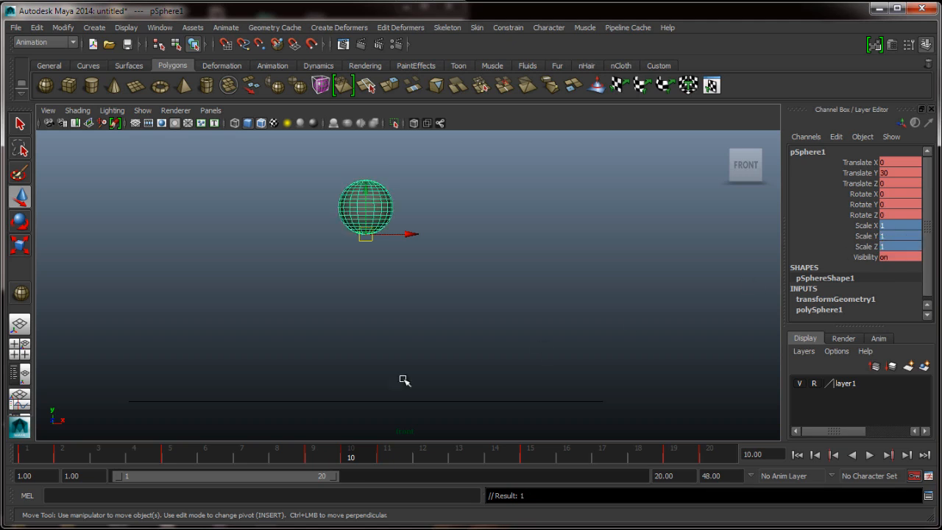
Play the loop in the front view to review the round shape at the bounce's peak.
key(alt+v)
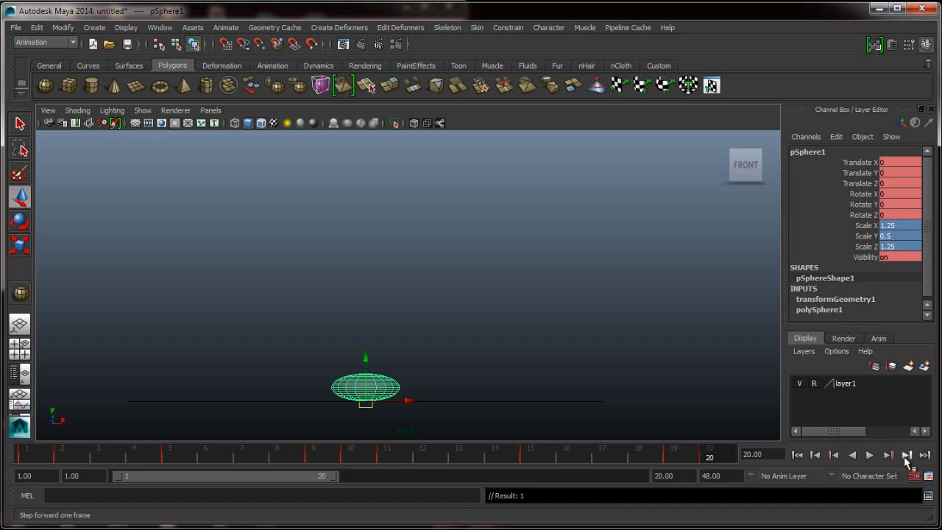
click(870, 455)
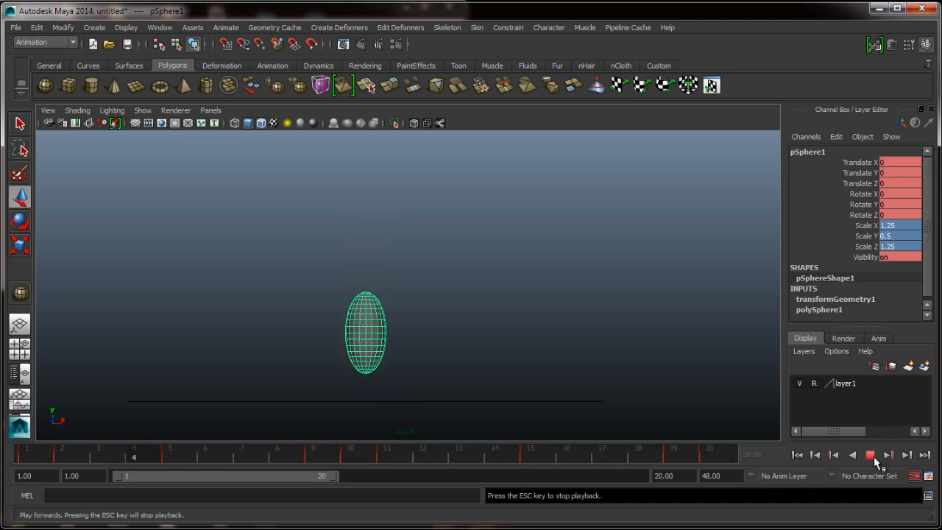
click(873, 456)
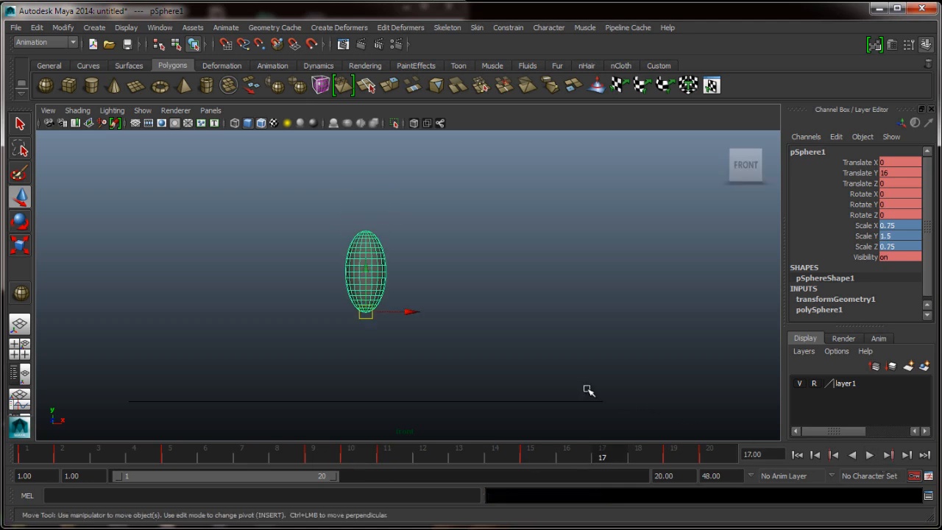
Switch to an angled perspective view of the sphere and floor plane, and play the loop there.
key(space)
mouse_move(570, 393)
mouse_down()
mouse_move(572, 365)
mouse_move(574, 378)
mouse_up()
alt+right_drag(574, 378, 464, 354)
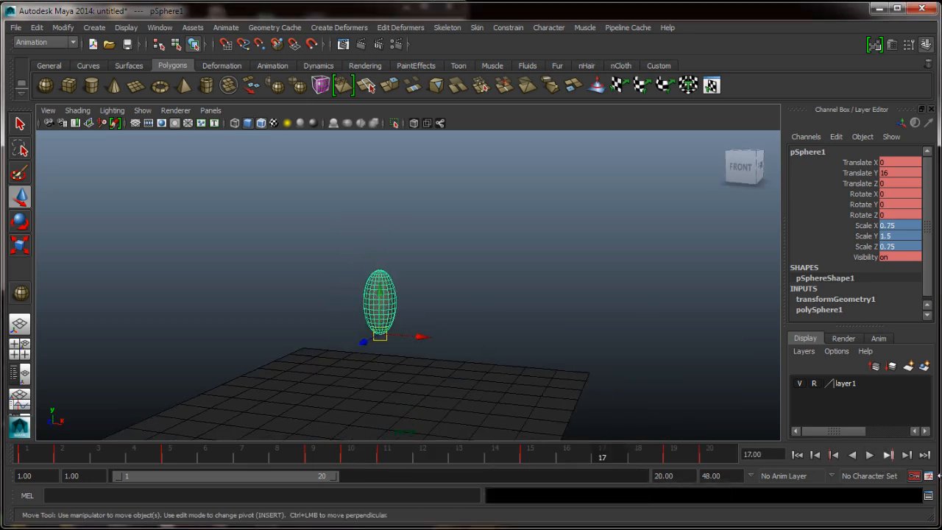
click(870, 456)
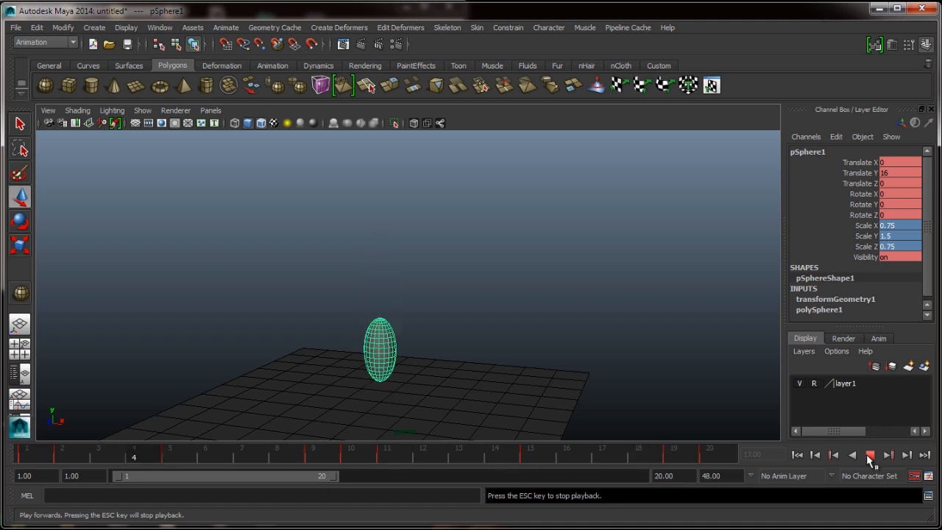
click(869, 455)
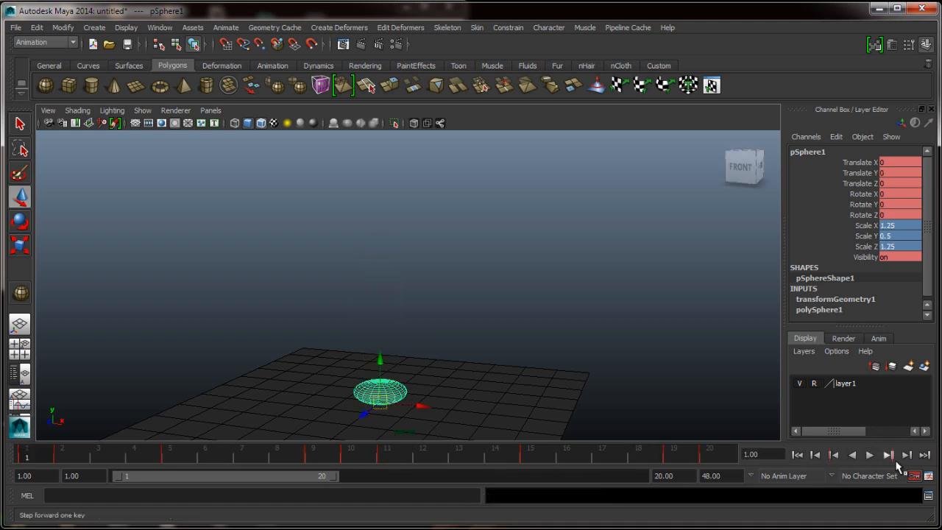
Step through the sphere's keyframes repeatedly to examine the pose at each key of the bounce.
click(888, 456)
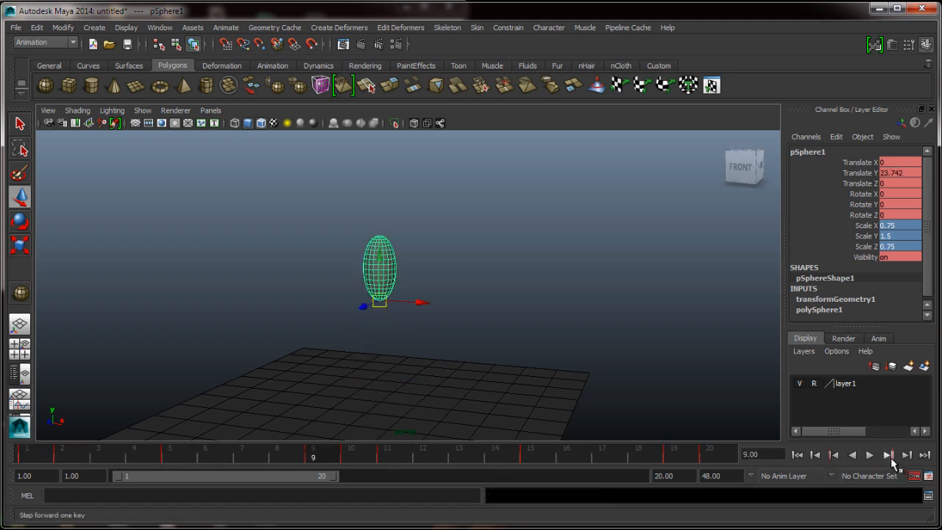
click(888, 456)
click(888, 455)
click(888, 456)
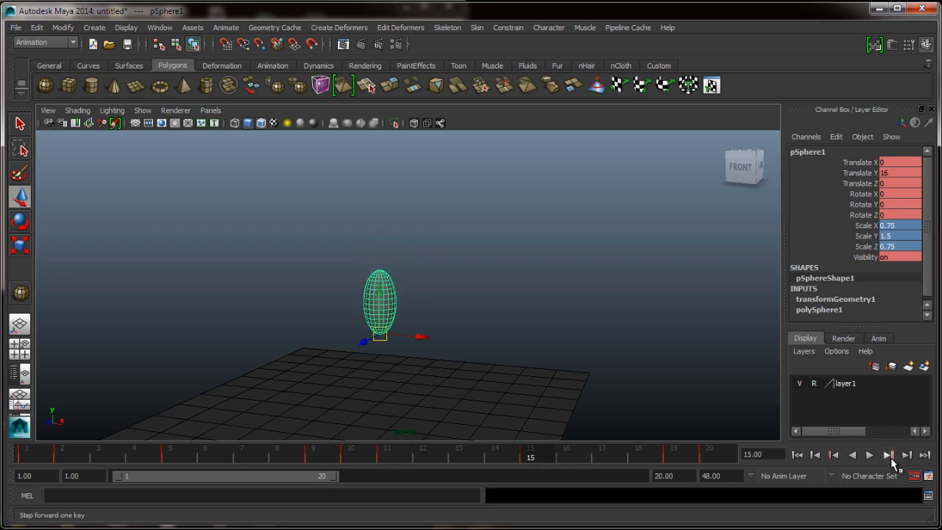
click(888, 456)
click(888, 456)
click(888, 455)
click(888, 455)
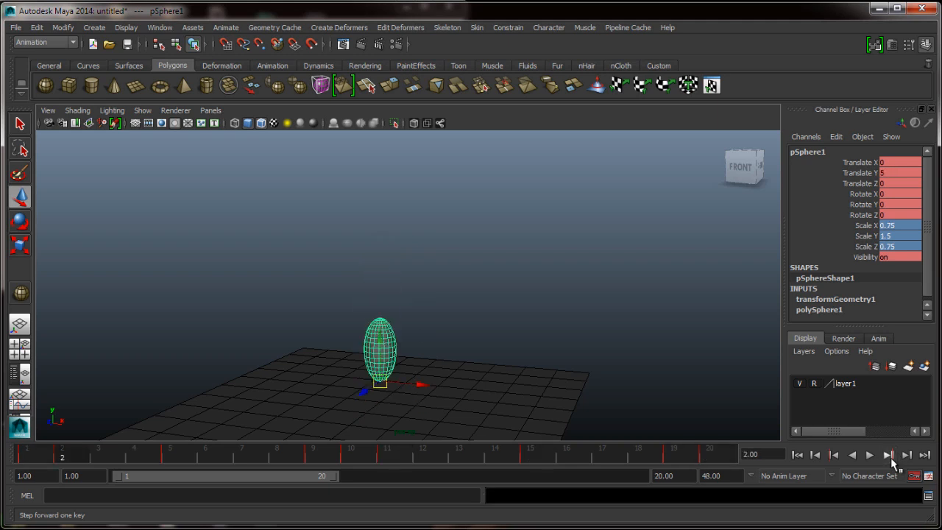
click(888, 455)
click(888, 455)
click(888, 455)
click(888, 455)
click(888, 456)
click(888, 455)
click(888, 456)
click(888, 455)
click(888, 455)
click(889, 456)
click(888, 456)
click(888, 456)
click(888, 455)
click(888, 456)
click(888, 455)
click(888, 455)
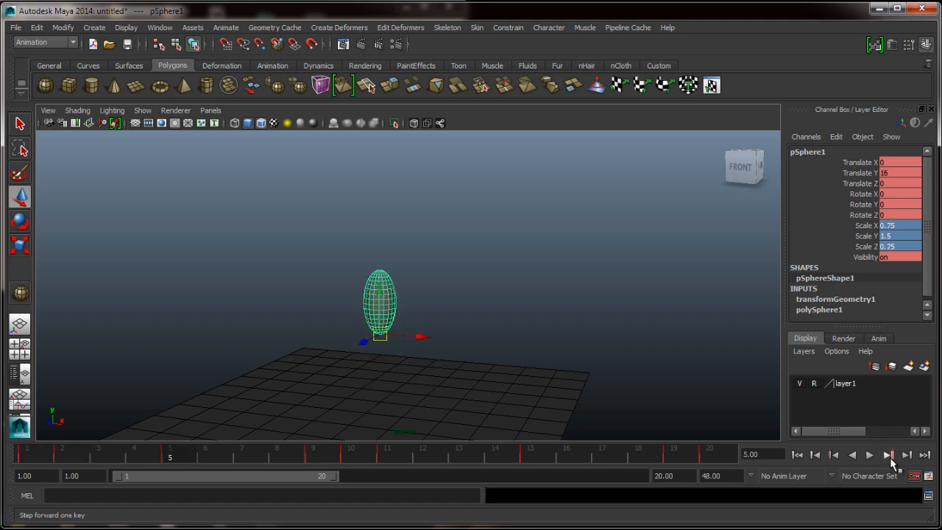
click(888, 456)
click(888, 456)
click(889, 456)
click(890, 457)
click(889, 457)
click(890, 457)
click(890, 457)
click(890, 456)
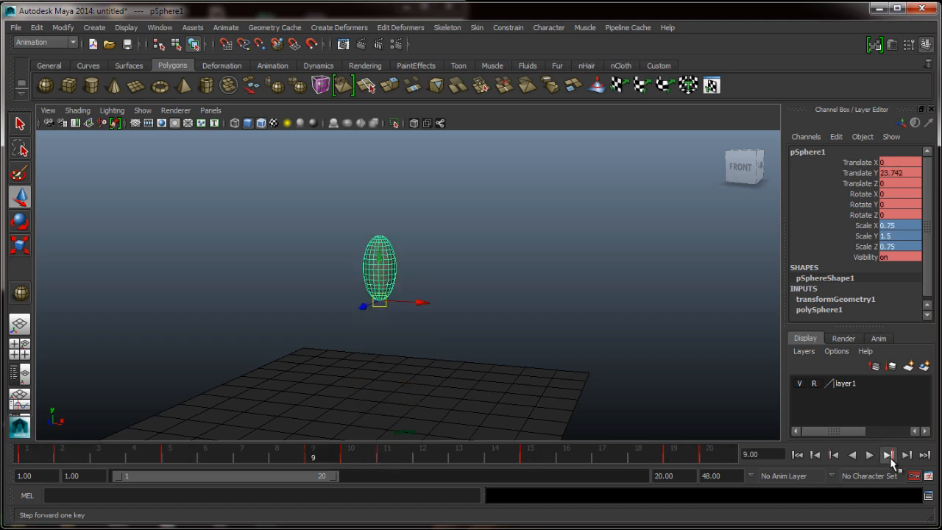
click(889, 457)
click(889, 457)
click(890, 457)
click(890, 457)
click(890, 457)
click(890, 457)
click(890, 457)
click(889, 457)
click(890, 457)
click(890, 457)
click(888, 455)
click(888, 456)
click(888, 455)
click(888, 455)
click(888, 455)
click(888, 455)
click(888, 455)
click(888, 456)
click(888, 456)
click(888, 456)
click(888, 455)
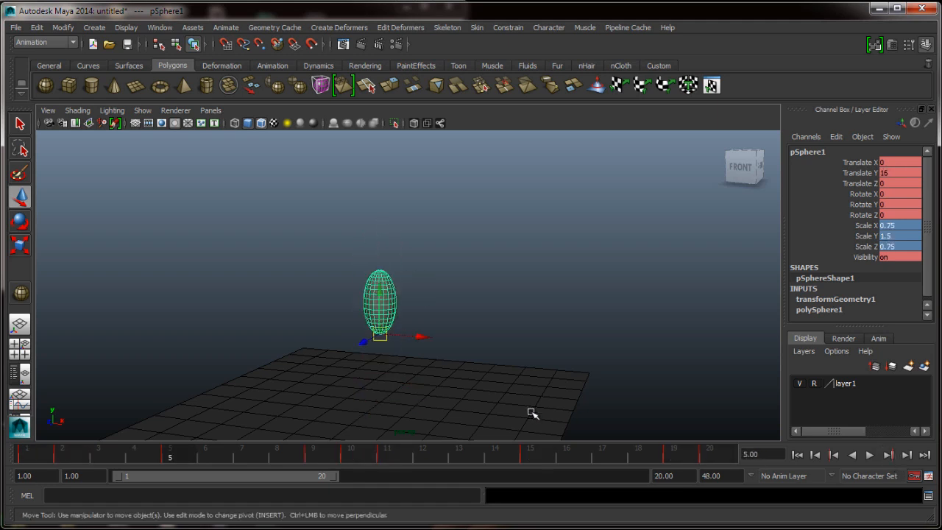
Set the time slider's playback speed to Real-time [24 fps] and save the preferences.
alt+drag(532, 412, 530, 387)
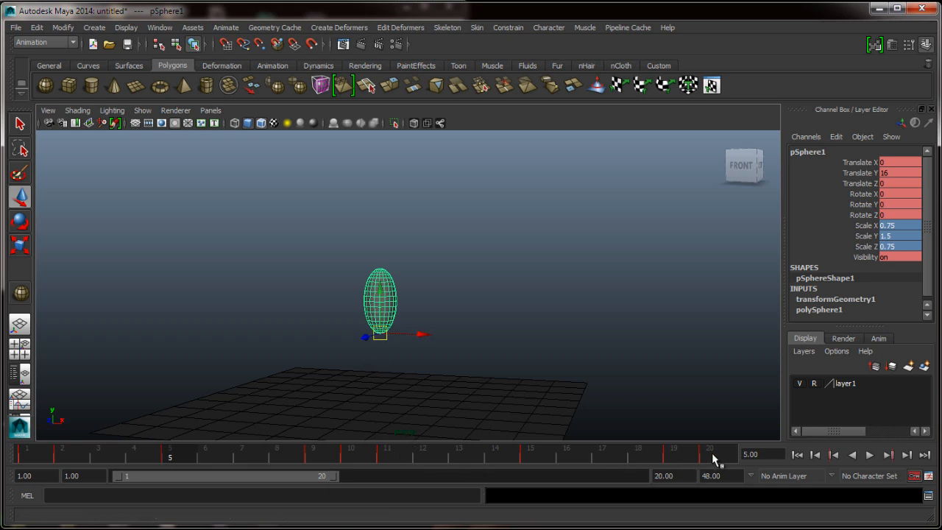
click(928, 476)
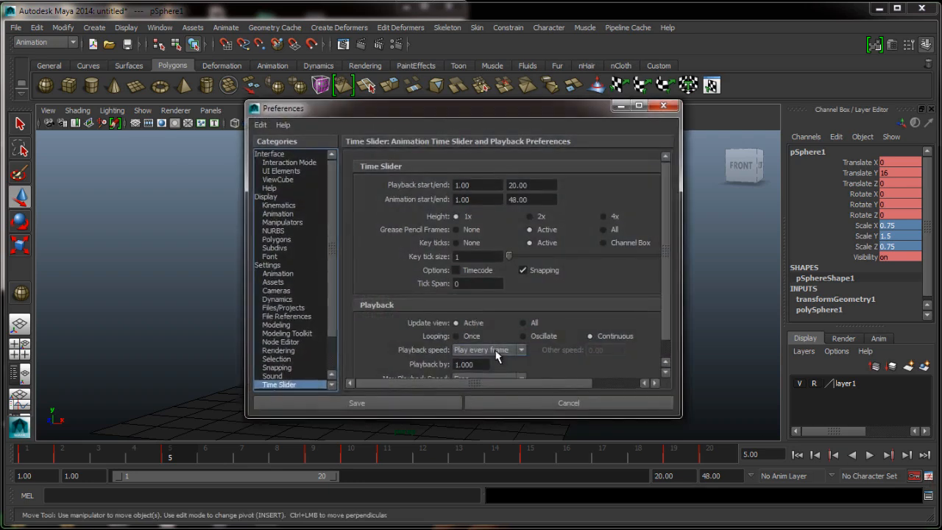
click(496, 351)
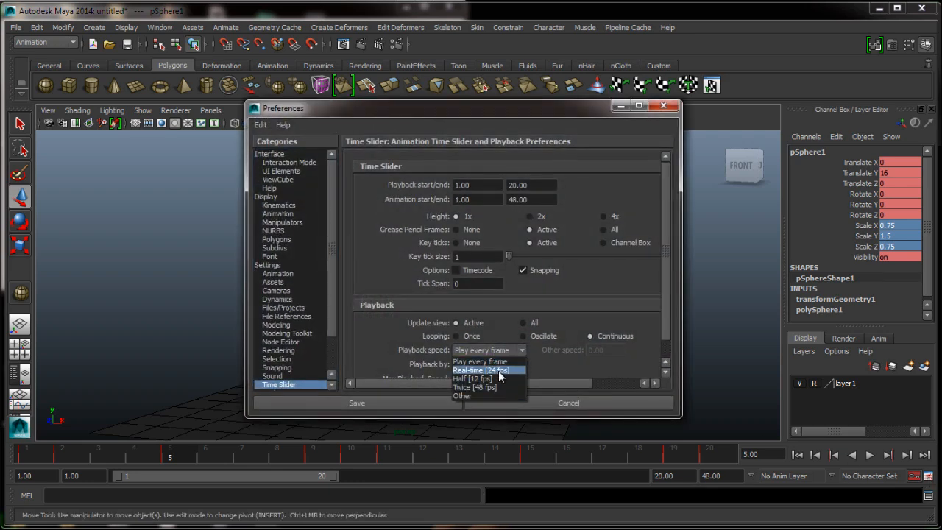
click(498, 371)
click(393, 402)
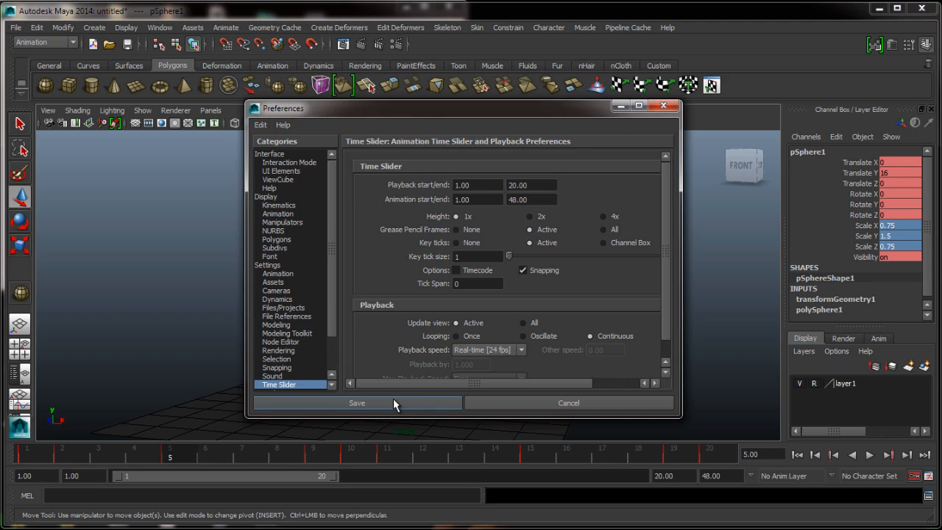
Play the bounce at real-time speed in the perspective view to judge its timing.
click(869, 456)
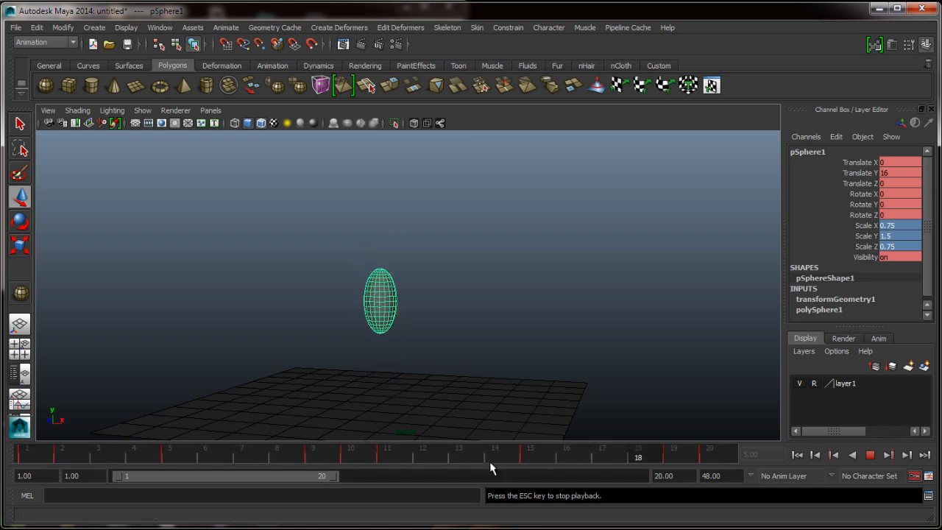
click(869, 455)
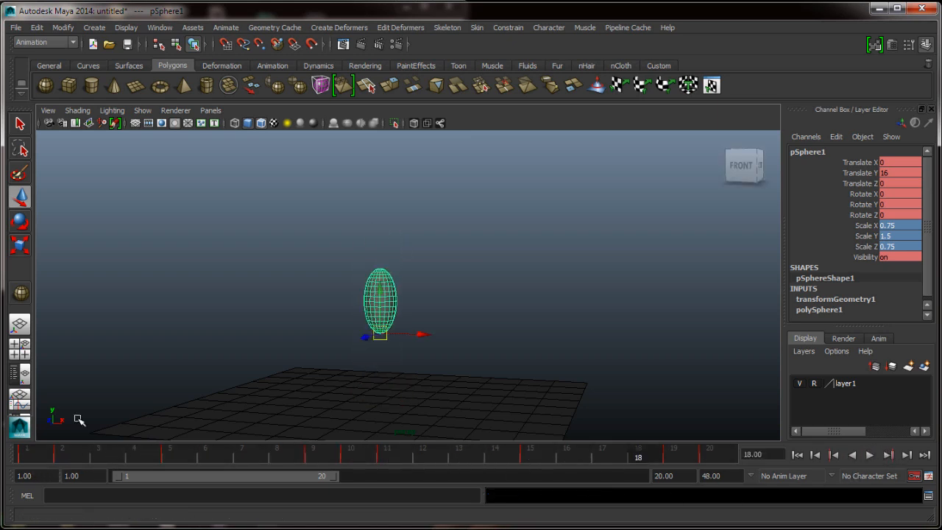
drag(34, 453, 104, 471)
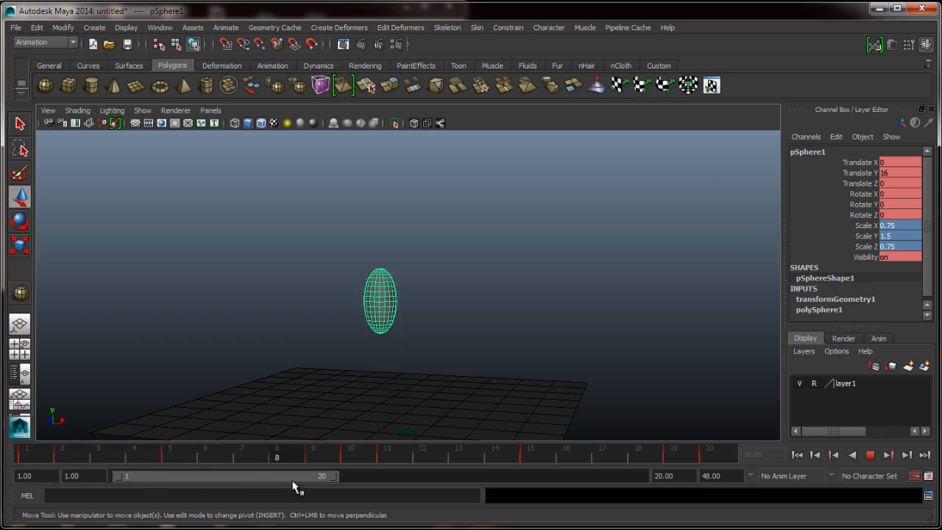
drag(294, 487, 361, 490)
click(872, 456)
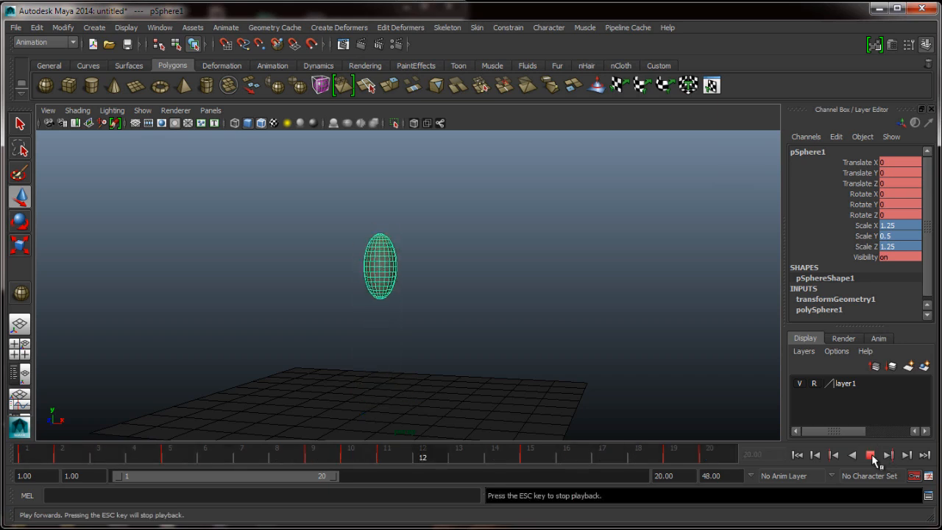
click(871, 457)
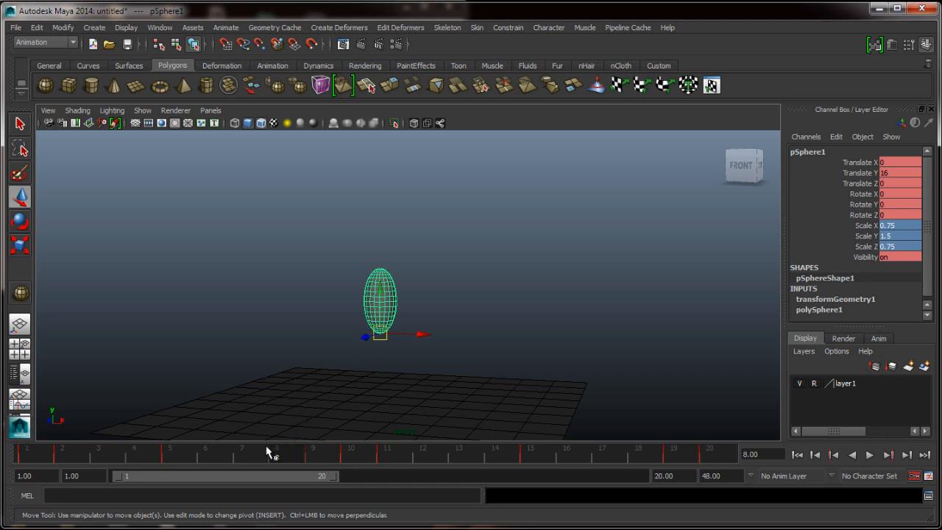
Replay the loop from frame 1 at a lower viewing angle, and inspect the squashed sphere at frame 20 from above.
key(alt+v)
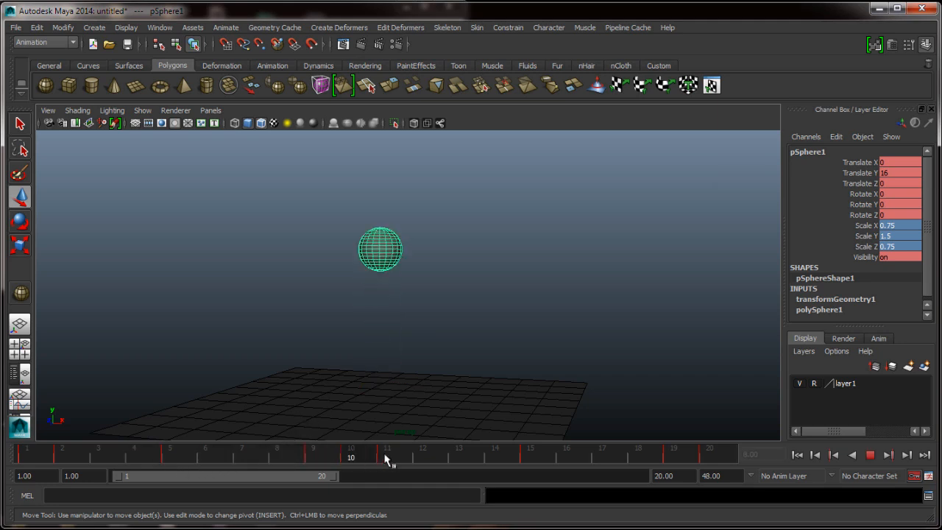
click(78, 445)
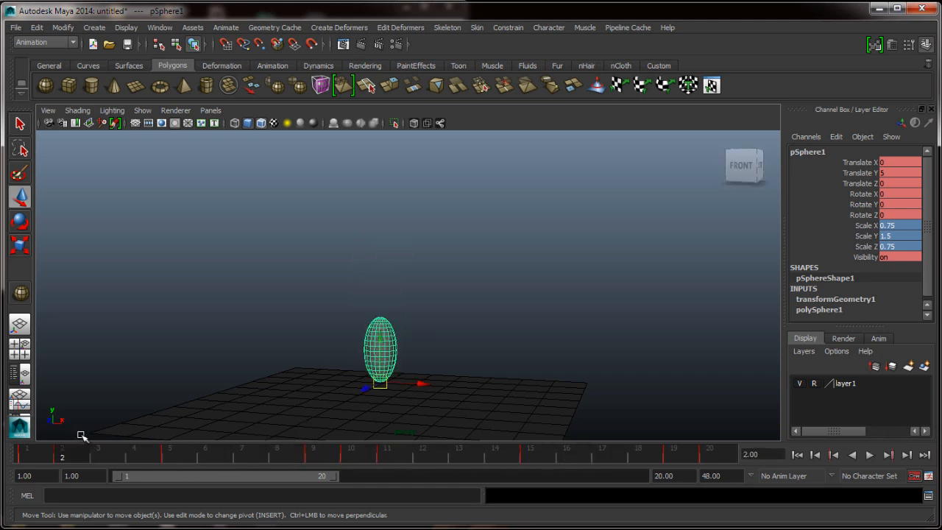
mouse_move(326, 365)
alt+mouse_down()
mouse_move(322, 334)
mouse_move(342, 317)
mouse_move(341, 376)
alt+mouse_up()
click(38, 457)
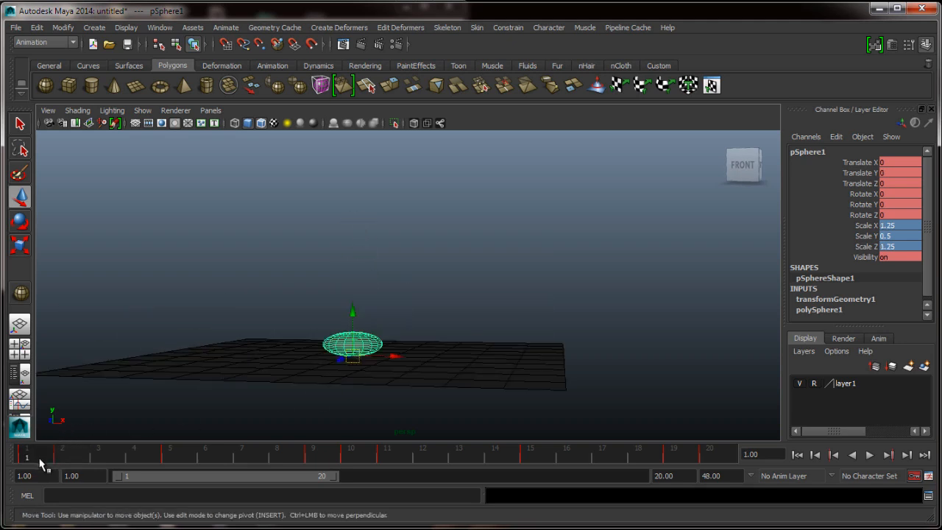
key(alt+v)
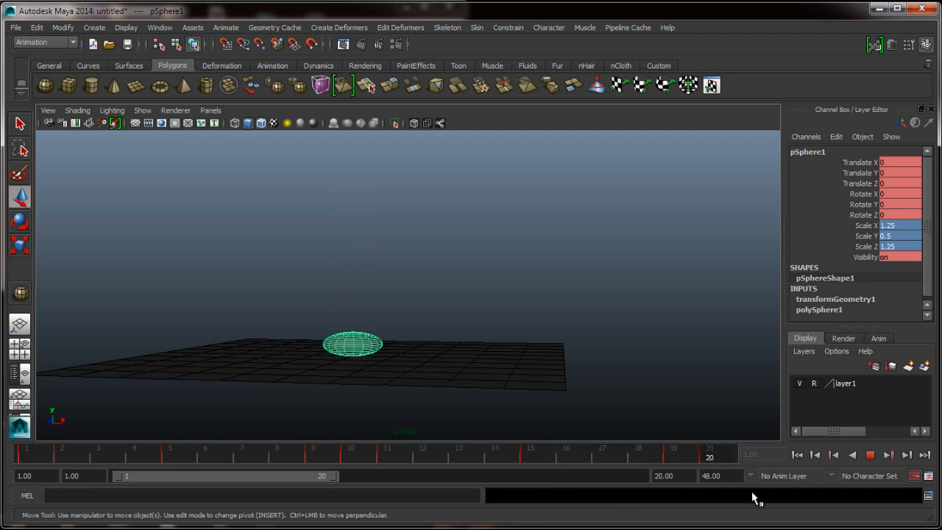
key(Escape)
alt+drag(488, 330, 534, 331)
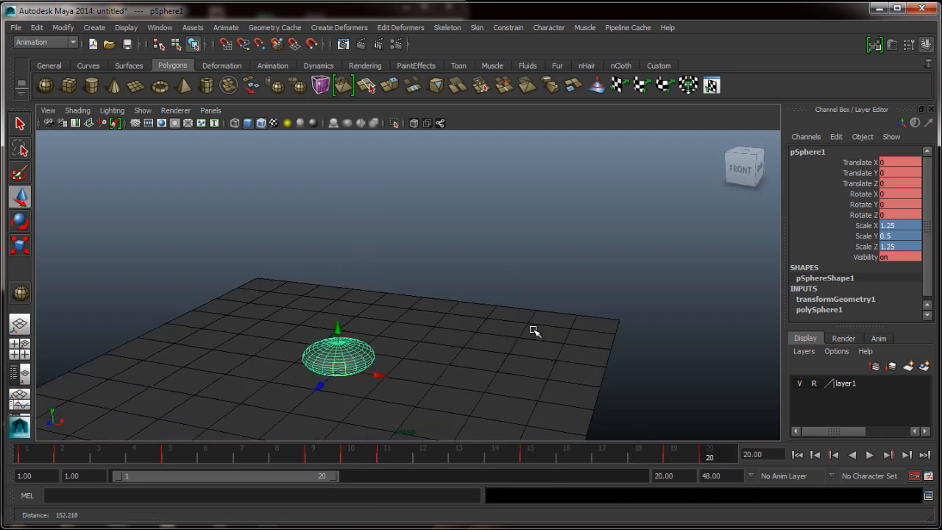
alt+middle_drag(534, 331, 571, 321)
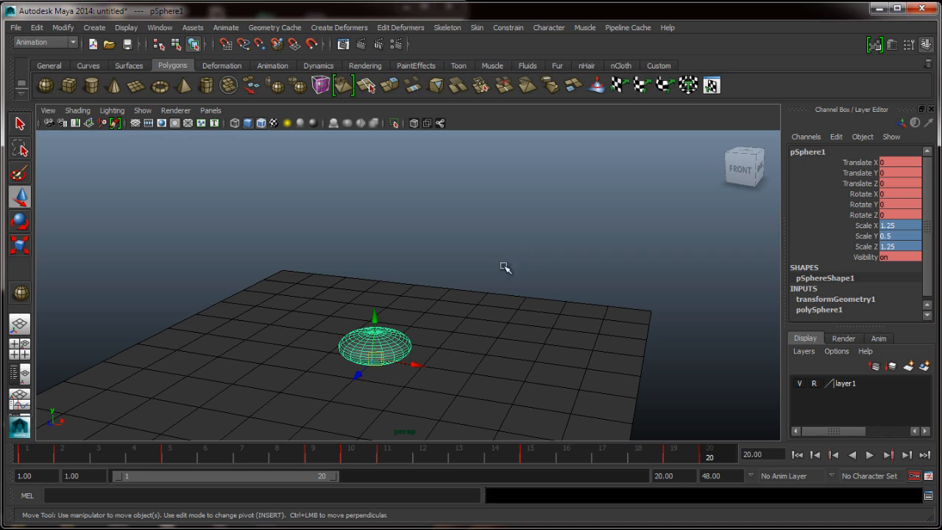
Open the Graph Editor for the squashed sphere and frame all of its animation curves.
alt+drag(483, 311, 478, 250)
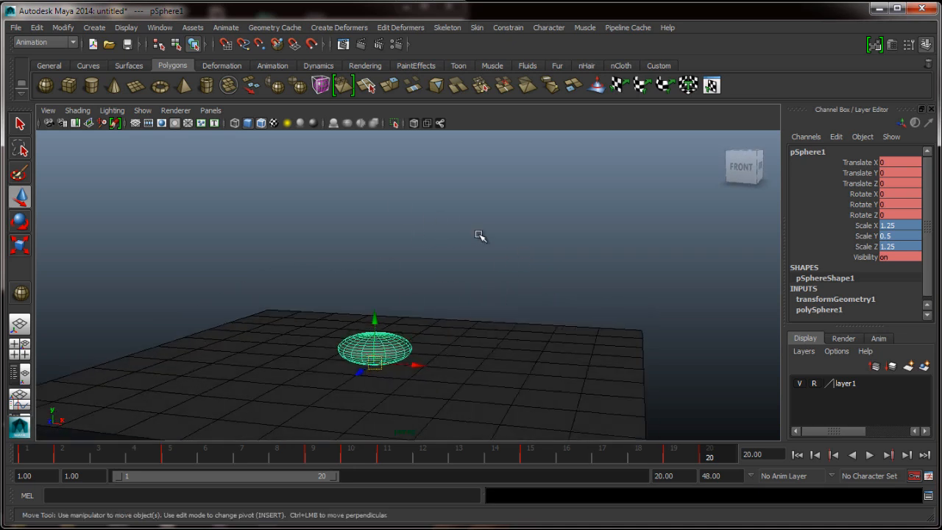
click(526, 304)
alt+drag(525, 305, 488, 299)
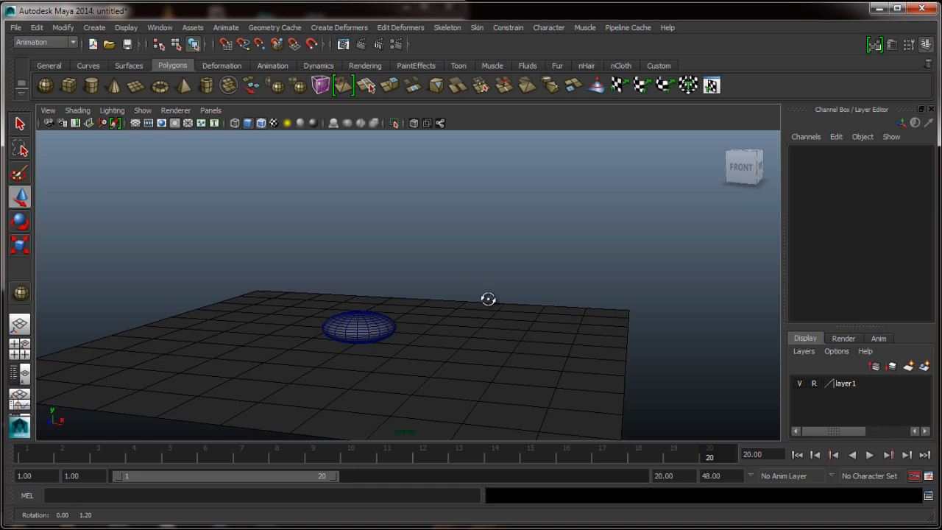
click(371, 318)
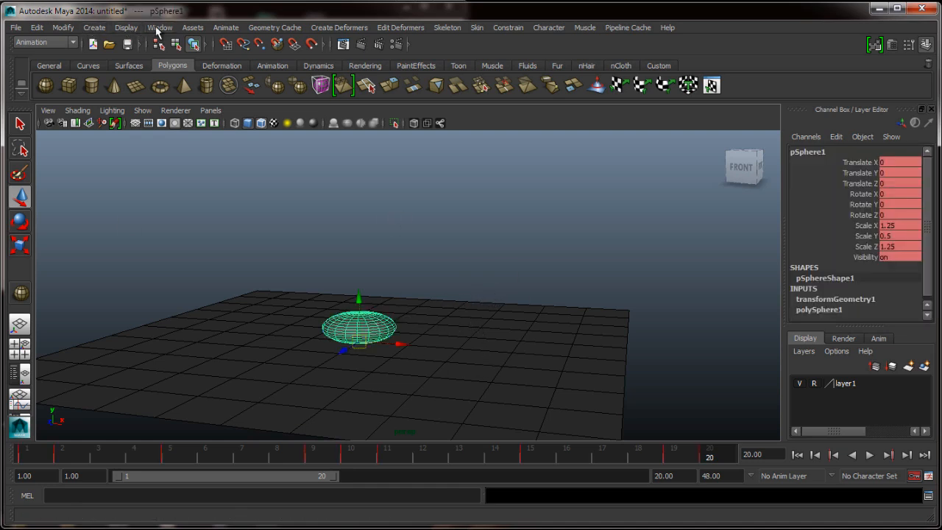
click(162, 28)
mouse_move(245, 71)
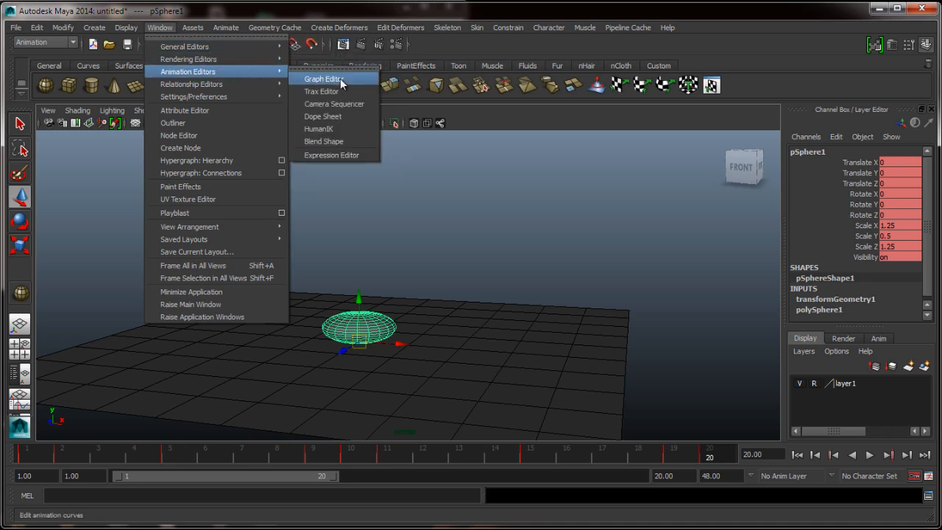
click(341, 82)
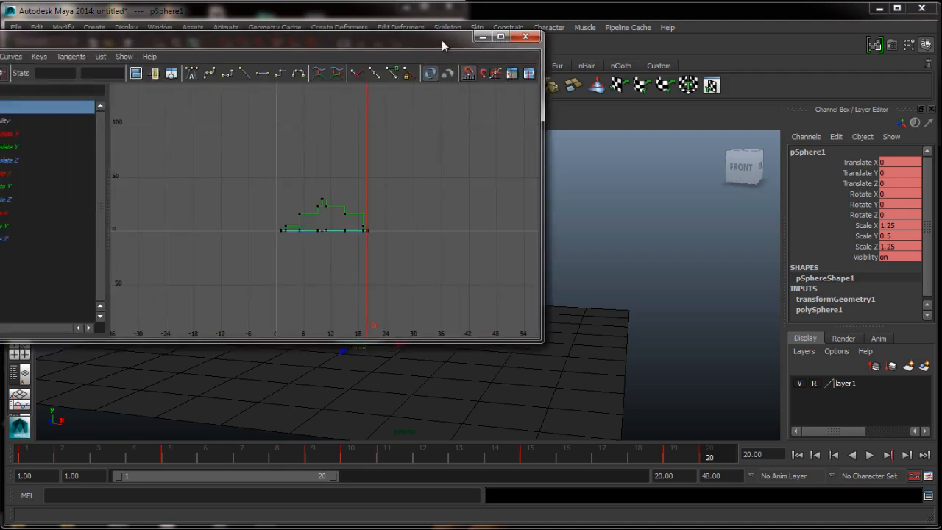
drag(442, 43, 720, 81)
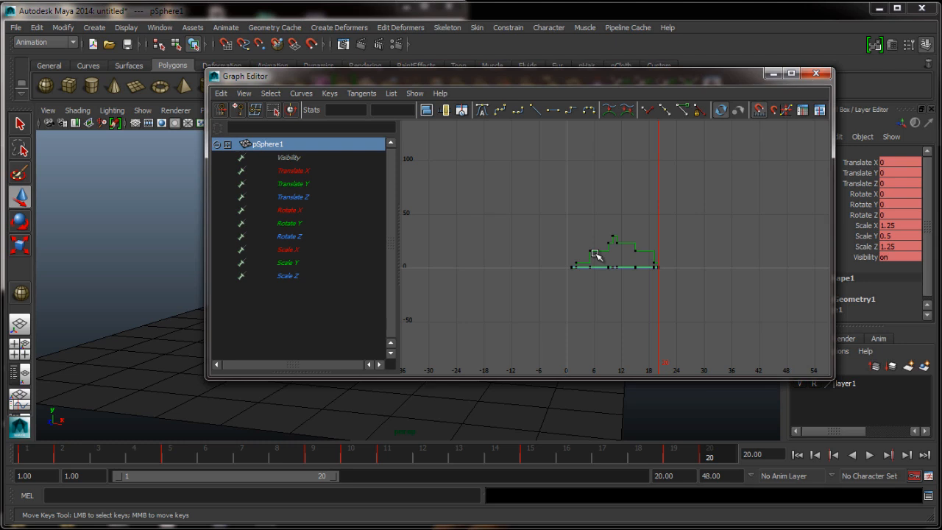
key(a)
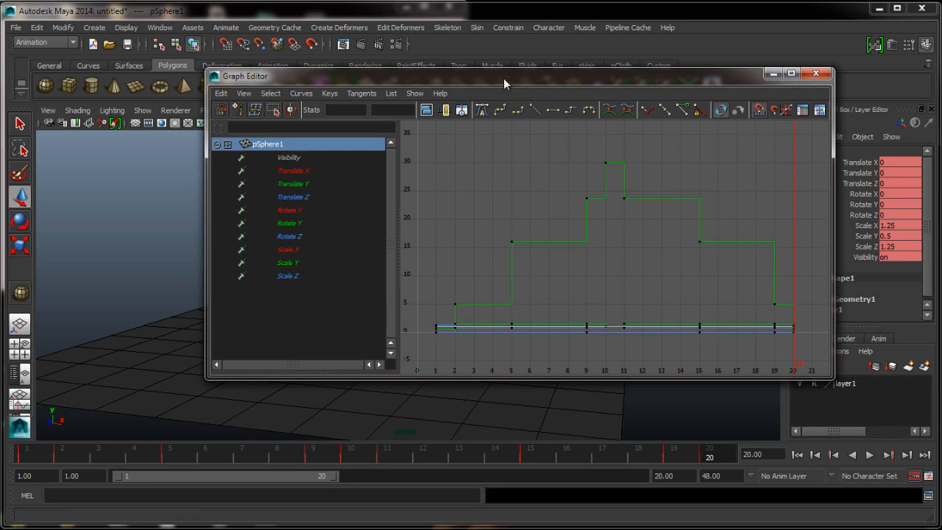
Arrange the Graph Editor and the perspective view so the sphere stays visible beside the curves.
drag(487, 78, 576, 80)
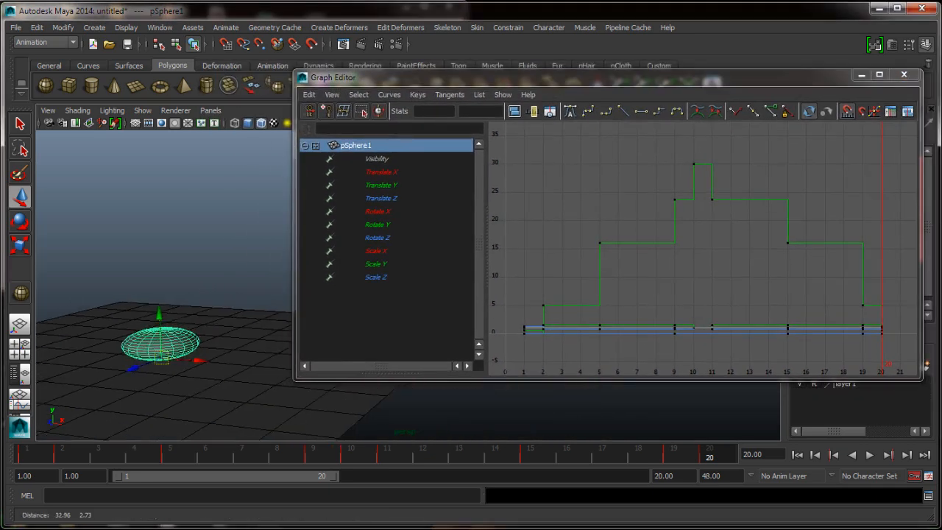
alt+drag(91, 295, 168, 356)
alt+middle_drag(165, 354, 137, 341)
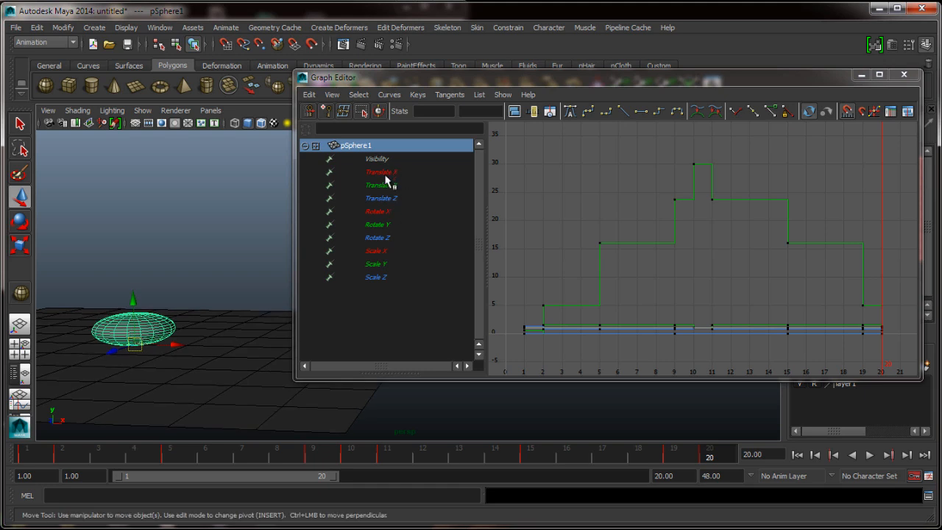
Compare the sphere's Translate X, Translate Y and Translate Z curves individually, and select all keys of the Translate Z curve.
click(385, 174)
click(386, 185)
click(386, 199)
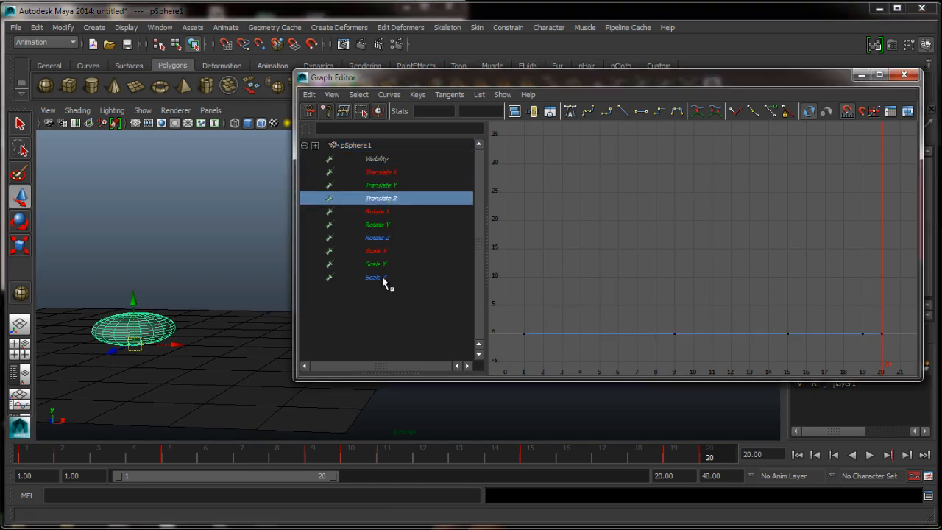
drag(606, 81, 490, 208)
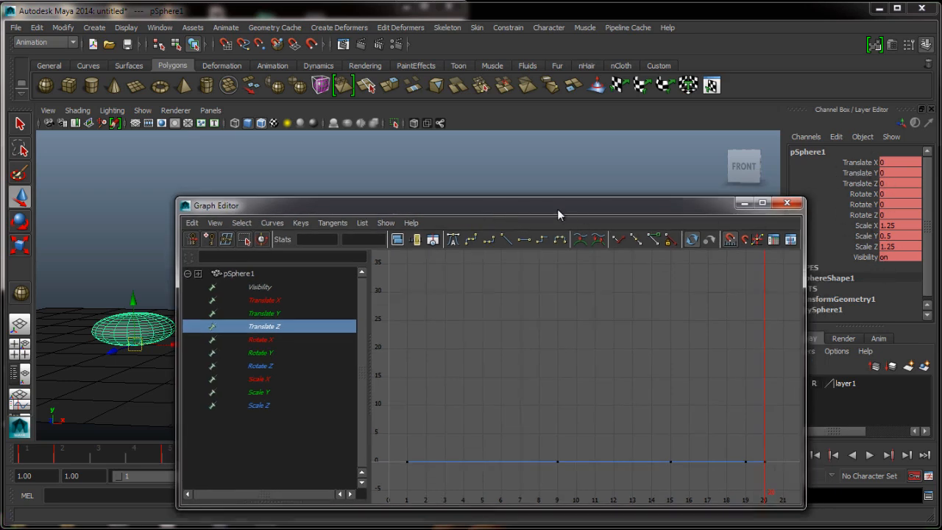
drag(558, 197, 636, 104)
click(364, 202)
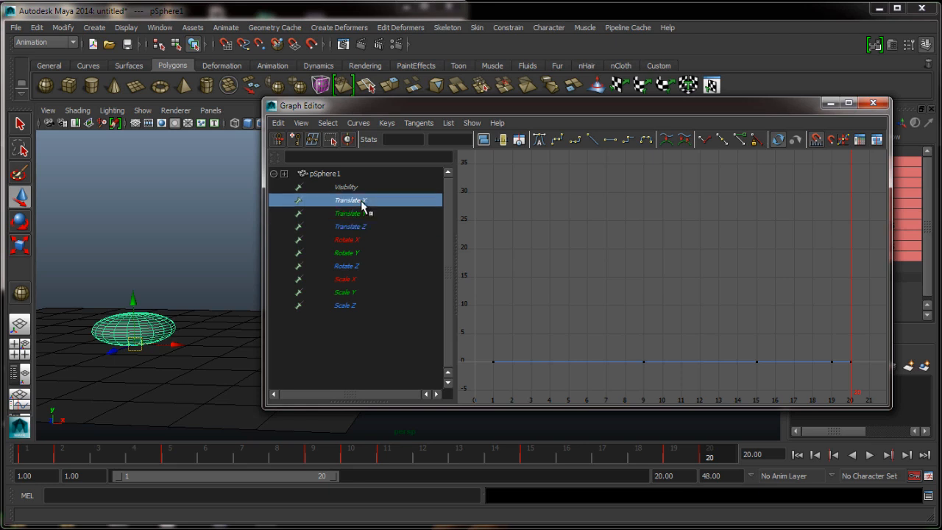
click(358, 213)
click(357, 227)
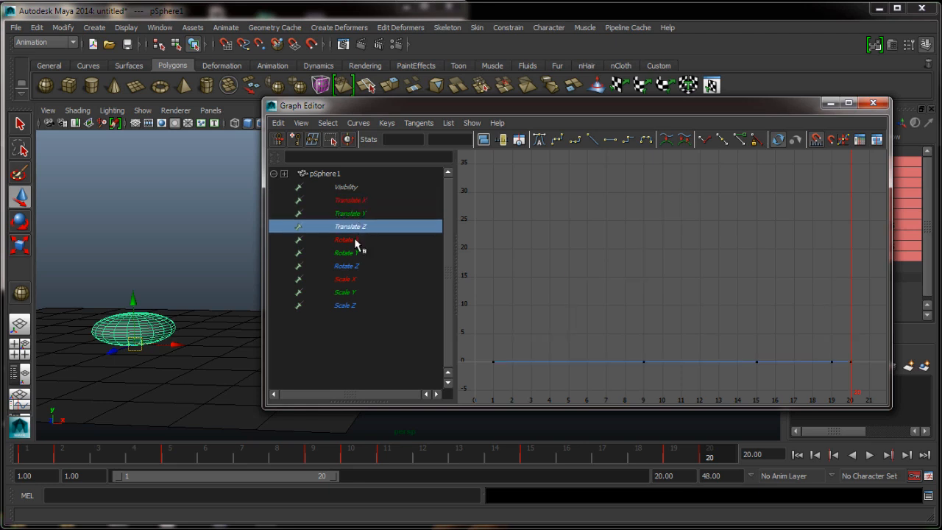
click(351, 206)
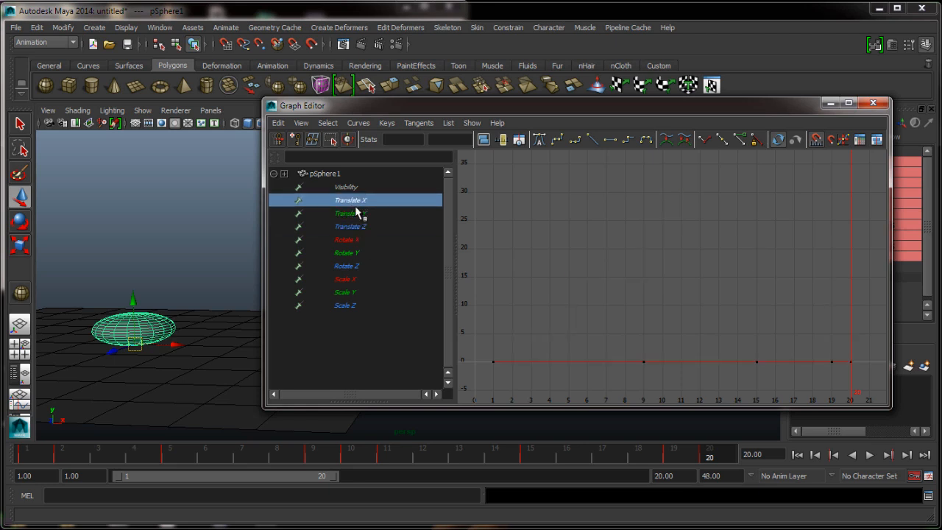
click(368, 226)
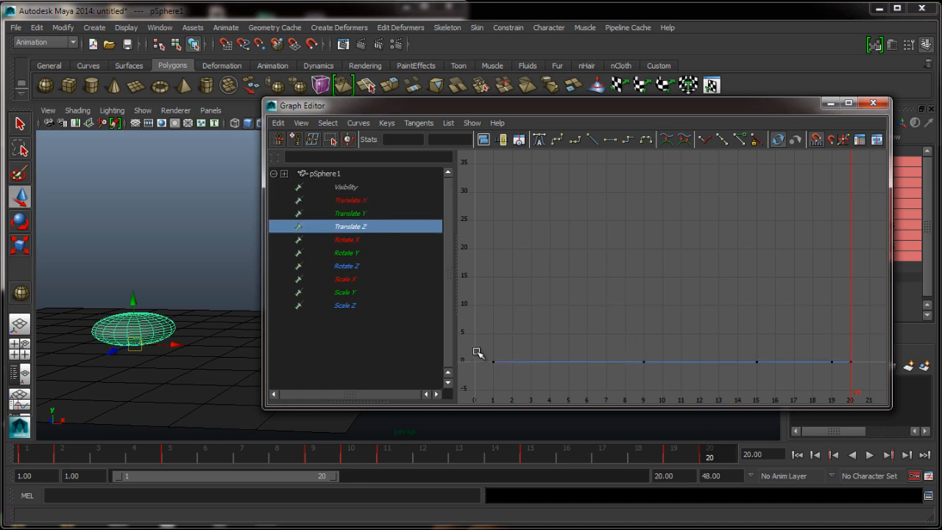
drag(476, 338, 876, 376)
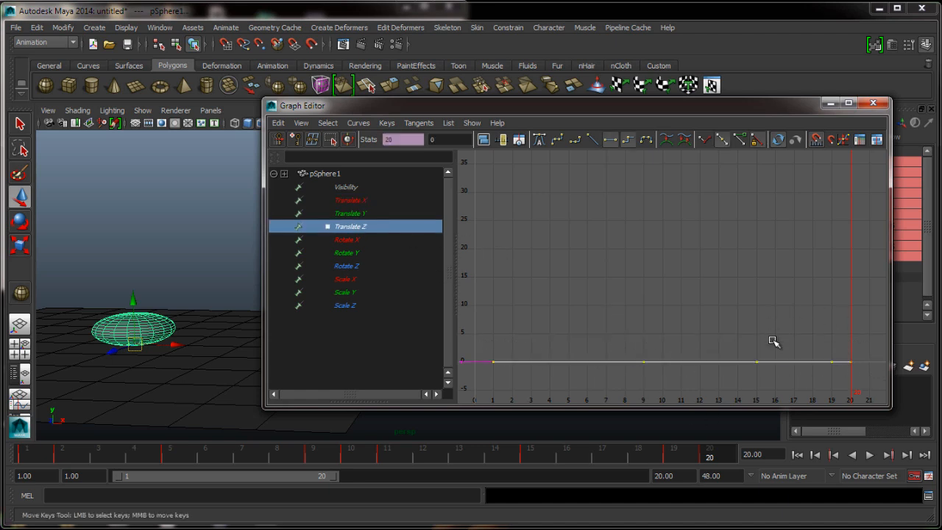
Inspect the Translate Y keys at frames 1 and 2 and match them with the sphere's pose at those frames.
click(358, 216)
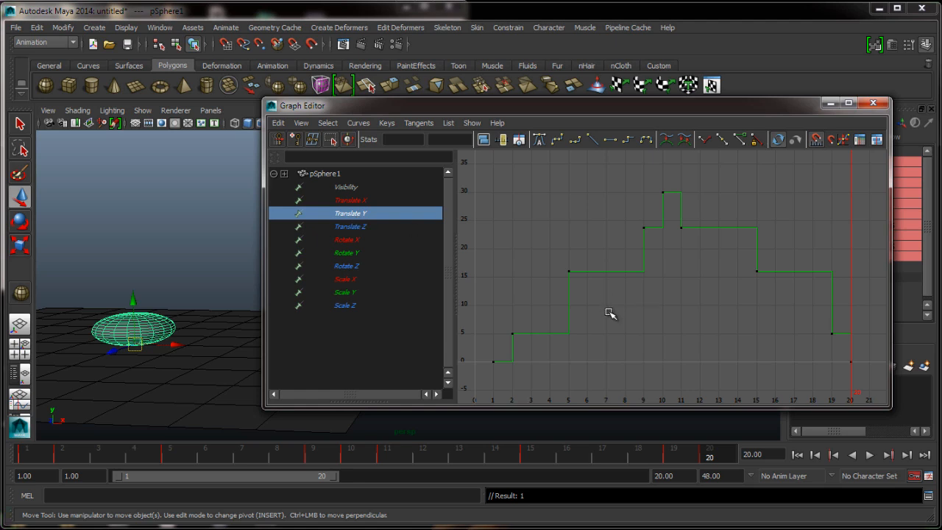
drag(475, 352, 504, 382)
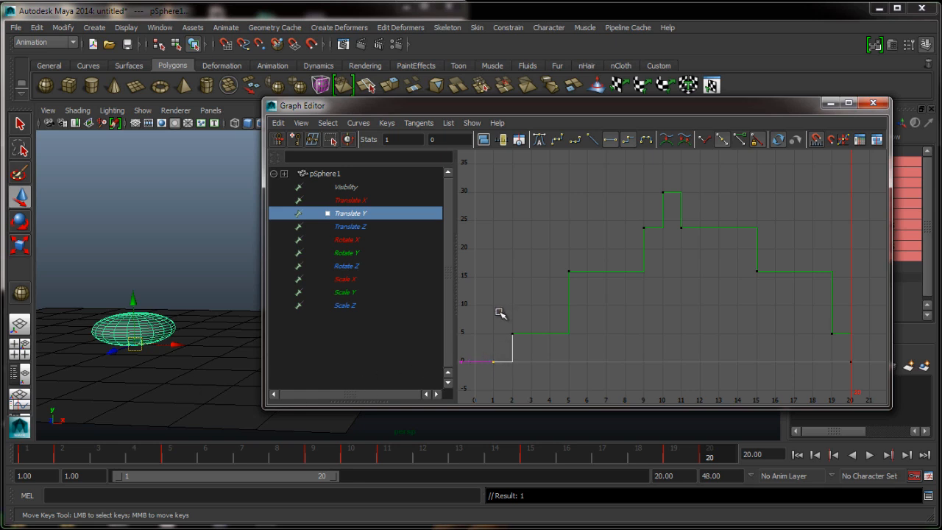
mouse_move(504, 327)
mouse_down()
mouse_move(527, 352)
mouse_move(516, 336)
mouse_up()
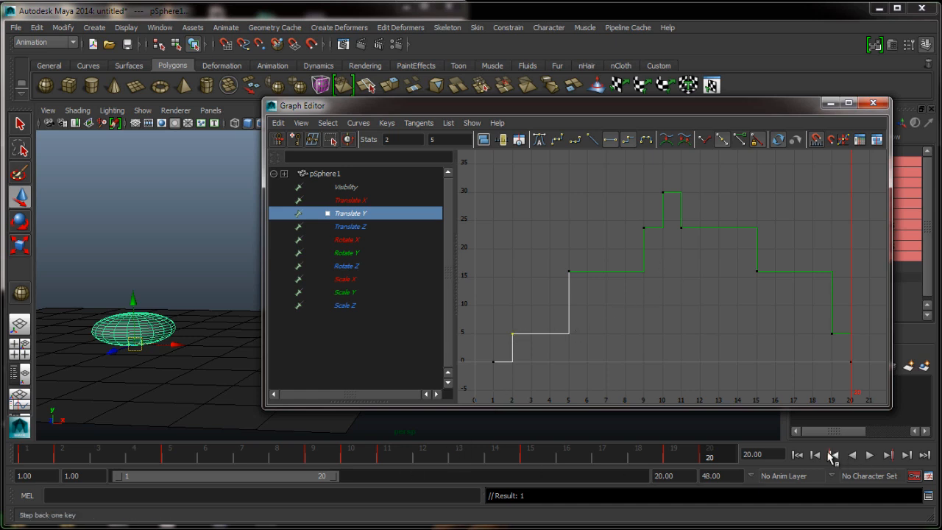
click(798, 456)
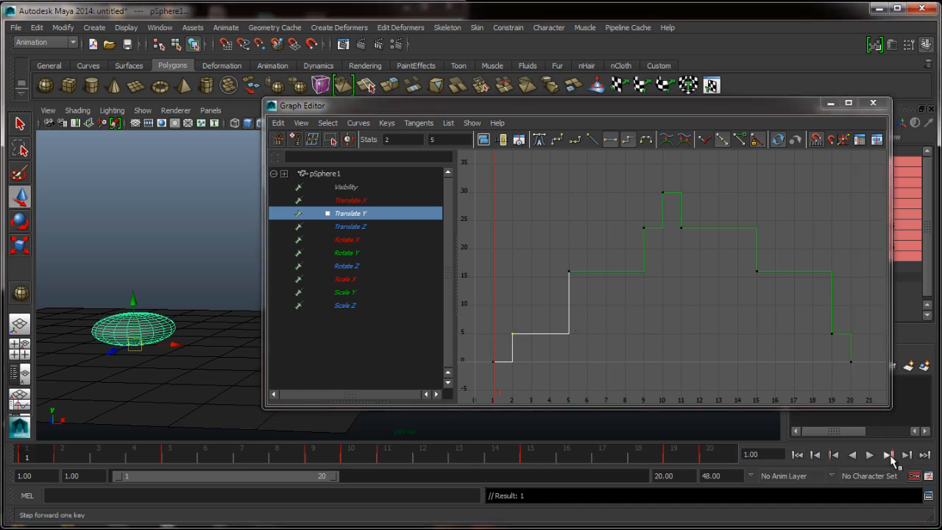
click(888, 456)
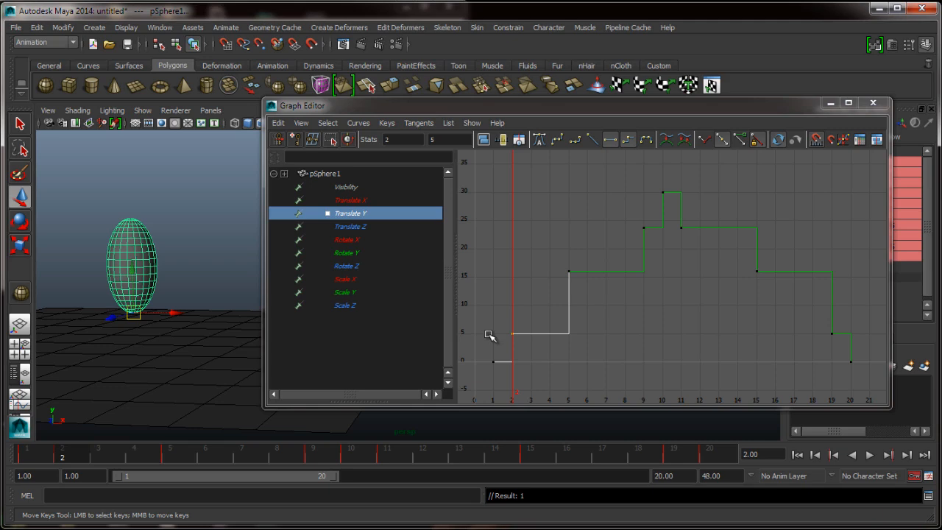
Compare the Translate Y channel value with the curve at frames 5, 2 and 1, keeping the channel values in view.
mouse_move(646, 106)
mouse_down()
mouse_move(538, 123)
mouse_move(636, 103)
mouse_up()
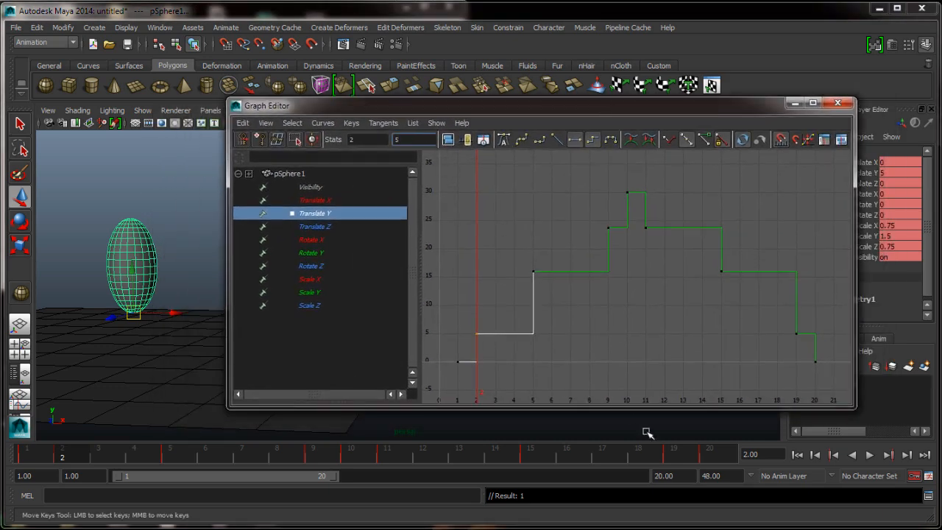
click(888, 454)
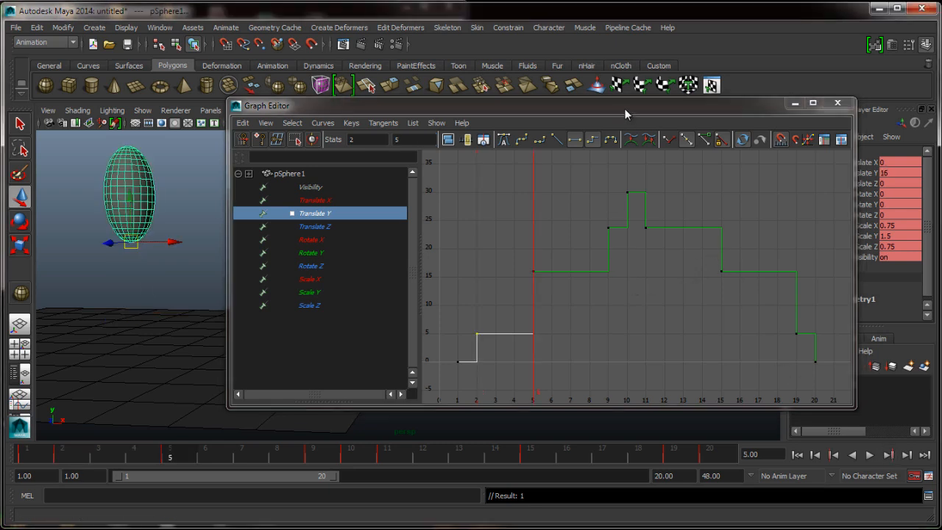
drag(624, 108, 523, 110)
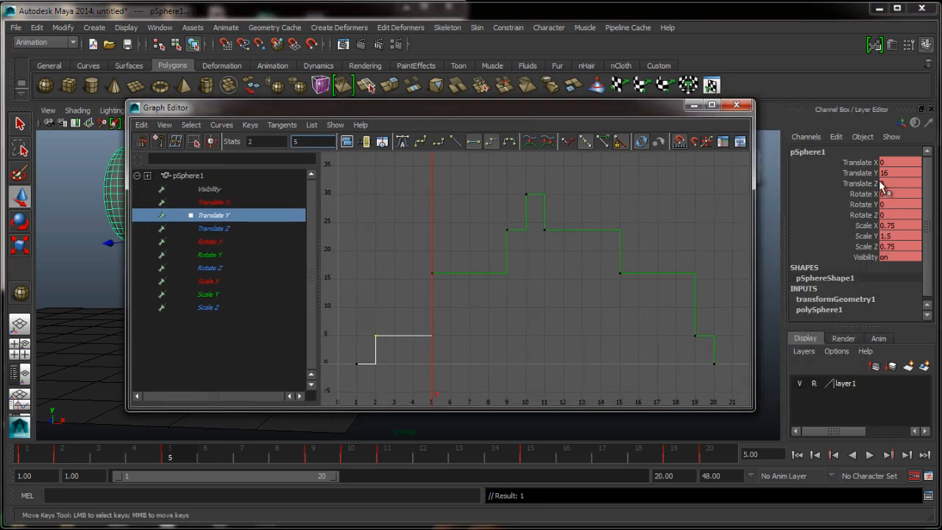
click(868, 172)
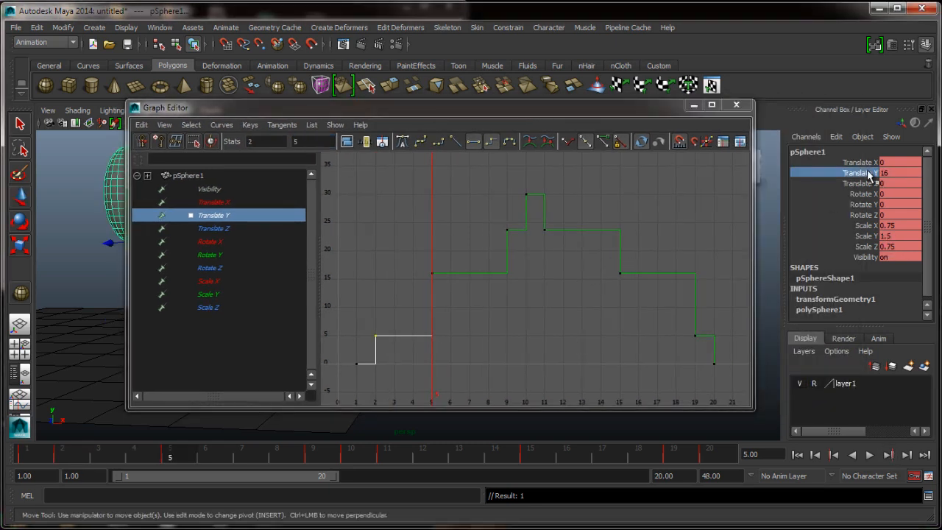
click(835, 455)
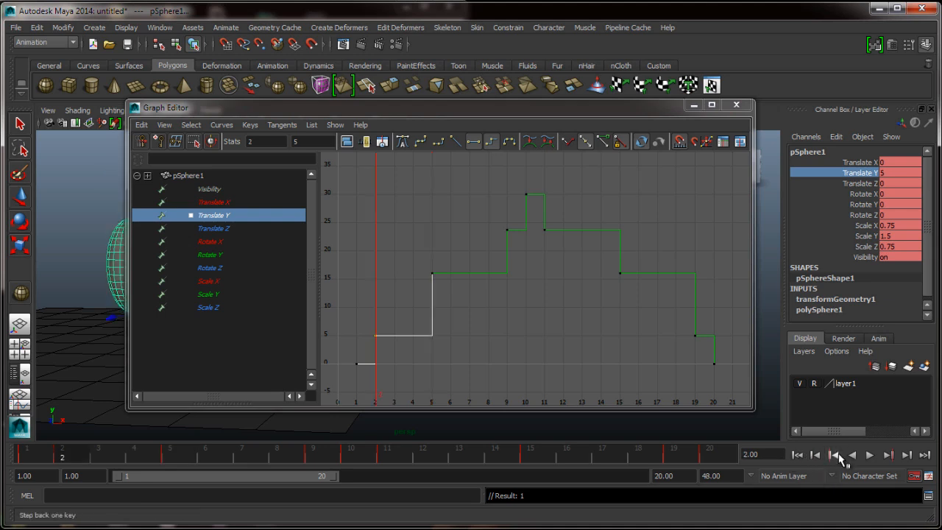
click(835, 455)
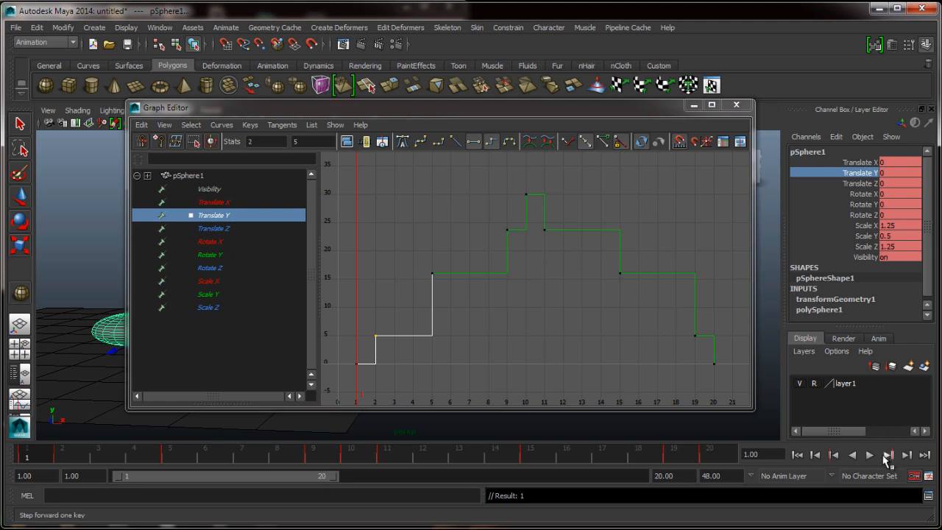
Inspect the time and value of the Translate Y keys at frames 5, 9 and 11.
drag(425, 252, 463, 285)
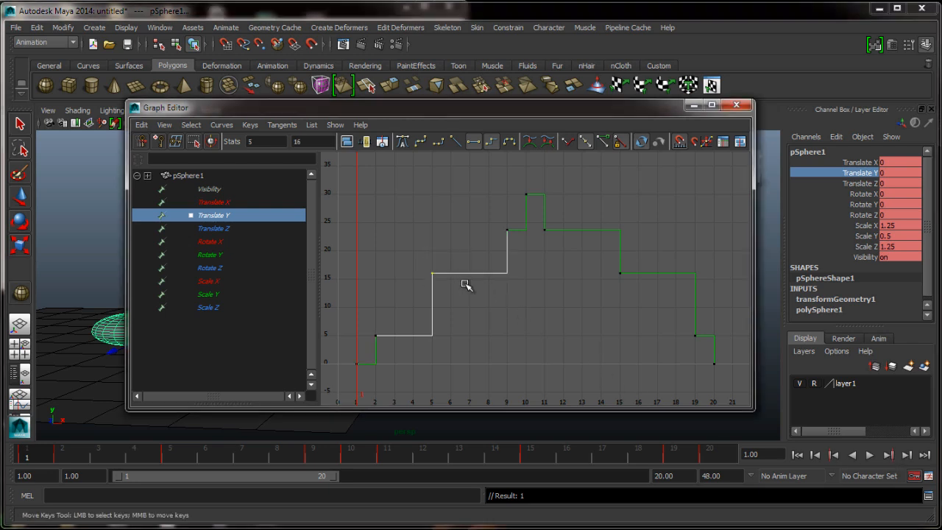
drag(486, 217, 513, 231)
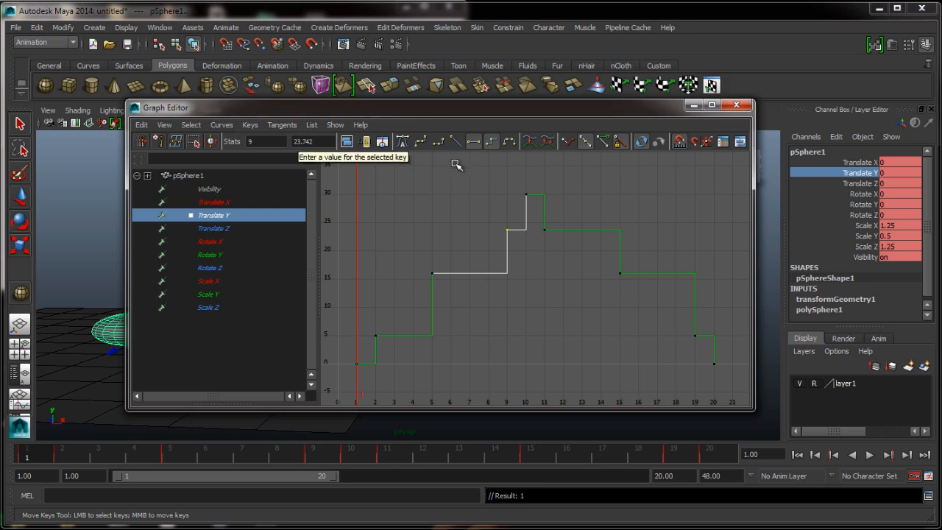
drag(521, 188, 554, 236)
drag(490, 110, 594, 110)
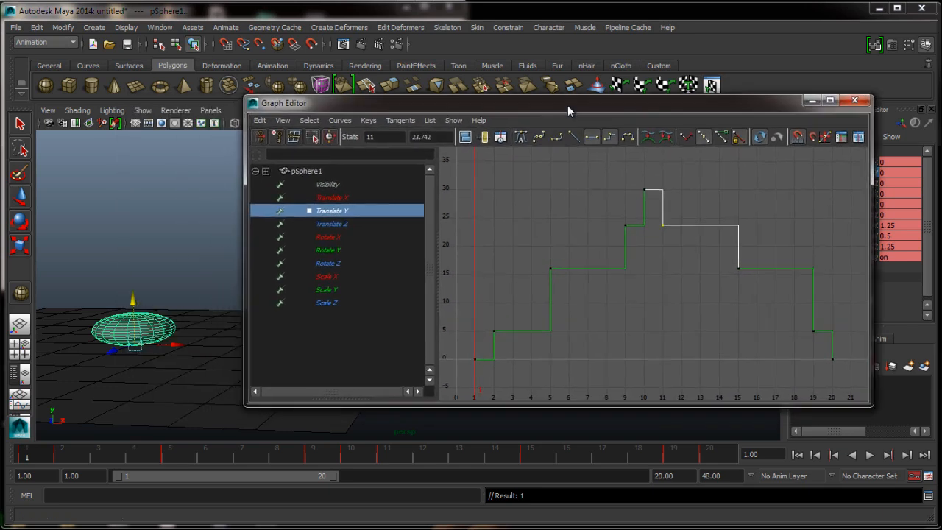
Try moving the sphere about 19.32 units along Z at frame 1 with its Translate Z curve displayed, and undo the move.
click(317, 224)
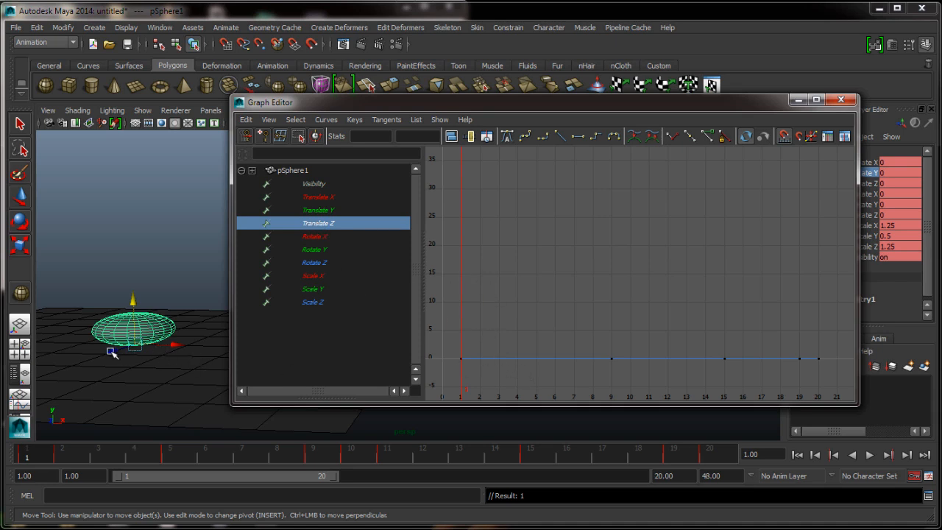
drag(110, 352, 24, 399)
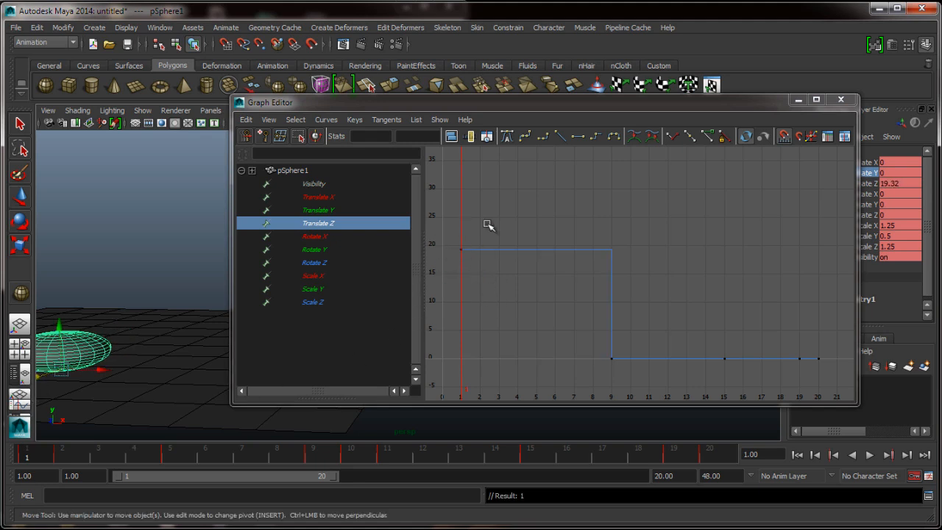
key(ctrl+z)
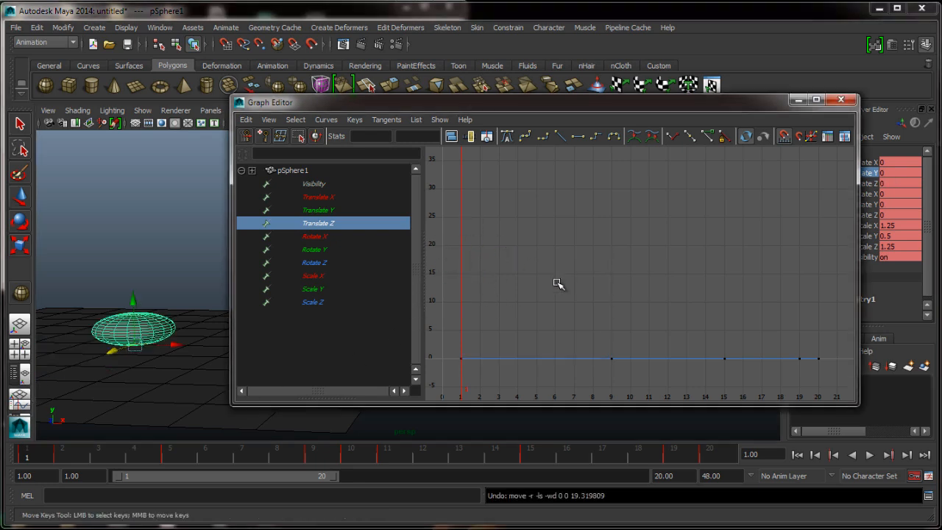
View the sphere's Translate X, Y and Z curves and its Rotate X and Y curves one at a time.
click(335, 198)
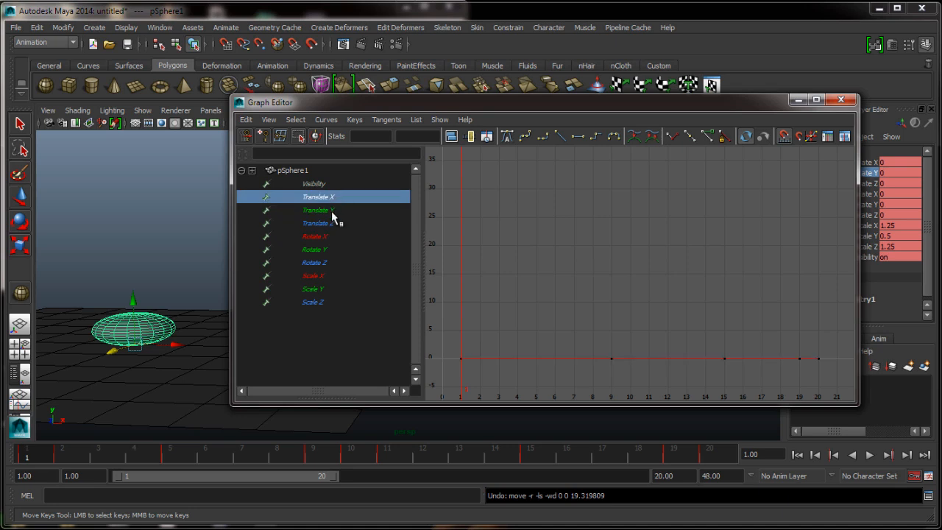
click(331, 211)
click(331, 224)
click(328, 236)
click(326, 251)
Examine the sphere's Scale X, Y and Z curves individually and compare them with the Translate Y curve.
click(324, 289)
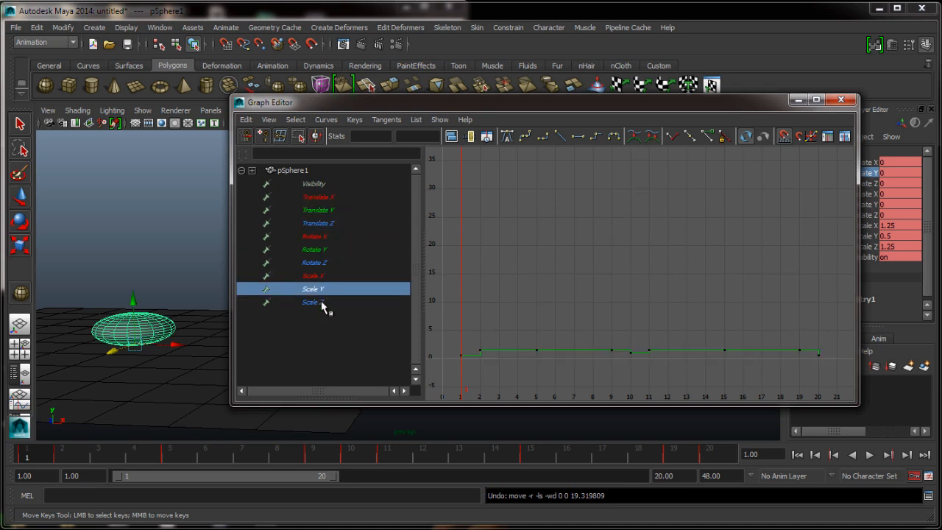
click(323, 303)
click(322, 292)
click(326, 303)
click(321, 275)
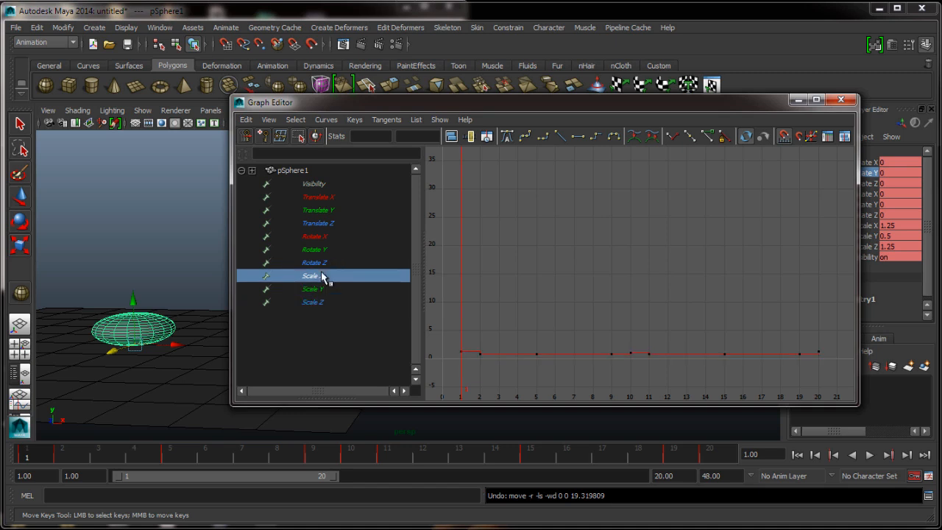
click(322, 210)
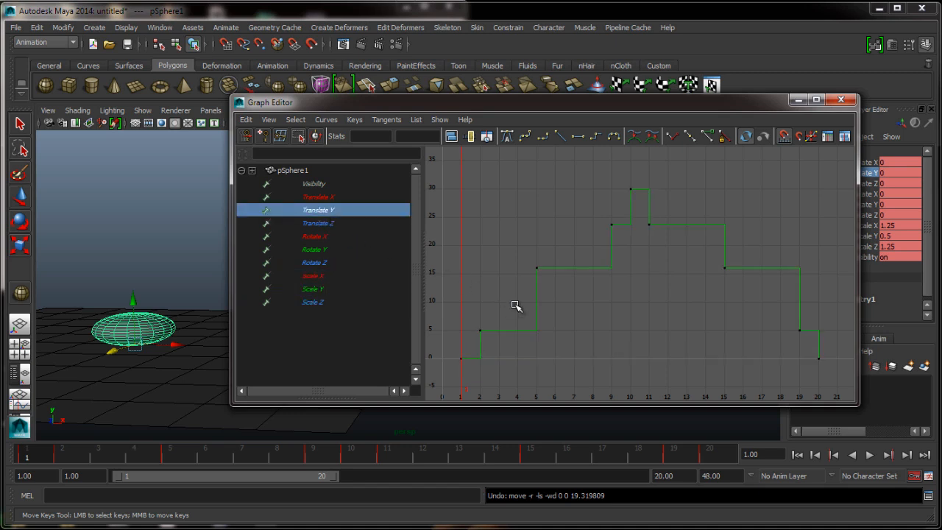
Select the sphere's Translate X, Translate Z, Rotate X, Rotate Y and Rotate Z channels together in the Graph Editor.
click(323, 197)
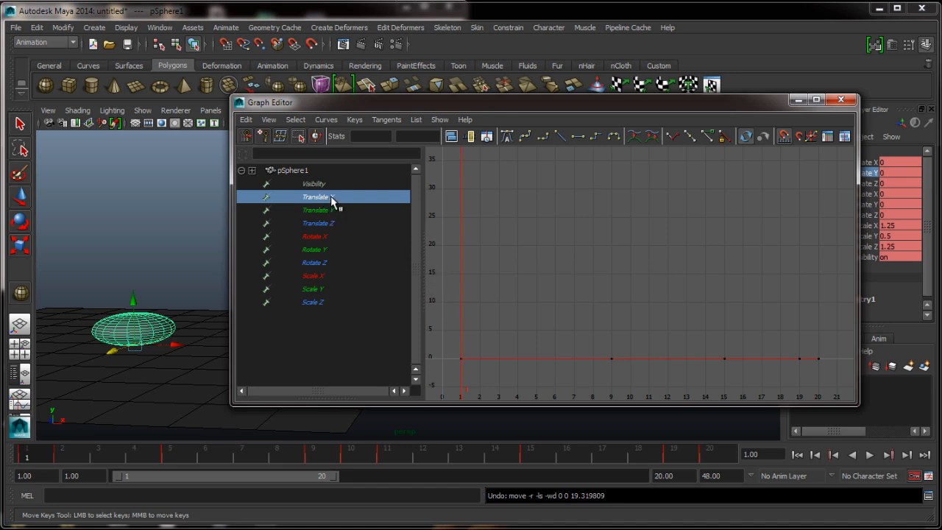
ctrl+click(332, 224)
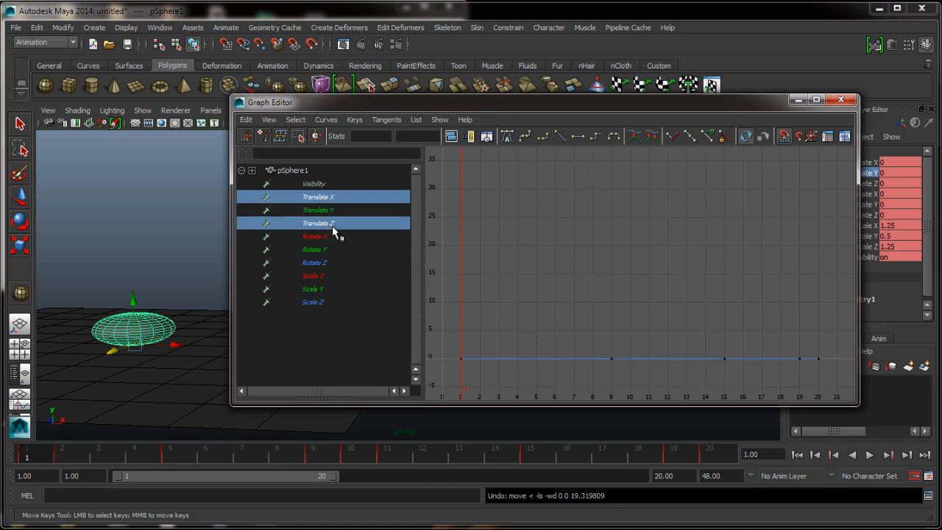
ctrl+click(312, 237)
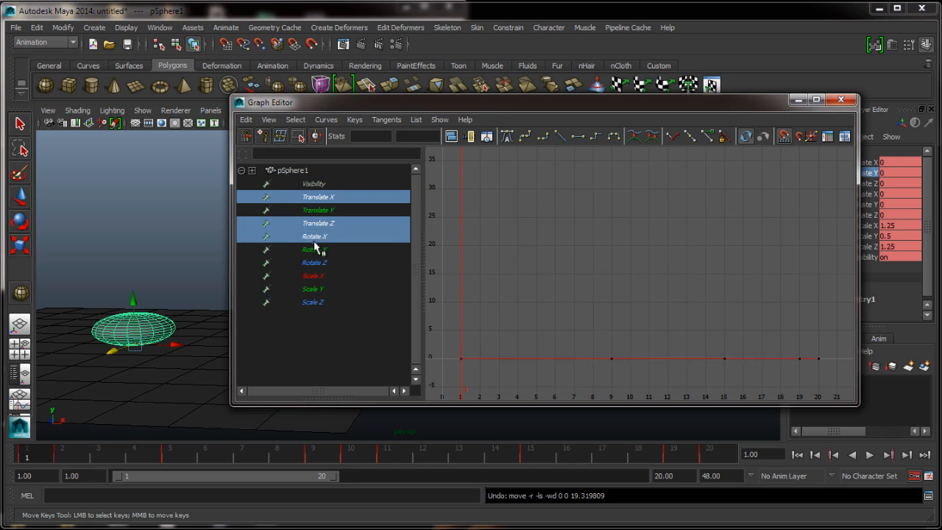
ctrl+click(315, 250)
ctrl+click(318, 262)
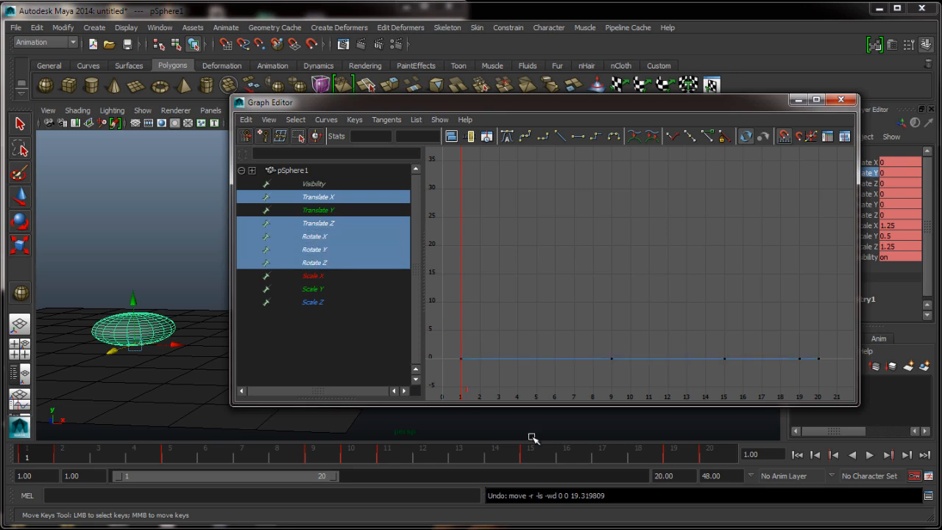
Delete all keys on the sphere's flat Translate X, Translate Z and Rotate X, Y and Z curves.
drag(438, 290, 456, 321)
drag(487, 352, 845, 387)
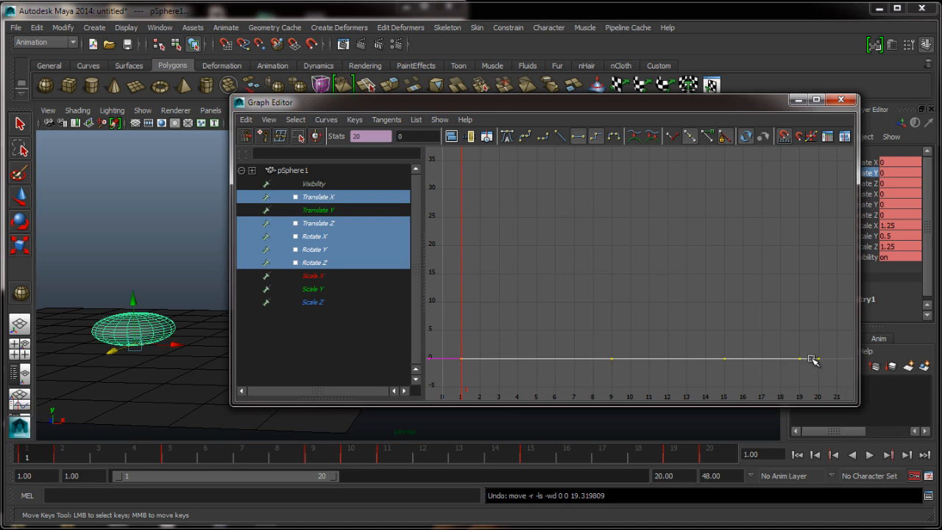
key(Delete)
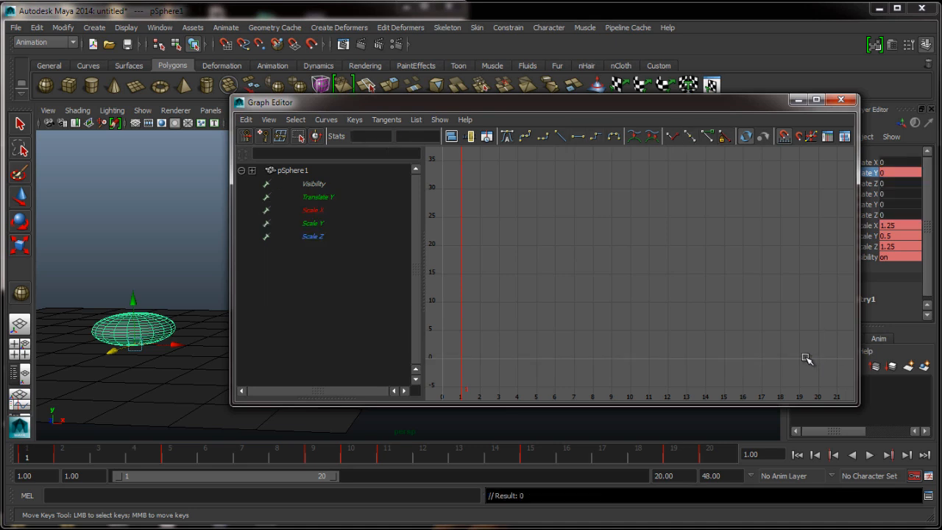
Display the Translate Y and Scale X, Y and Z curves together, frame them and play the stepped animation.
click(320, 197)
shift+click(325, 235)
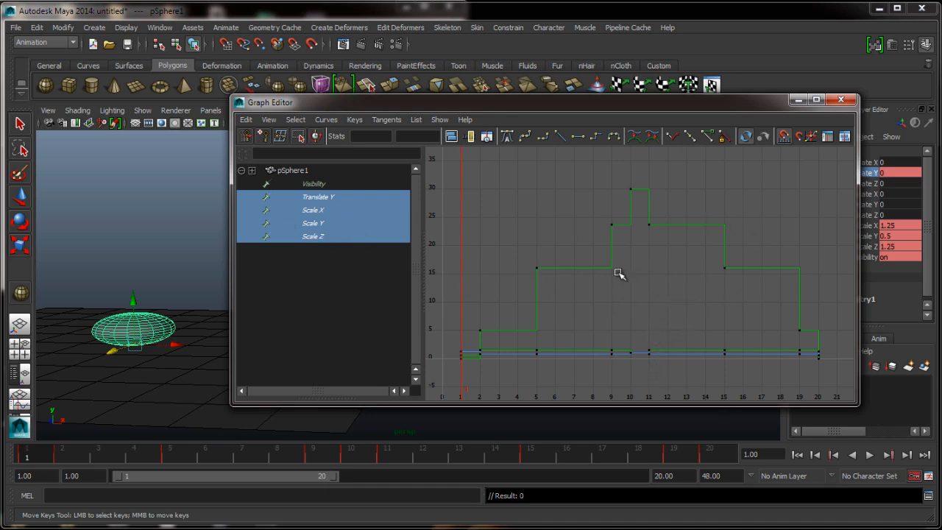
alt+right_drag(684, 351, 589, 276)
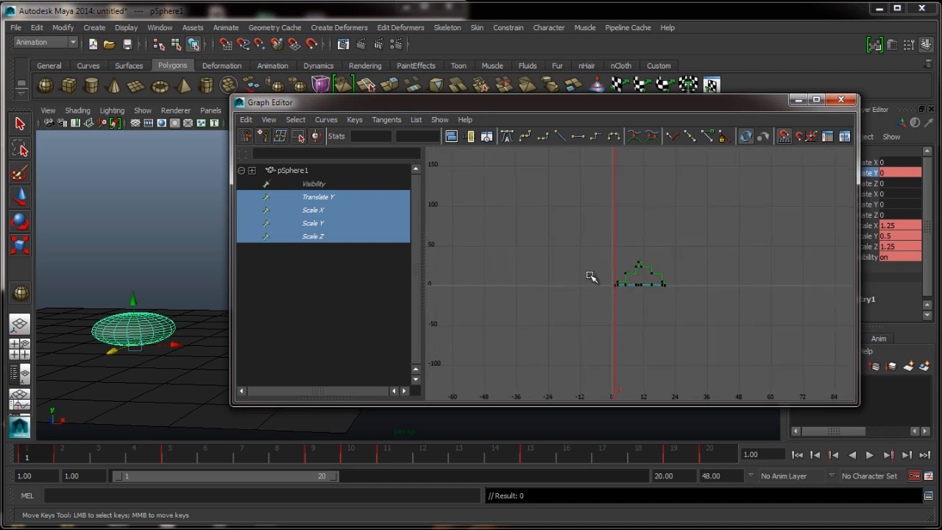
key(f)
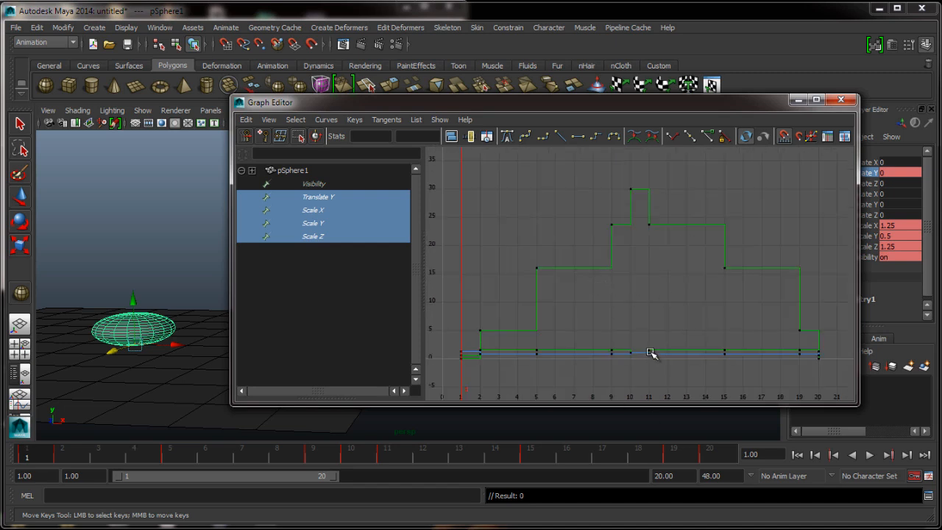
alt+middle_drag(710, 287, 699, 303)
key(alt+v)
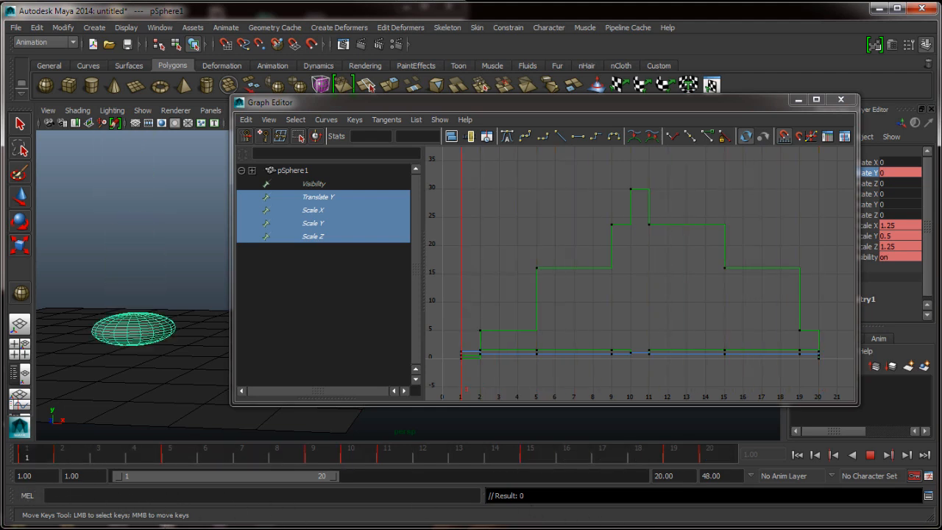
key(Escape)
Check the default tangent preferences without changing them, and apply auto tangents to all Translate Y and Scale keys.
drag(451, 157, 844, 419)
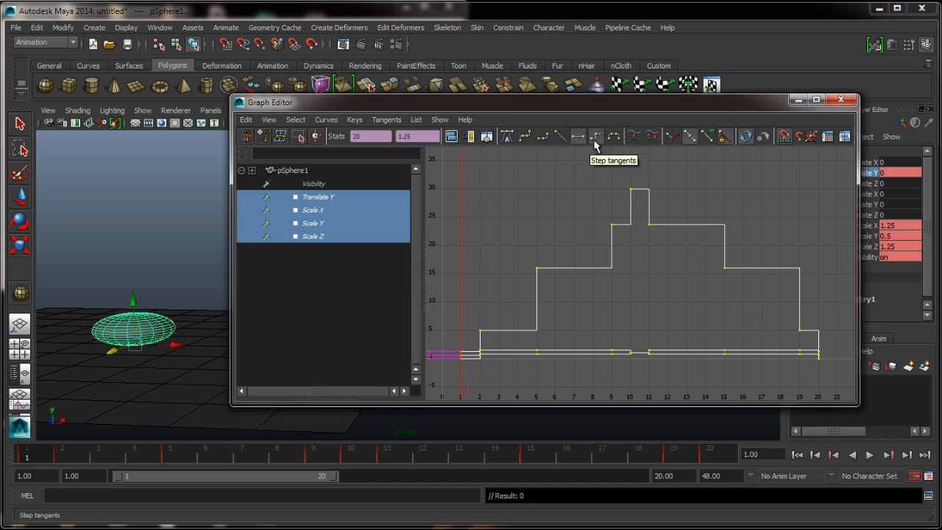
click(914, 476)
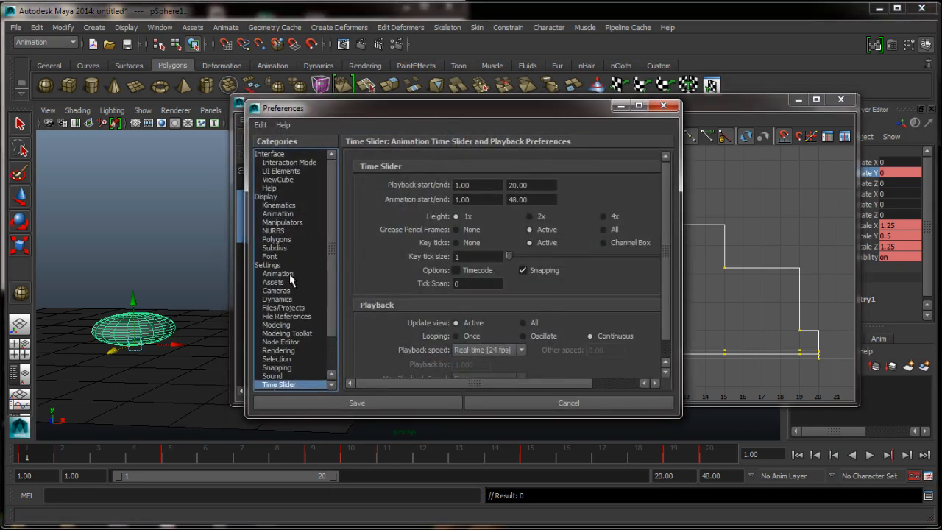
click(289, 273)
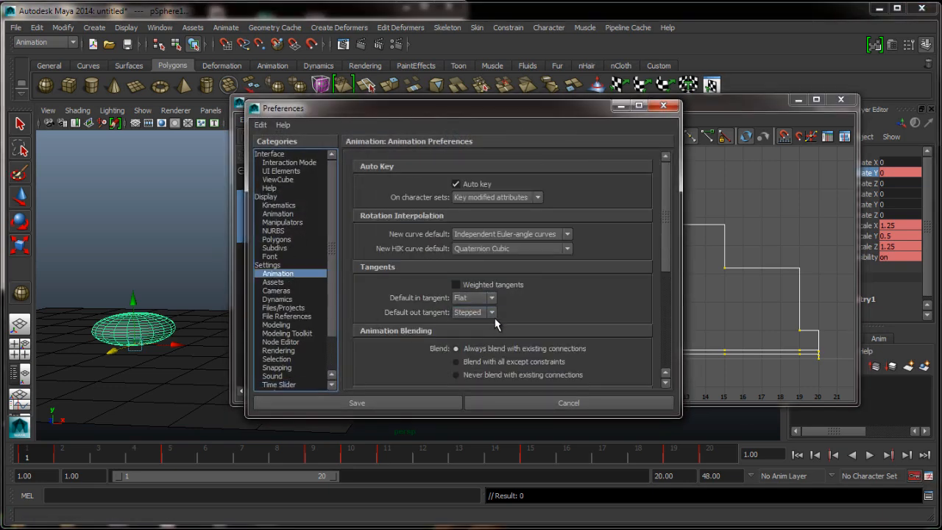
click(511, 404)
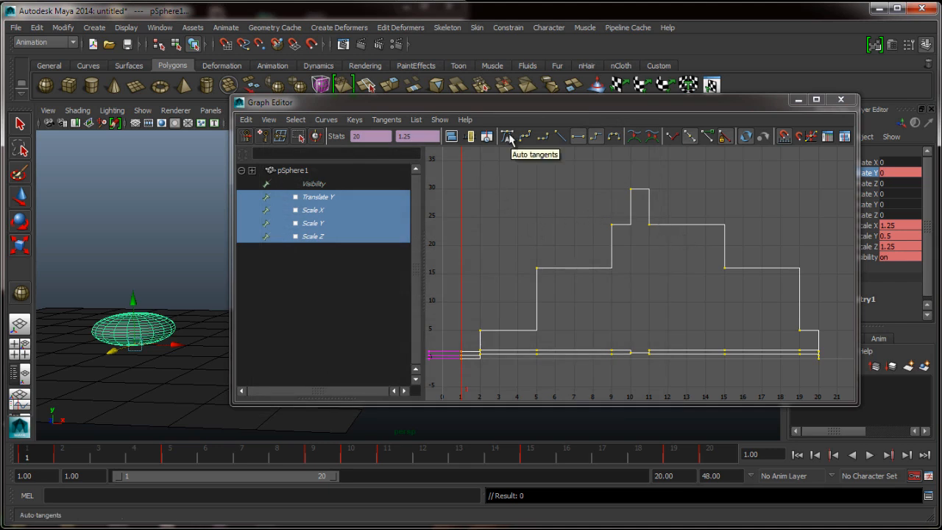
click(508, 138)
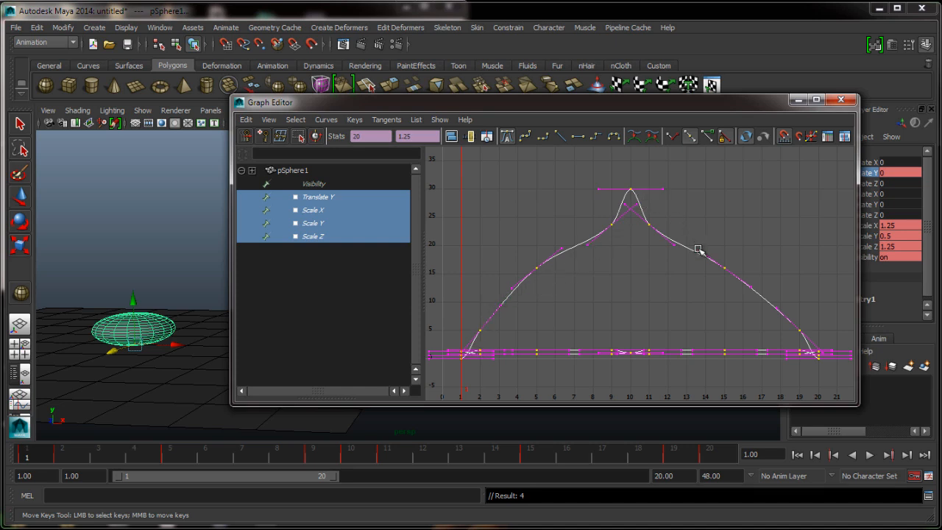
Try shifting all the selected Translate Y and Scale keys earlier in time.
middle_drag(714, 340, 645, 339)
key(ctrl+z)
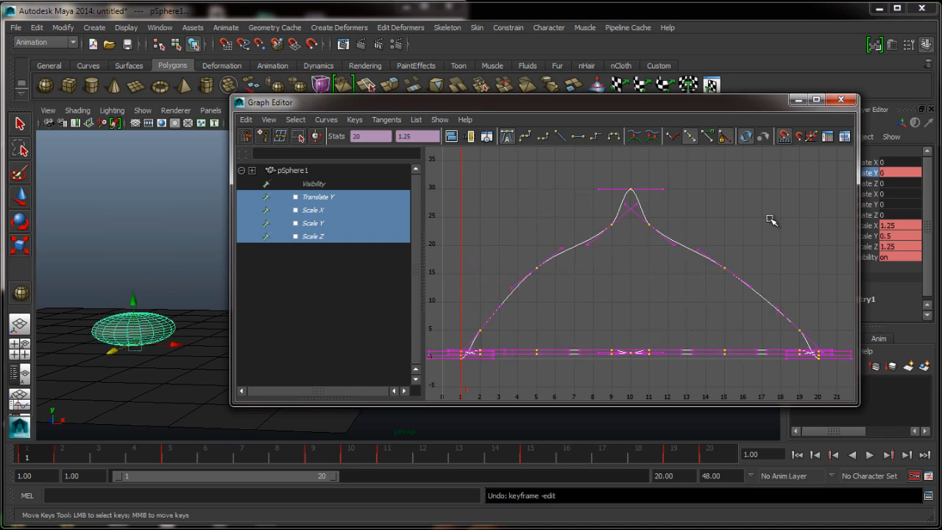
click(771, 219)
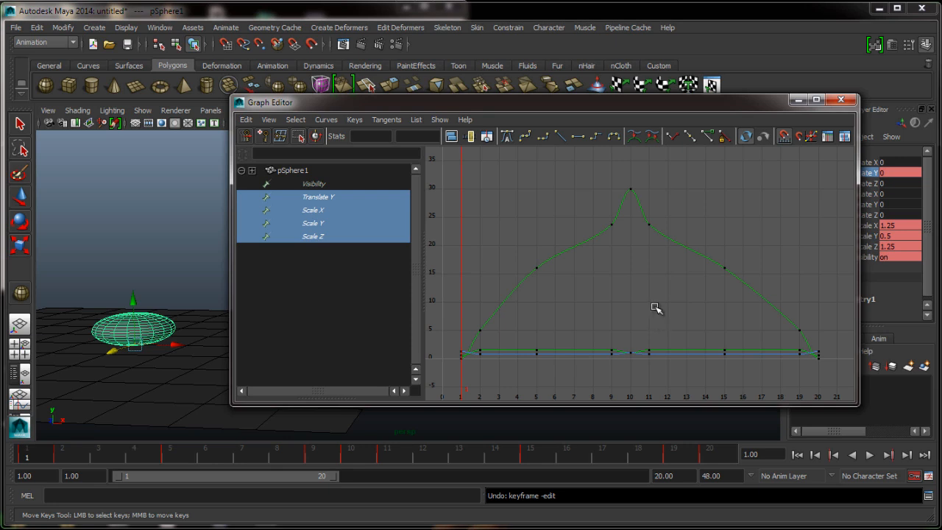
Isolate the Translate Y curve and play back the bounce to review its motion.
click(320, 196)
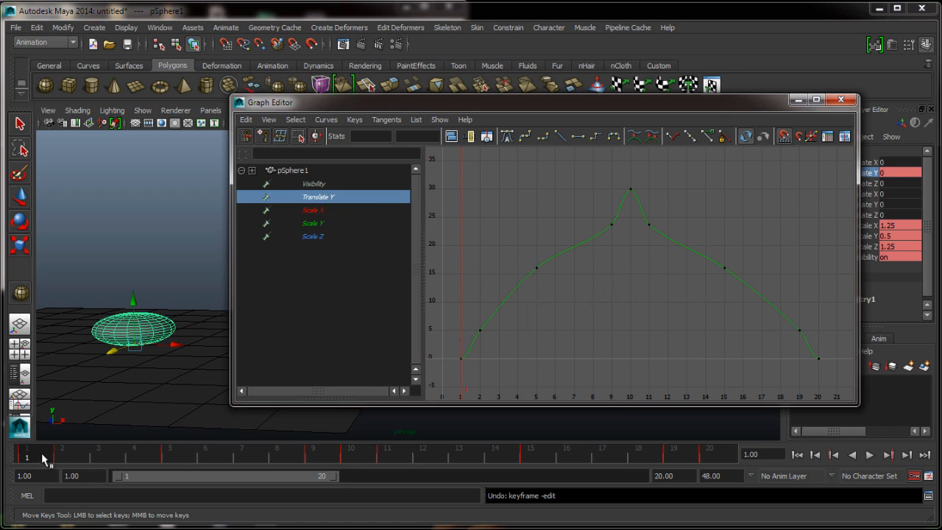
click(869, 458)
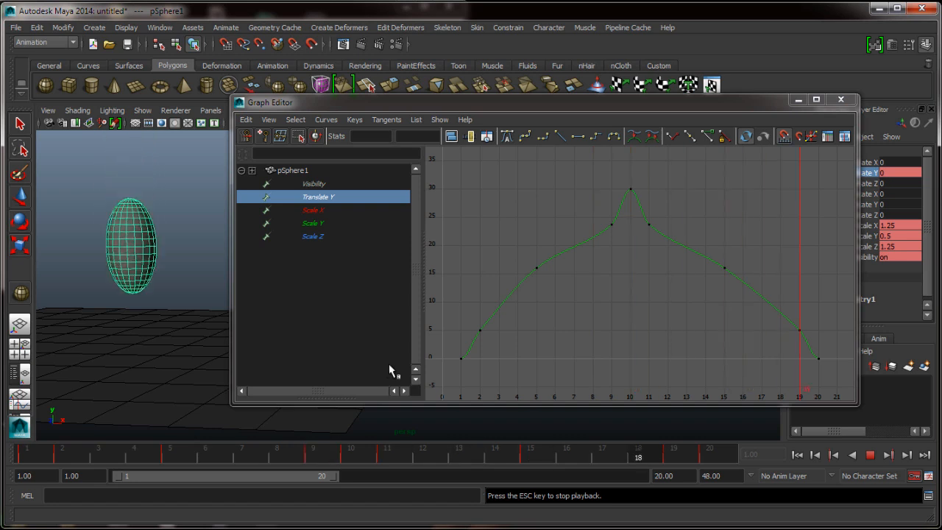
click(870, 456)
click(31, 453)
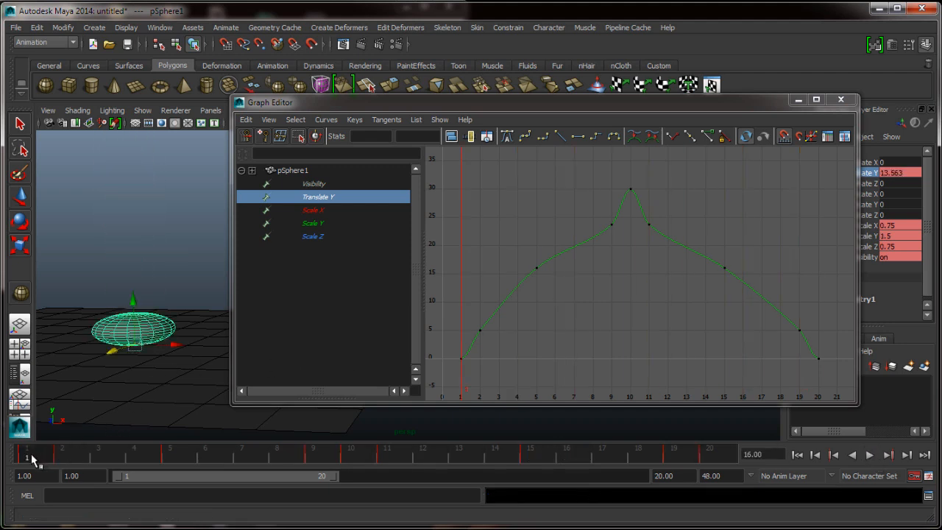
key(alt+v)
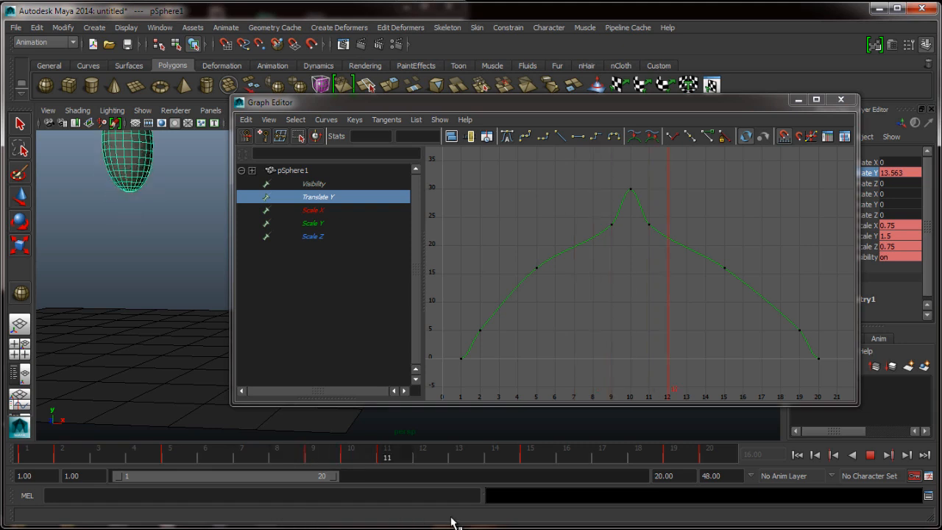
key(Escape)
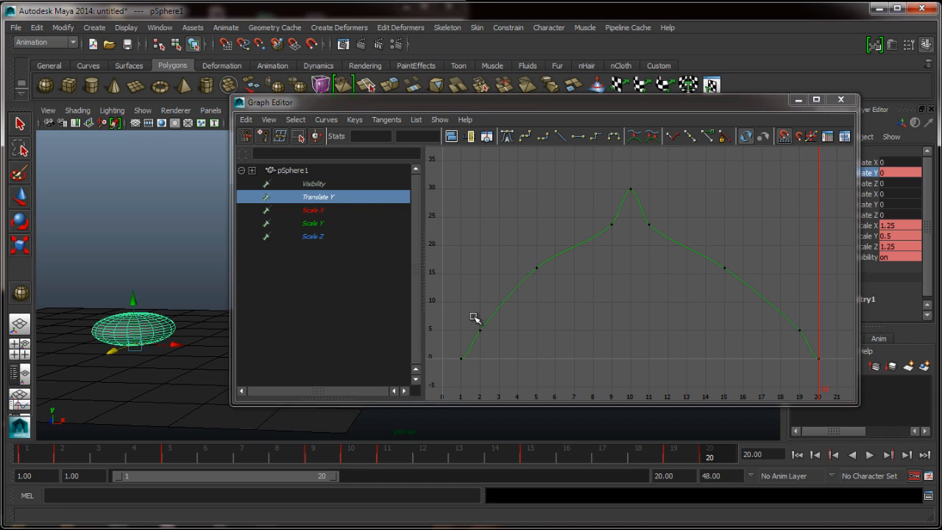
Move the Translate Y key at frame 2 to frame 3 and the one at frame 19 to frame 18.
drag(489, 324, 450, 372)
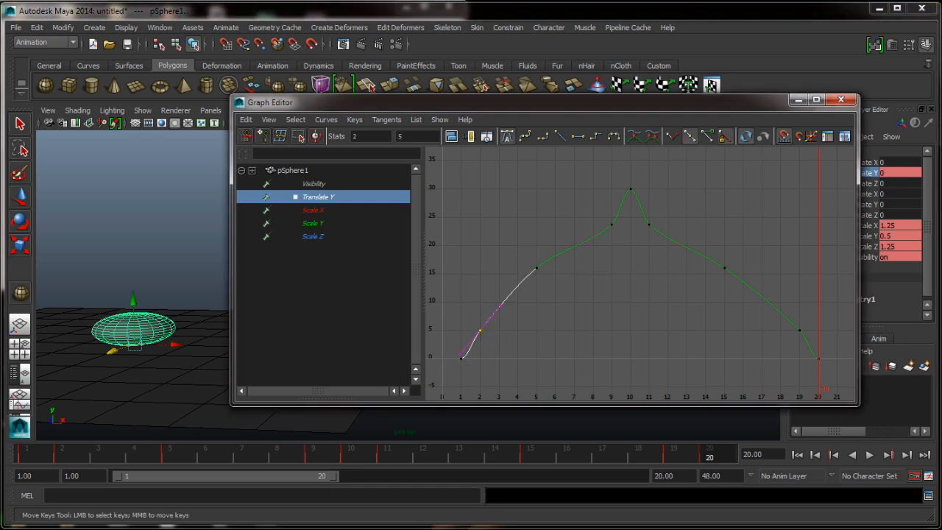
mouse_move(47, 459)
mouse_down()
mouse_move(64, 461)
mouse_move(31, 460)
mouse_move(61, 459)
mouse_up()
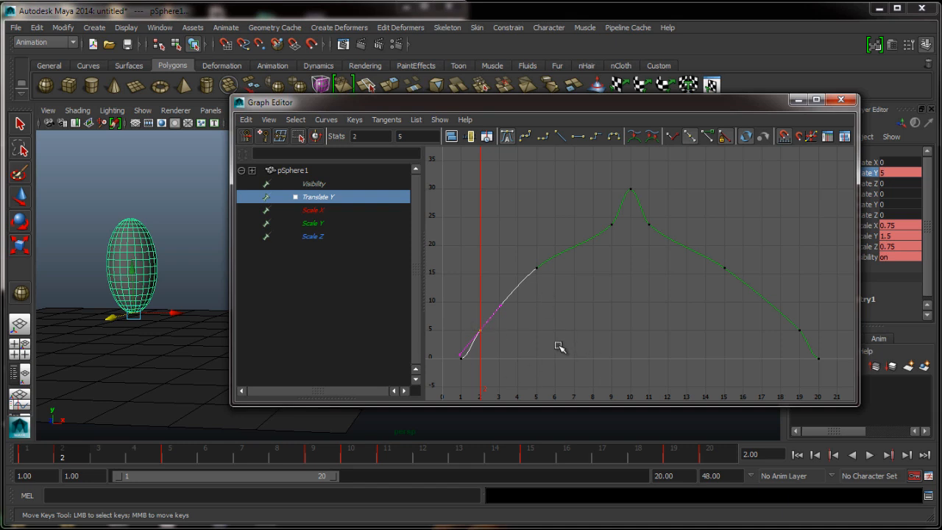
key(w)
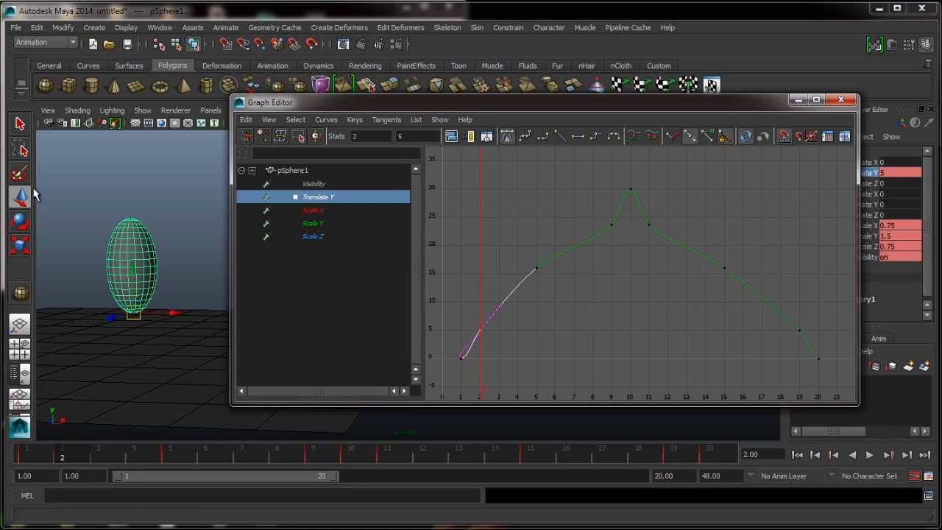
middle_click(510, 335)
middle_drag(511, 335, 533, 341)
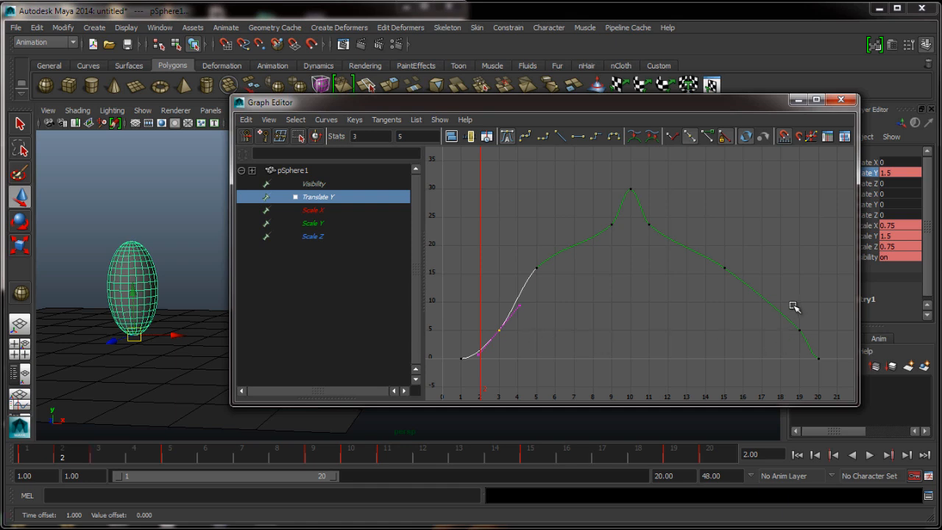
drag(784, 306, 810, 356)
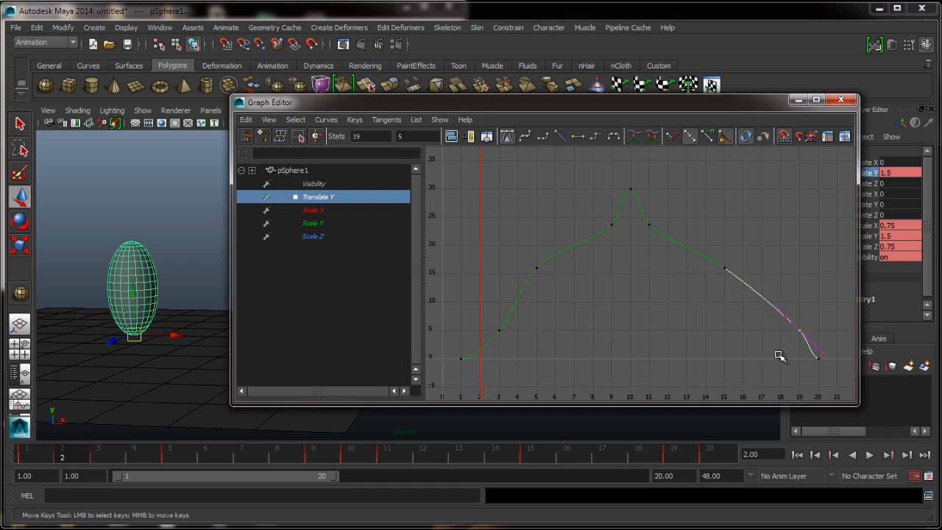
middle_click(777, 349)
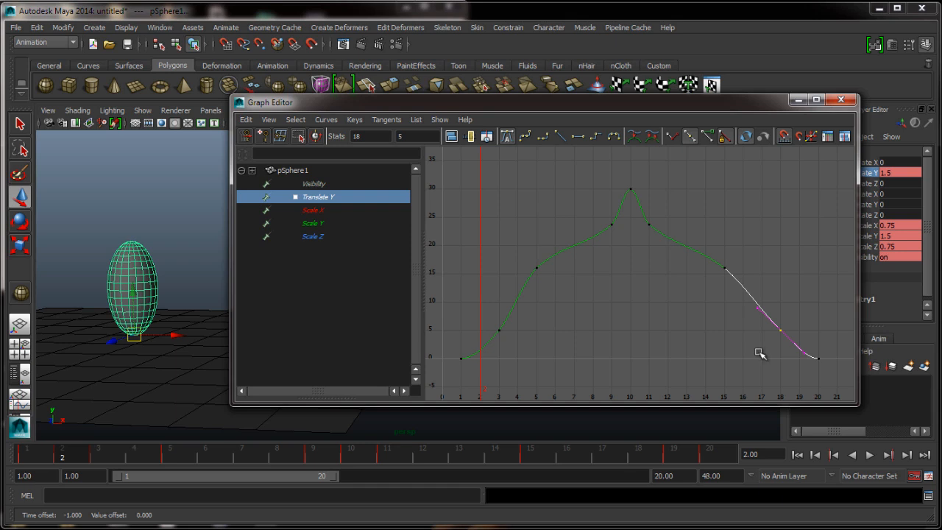
Move the Translate Y keys on either side of the peak to frames 8 and 12, keeping their values.
drag(590, 213, 634, 235)
shift+middle_drag(625, 255, 618, 257)
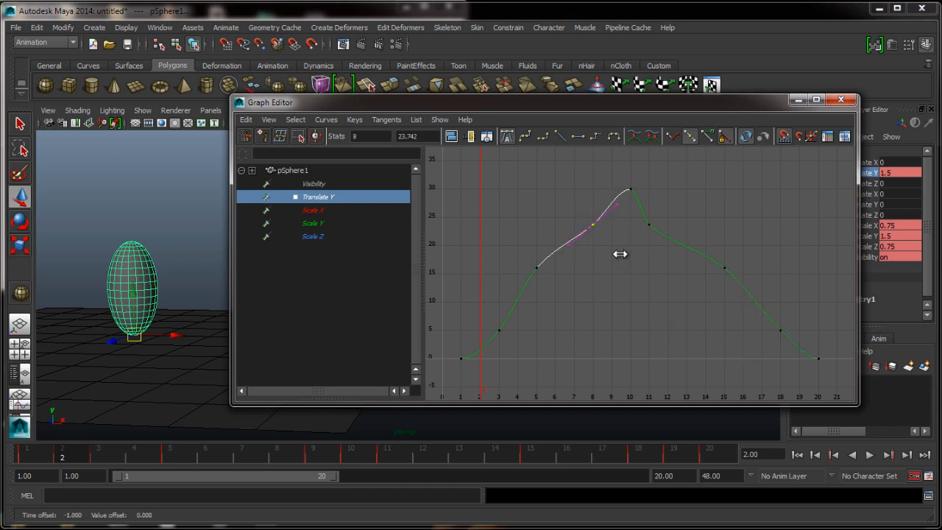
drag(639, 217, 658, 243)
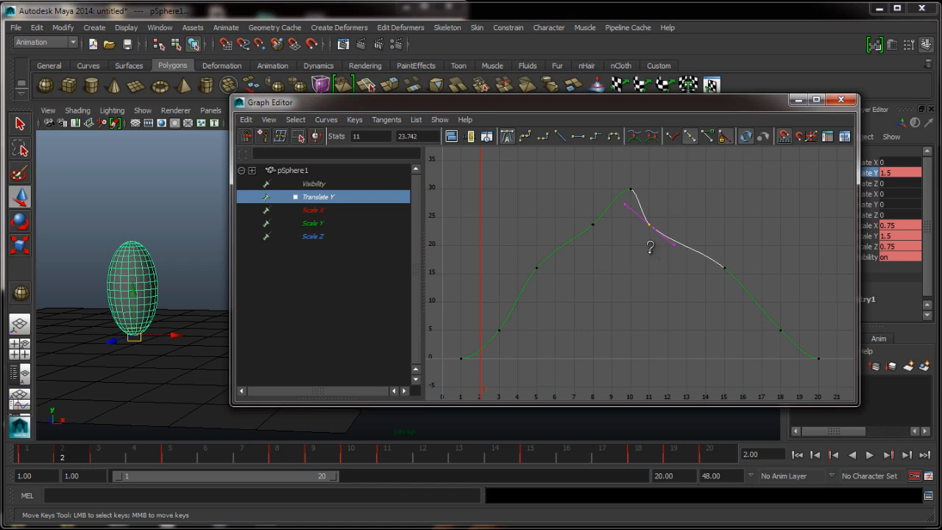
shift+middle_drag(650, 247, 665, 253)
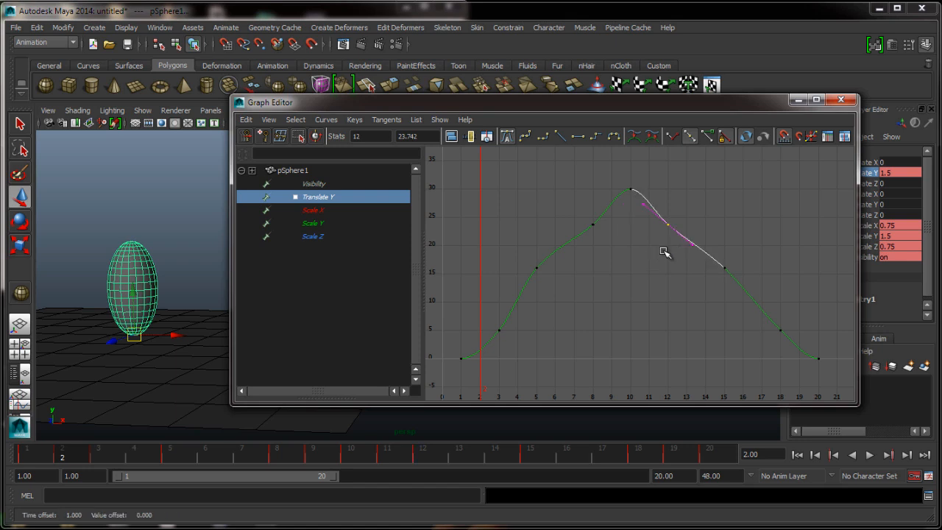
Play back the bounce from the first frame to review the retimed Translate Y curve.
click(801, 454)
click(869, 455)
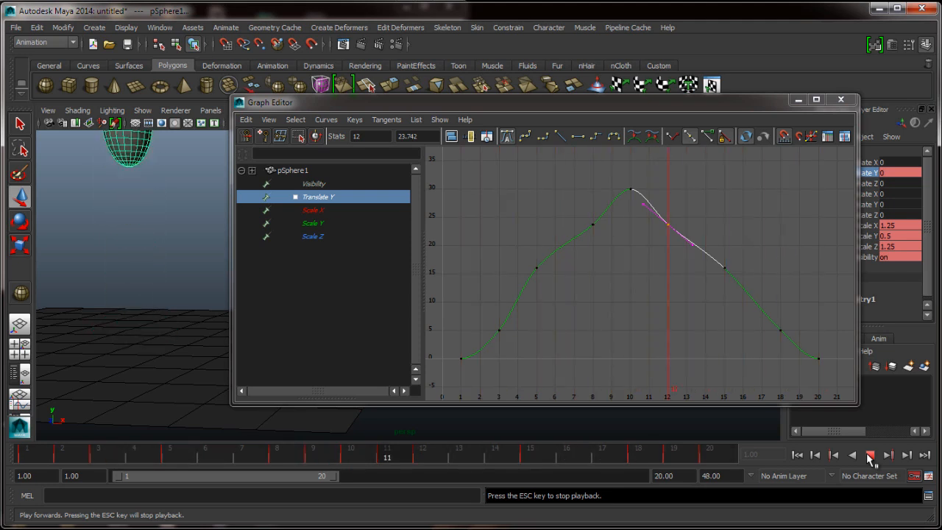
click(869, 456)
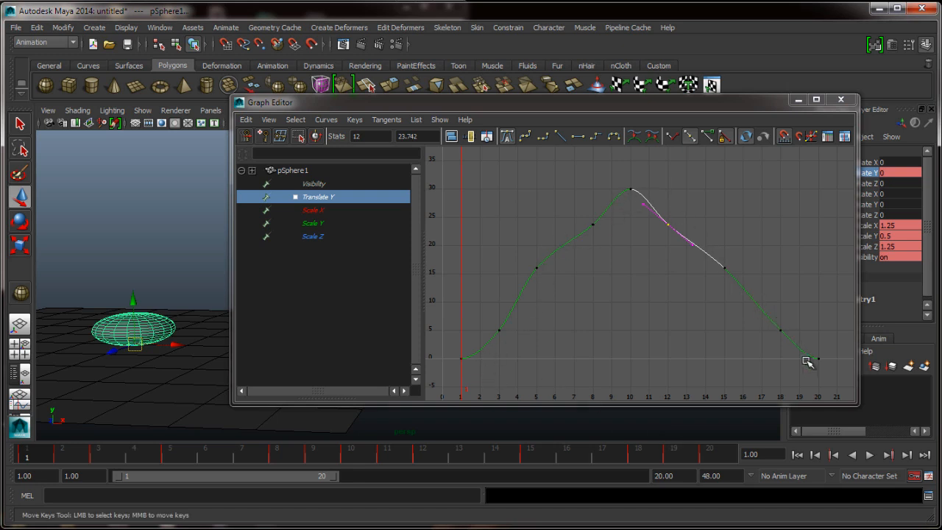
click(607, 327)
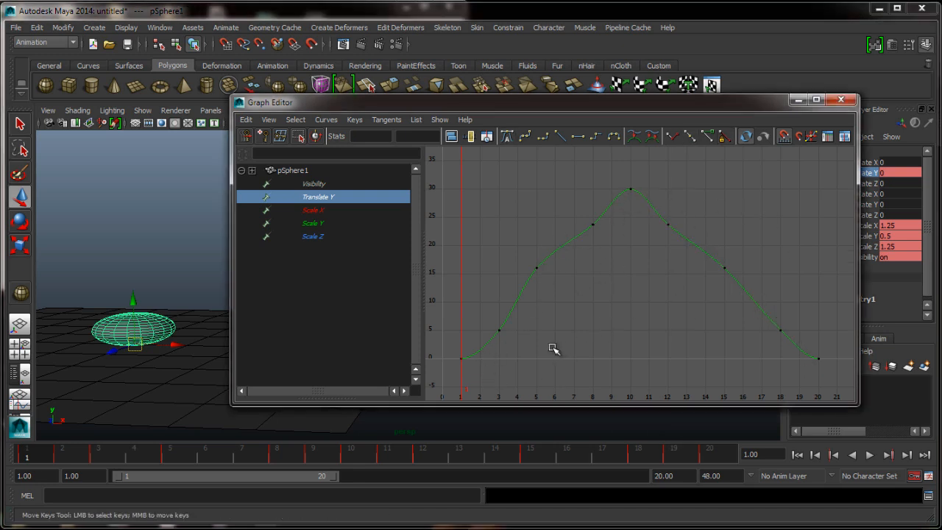
click(869, 455)
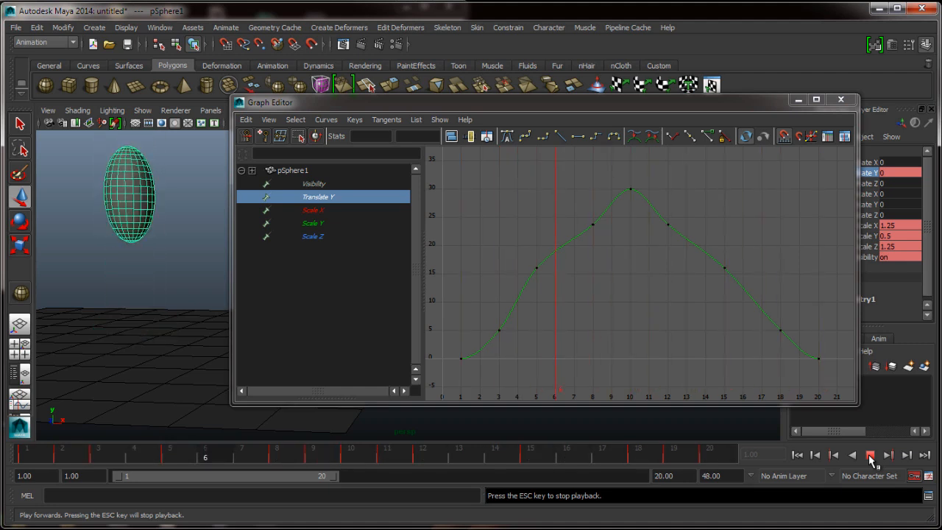
click(870, 455)
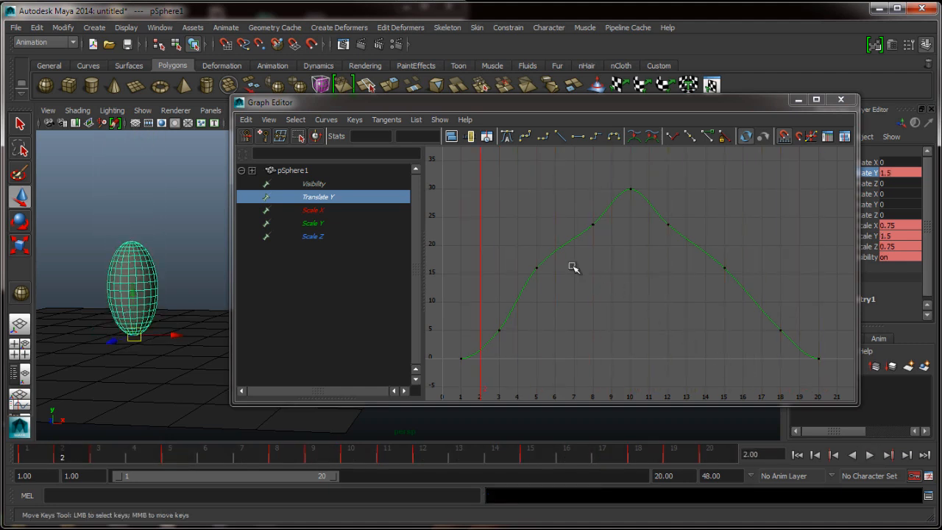
Apply spline tangents and then linear tangents to all Translate Y keys to compare the curve shapes.
drag(462, 174, 824, 395)
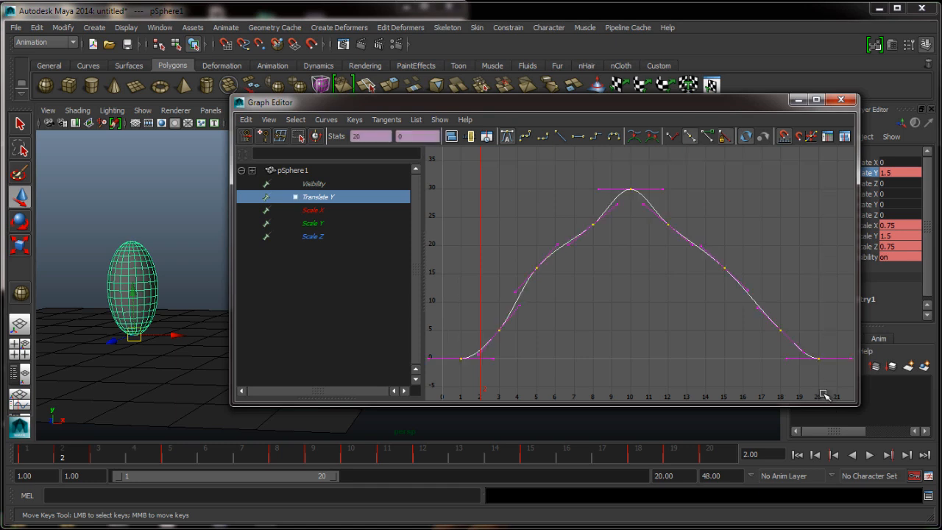
click(527, 136)
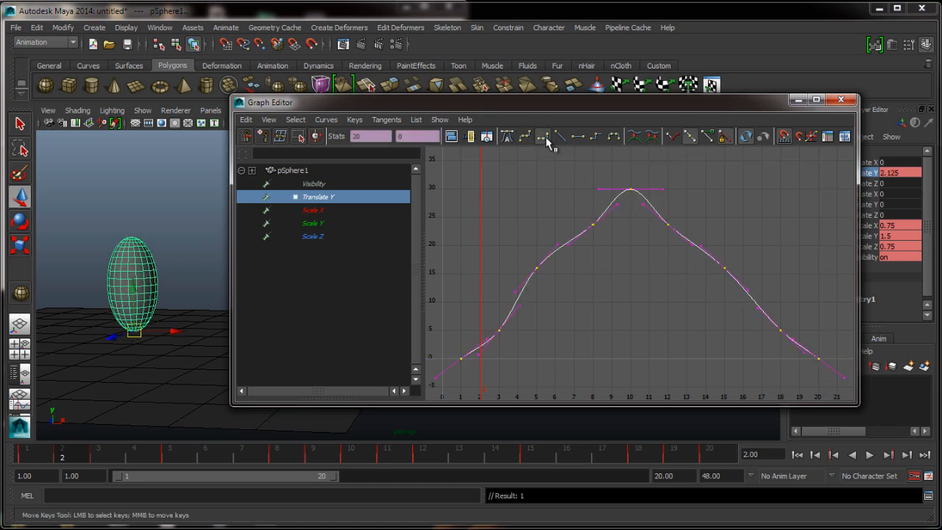
click(564, 138)
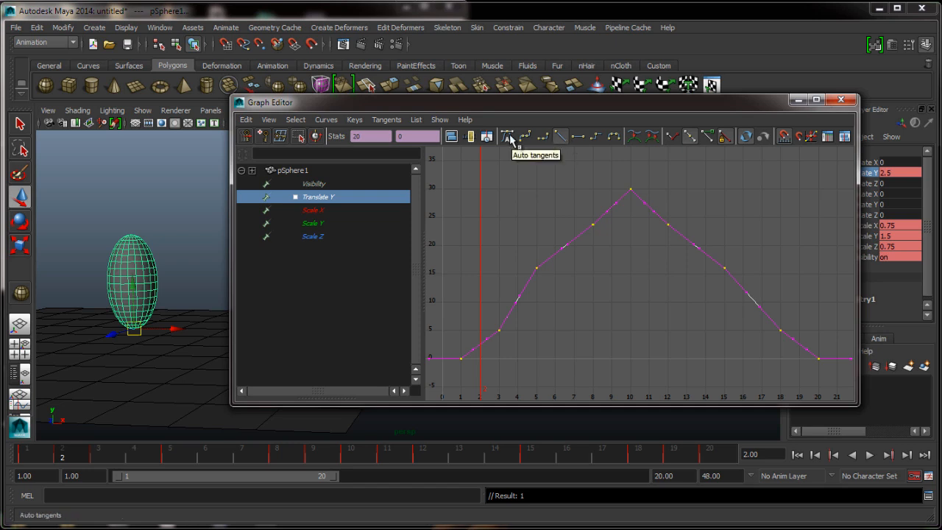
Apply auto tangents to all Translate Y keys, and tilt the outgoing tangent of the frame 1 key upward.
click(508, 138)
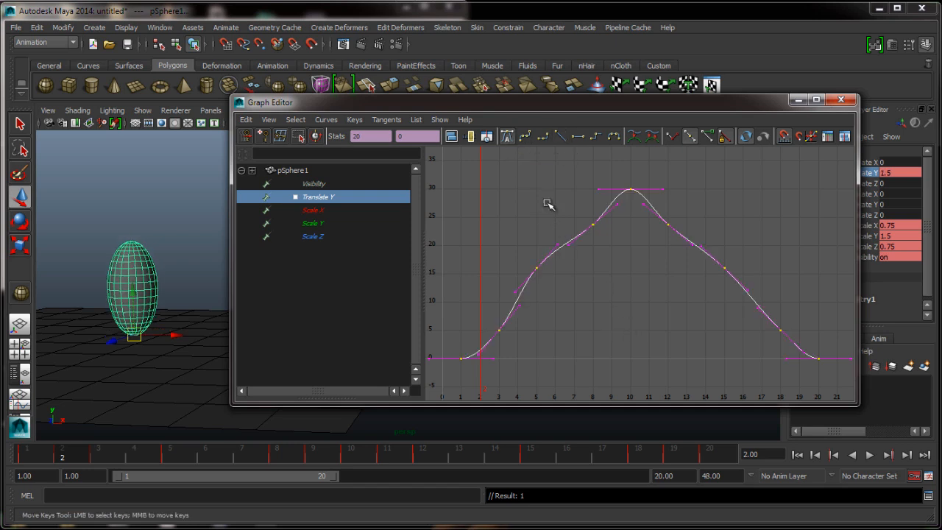
click(579, 377)
alt+middle_drag(579, 377, 581, 341)
drag(480, 345, 485, 346)
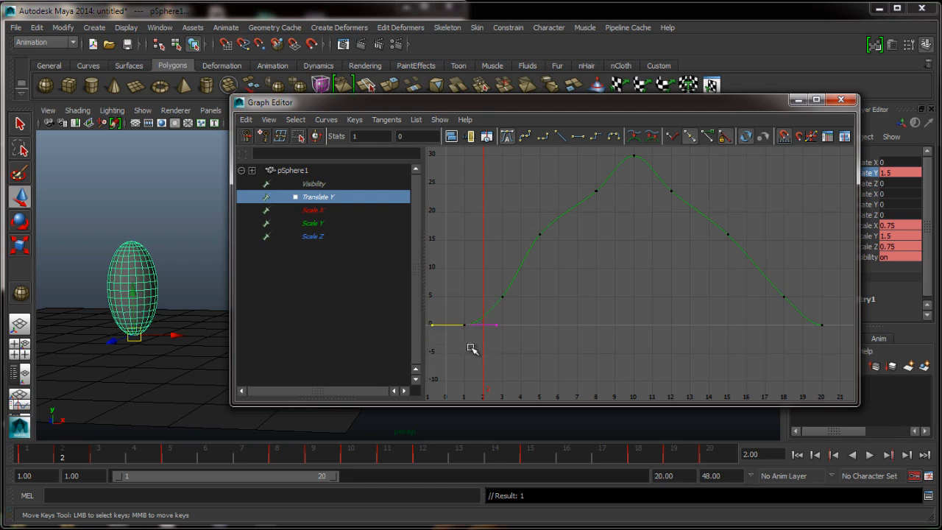
drag(486, 350, 505, 312)
middle_drag(552, 355, 556, 324)
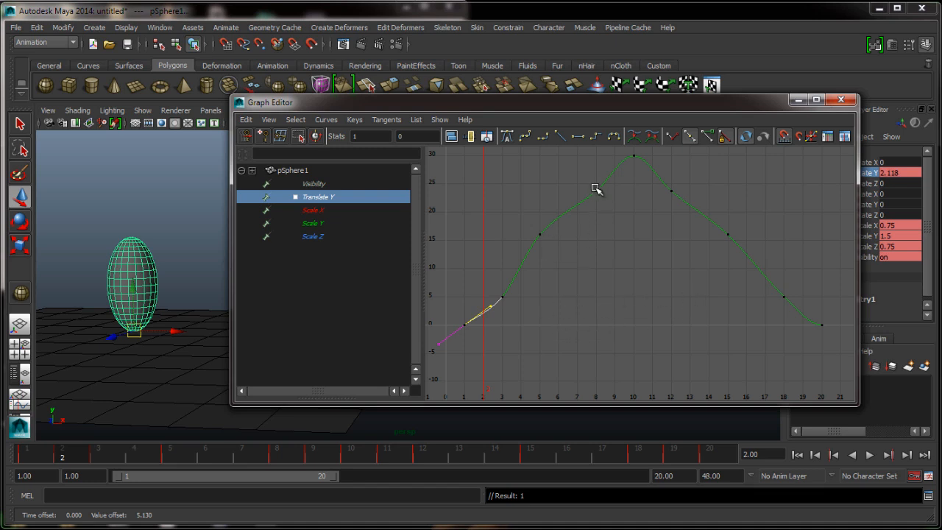
Raise the incoming tangent of the Translate Y key at frame 20 so the curve descends at an angle.
drag(836, 303, 835, 304)
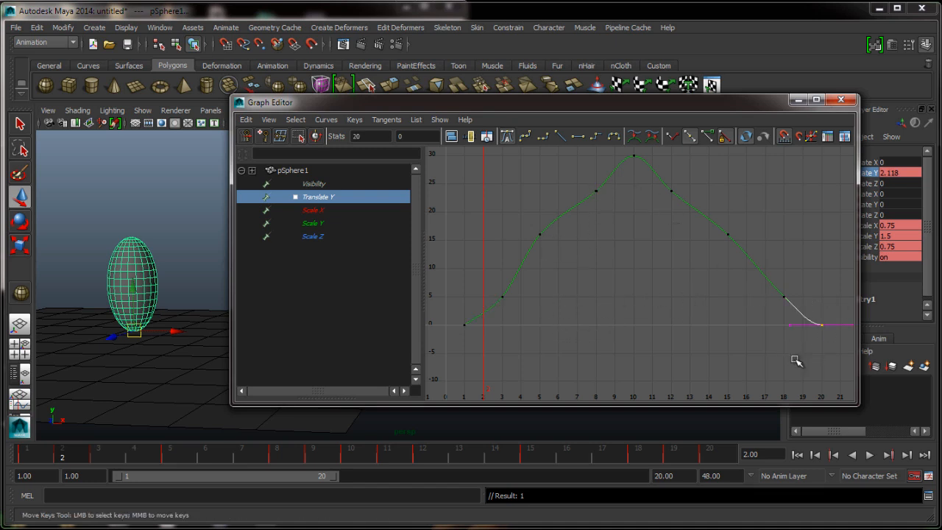
drag(782, 324, 781, 321)
middle_drag(784, 356, 785, 336)
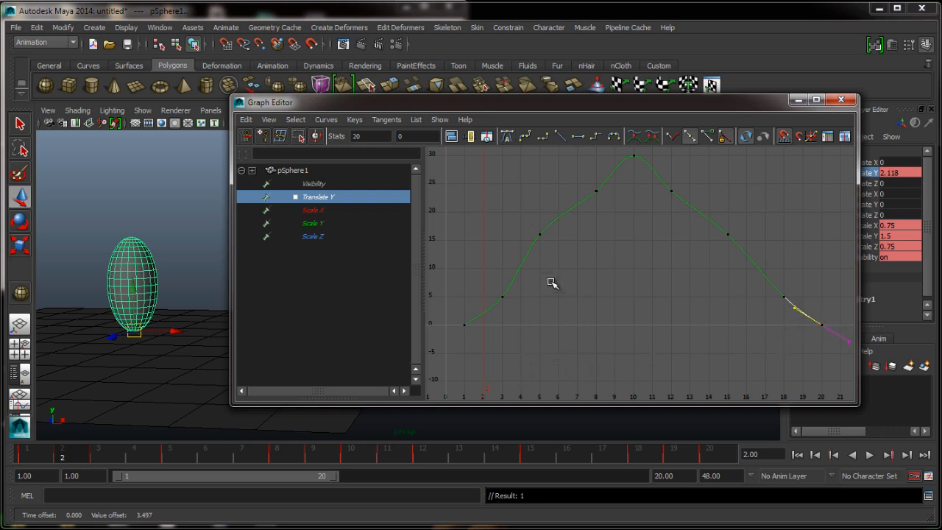
Play back the bounce in the perspective view and again in the front view with the Graph Editor minimized.
click(869, 455)
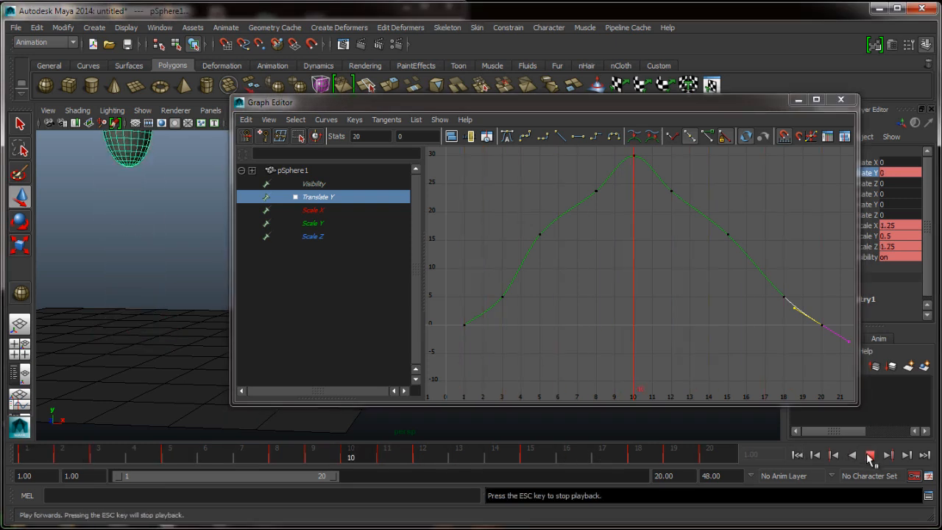
click(869, 454)
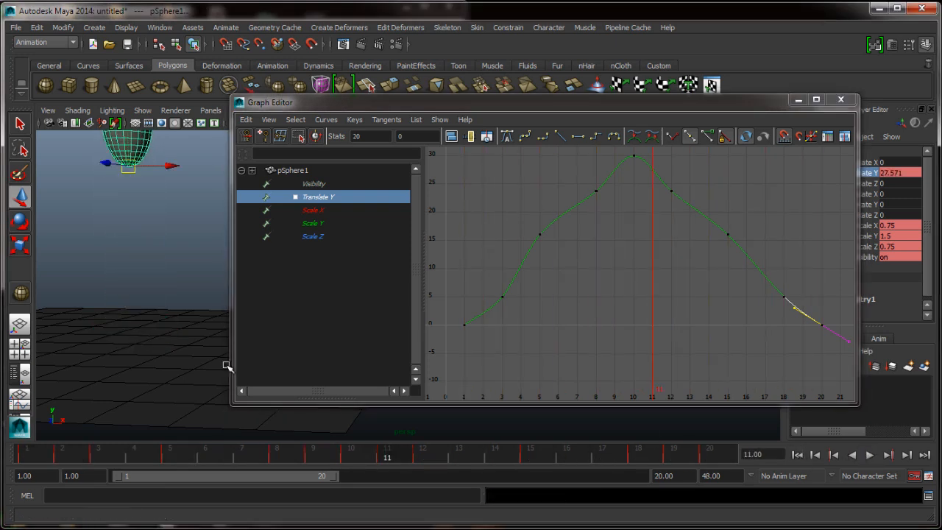
click(793, 98)
key(space)
drag(450, 289, 451, 317)
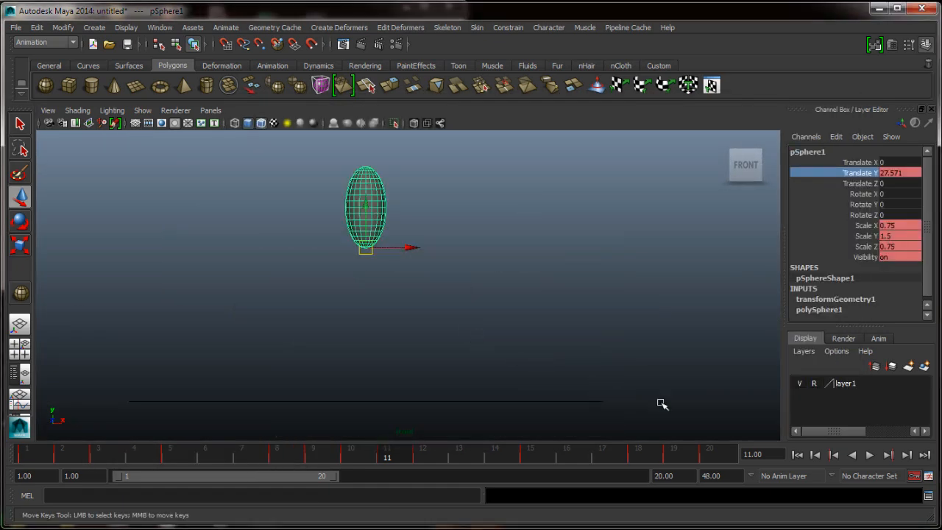
click(869, 455)
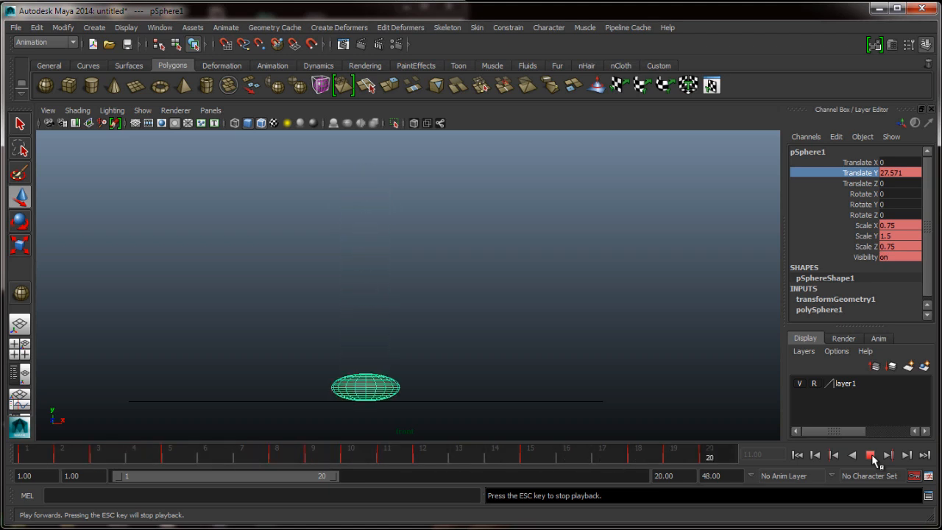
click(871, 456)
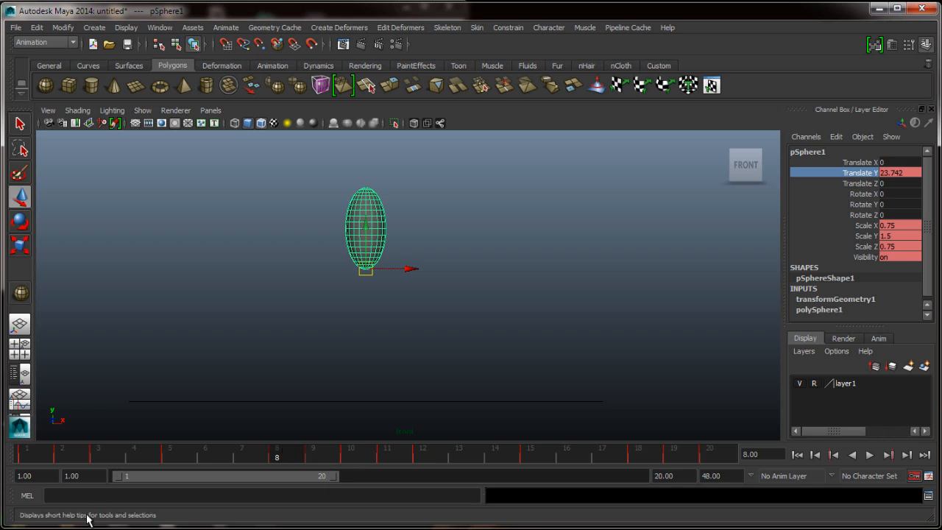
Restore the Graph Editor and delete the in-between Translate Y keys, keeping only those at frames 1, 10 and 20.
click(210, 525)
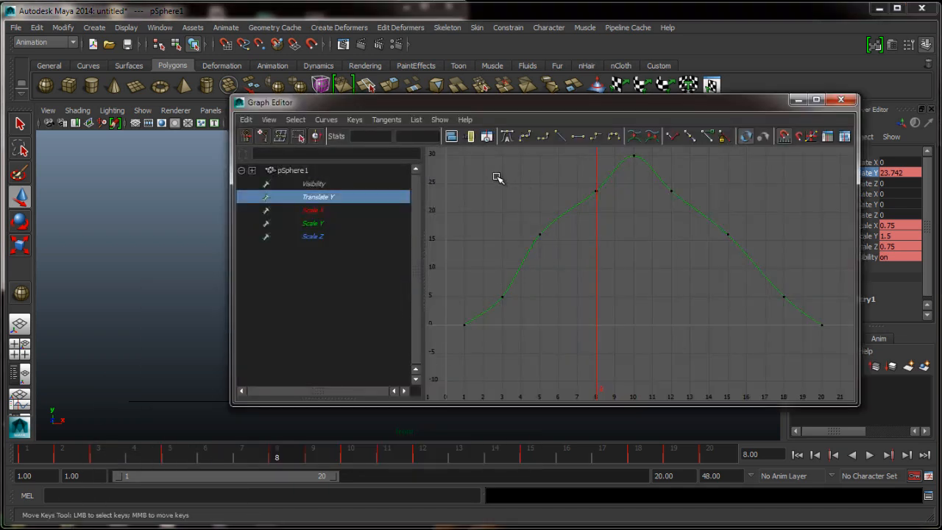
drag(498, 177, 803, 309)
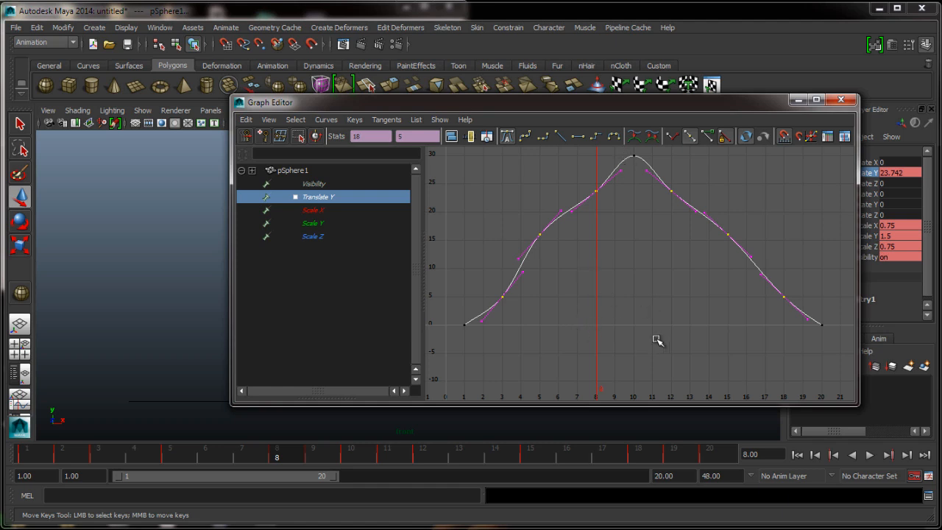
key(Delete)
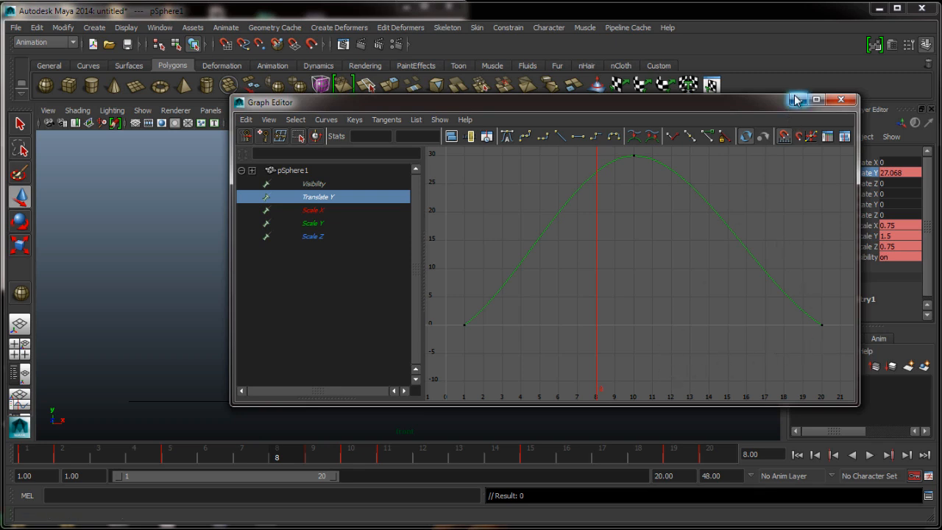
Delete all keys on the Scale X, Scale Y and Scale Z curves.
click(321, 211)
shift+click(316, 236)
drag(452, 288, 847, 376)
key(Delete)
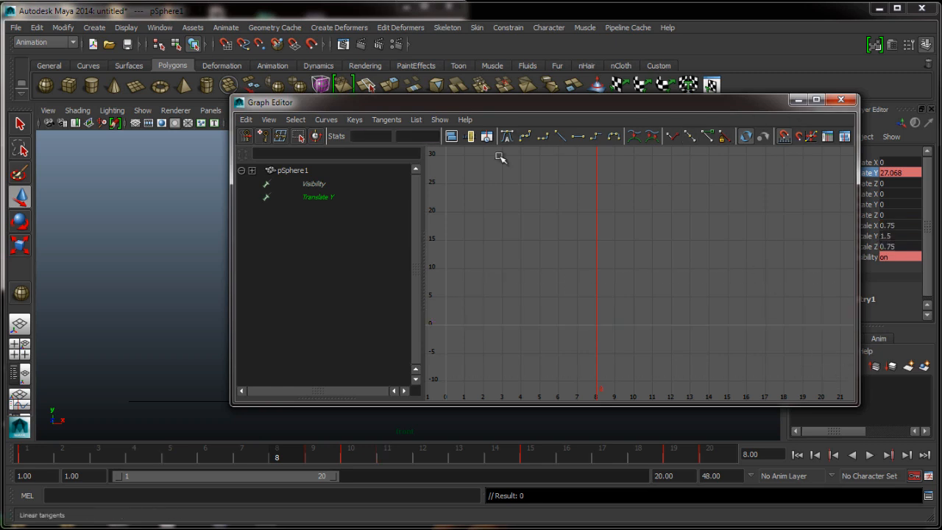
Show the Translate Y curve, move the Graph Editor aside to reveal the sphere, and play back the simplified bounce.
click(320, 197)
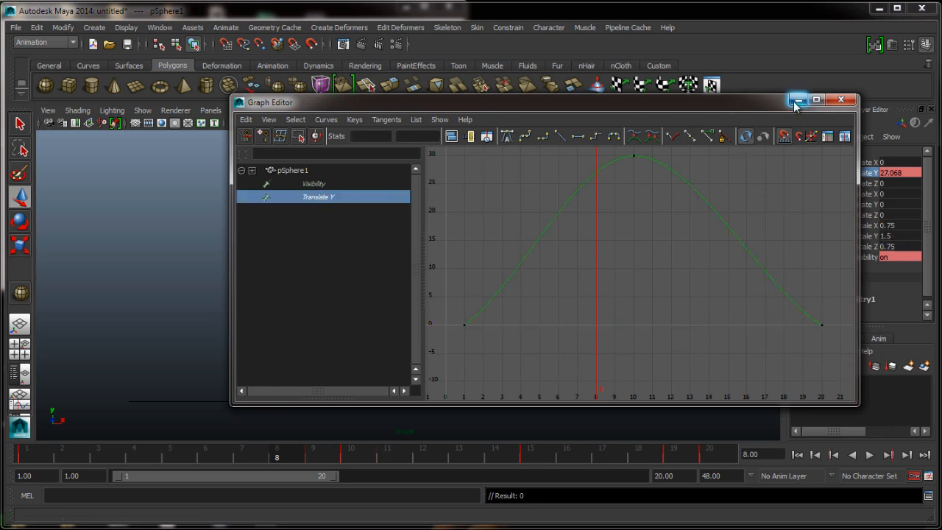
drag(661, 110, 695, 110)
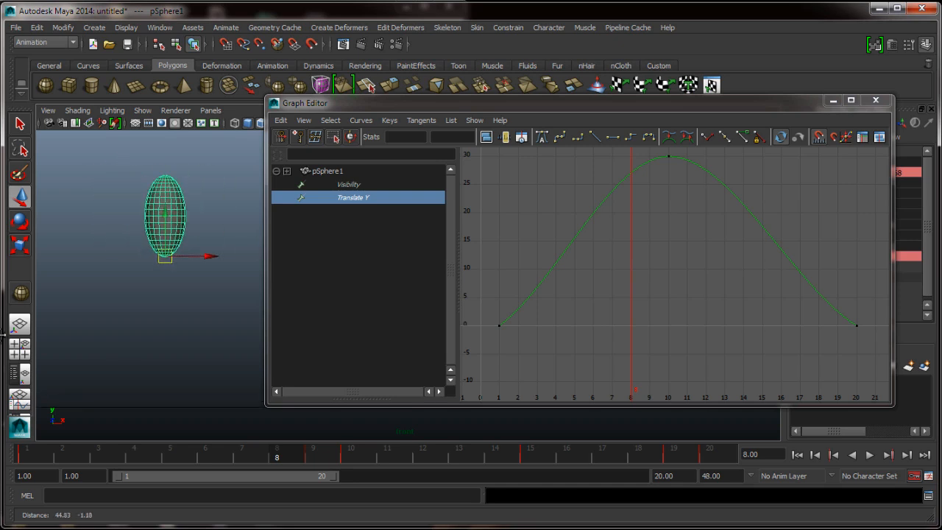
click(870, 455)
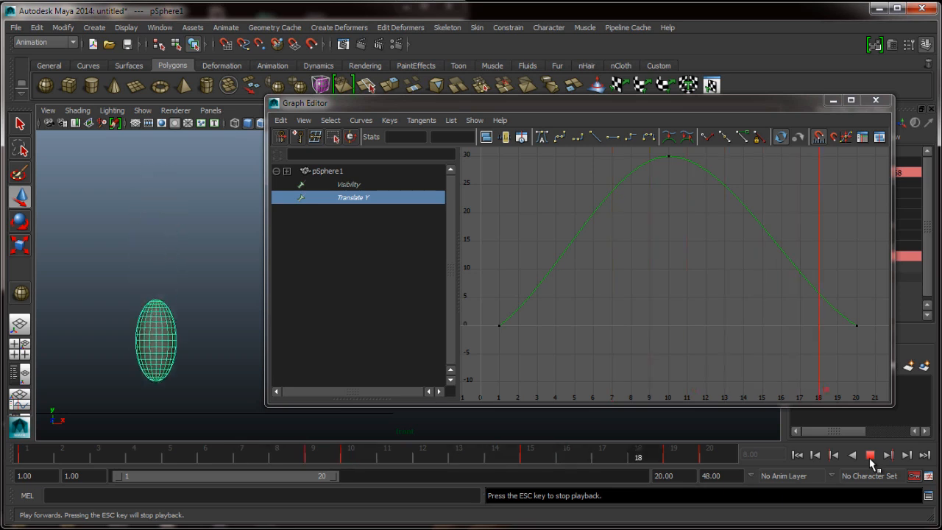
click(870, 455)
Steepen the outgoing tangent at frame 1 and the incoming tangent at frame 20 to round the Translate Y arc.
drag(487, 279, 516, 289)
middle_drag(564, 338, 552, 313)
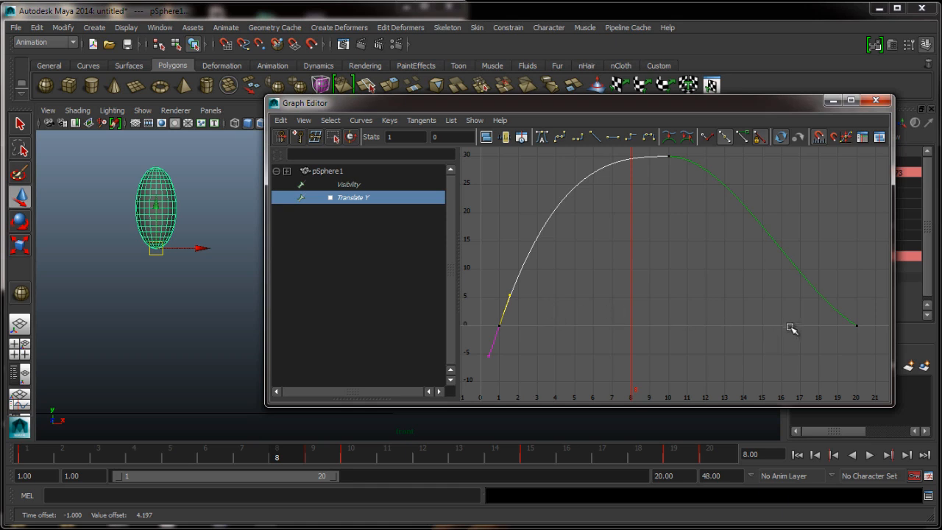
drag(789, 325, 898, 330)
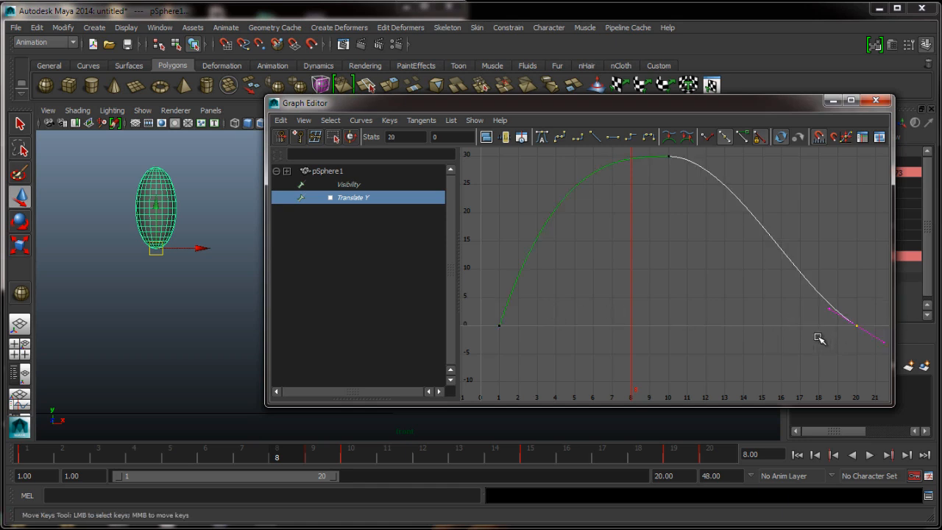
click(834, 308)
middle_drag(809, 352, 823, 333)
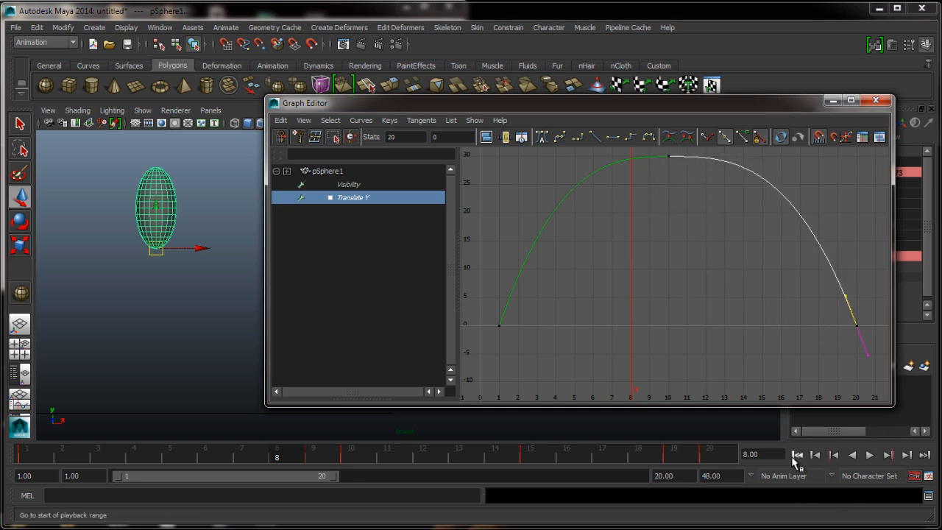
Play back the bounce from frame 1 to review the rounded arc, and return to the first frame.
click(839, 455)
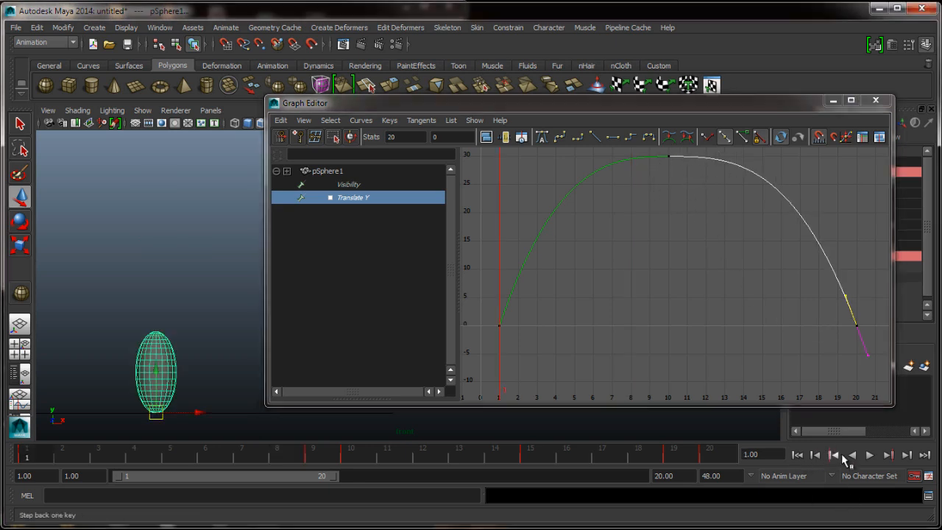
click(869, 455)
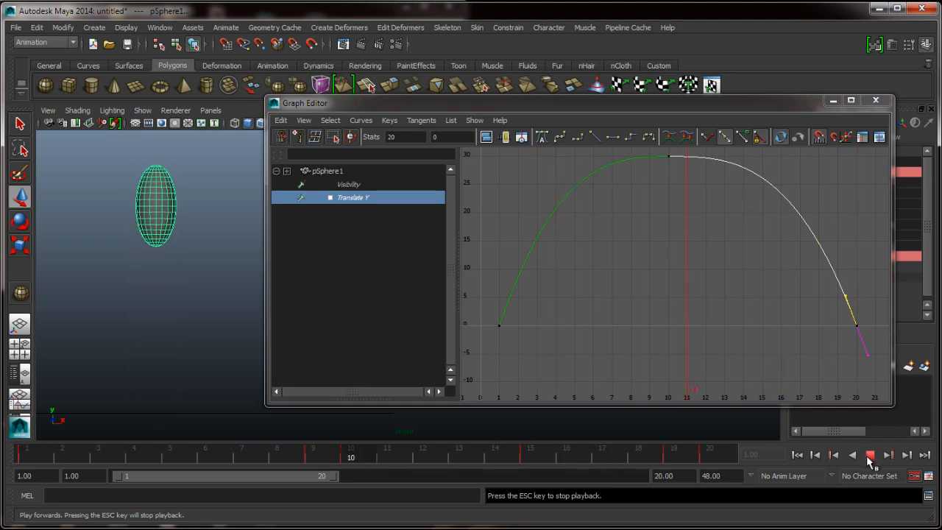
click(869, 456)
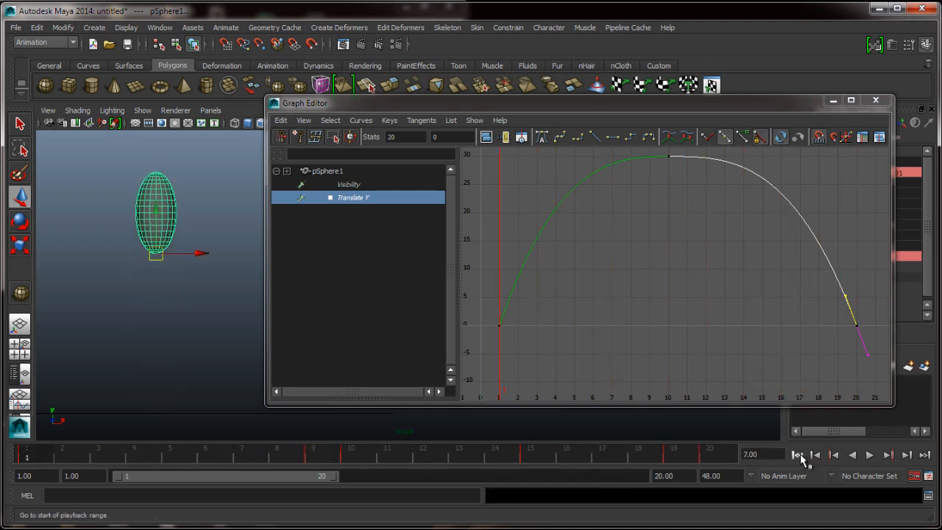
click(797, 455)
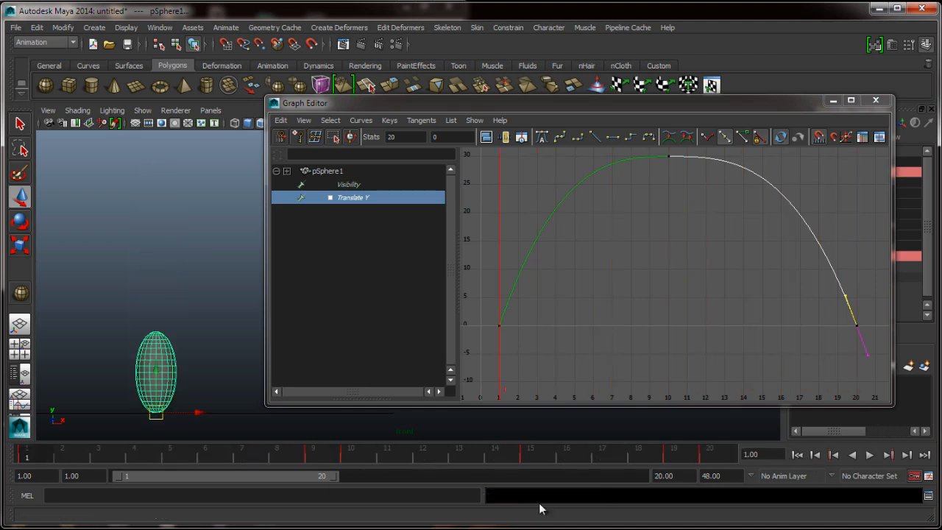
Minimize the Graph Editor and delete the leftover keys at frames 9, 19 and 15 from the timeline.
drag(316, 456, 345, 458)
click(324, 458)
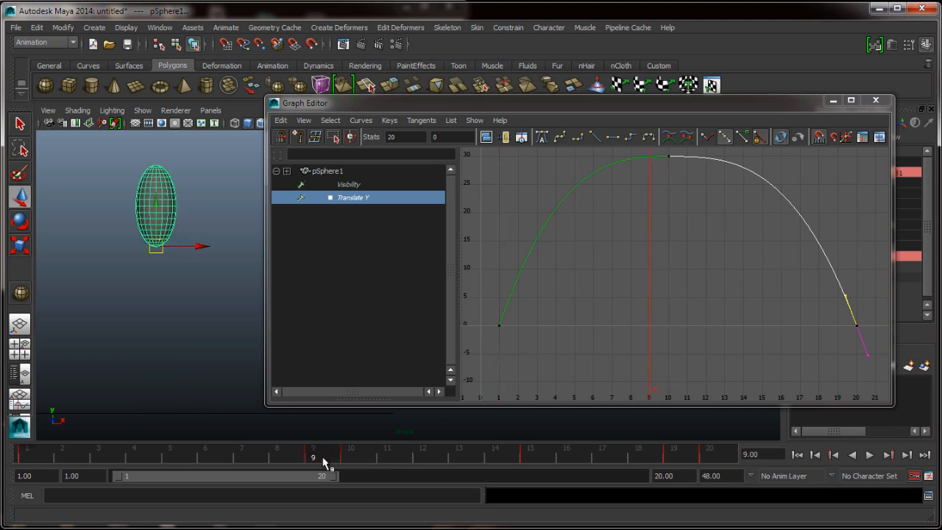
click(831, 101)
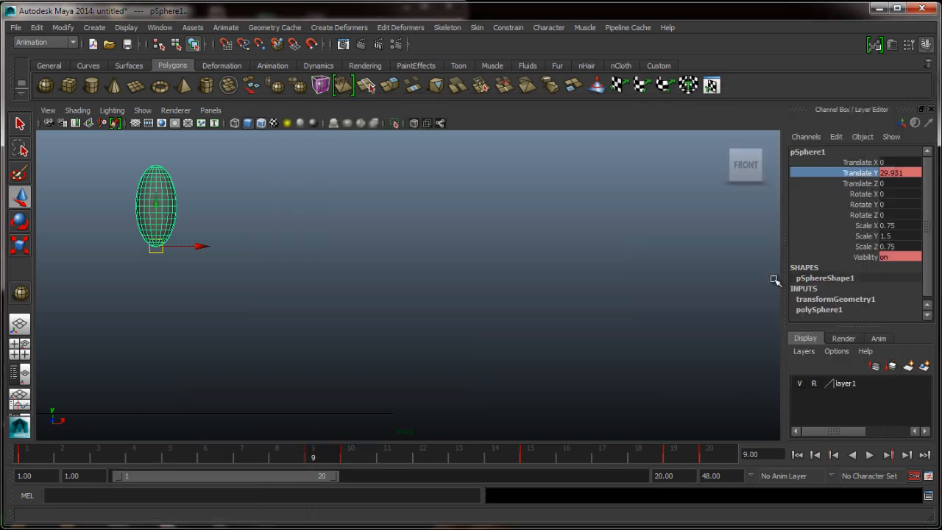
right_click(324, 456)
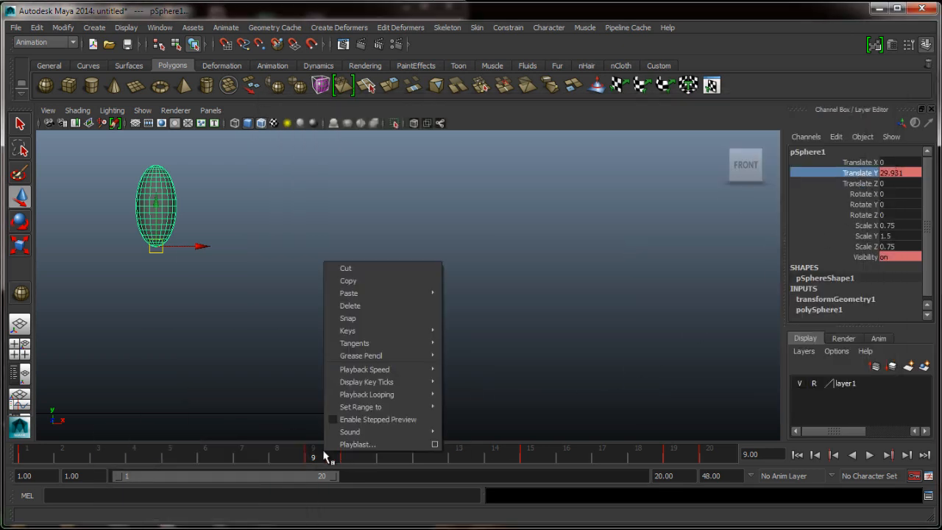
click(385, 305)
click(675, 453)
right_click(677, 452)
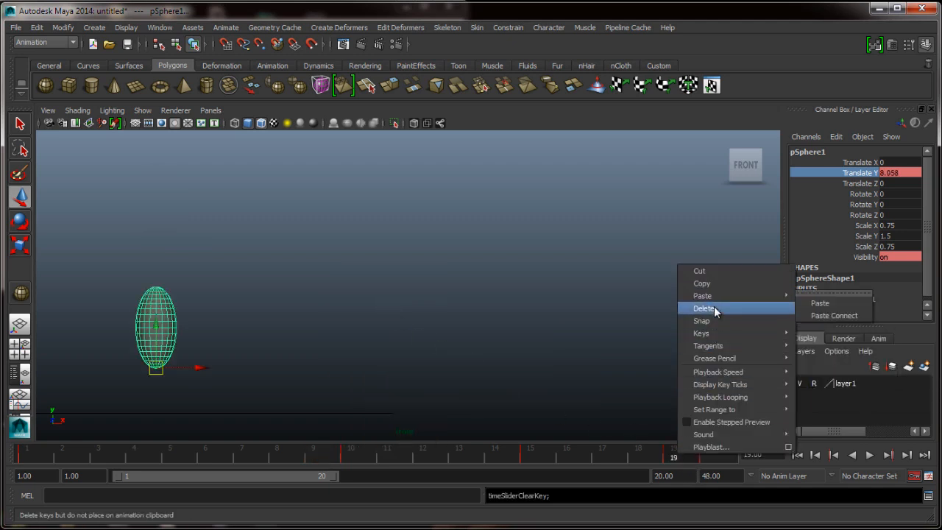
click(714, 309)
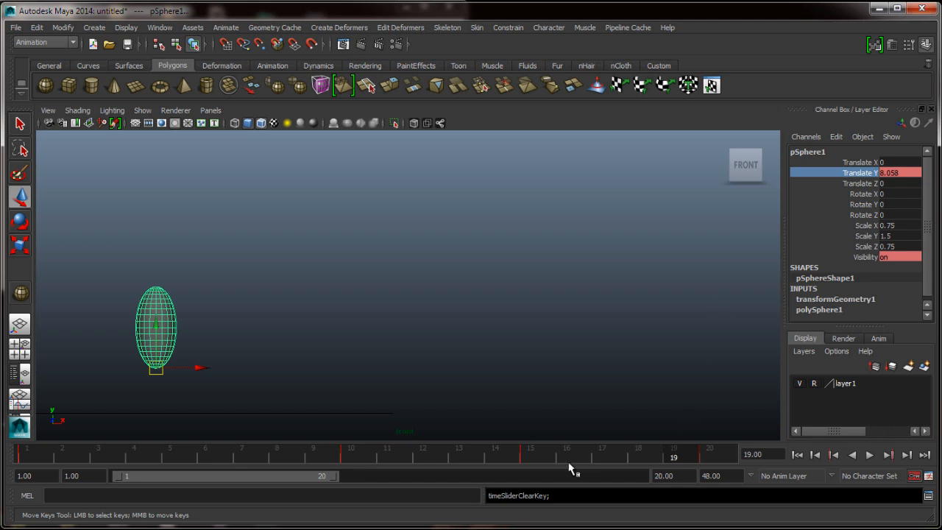
click(522, 455)
right_click(523, 454)
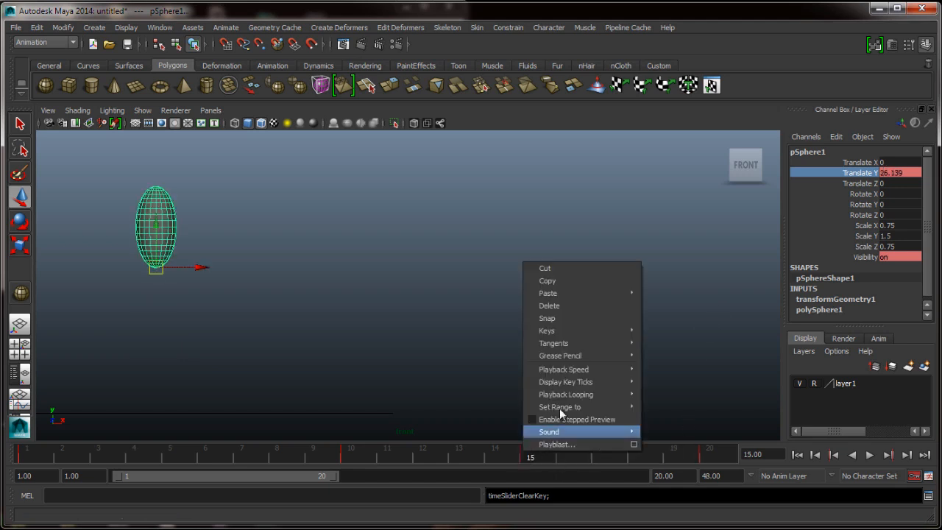
click(588, 309)
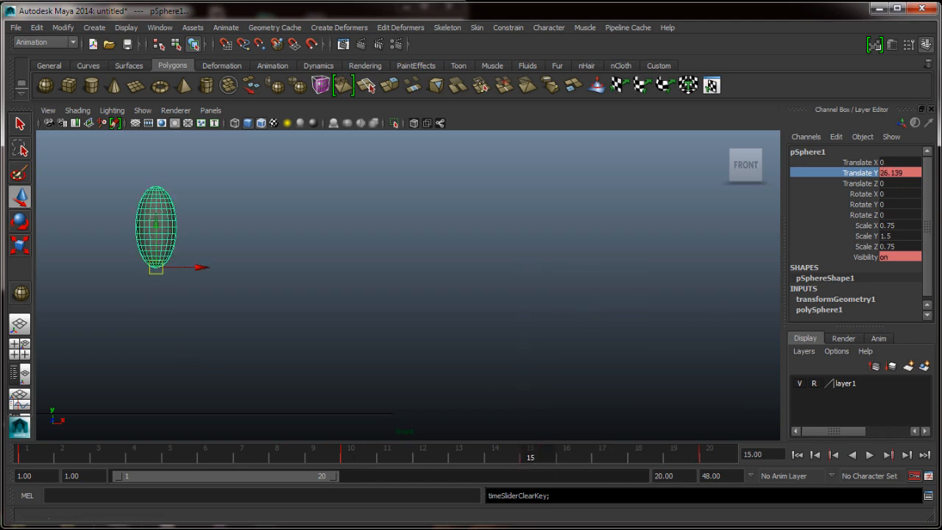
Restore the Graph Editor and make the Translate Y tangents at frames 1 and 20 less steep for a narrower arc.
click(248, 526)
key(f)
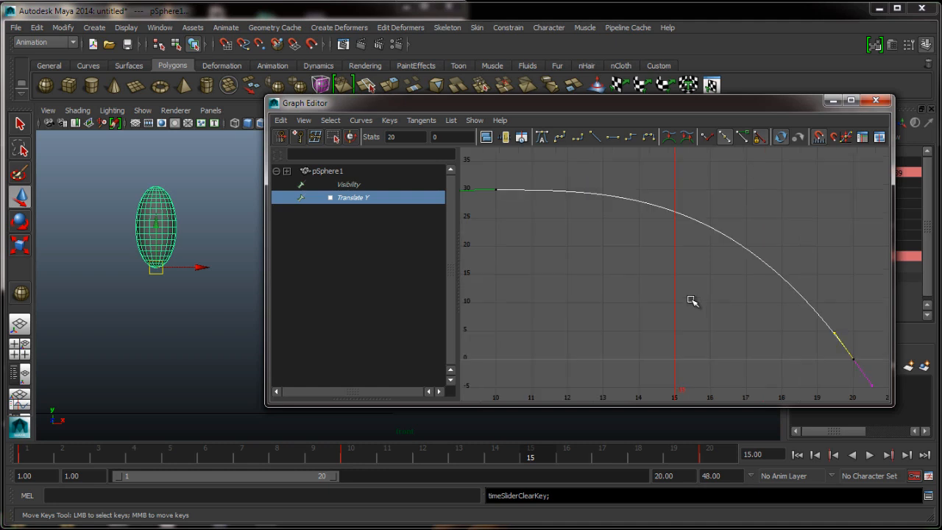
click(621, 325)
key(a)
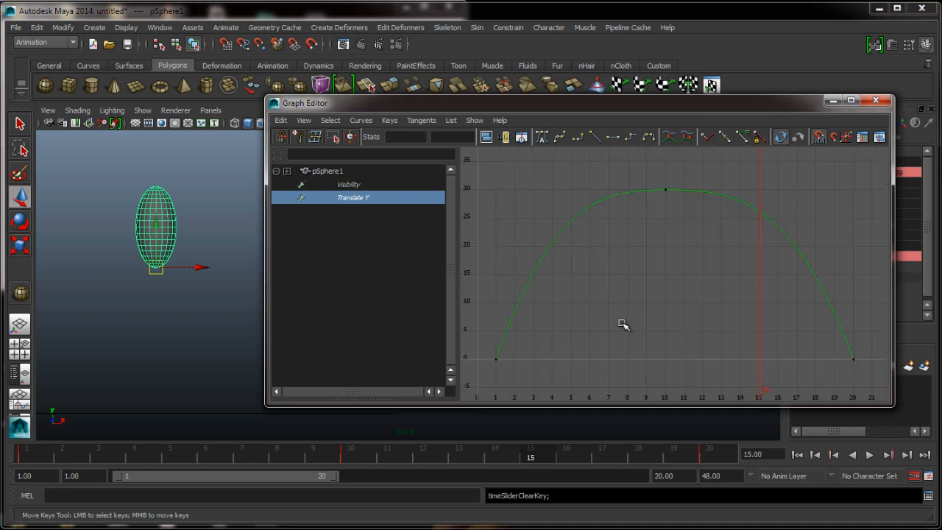
drag(479, 339, 518, 388)
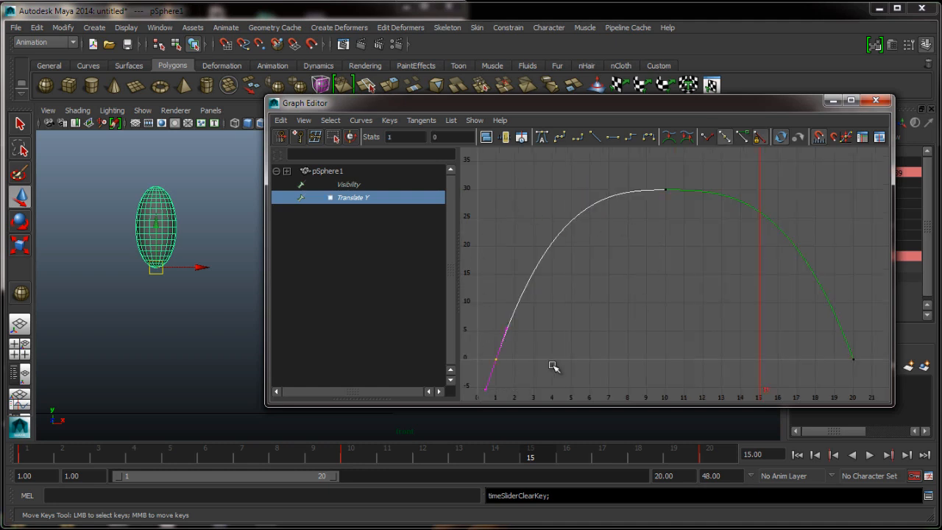
middle_drag(557, 326, 566, 326)
drag(810, 329, 856, 315)
middle_drag(855, 312, 853, 318)
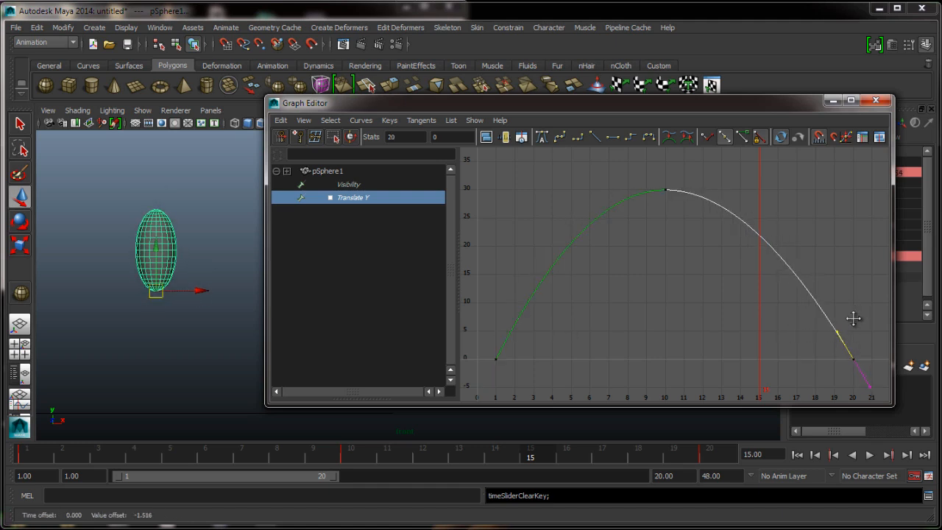
Play back the bounce to review the narrower arc, and return to the first frame.
click(869, 456)
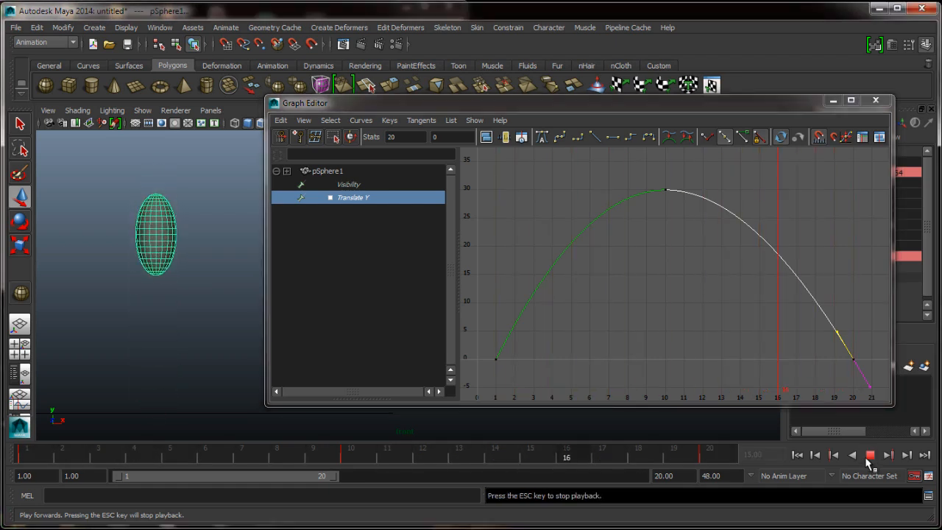
click(869, 456)
click(797, 454)
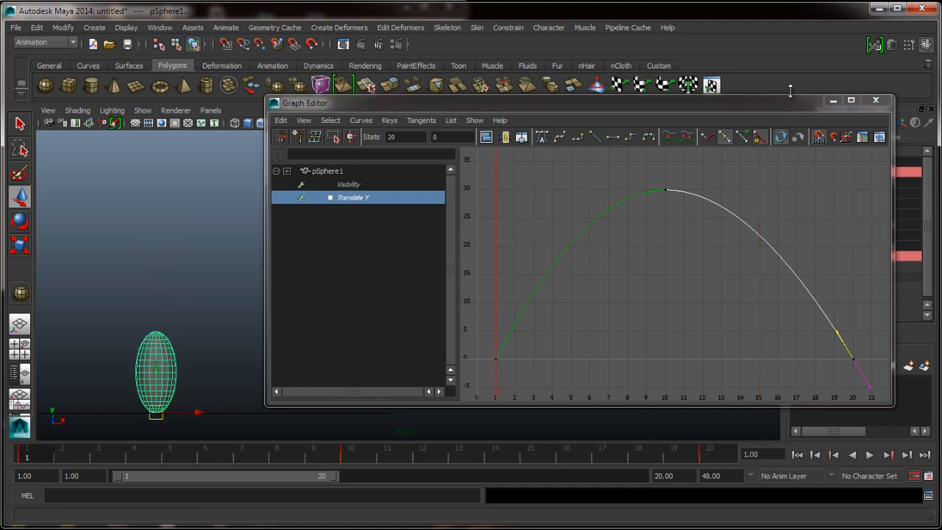
Minimize the Graph Editor and squash the sphere at frame 1 with Scale X and Z at 1.25 and Scale Y at 0.5.
click(833, 101)
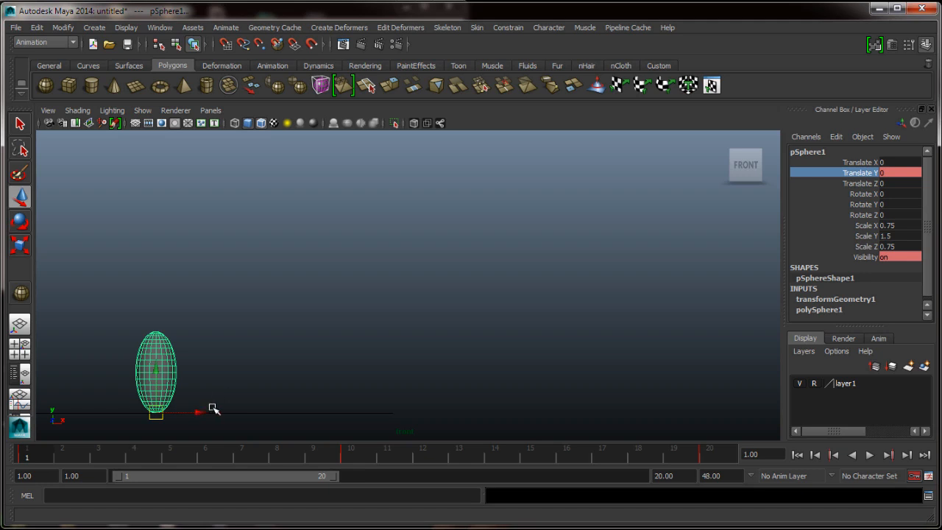
double_click(893, 236)
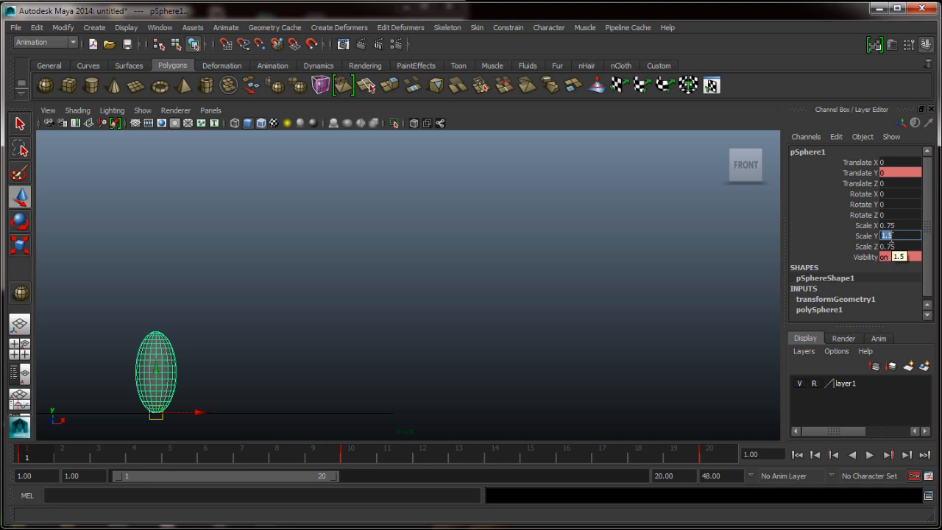
double_click(896, 226)
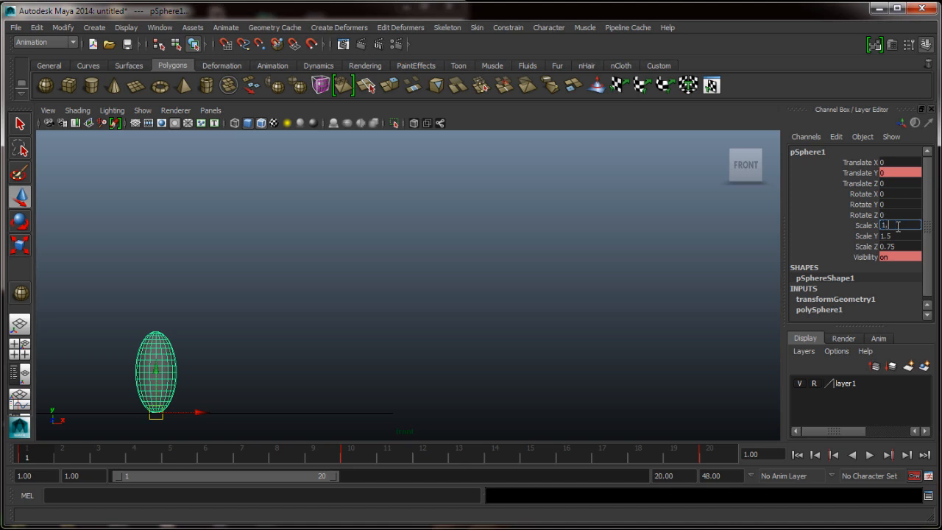
key(Return)
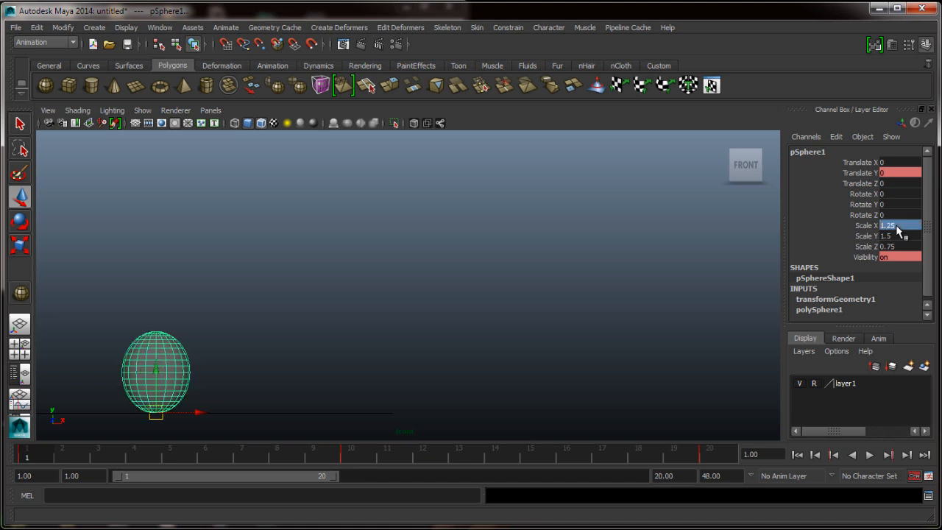
double_click(907, 247)
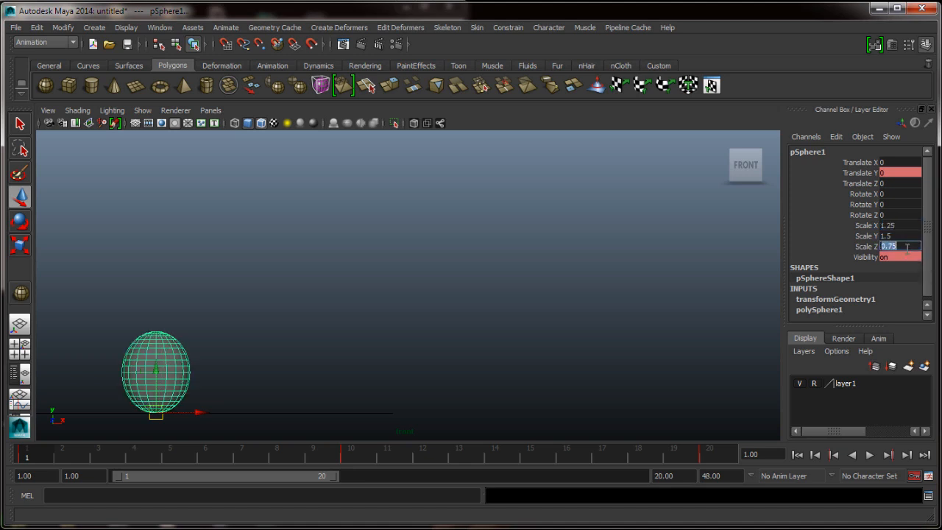
key(Return)
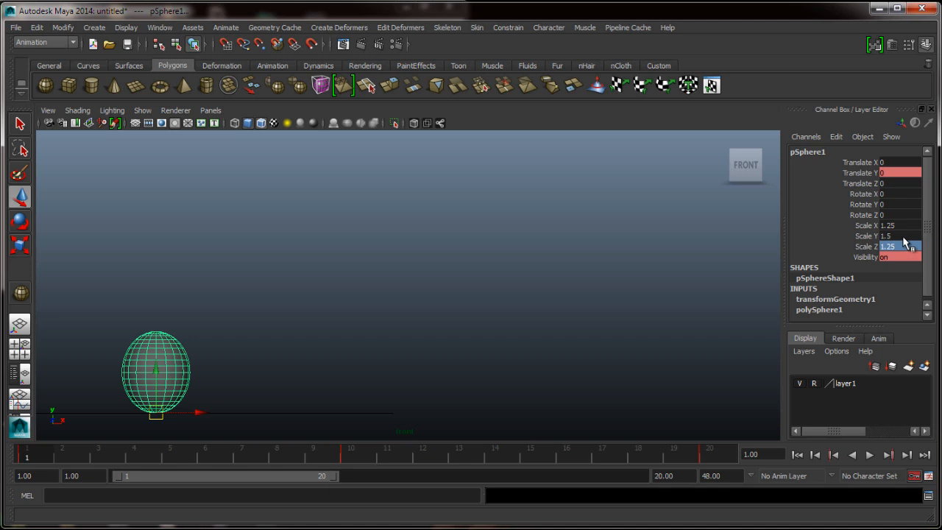
double_click(904, 236)
key(BackSpace)
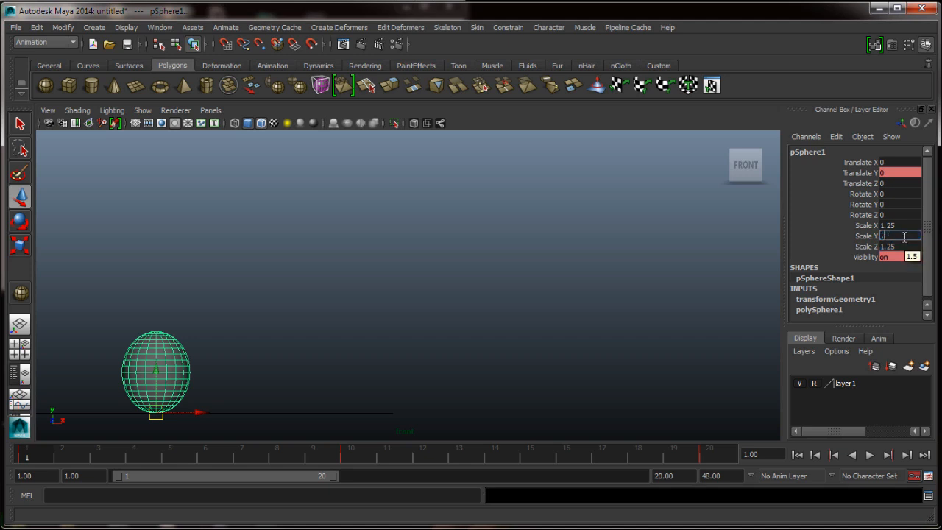
text(.5)
key(Return)
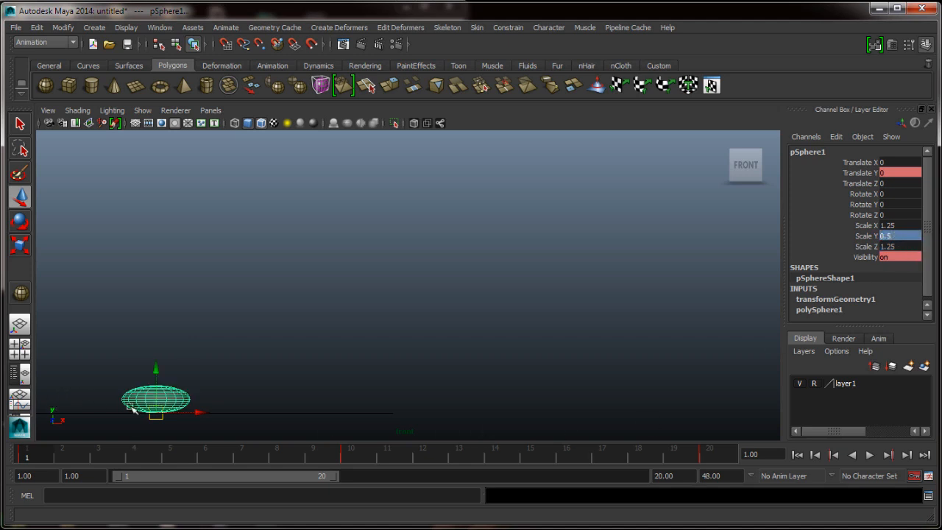
Scrub to frame 10 and back to frame 1, and key only the Scale X, Y and Z channels there.
key(alt+v)
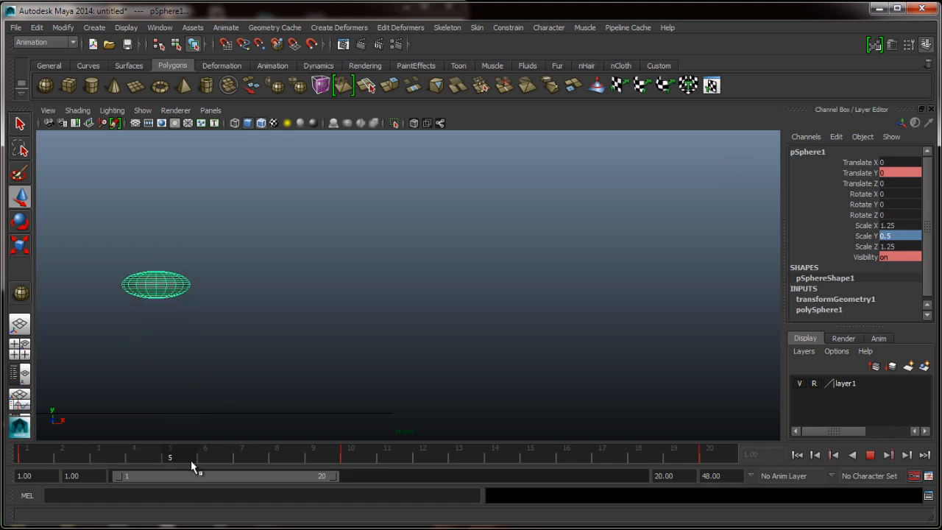
click(356, 458)
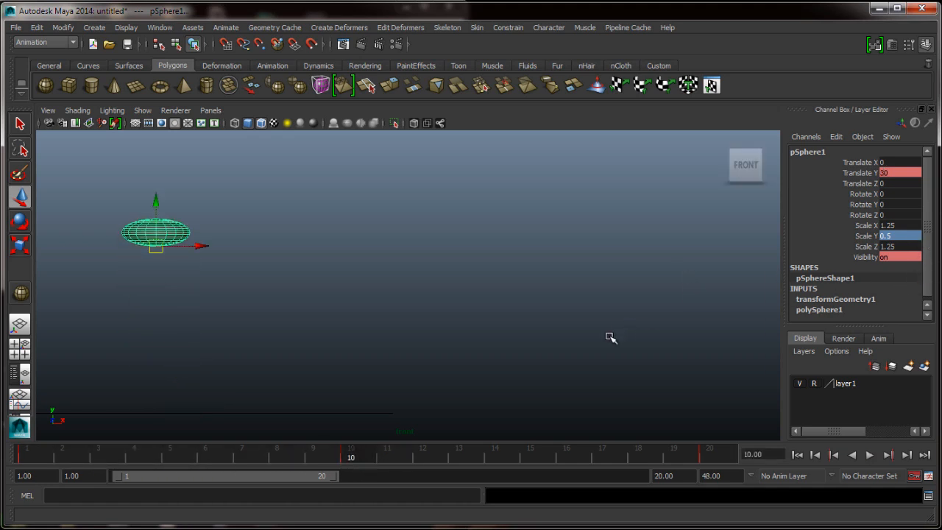
click(25, 459)
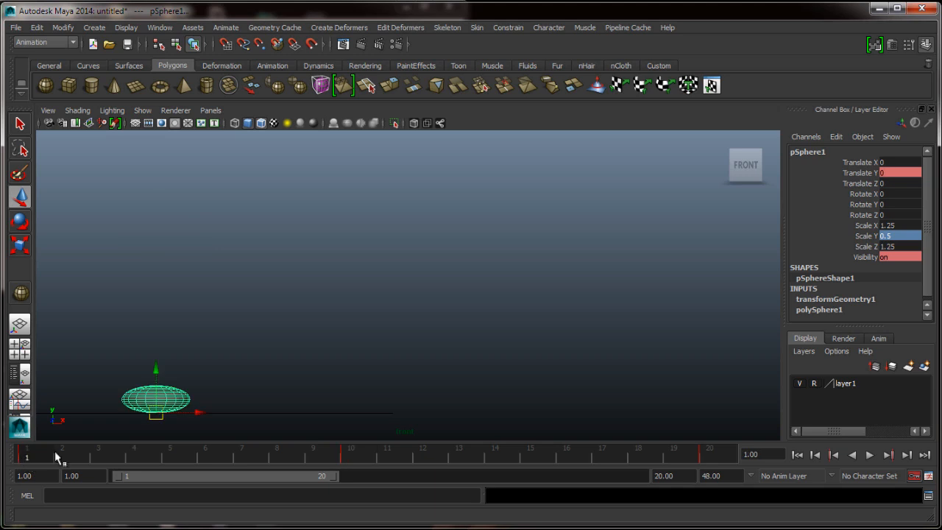
drag(873, 225, 876, 248)
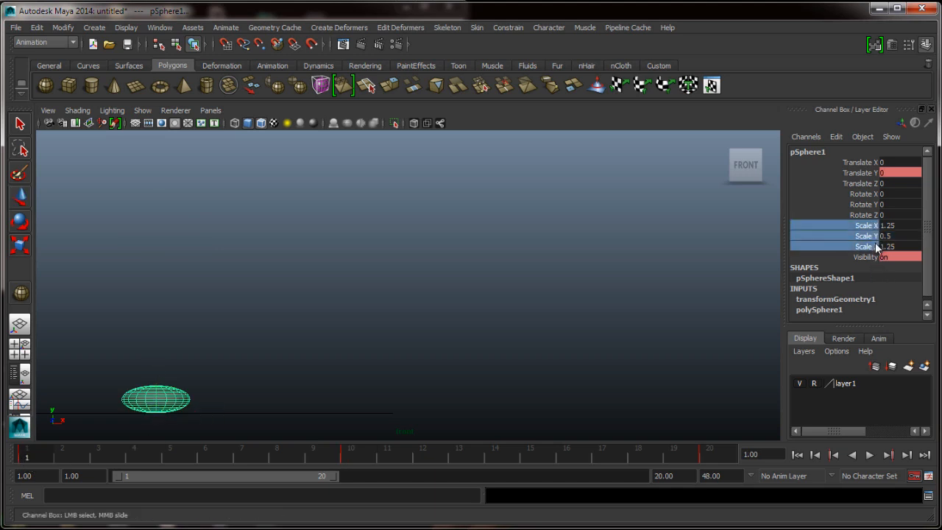
right_click(875, 247)
click(876, 265)
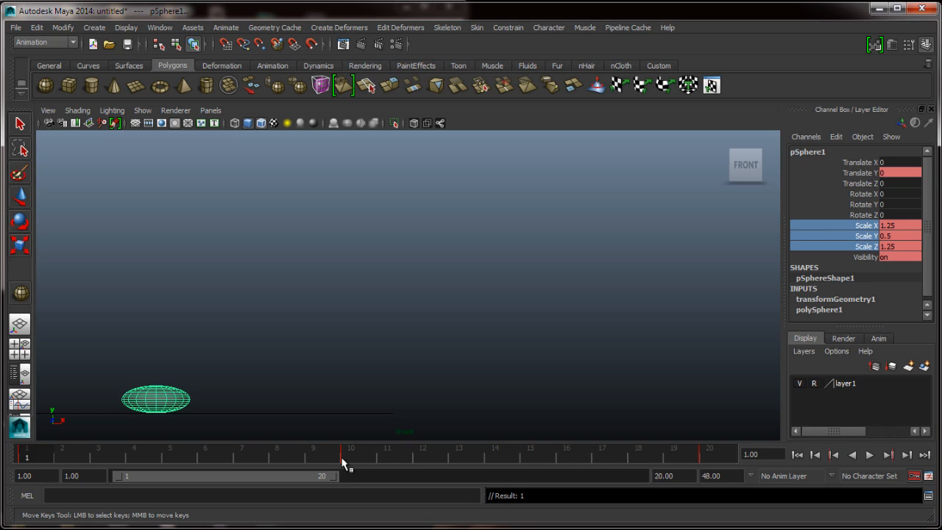
Set Scale X, Y and Z to 1 at frame 10 so the sphere is round at the peak.
click(343, 458)
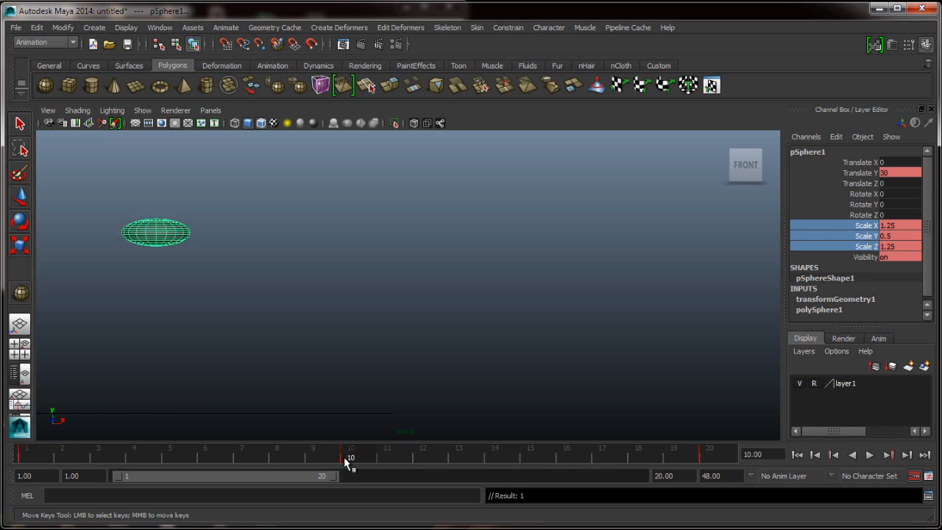
click(905, 235)
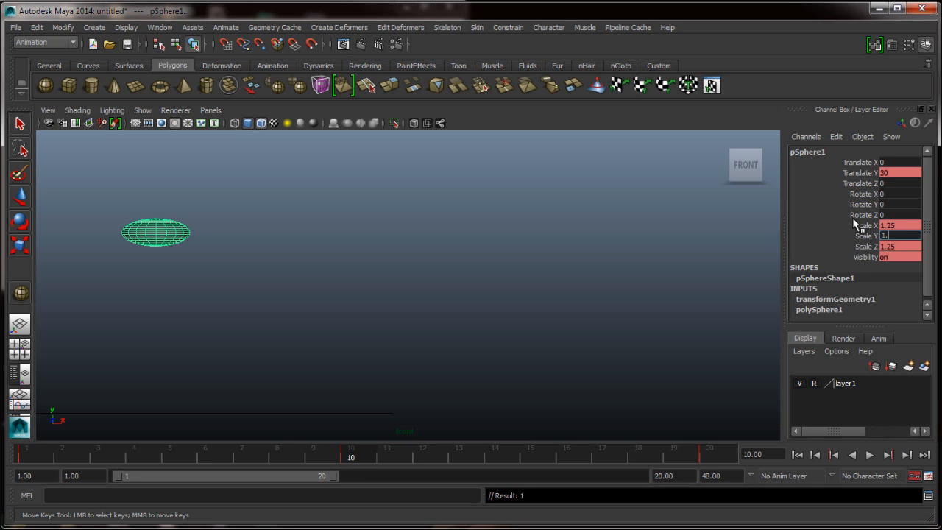
key(BackSpace)
key(BackSpace)
drag(898, 226, 904, 246)
text(1)
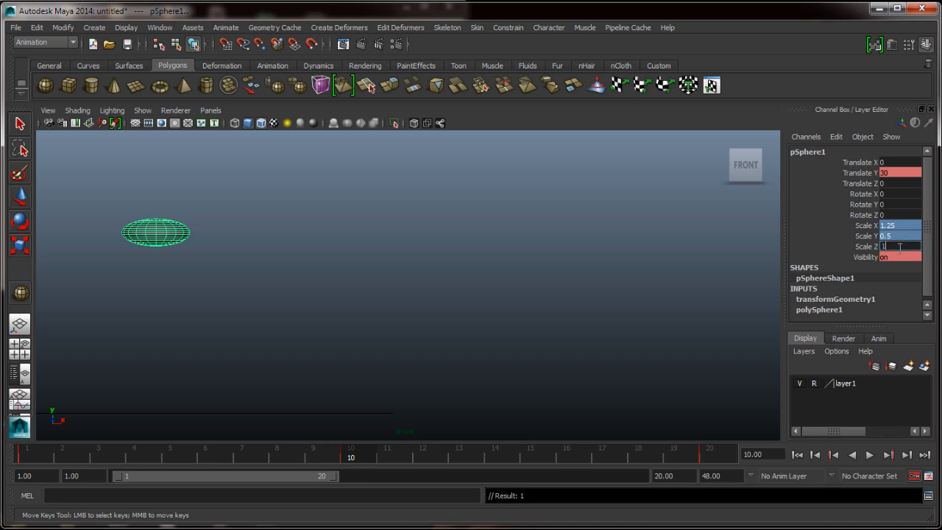
key(Return)
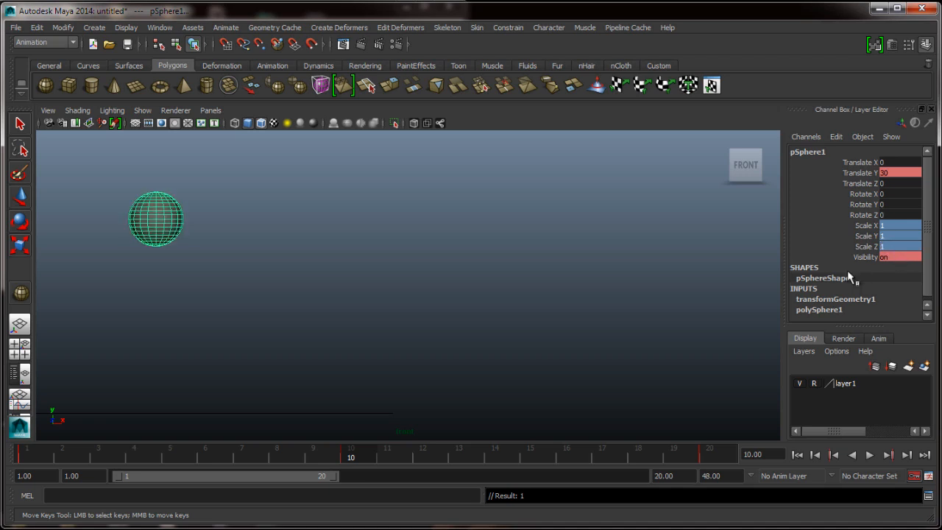
Copy the squashed pose from frame 1 to frame 20, key all channels there, and play back the bounce.
click(24, 451)
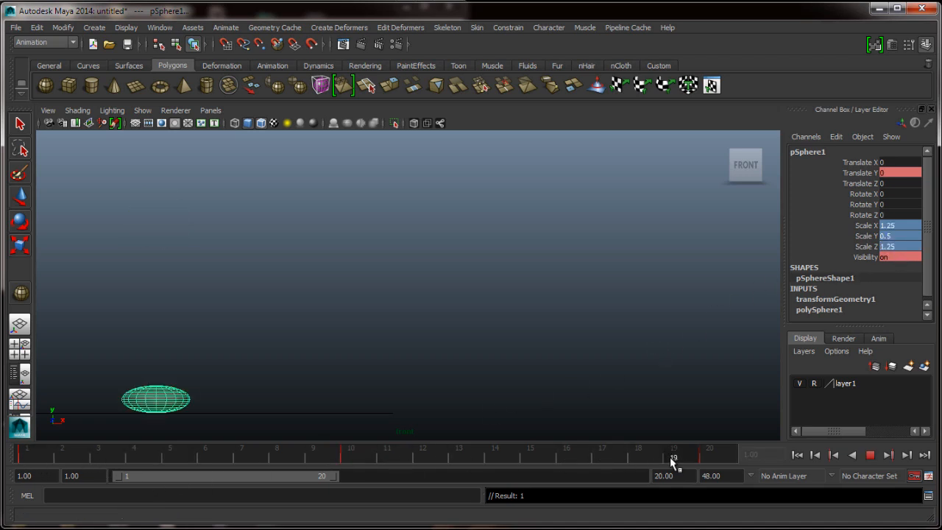
click(710, 458)
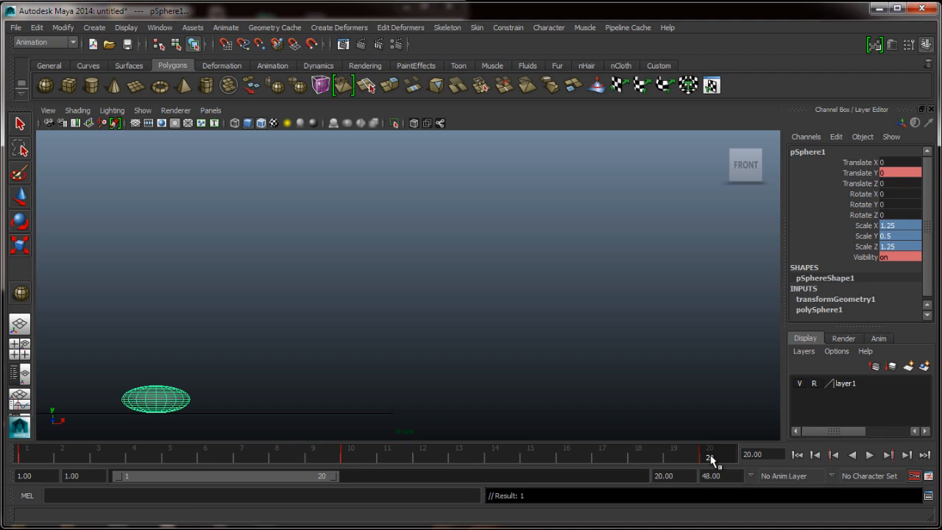
key(s)
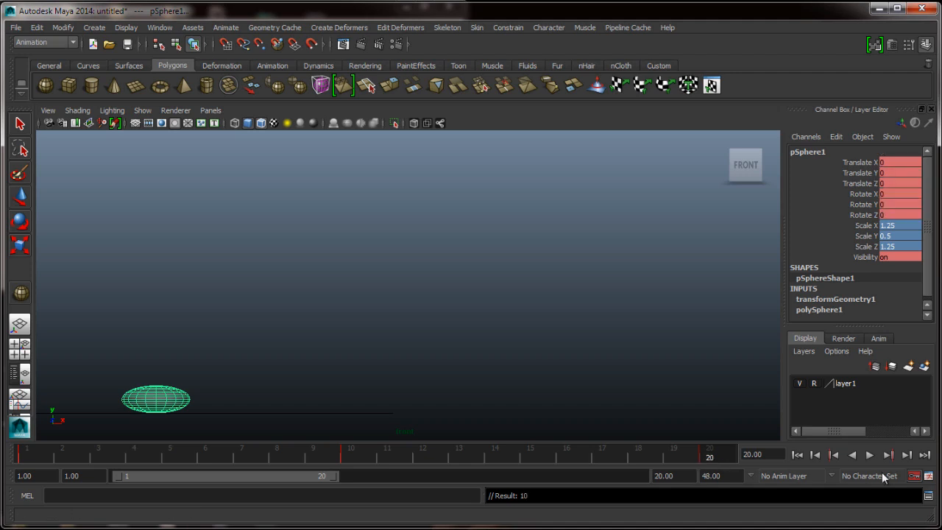
click(868, 455)
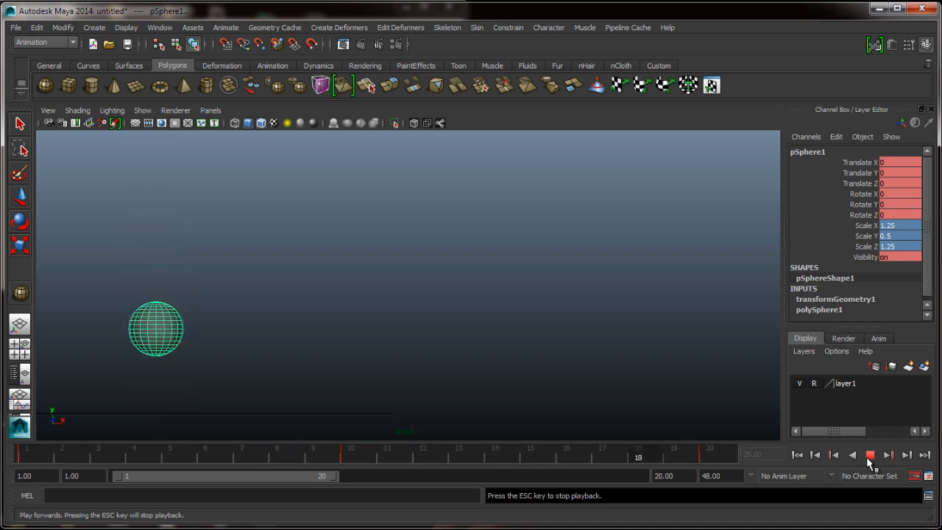
click(869, 455)
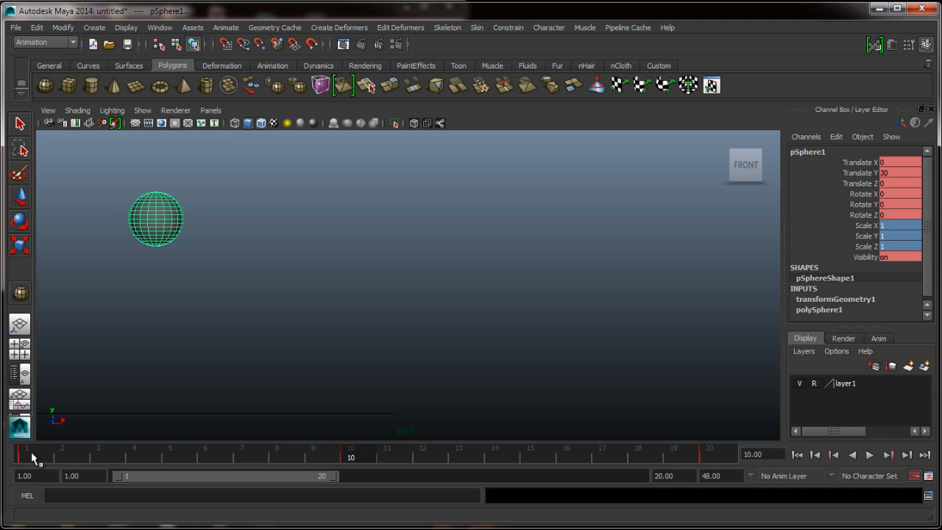
Stretch the sphere at frame 3 by setting Scale Y to 1.5 and Scale X and Z to 0.75.
drag(31, 456, 101, 461)
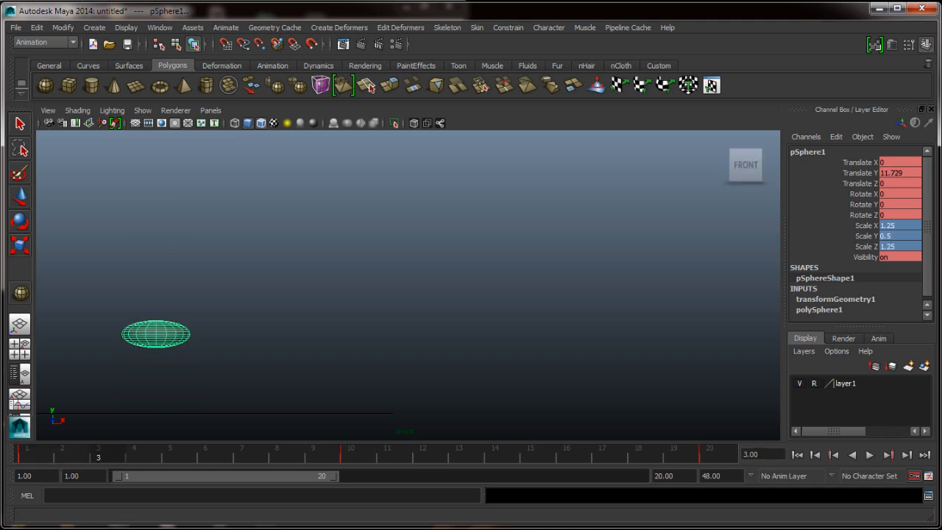
double_click(896, 235)
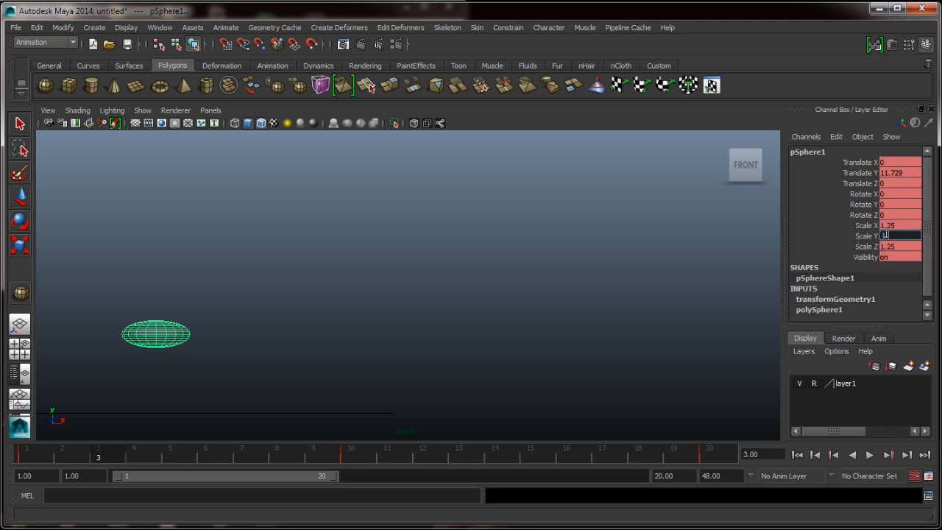
text(1)
key(Return)
double_click(889, 225)
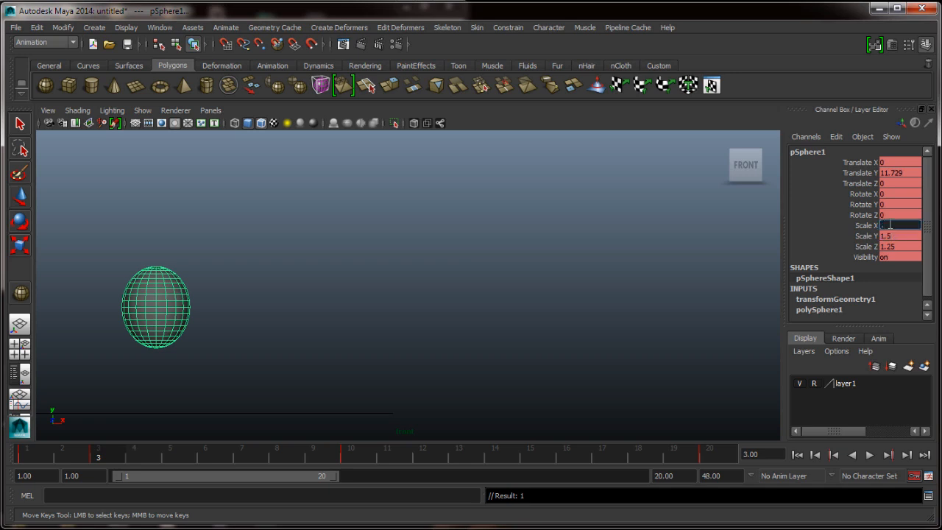
text(.75)
key(Return)
click(894, 257)
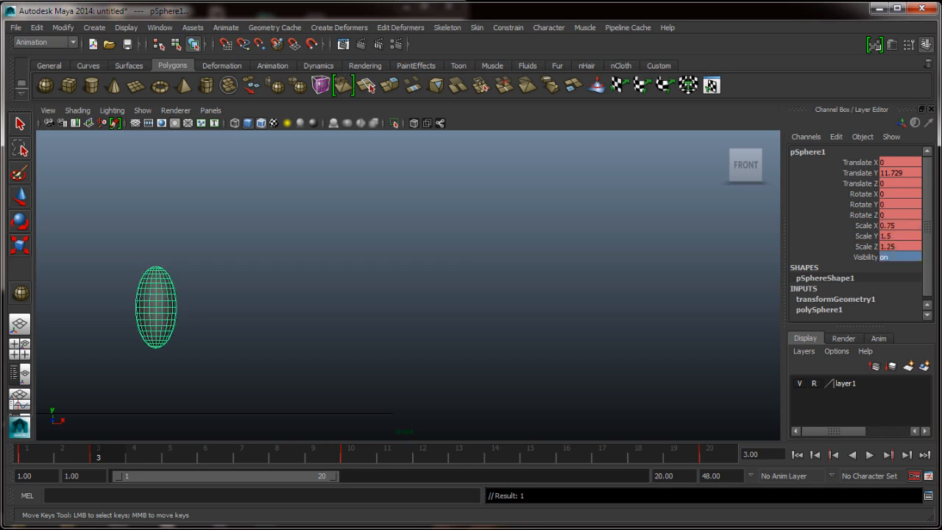
double_click(905, 224)
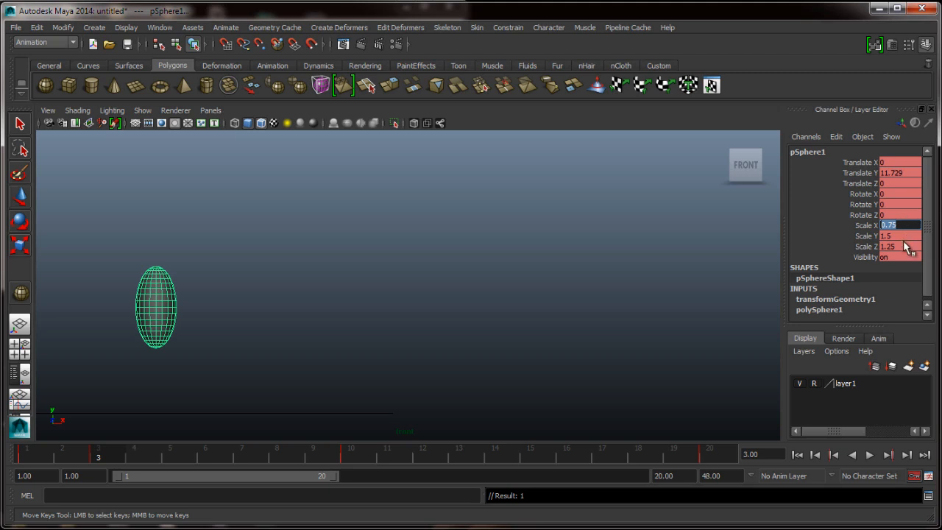
double_click(904, 246)
text(.75)
key(Return)
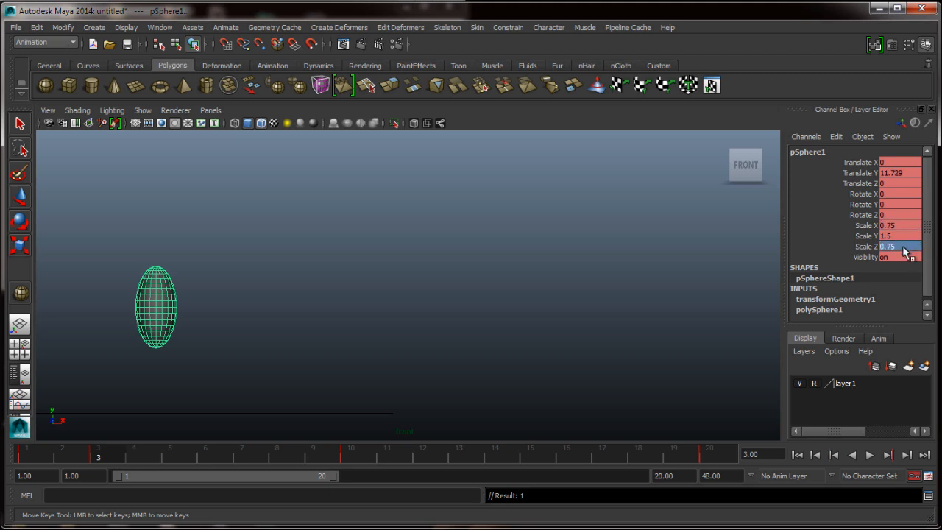
Scrub the animation from frame 1 to frame 20 to review the squash and stretch, and restore the Graph Editor.
click(797, 454)
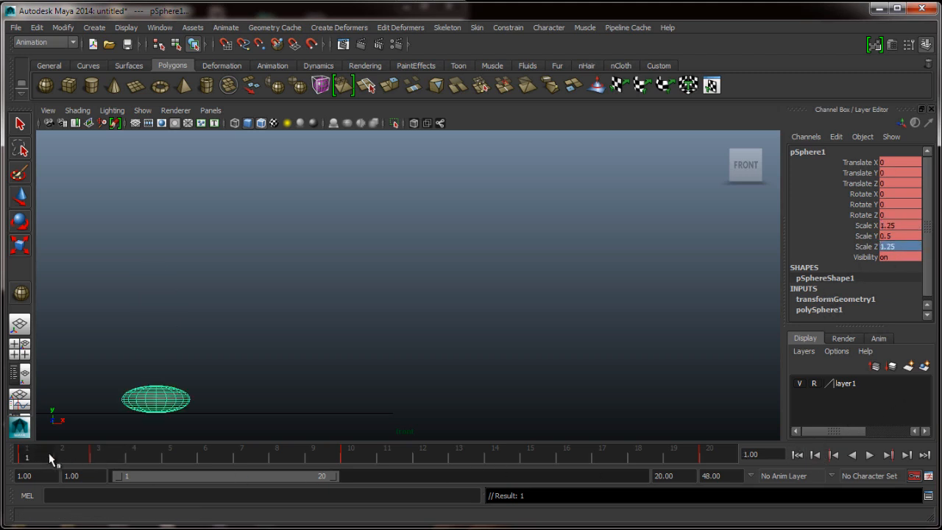
key(alt+v)
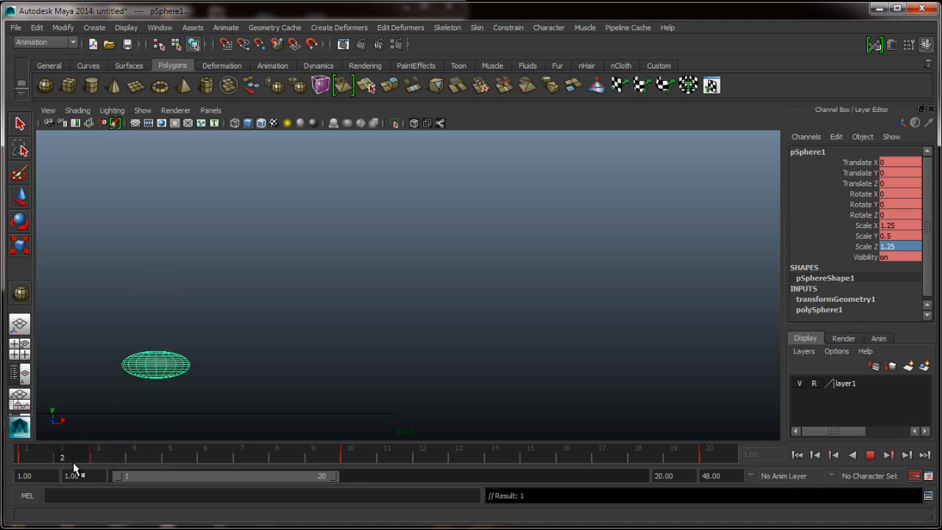
key(Escape)
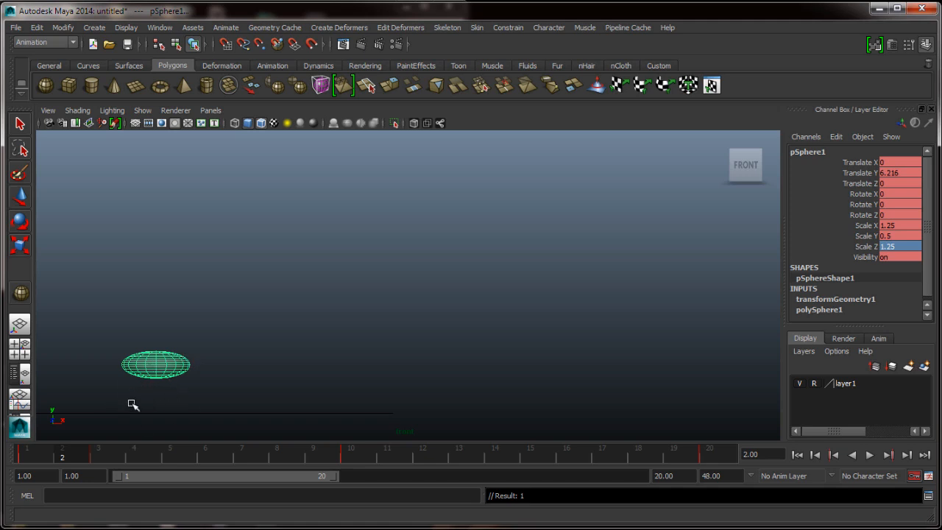
key(alt+v)
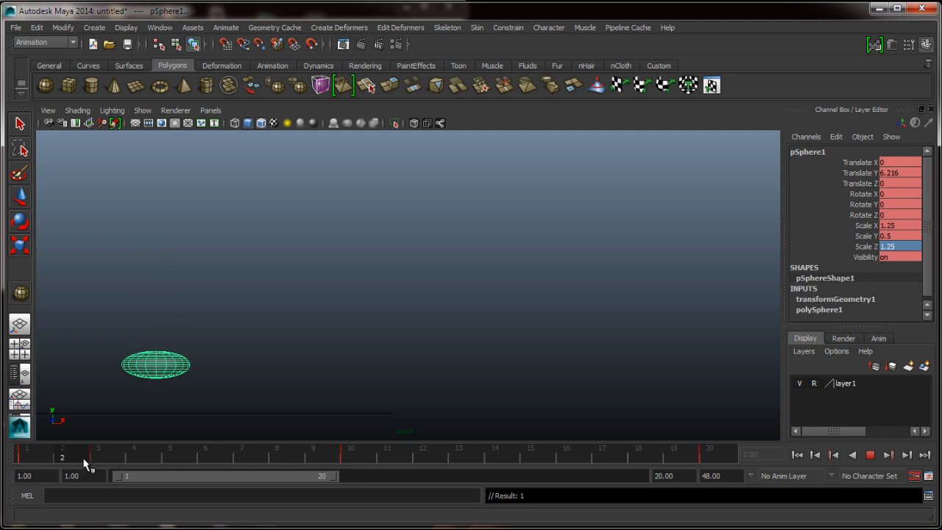
drag(99, 458, 724, 472)
click(147, 527)
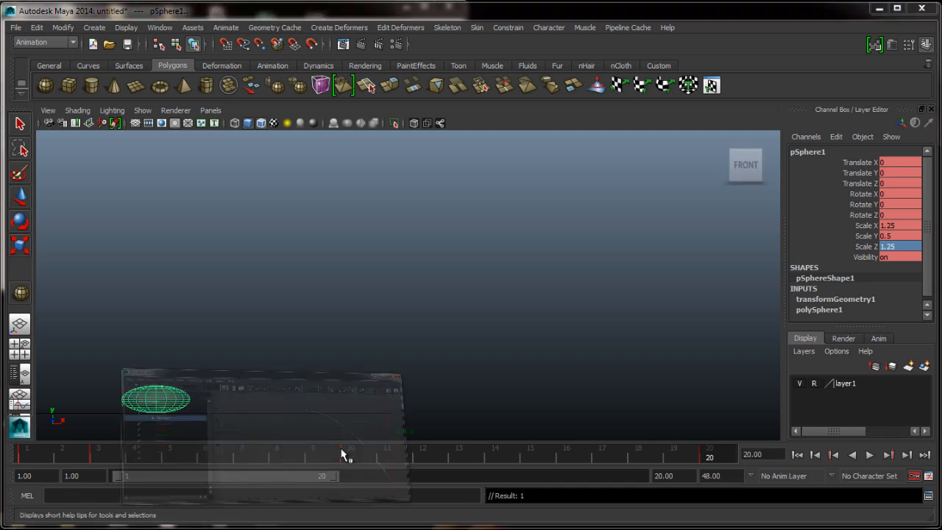
Try auto tangents on all keys of the Translate, Rotate and Scale curves, and undo the change.
click(704, 304)
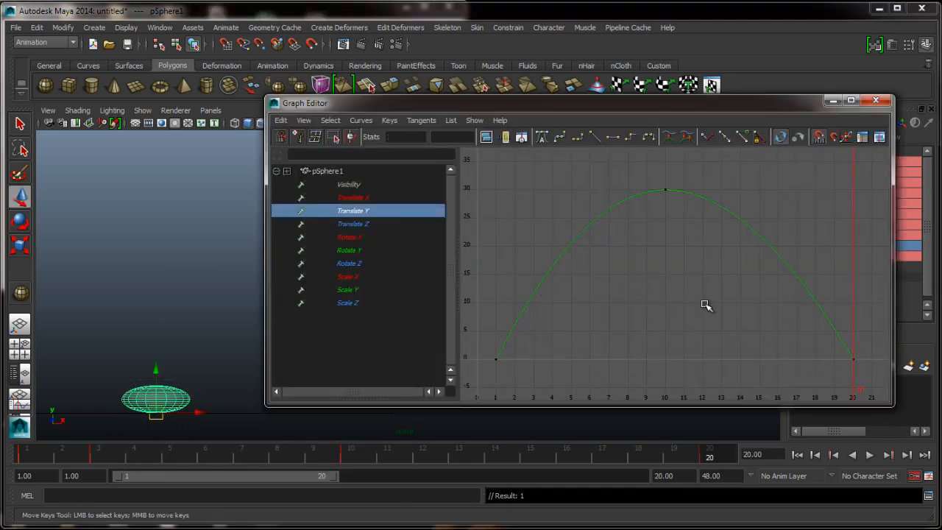
click(374, 199)
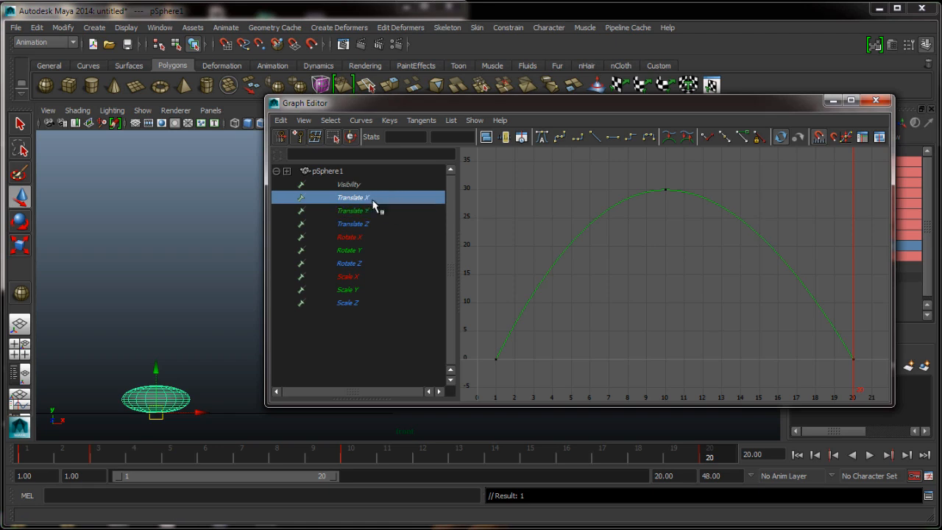
shift+click(355, 297)
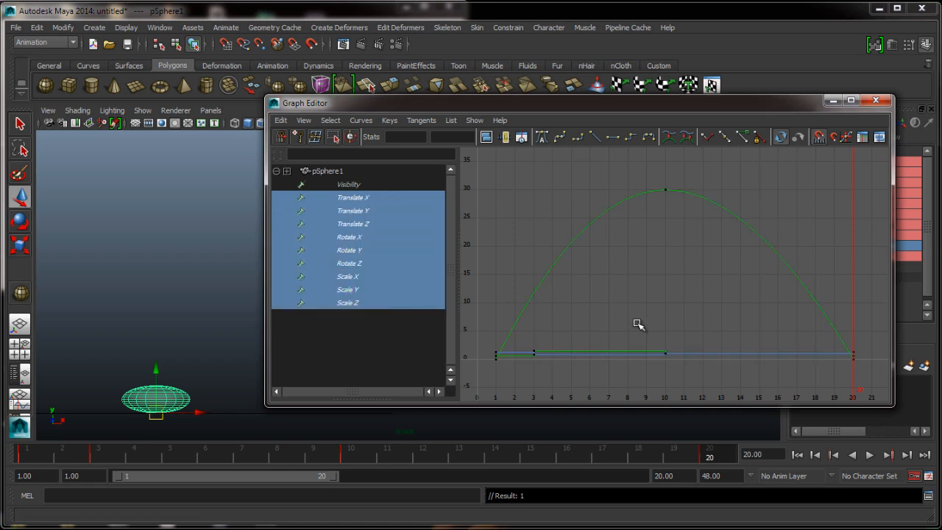
key(w)
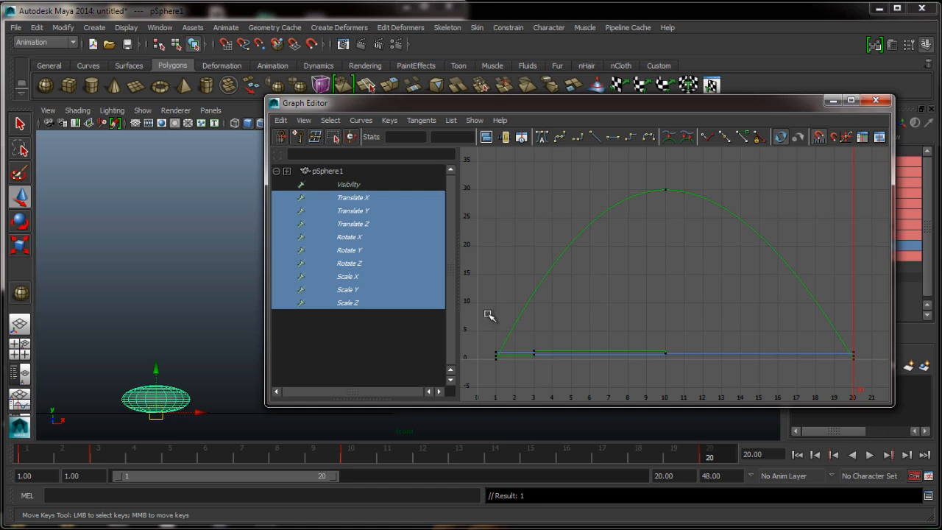
drag(490, 315, 864, 417)
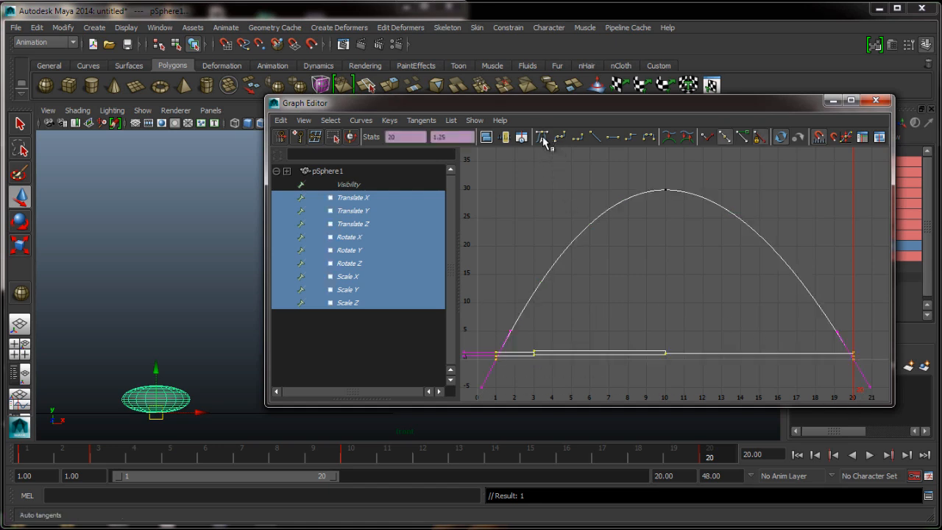
click(543, 138)
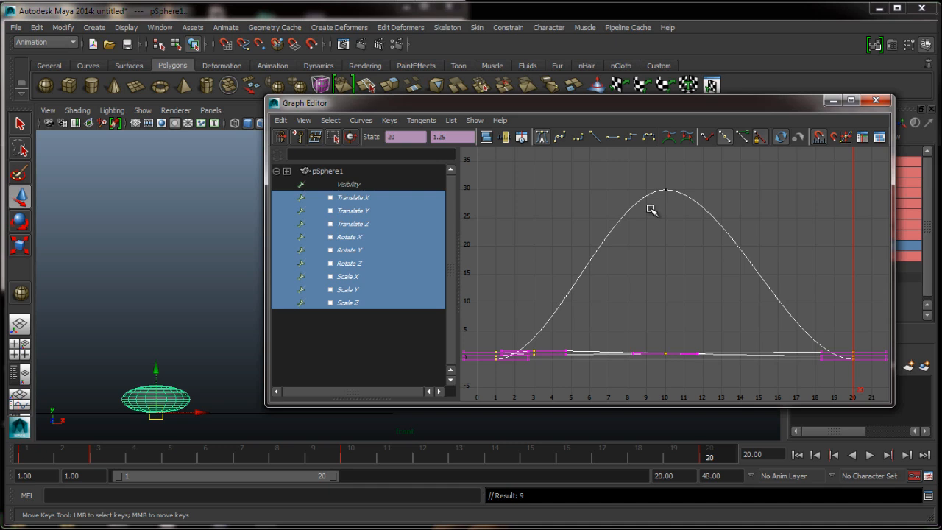
key(ctrl+z)
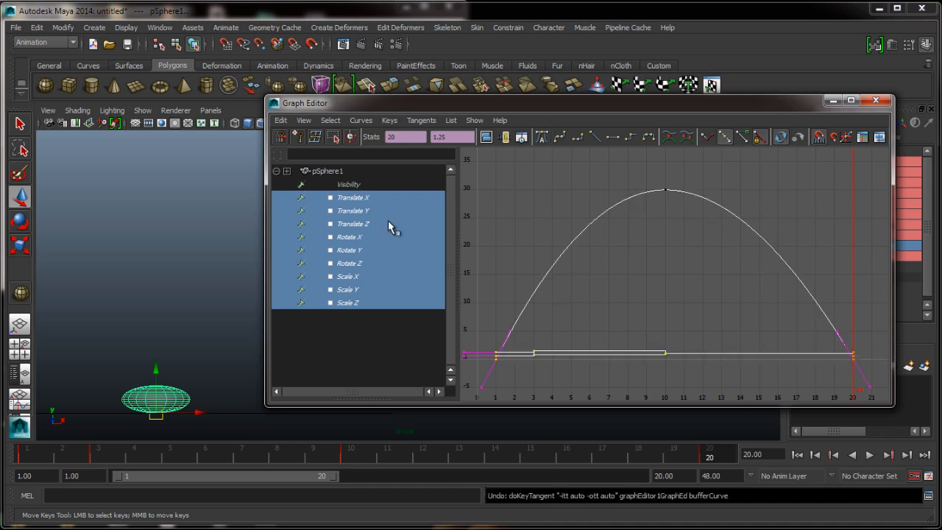
Apply auto tangents to all keys of the translate, rotate and scale curves except Translate Y.
ctrl+click(367, 211)
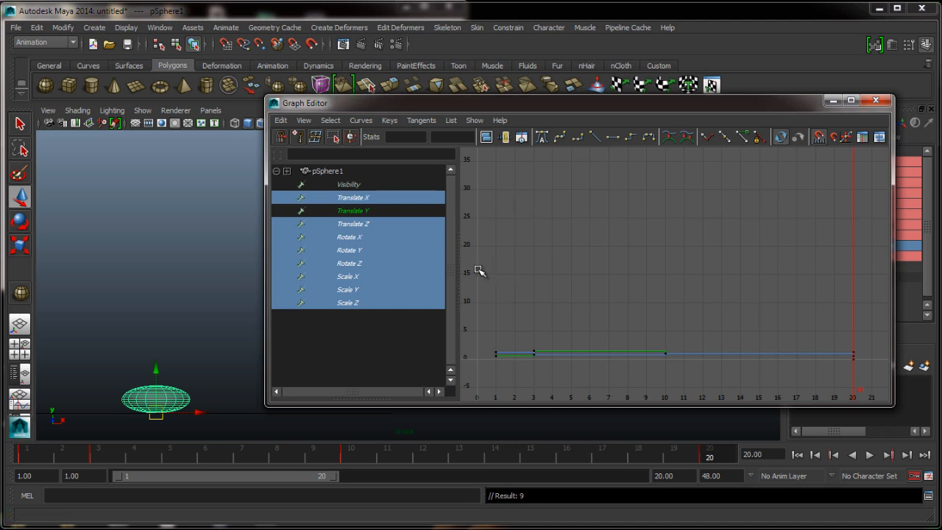
drag(479, 270, 901, 412)
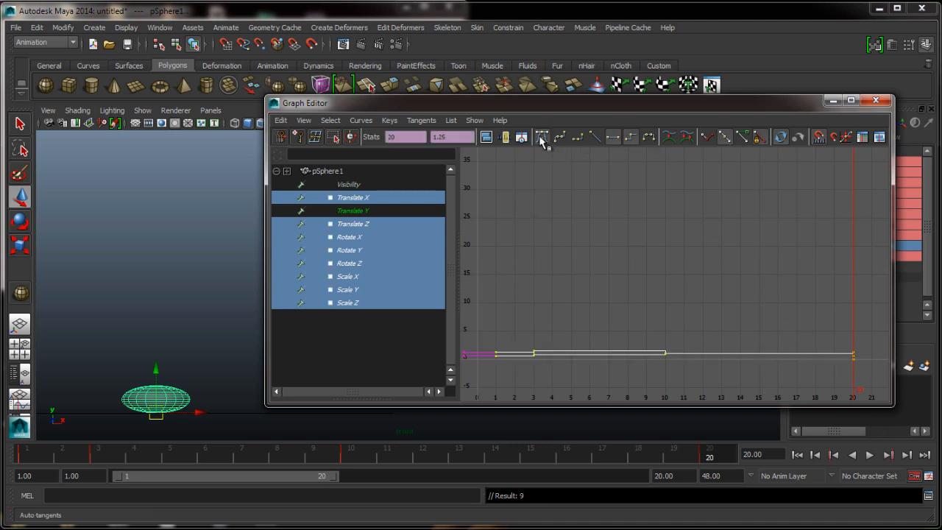
click(542, 136)
click(675, 247)
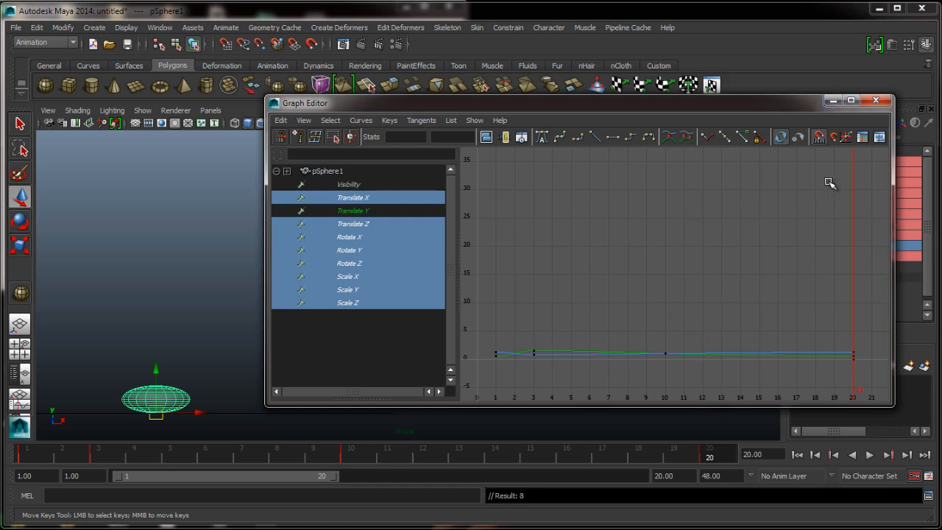
Minimize the Graph Editor and check the default in and out tangents in the animation preferences, leaving the settings unchanged.
click(832, 100)
click(929, 475)
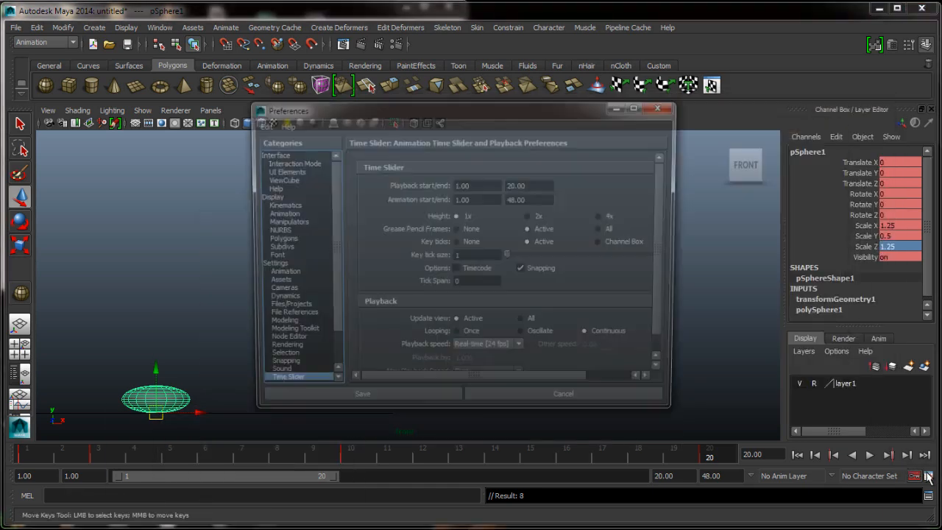
click(283, 275)
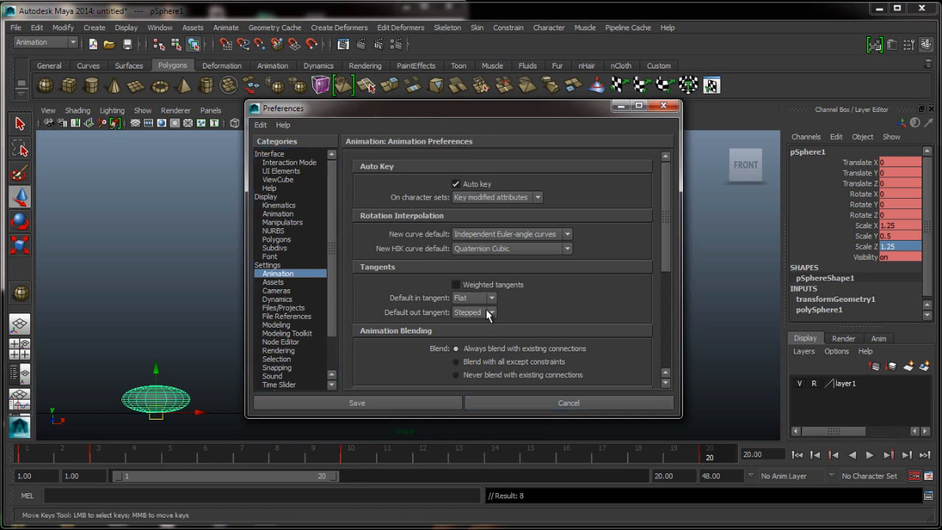
click(544, 403)
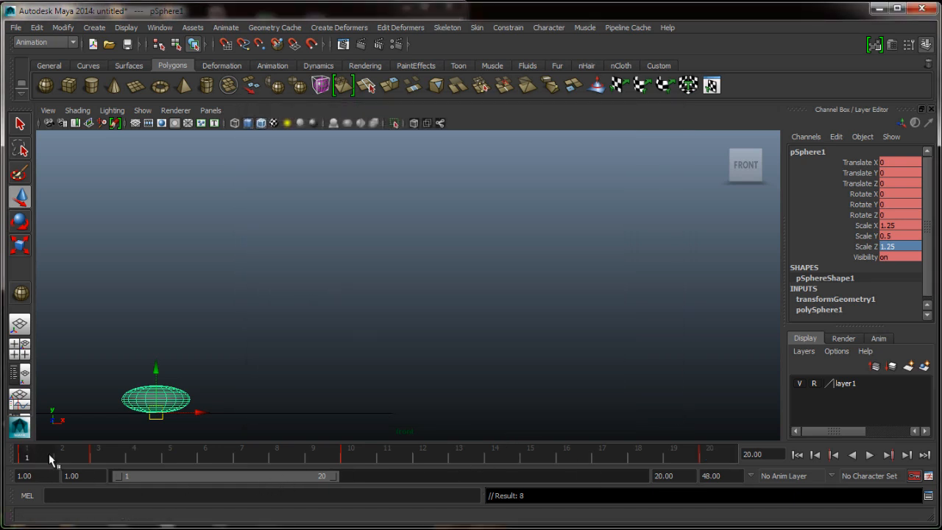
Copy the stretched pose from frame 3 to frame 12 and key all channels there.
key(alt+v)
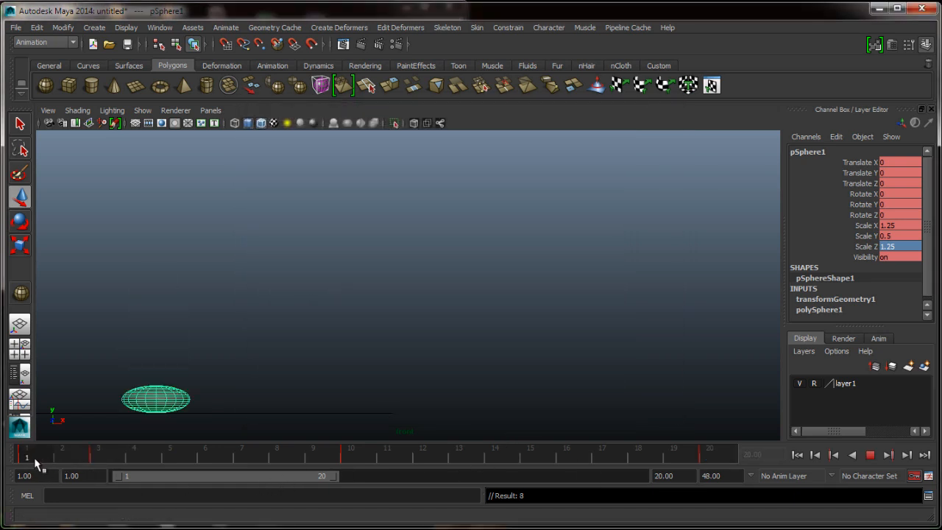
drag(35, 459, 104, 456)
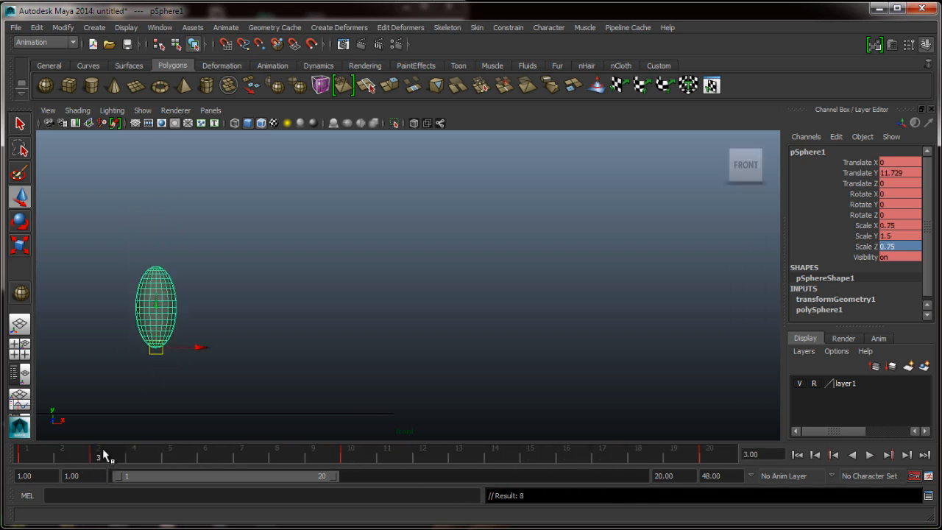
key(alt+v)
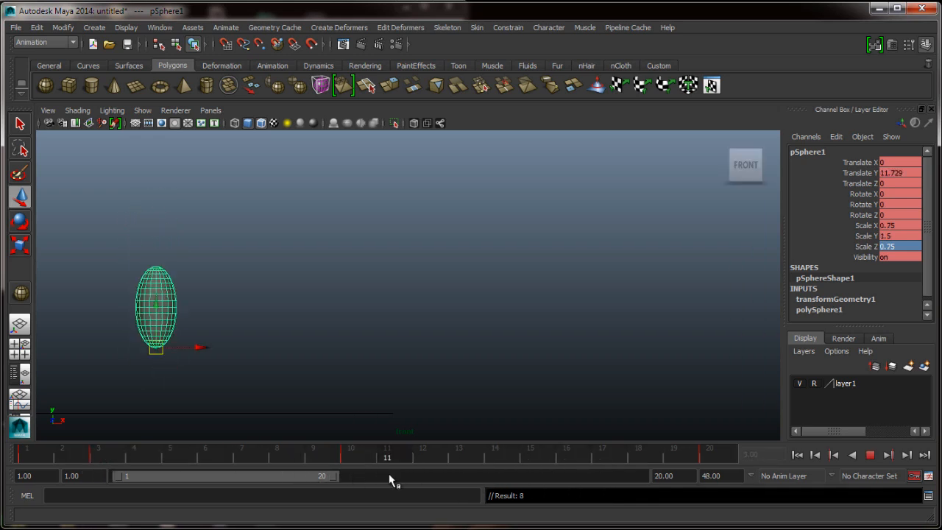
key(alt+v)
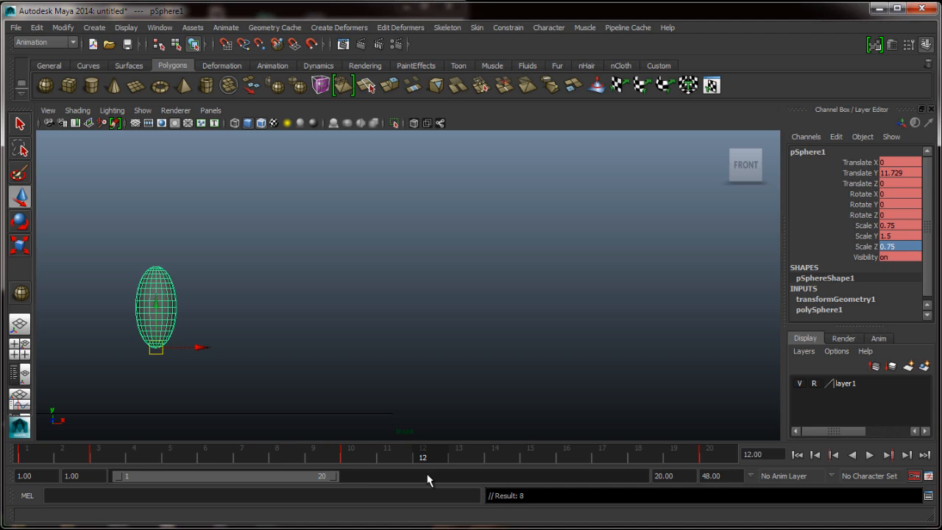
key(s)
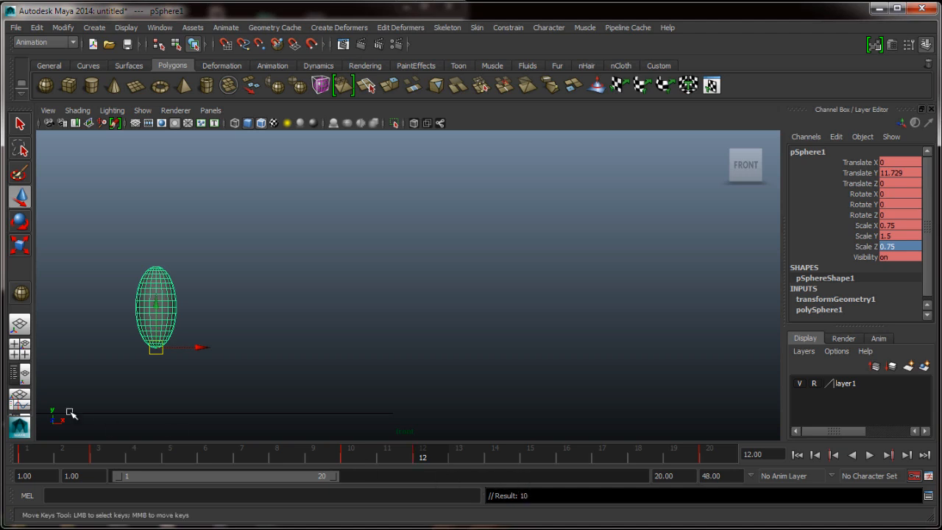
Reopen the Graph Editor and examine all translate, rotate and scale curves framed together.
key(alt+v)
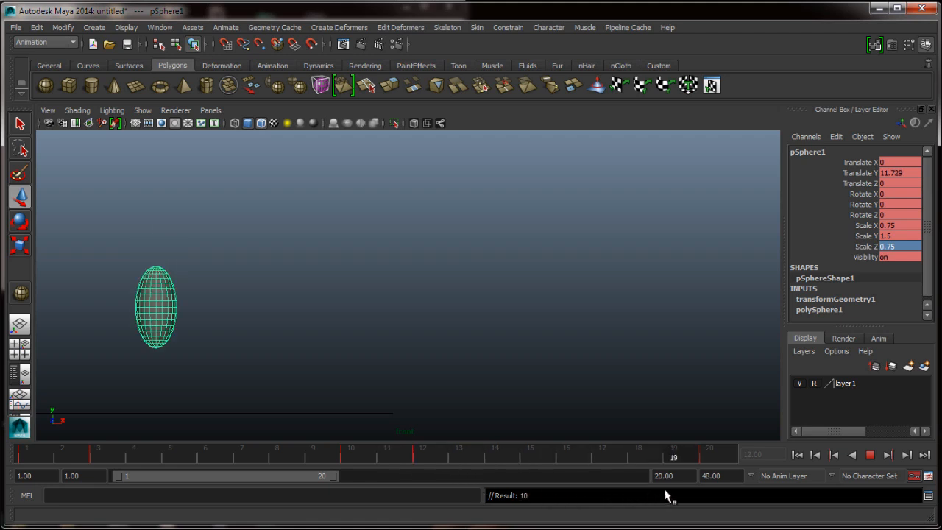
drag(694, 487, 426, 471)
click(118, 527)
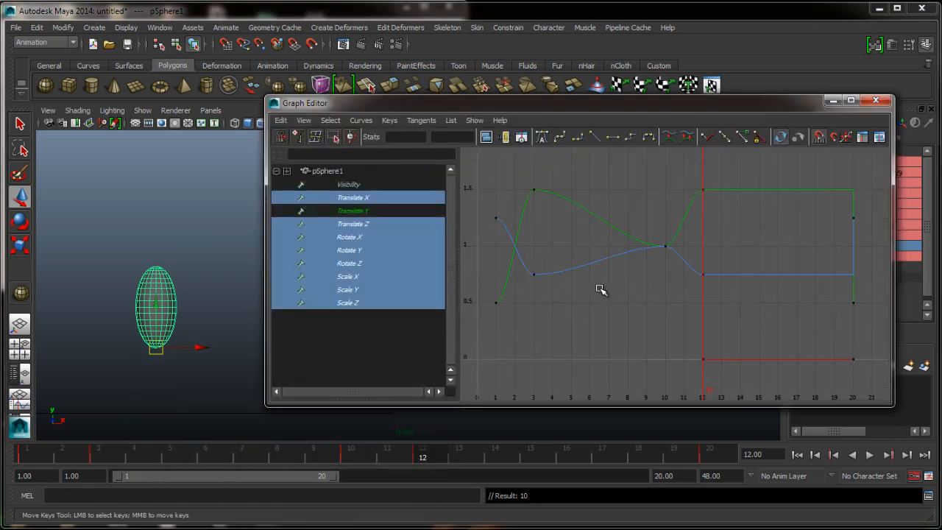
click(395, 341)
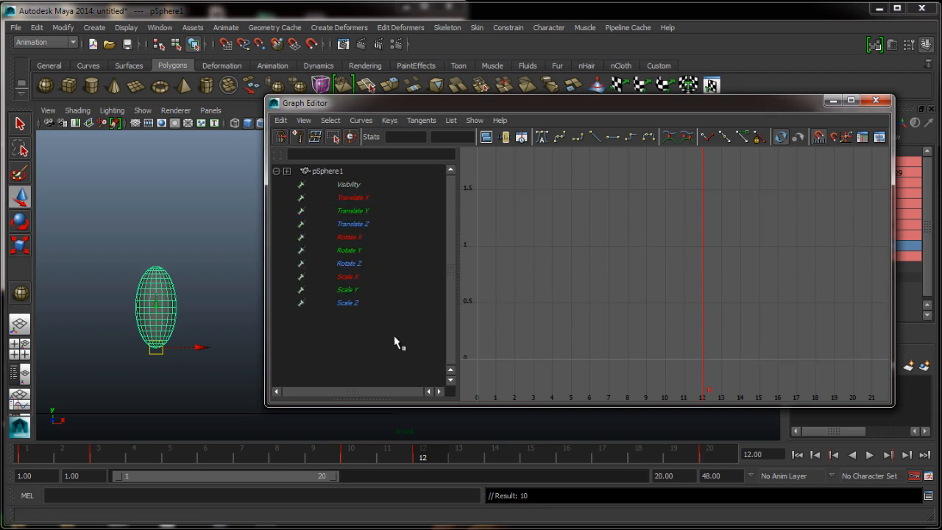
key(f)
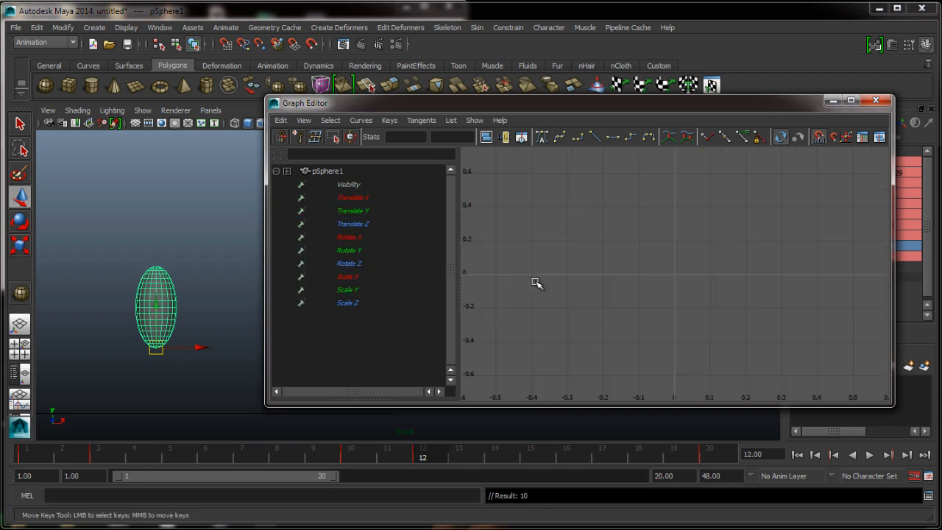
click(366, 199)
shift+click(382, 302)
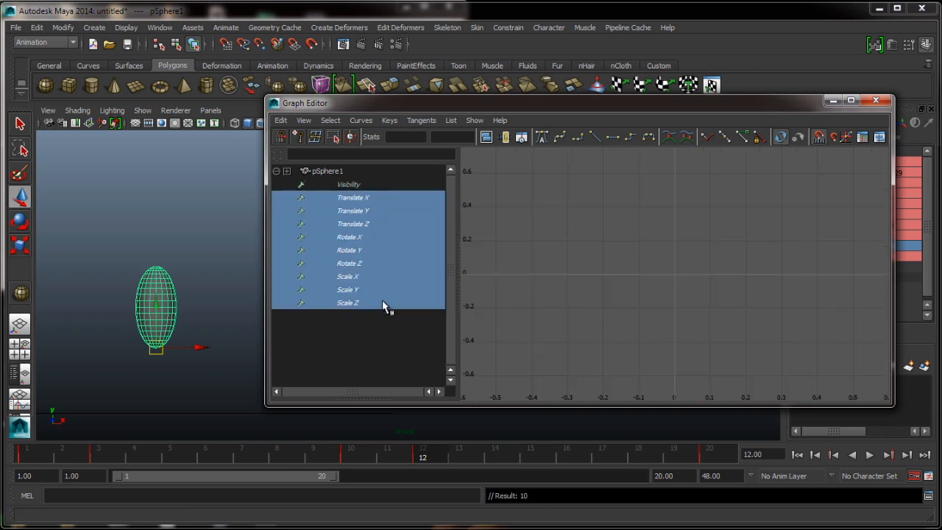
key(f)
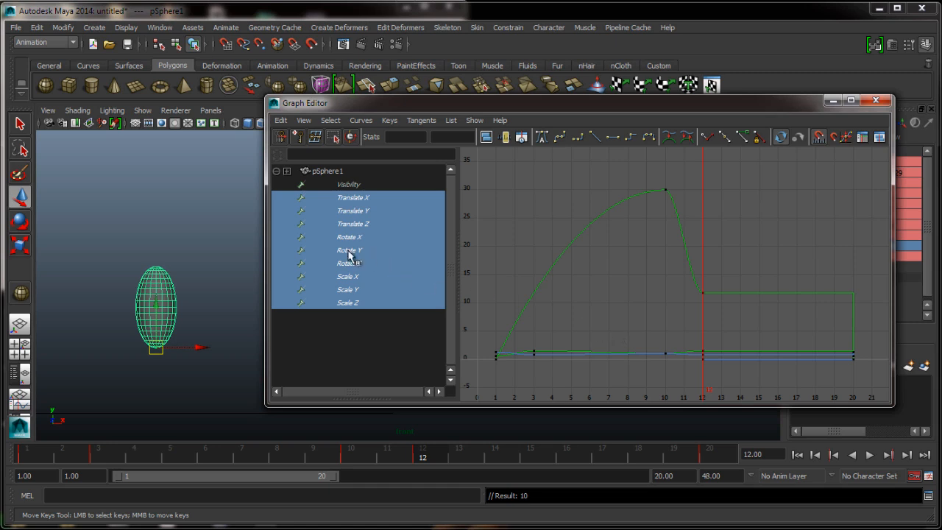
Apply auto tangents to all keys of the Scale X, Y and Z curves.
click(360, 275)
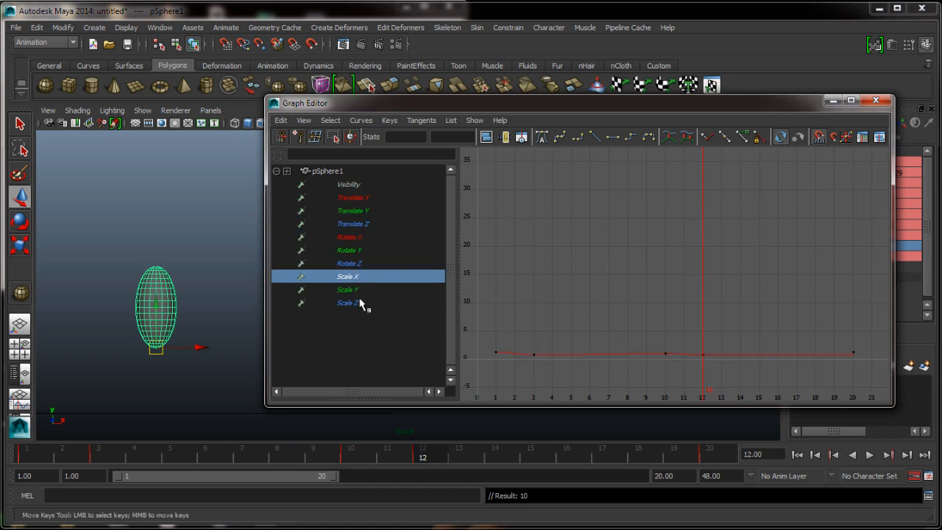
shift+click(361, 302)
drag(484, 295, 905, 435)
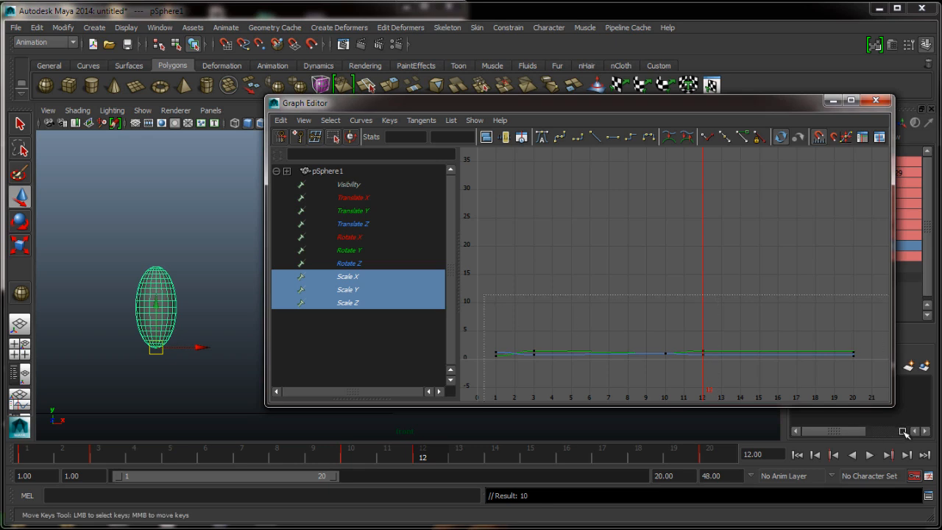
key(f)
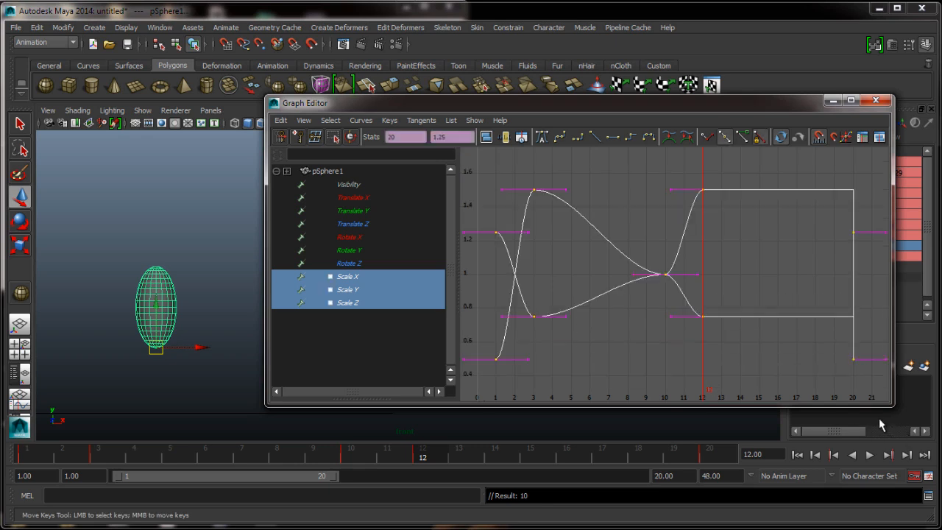
click(541, 138)
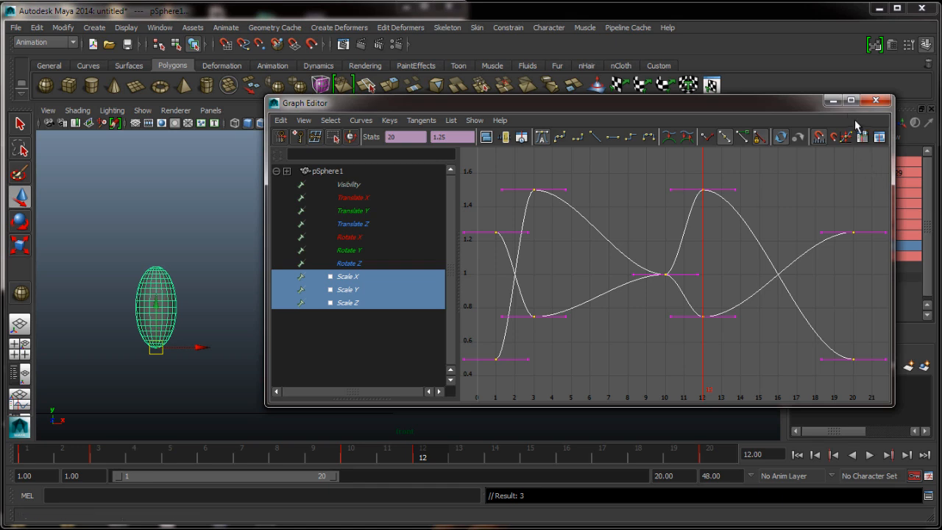
Minimize the Graph Editor and scrub from frame 1 to frame 19 to review the bounce.
click(833, 101)
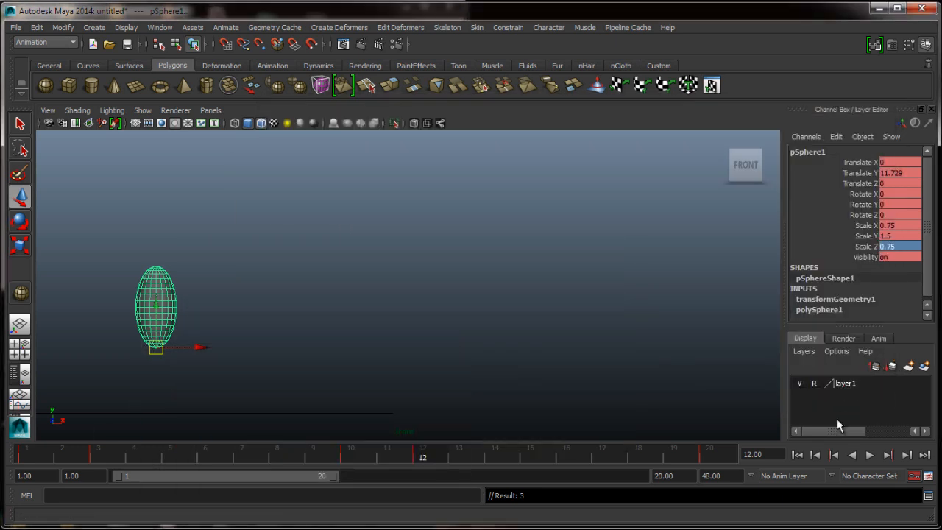
click(797, 455)
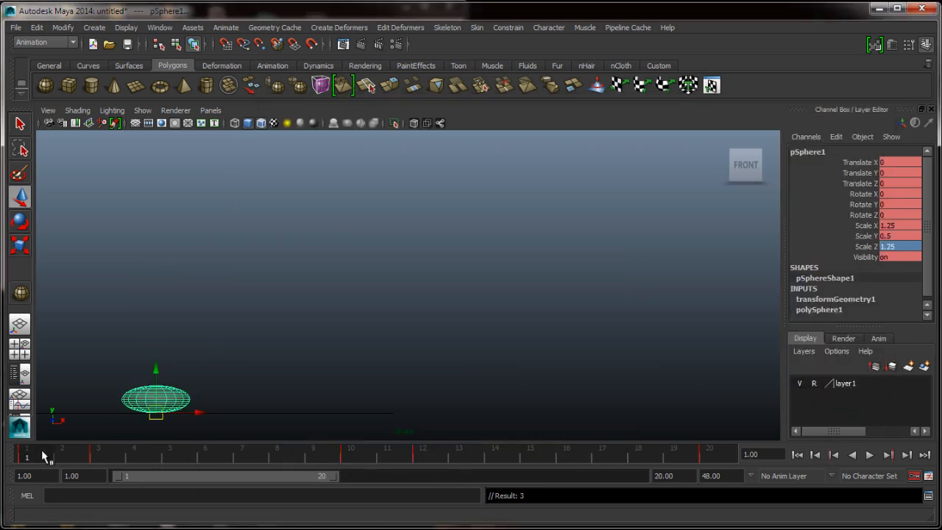
drag(41, 452, 679, 470)
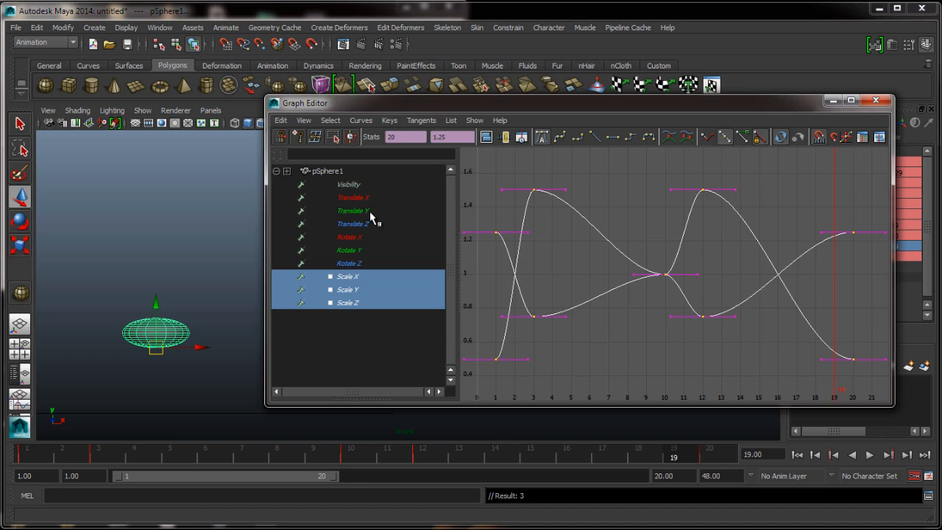
Apply auto tangents to the Translate Y keys at frames 12 and 20 in the Graph Editor.
click(369, 211)
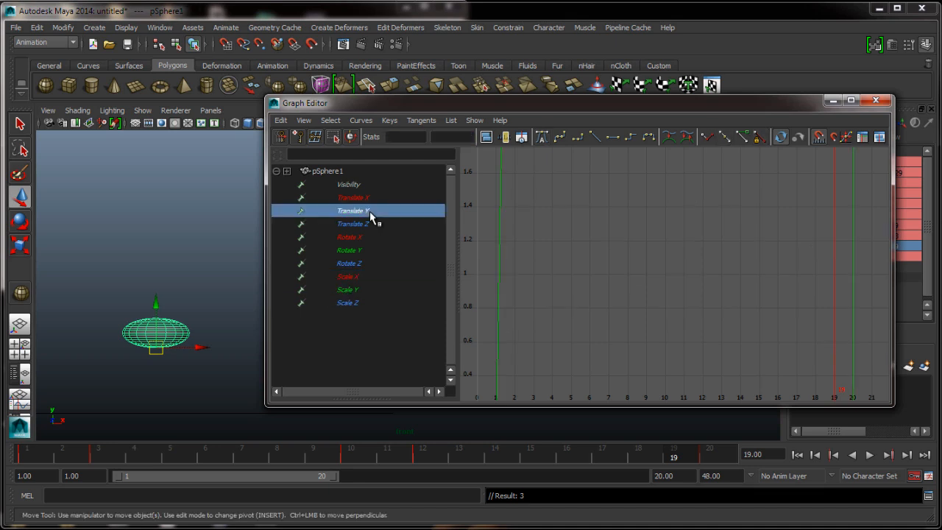
key(f)
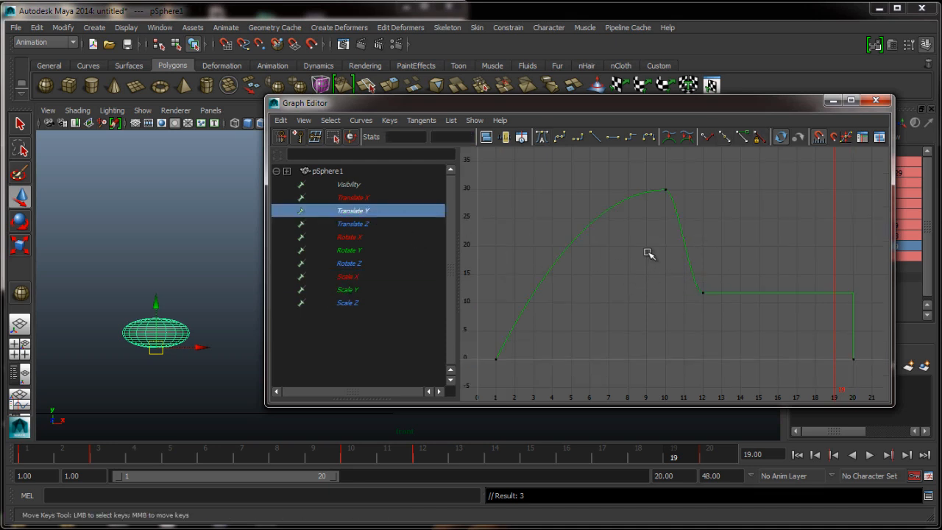
drag(647, 253, 874, 401)
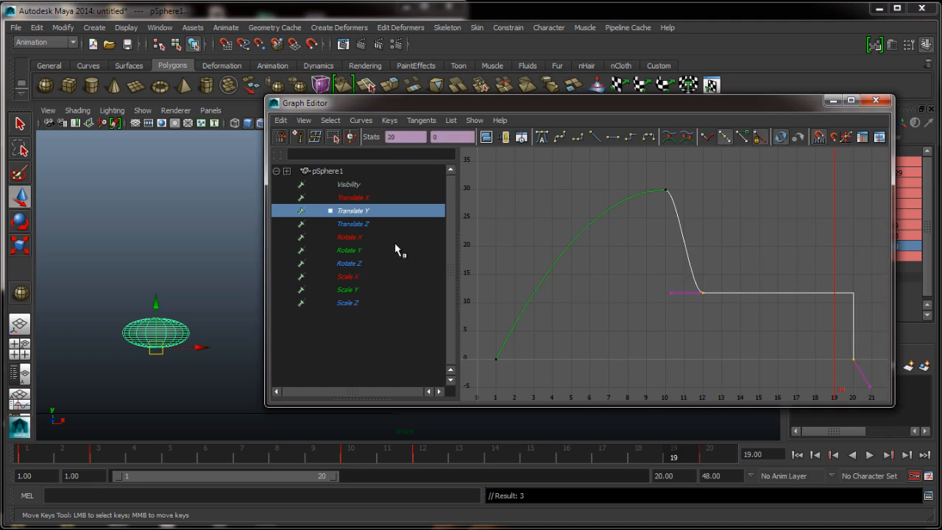
click(545, 138)
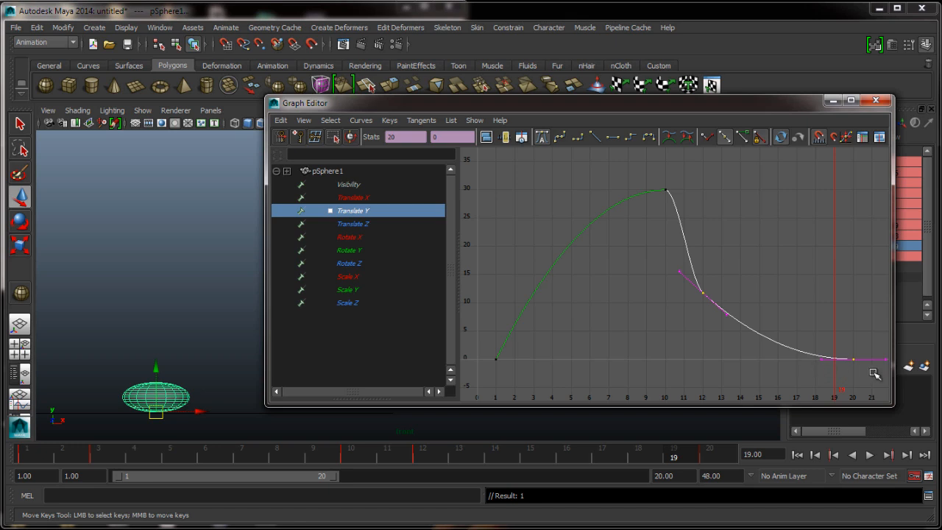
Steepen the incoming Translate Y tangent at frame 20 so the curve drops sharply into the ground contact.
drag(853, 346, 806, 388)
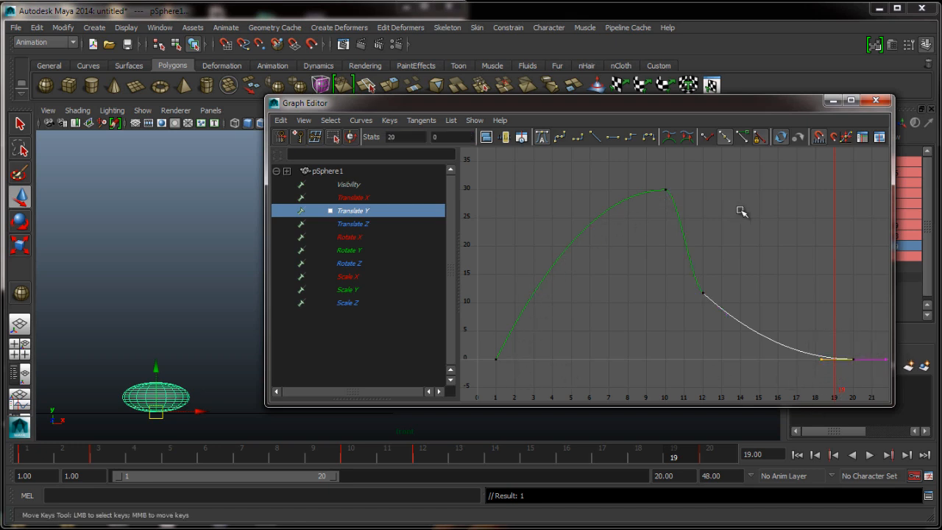
drag(815, 313, 831, 385)
middle_drag(830, 384, 840, 350)
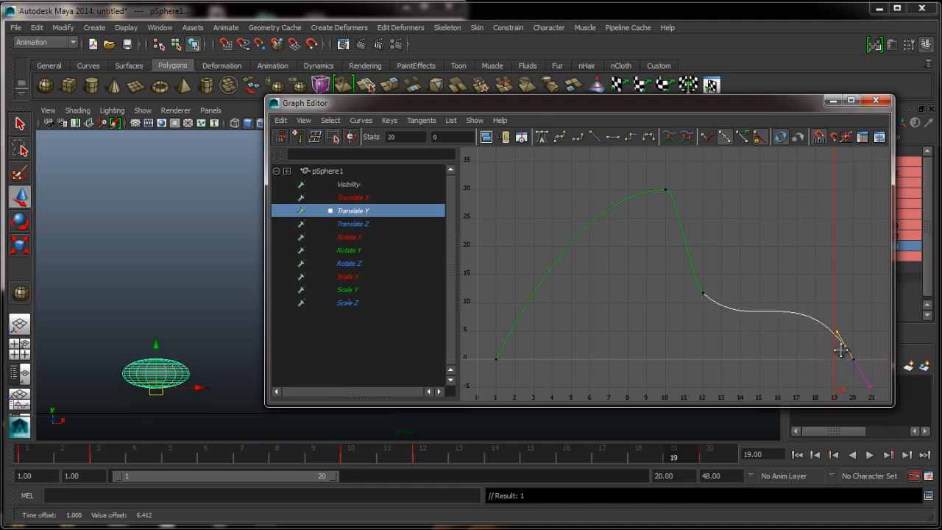
Raise the Translate Y key at frame 12 to 12.545, undoing the trial shift to frame 17.
drag(692, 279, 715, 325)
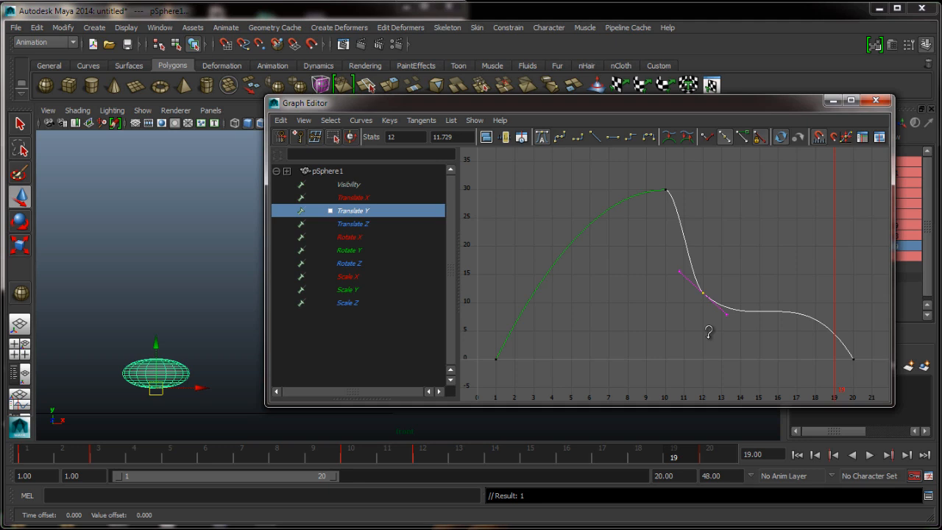
middle_drag(708, 332, 729, 316)
key(ctrl+z)
middle_drag(803, 329, 804, 324)
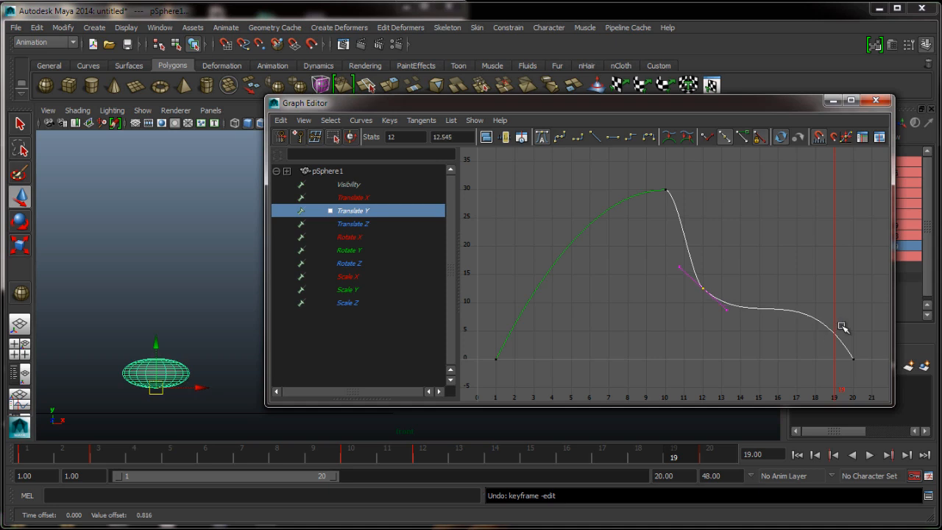
middle_drag(734, 339, 833, 346)
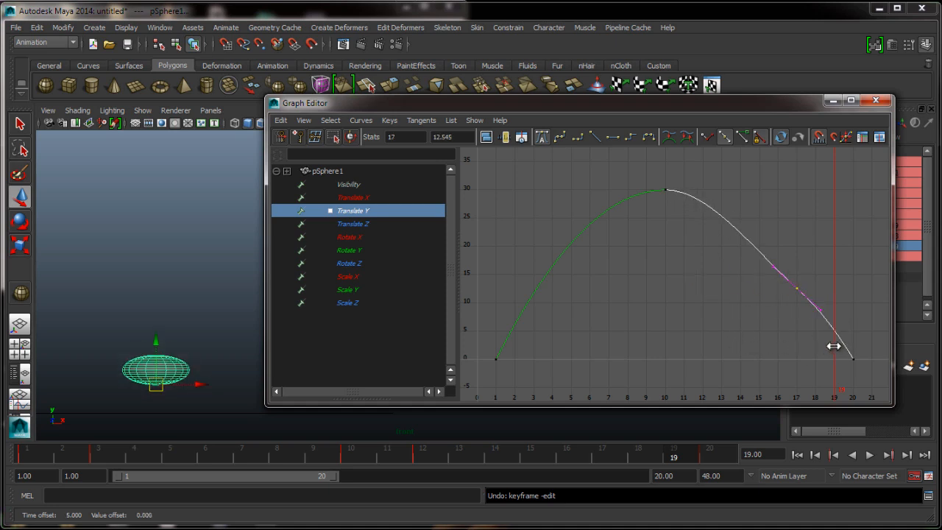
key(ctrl+z)
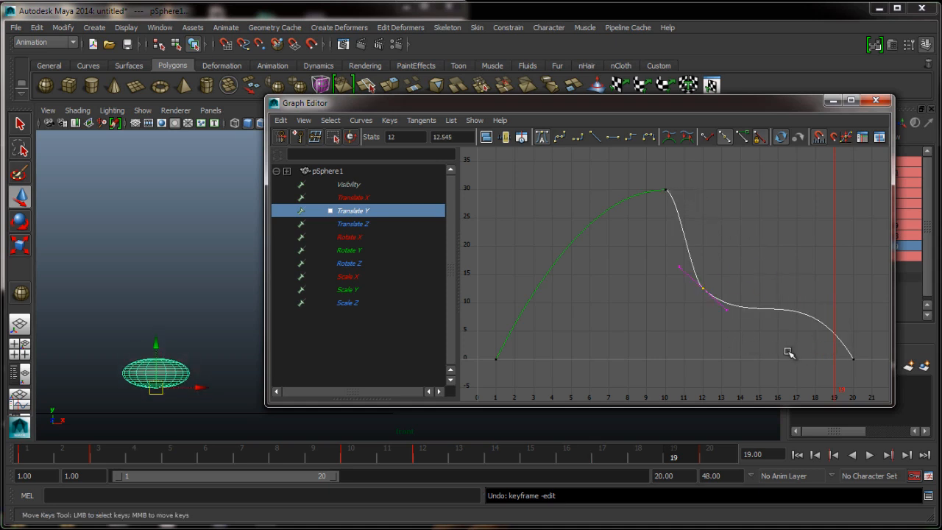
Move the Graph Editor clear of the Channel Box and play back the bounce from frame 1.
drag(670, 105, 622, 91)
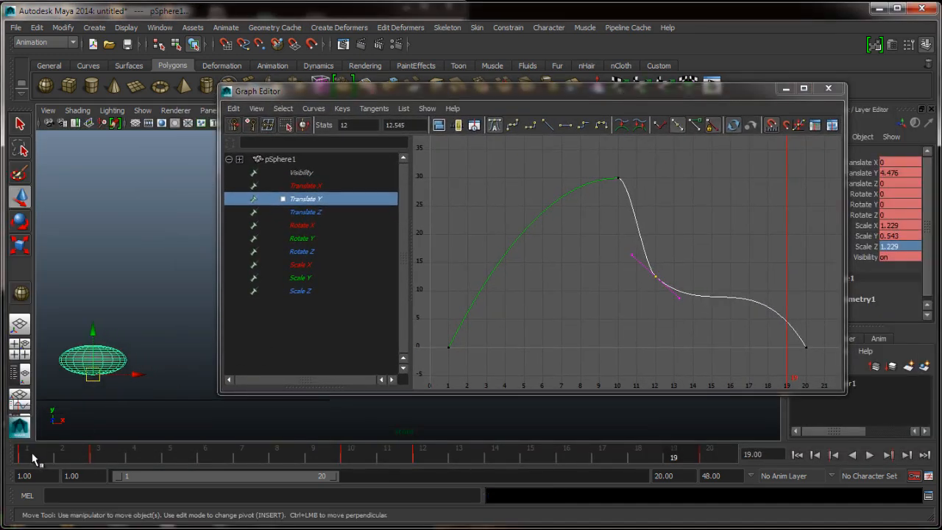
click(33, 457)
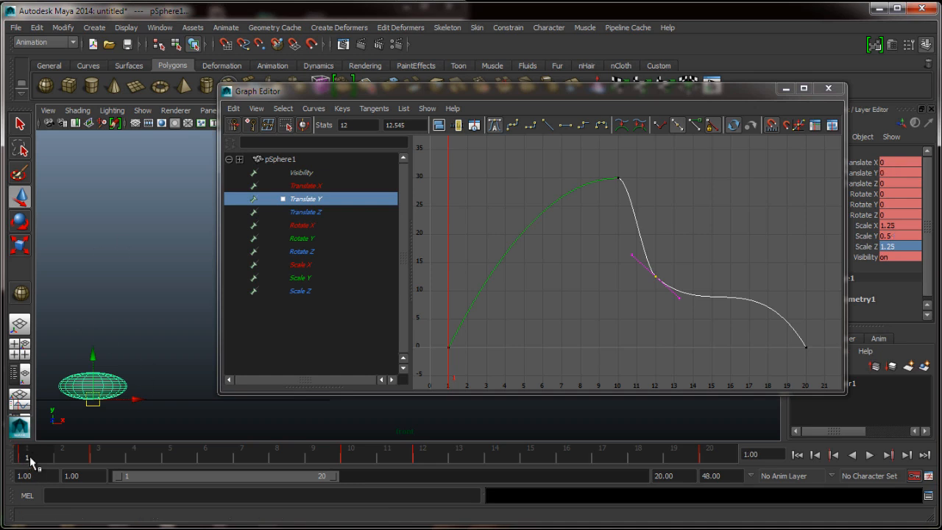
key(alt+v)
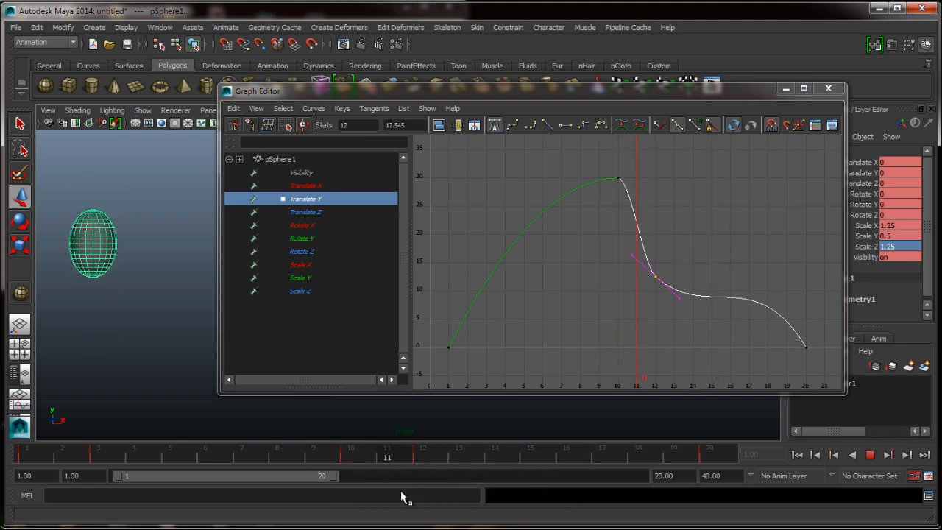
key(Escape)
Raise the Translate Y key at frame 12 to about 26.768 and play back the bounce.
drag(618, 304, 728, 220)
middle_drag(688, 339, 699, 256)
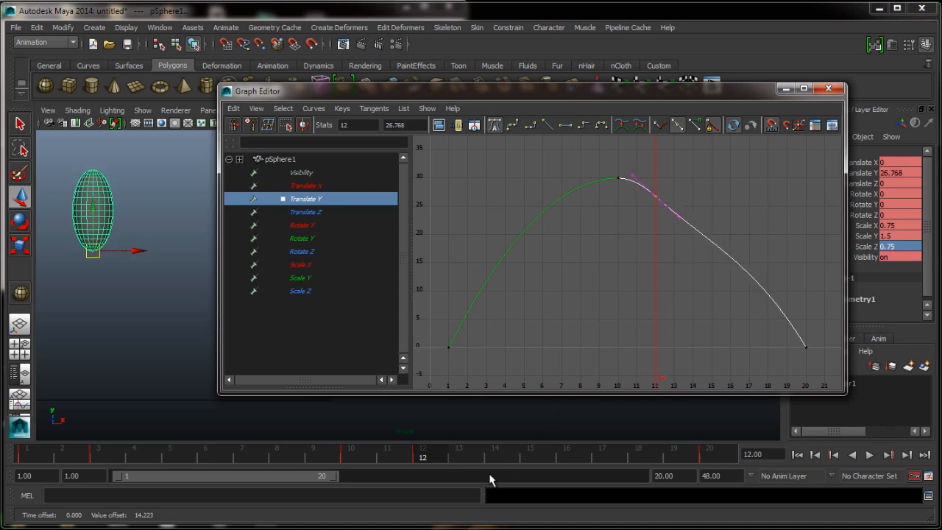
key(alt+v)
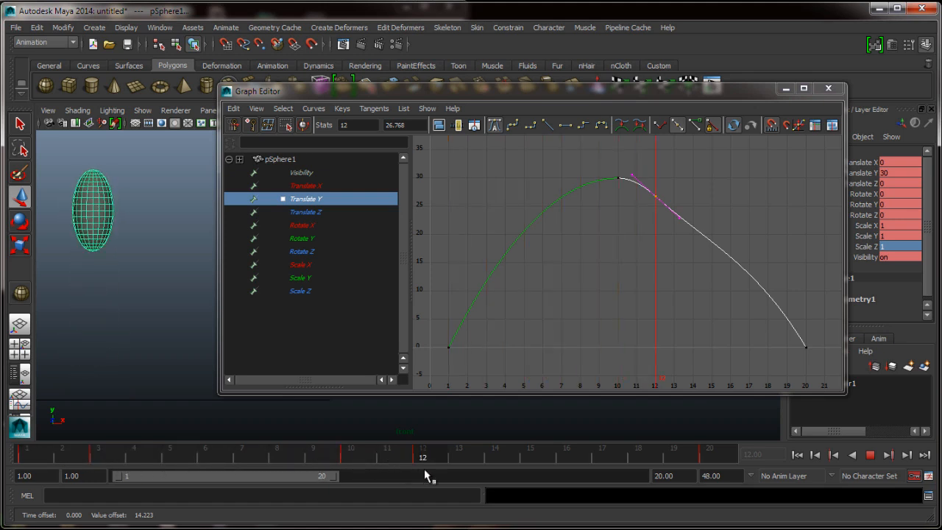
key(alt+v)
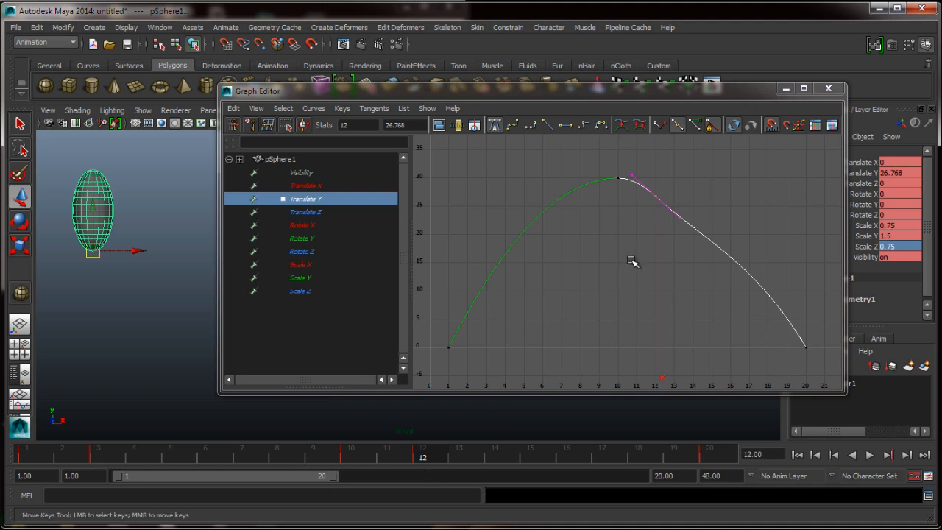
Shift the frame 12 Translate Y key to frame 14 at a value of about 23.853 and play back the bounce.
drag(623, 234, 686, 175)
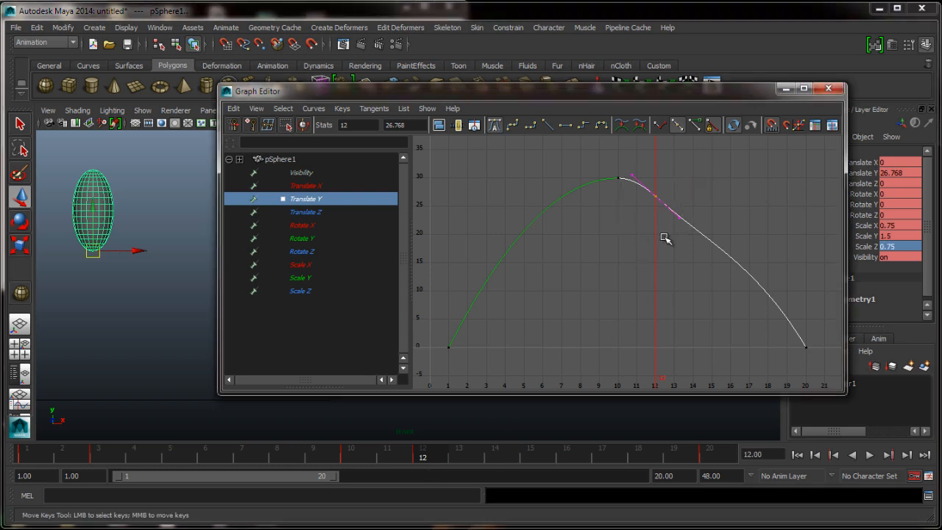
middle_drag(665, 237, 674, 273)
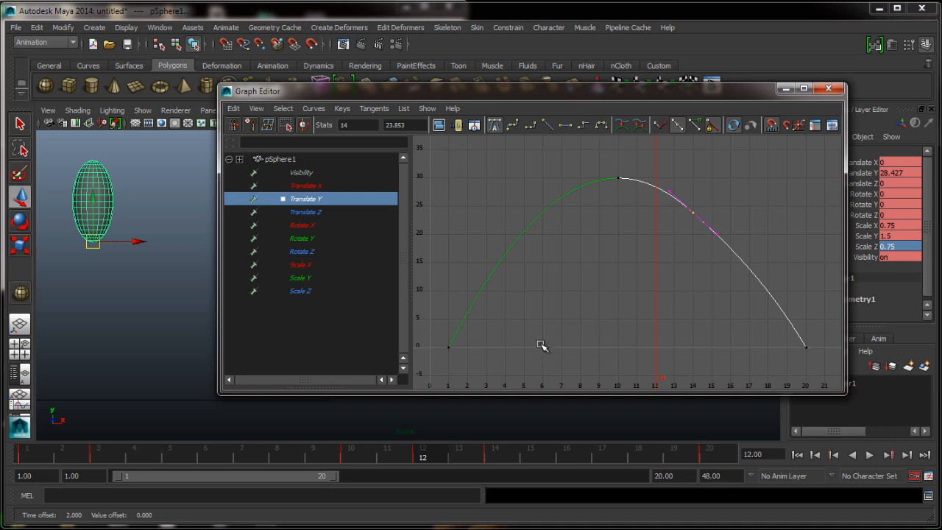
key(alt+v)
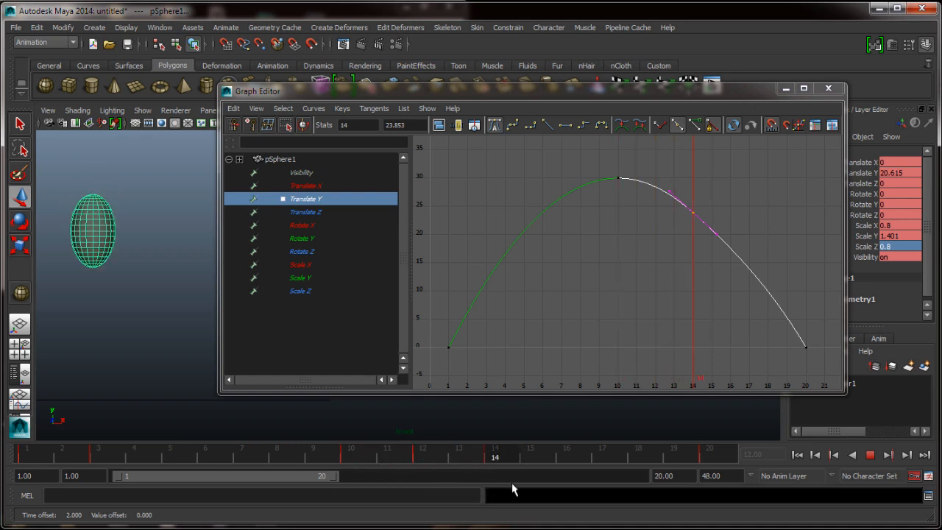
key(Escape)
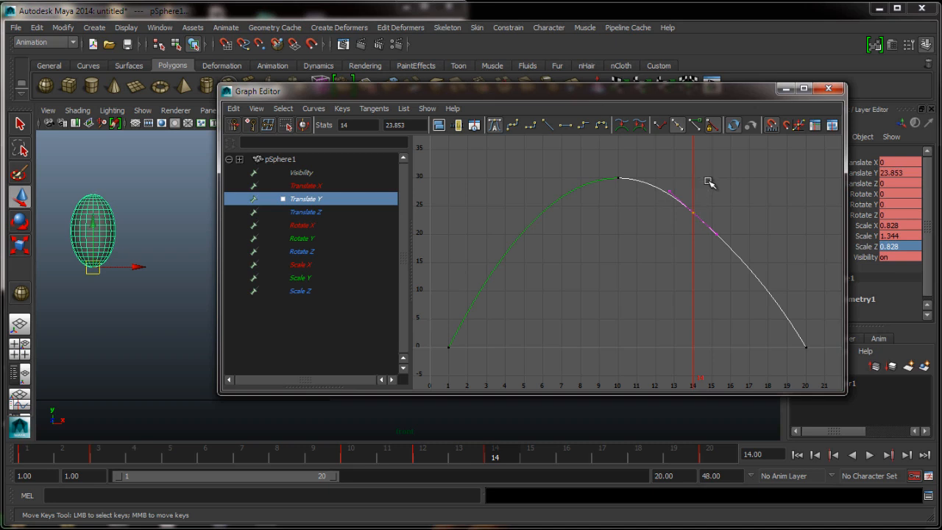
Move the frame 14 Translate Y key to frame 15 at about 20.123, then review playback and go to frame 12.
middle_drag(748, 223, 767, 234)
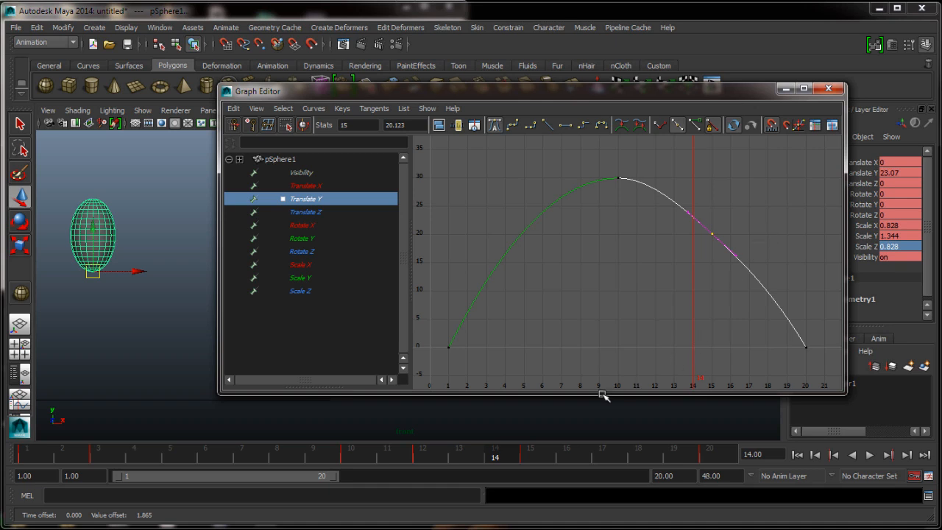
key(alt+v)
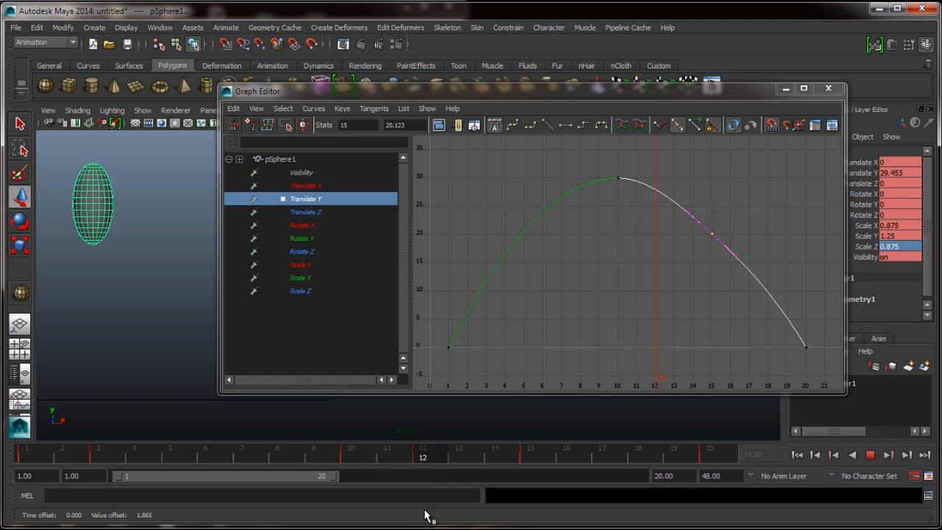
key(Escape)
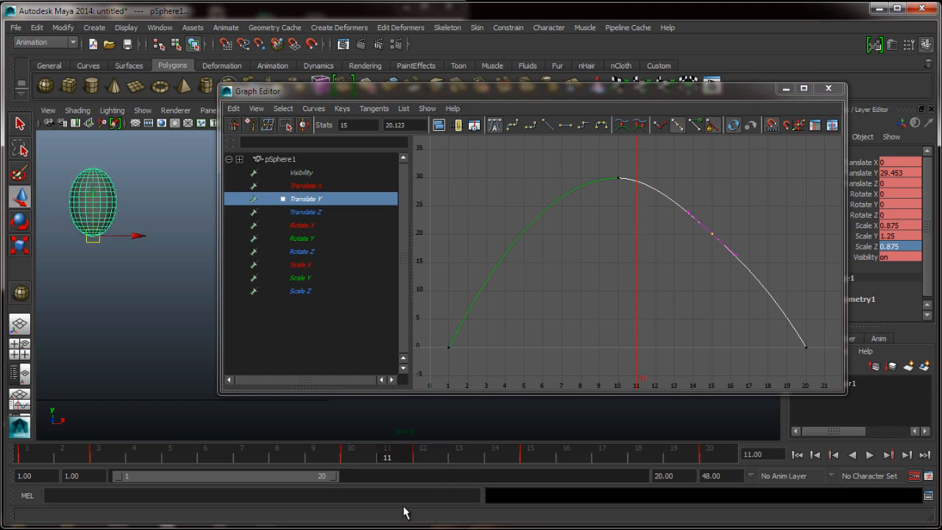
click(423, 462)
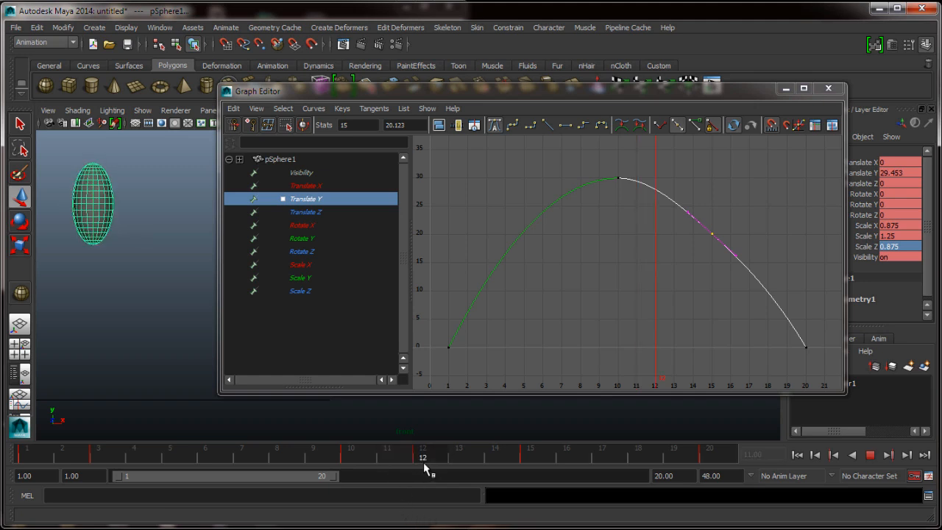
Try reshaping the outgoing Translate Y tangent at frame 10 and the incoming tangent at frame 15.
drag(630, 207, 649, 231)
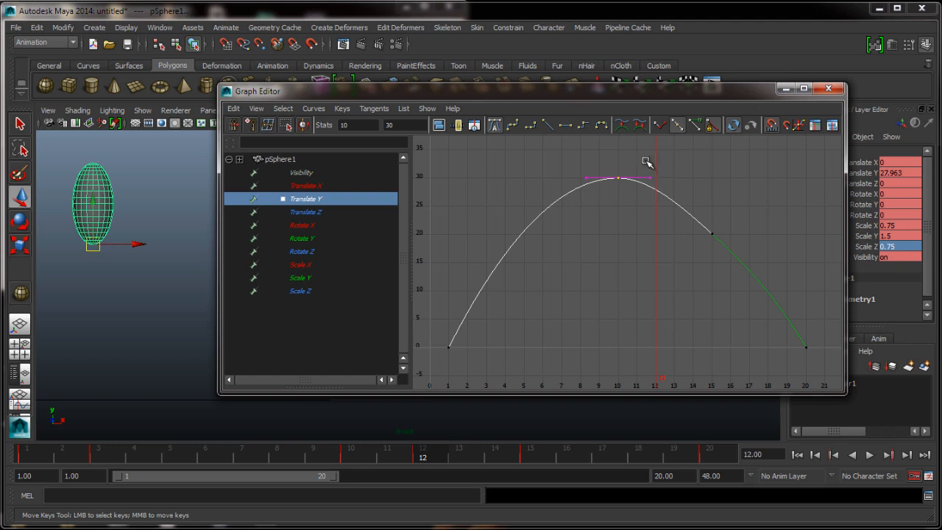
drag(647, 161, 664, 200)
middle_drag(688, 180, 696, 178)
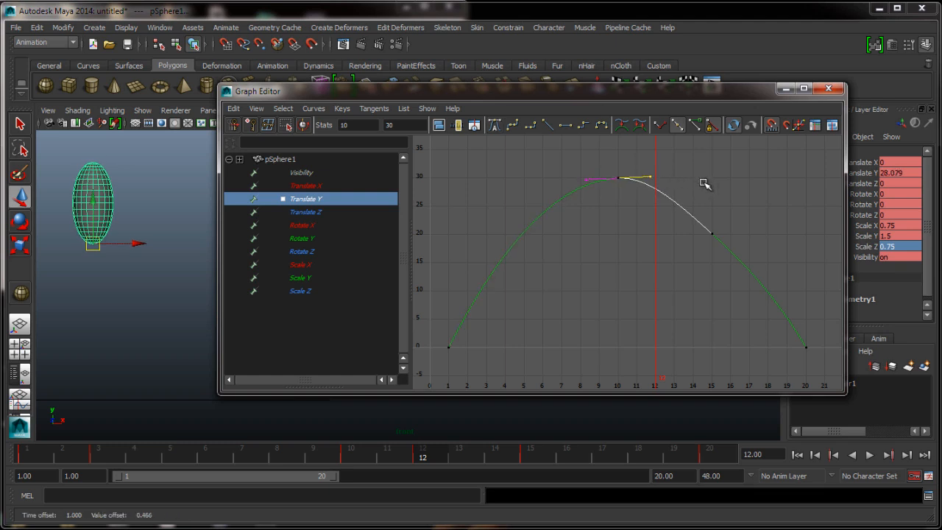
key(ctrl+z)
drag(725, 210, 703, 199)
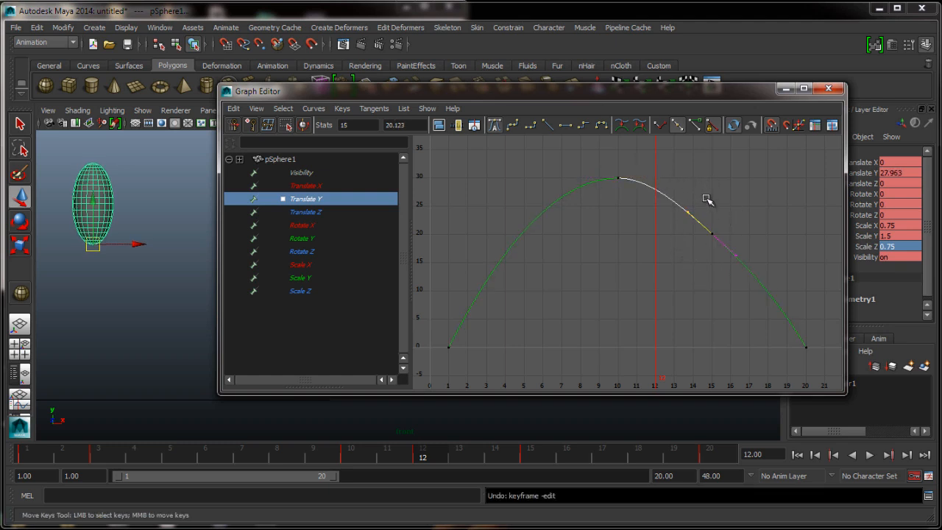
middle_drag(706, 201, 725, 209)
Display the Scale X, Y and Z curves together and examine their keys from frame 10 to frame 20.
drag(309, 266, 364, 302)
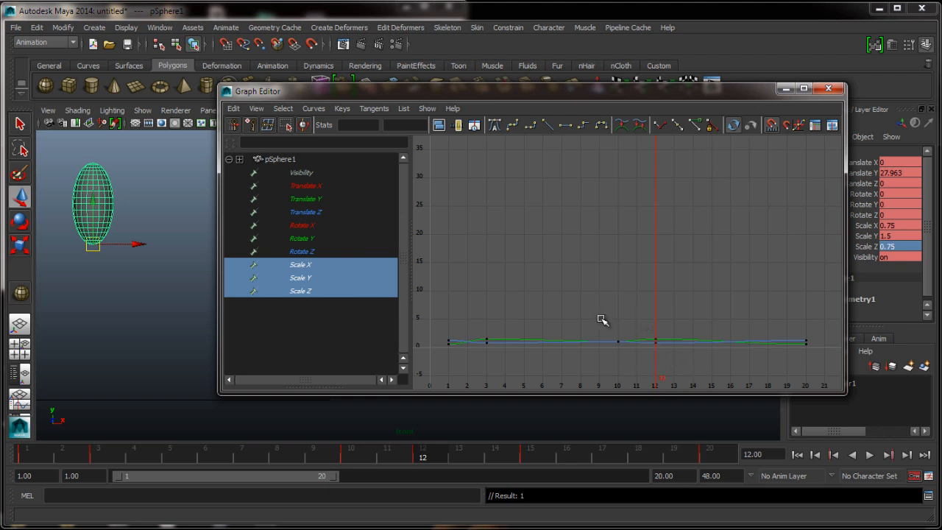
drag(574, 295, 841, 407)
key(f)
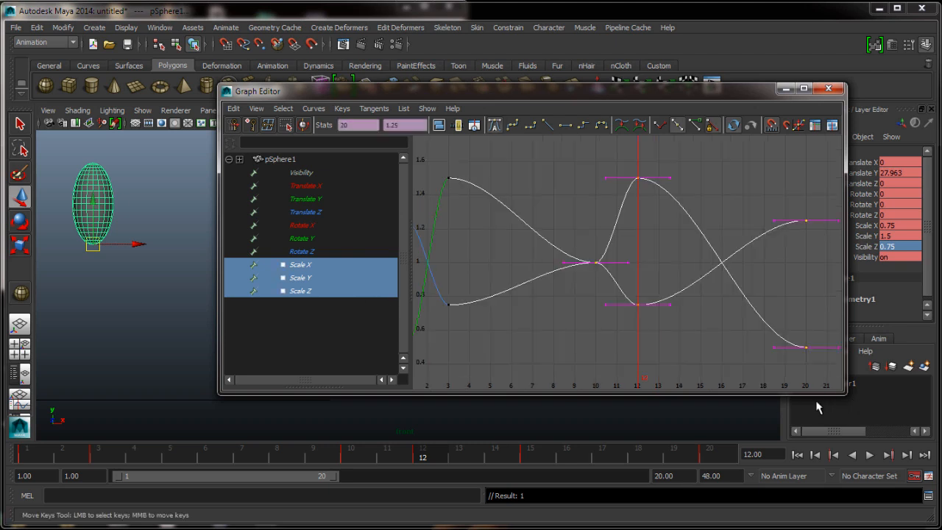
click(684, 346)
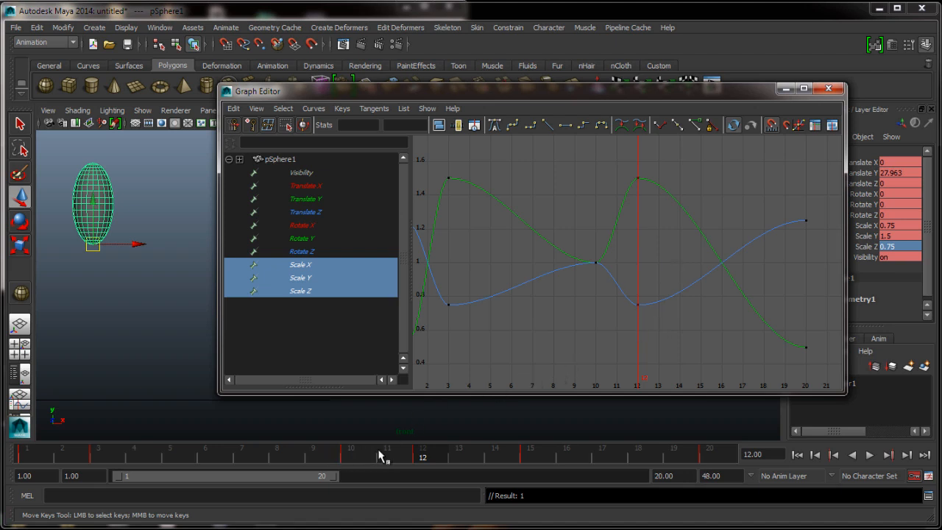
Isolate the Scale Y curve, frame it whole and play back the bounce to check the stretch around frames 10 to 12.
click(312, 241)
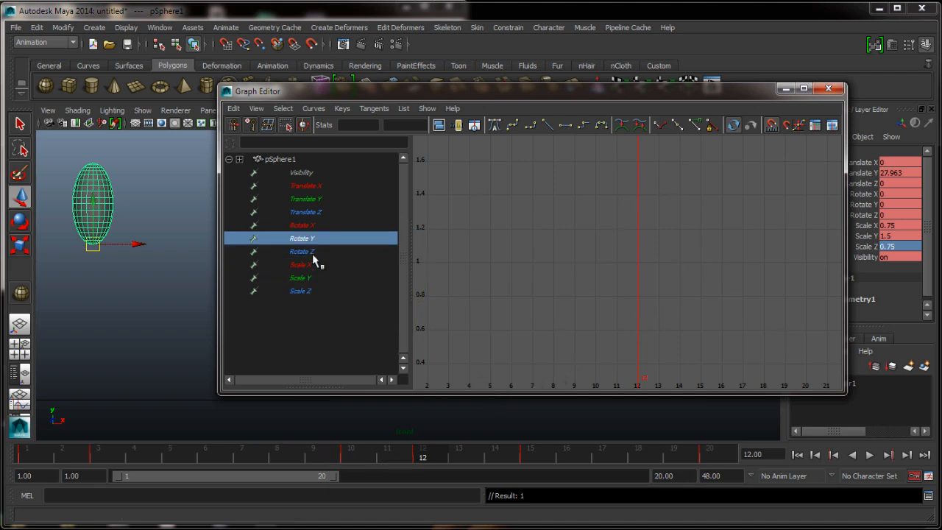
click(316, 278)
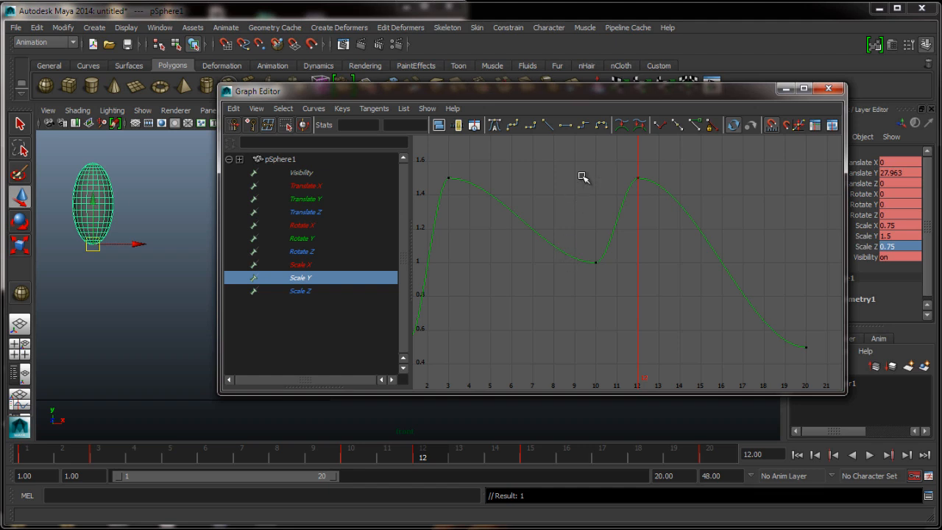
drag(583, 171, 627, 208)
drag(671, 248, 699, 312)
key(a)
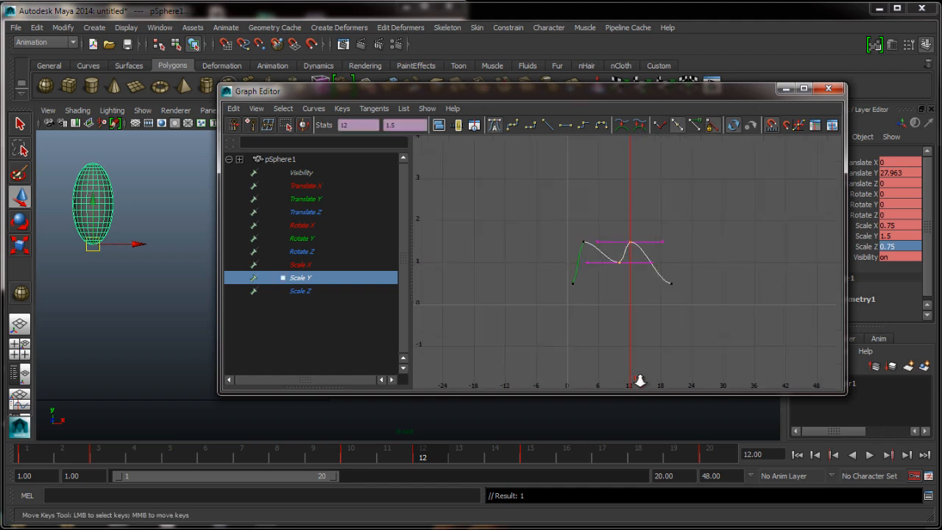
key(alt+v)
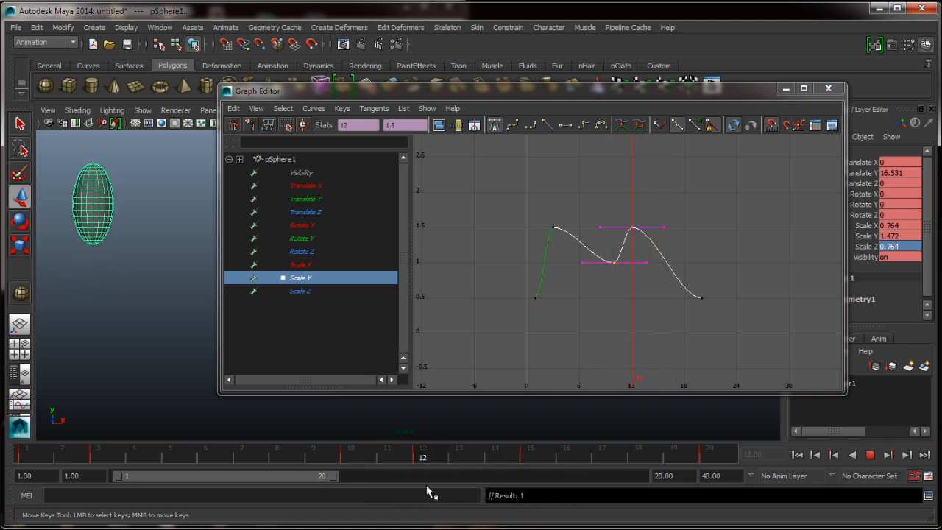
key(Escape)
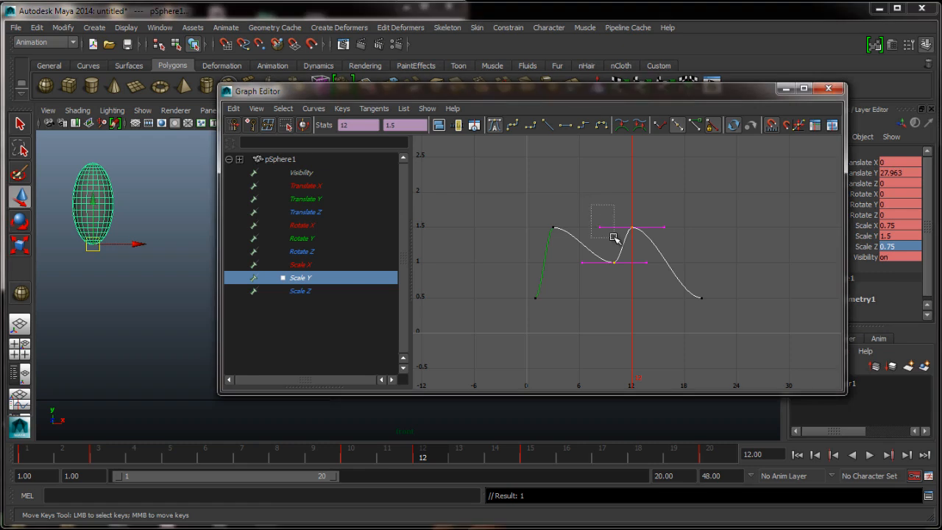
Try lowering the Scale Y key at frame 12 to about 1.323, play back the bounce, and undo the change.
click(615, 238)
click(669, 260)
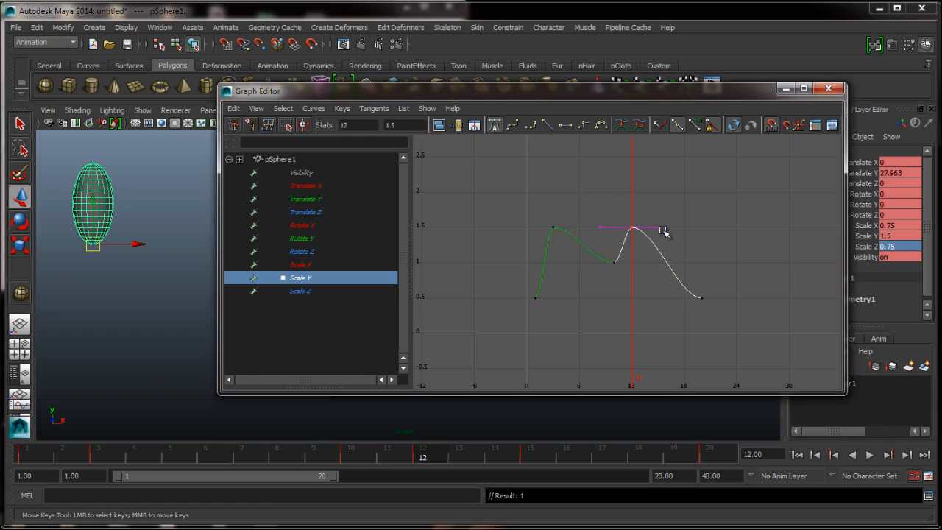
middle_drag(707, 224, 712, 237)
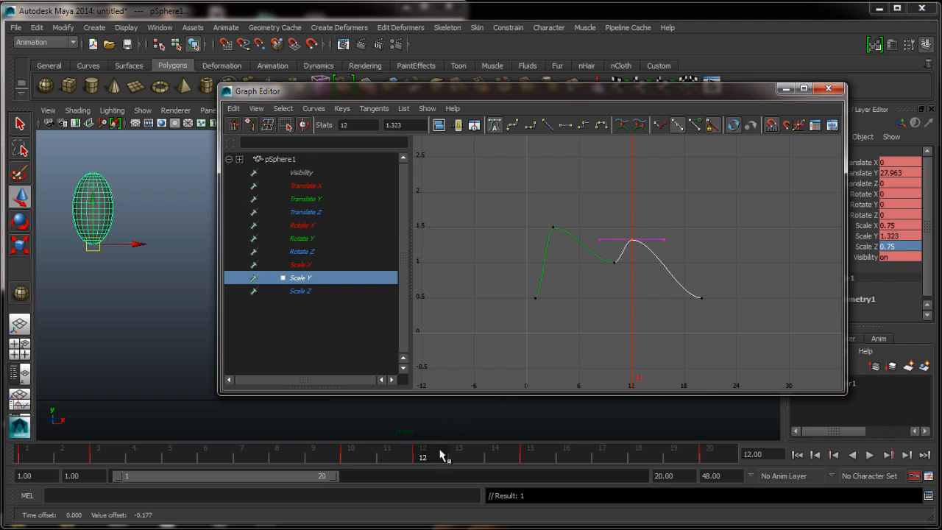
key(alt+v)
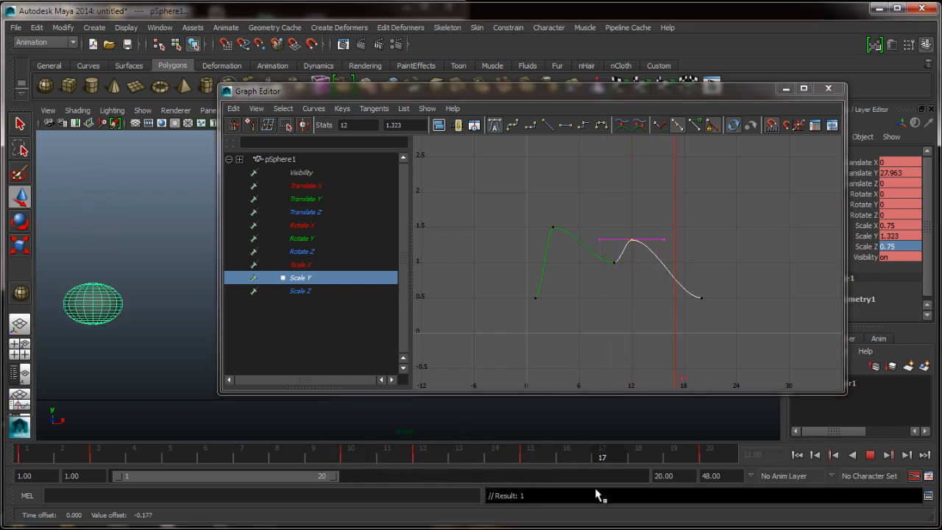
key(alt+v)
key(ctrl+z)
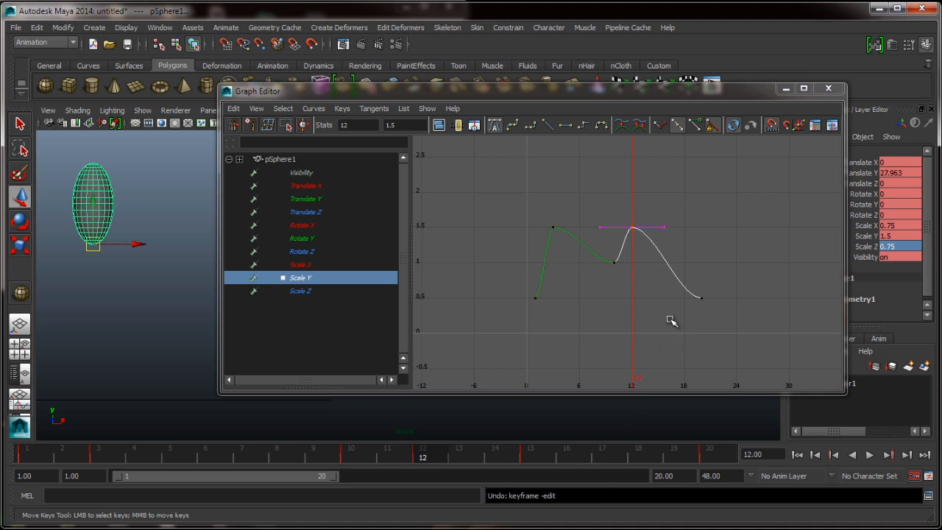
Move the Scale Y key at frame 12 to frame 14 and scrub through the bounce to check the stretch.
drag(607, 207, 655, 245)
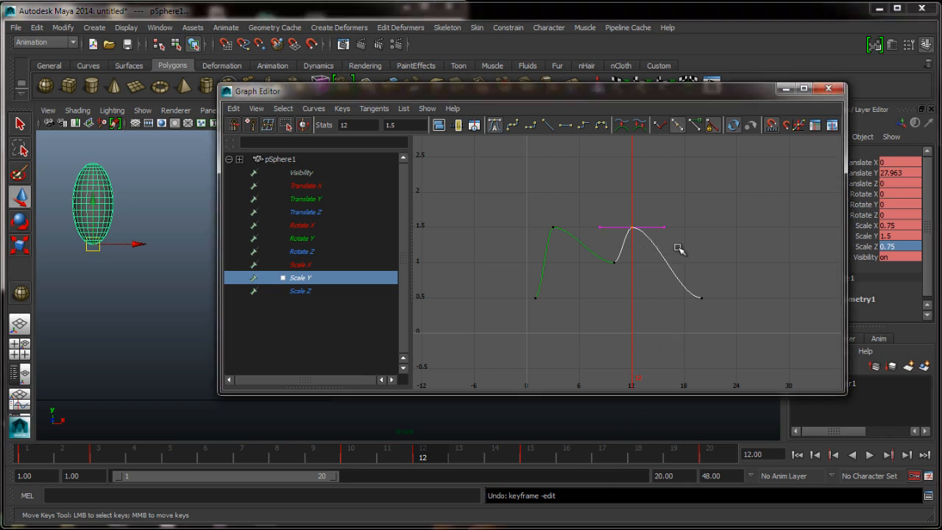
middle_drag(679, 250, 707, 252)
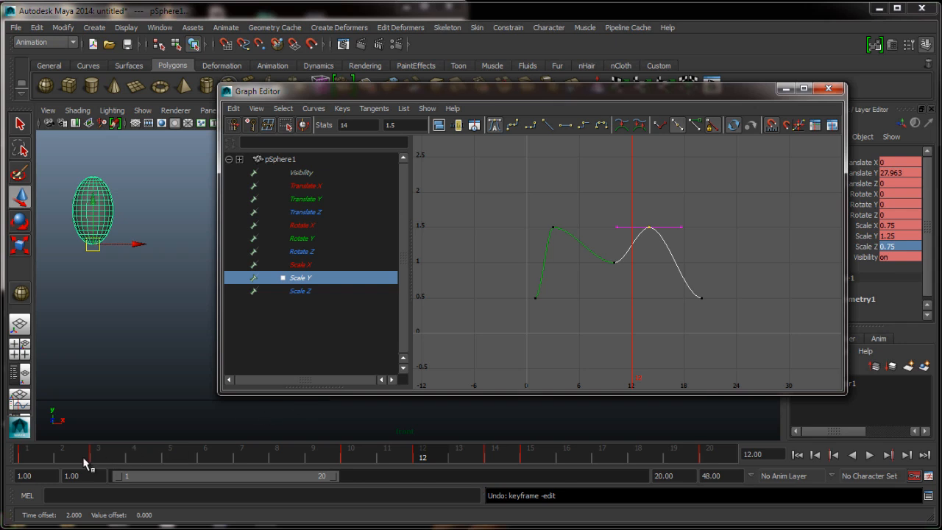
mouse_move(85, 462)
mouse_down()
mouse_move(21, 459)
mouse_move(503, 483)
mouse_move(368, 482)
mouse_move(494, 496)
mouse_move(405, 492)
mouse_move(471, 502)
mouse_move(731, 509)
mouse_move(552, 506)
mouse_move(719, 504)
mouse_move(694, 500)
mouse_move(711, 504)
mouse_up()
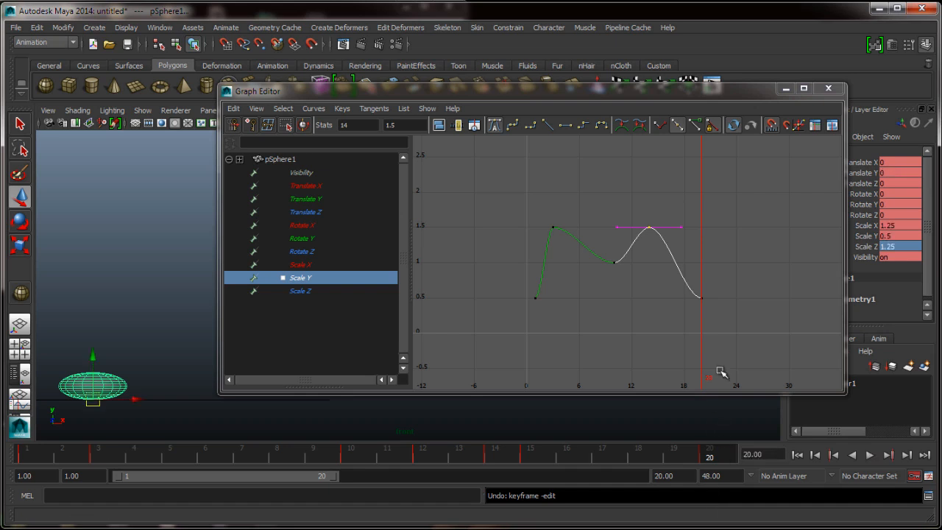
Try steepening the incoming Scale Y tangent at frame 20, and compare the sphere's shape at frames 14 and 15.
drag(714, 318, 686, 284)
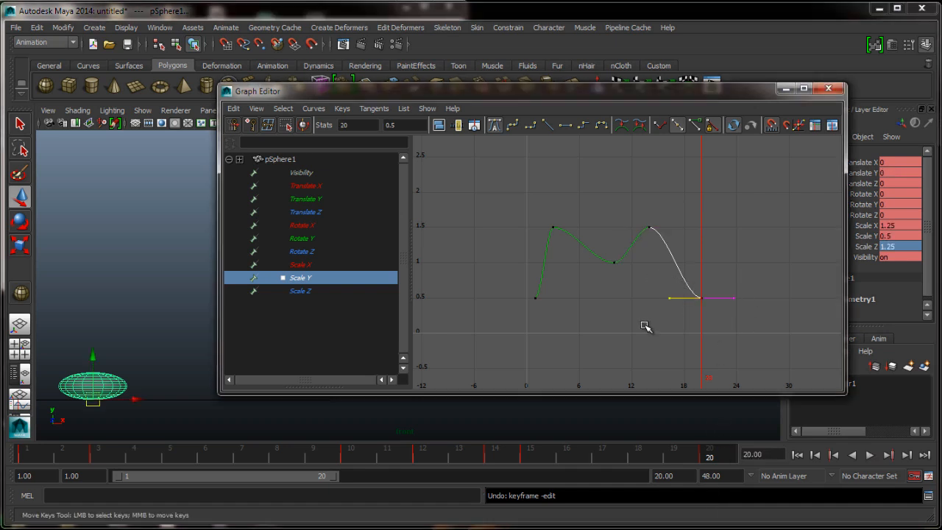
middle_drag(654, 317, 668, 296)
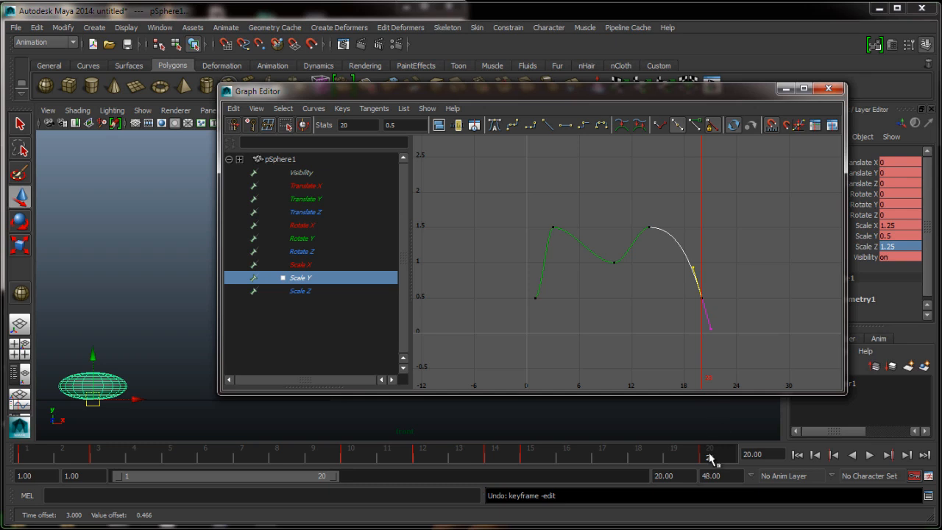
drag(710, 458, 654, 490)
click(528, 460)
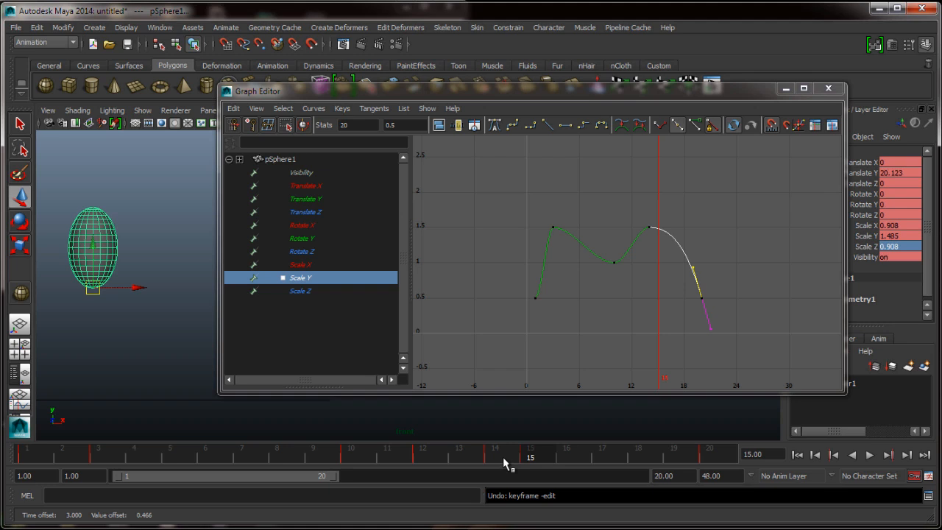
click(502, 456)
click(529, 457)
click(500, 457)
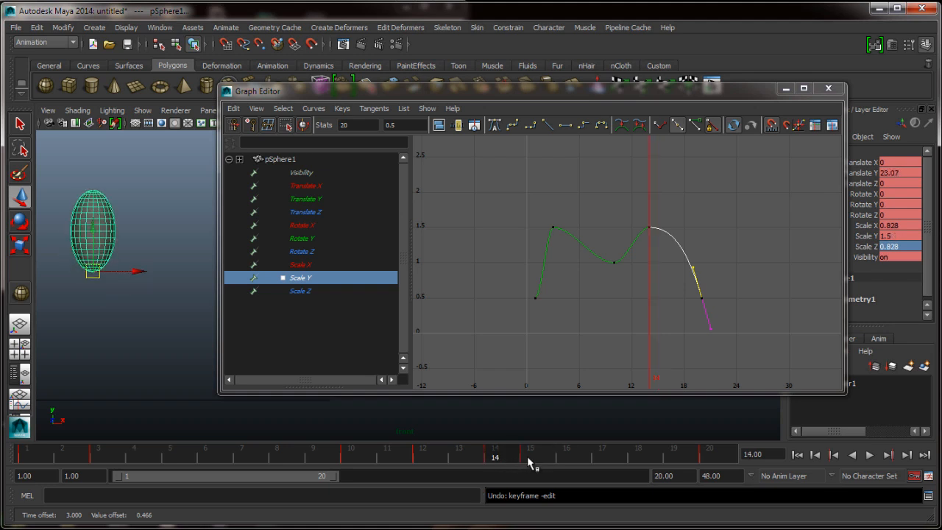
click(528, 458)
Carry the frame 14 pose over to frame 18 and key Scale X, Y and Z there.
click(502, 457)
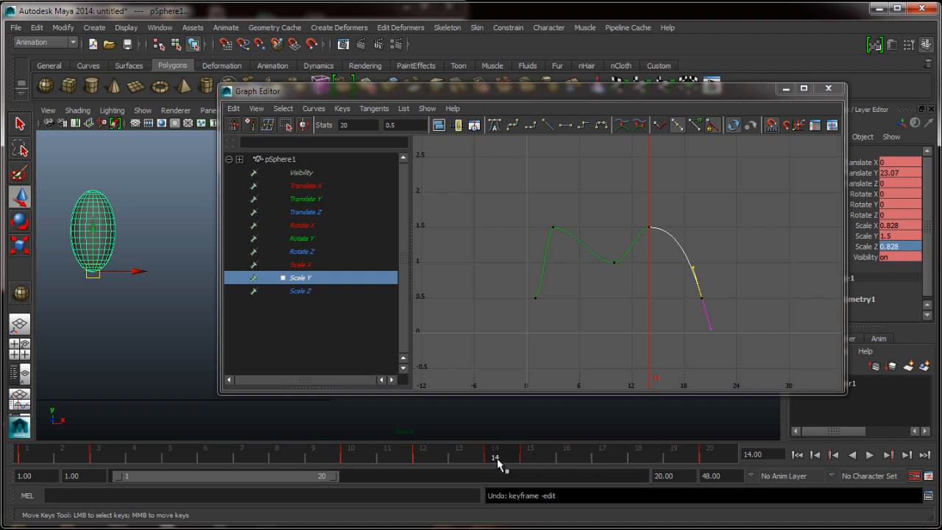
drag(498, 462, 649, 460)
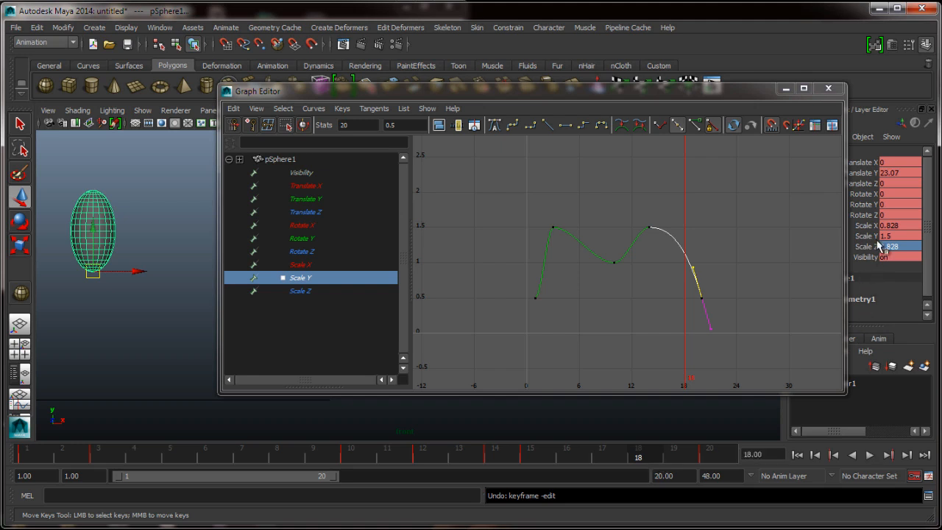
drag(874, 227, 873, 251)
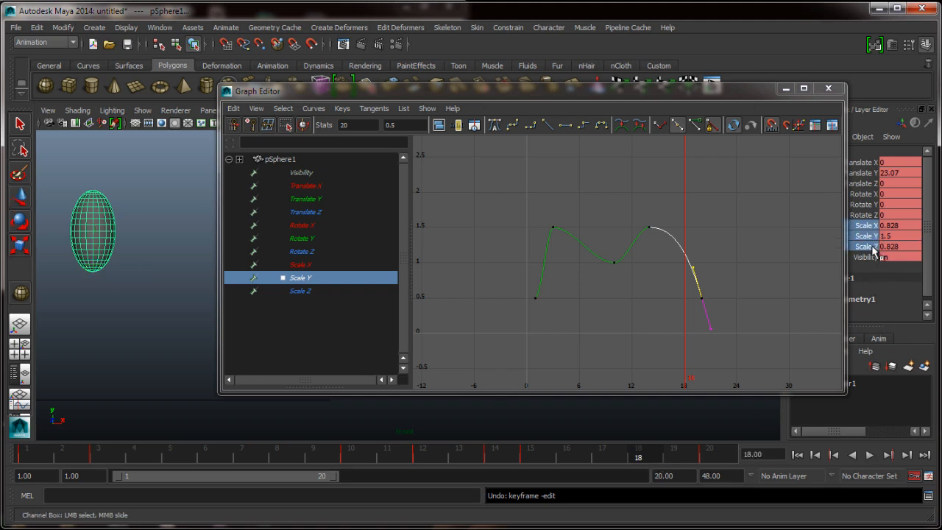
right_click(872, 250)
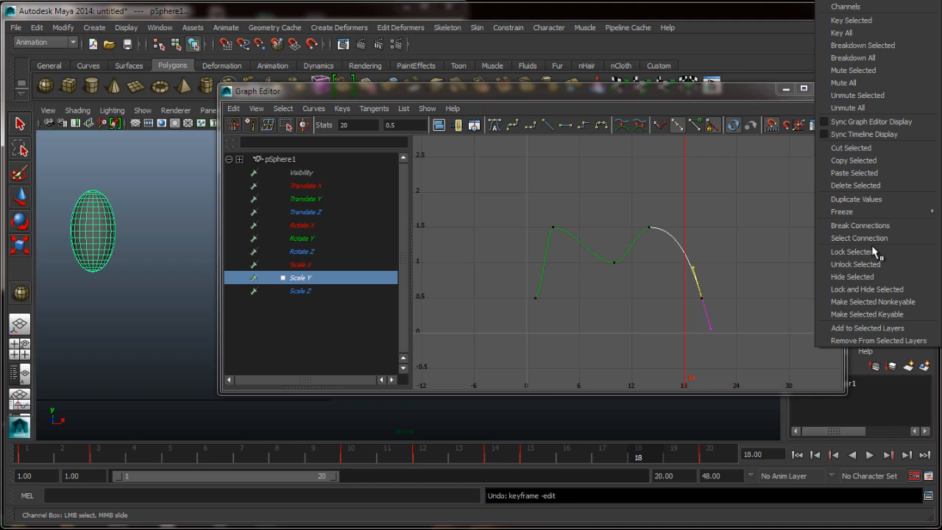
click(877, 24)
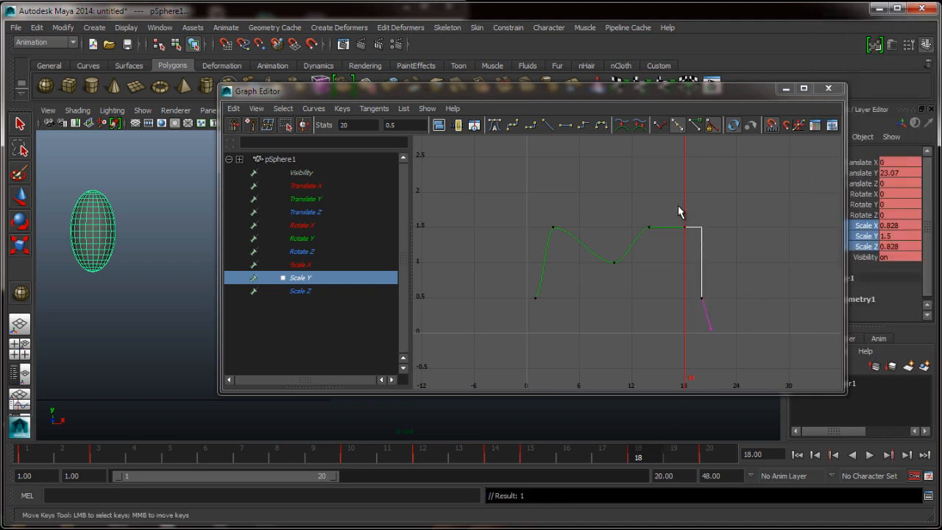
Apply auto tangents to the Scale Y keys at frames 18 and 20, steepen the frame 20 tangent downward, and play back the bounce.
drag(678, 206, 726, 312)
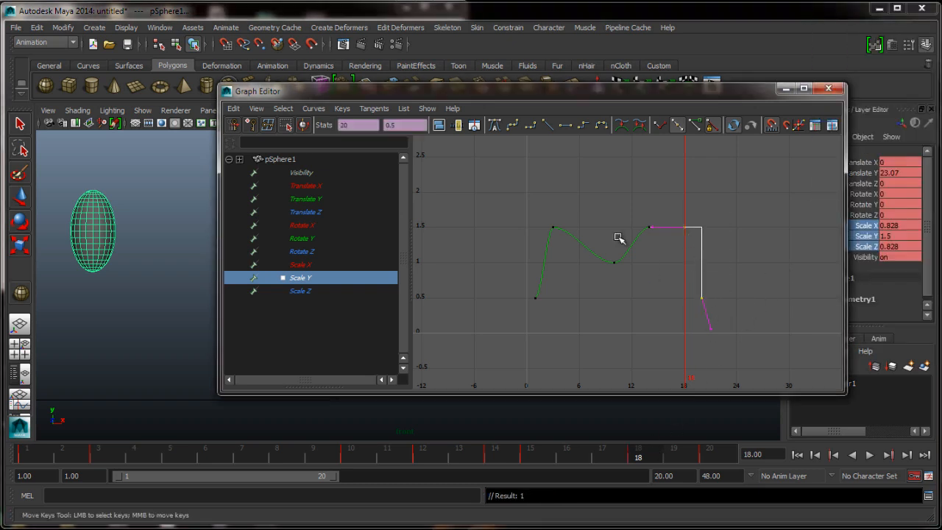
click(494, 125)
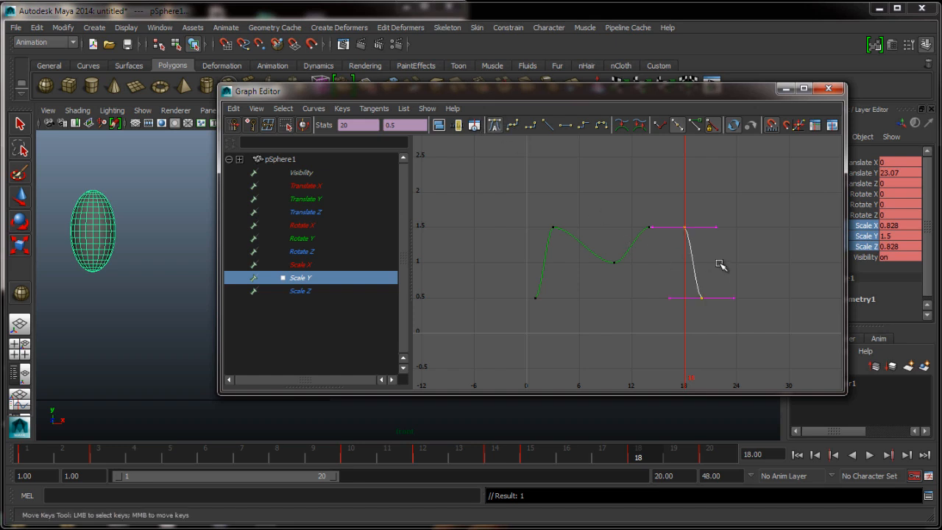
click(733, 297)
middle_drag(750, 322, 727, 358)
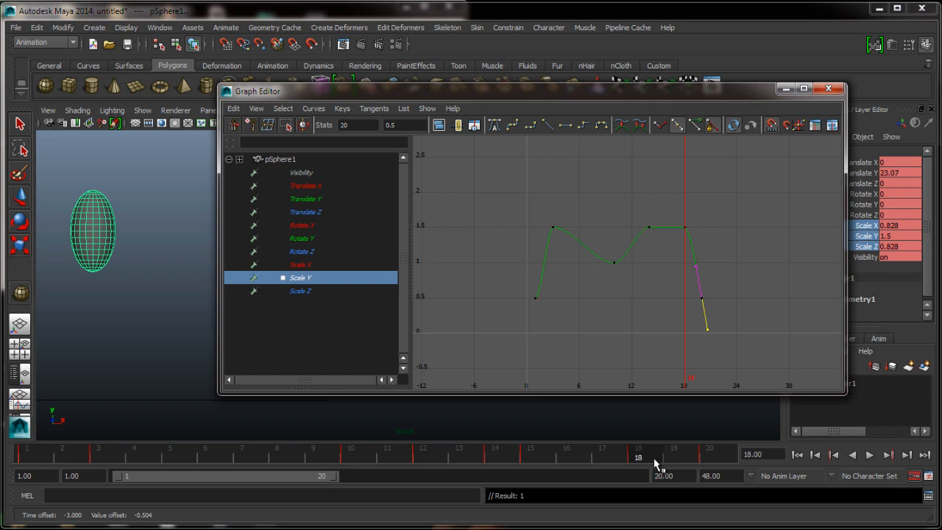
drag(653, 457, 62, 458)
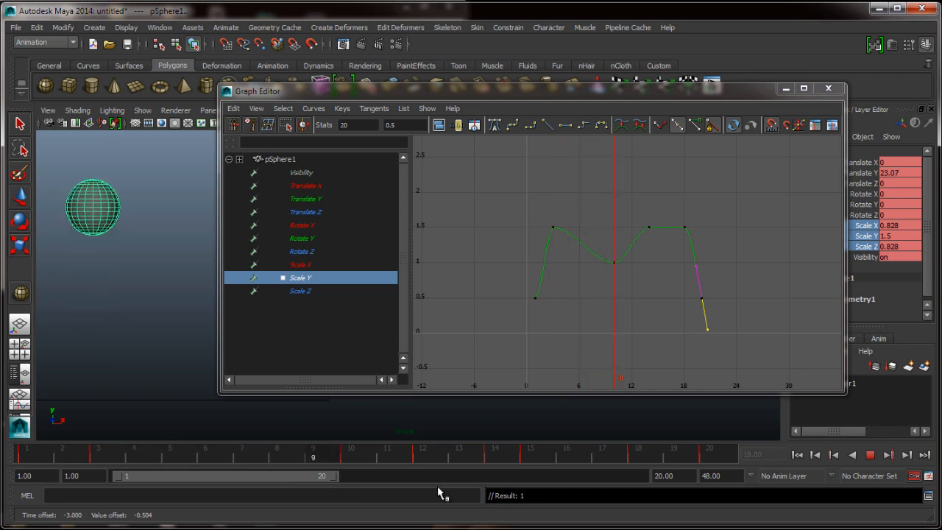
click(869, 455)
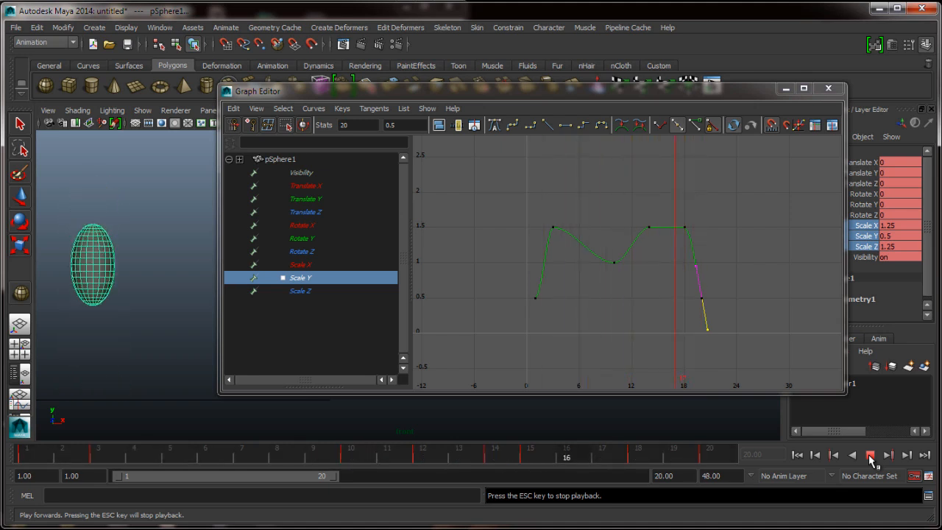
click(870, 455)
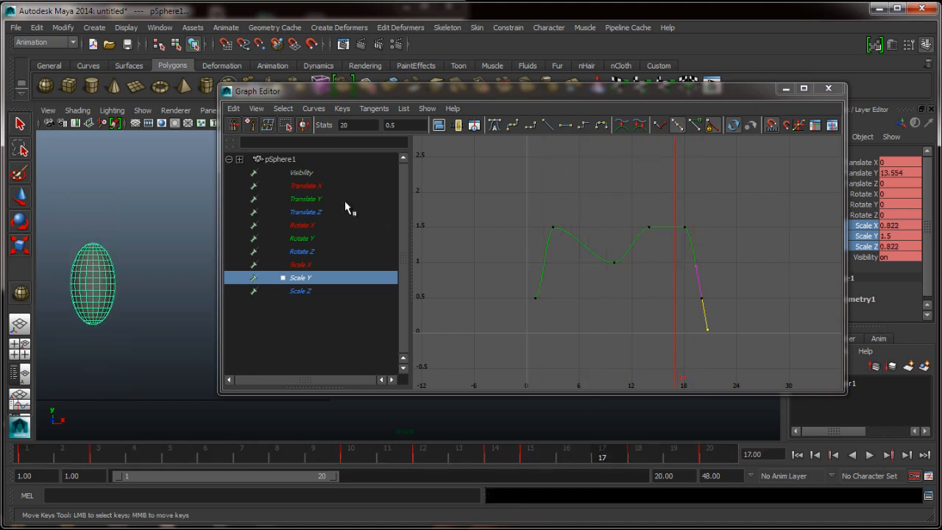
Isolate the Translate Y curve, delete its key at frame 15, and play back the bounce.
click(326, 200)
key(f)
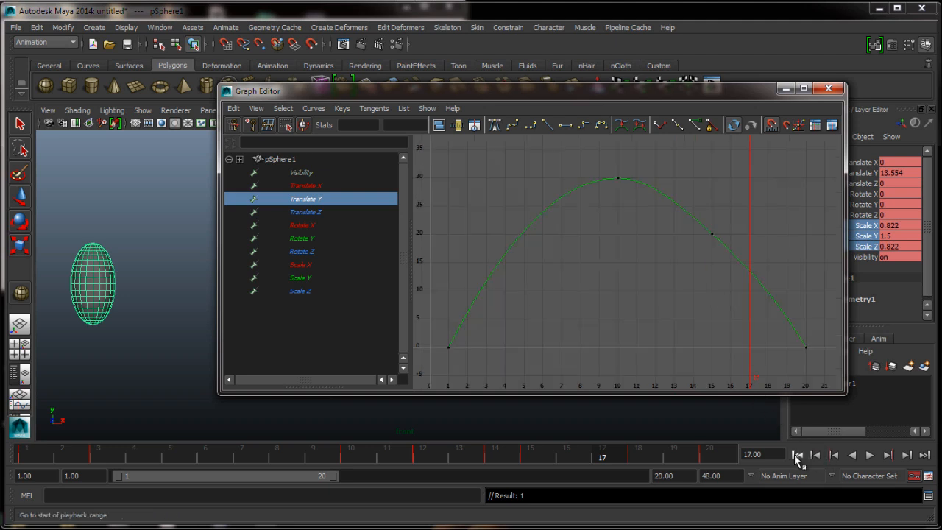
click(28, 455)
key(alt+v)
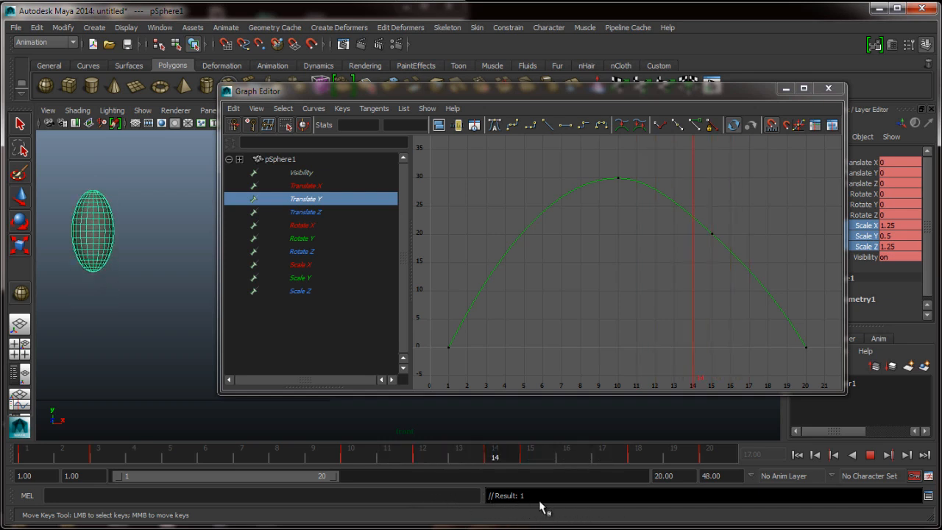
key(alt+v)
click(712, 234)
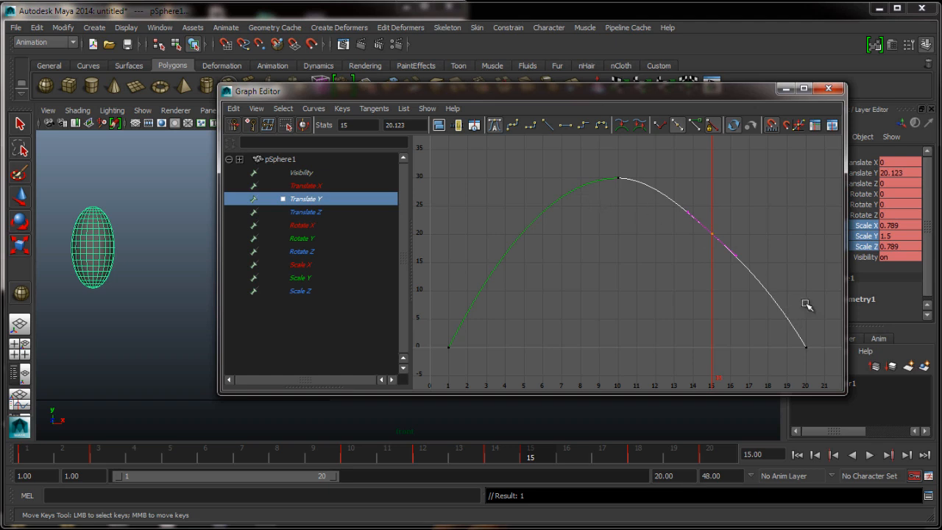
key(Delete)
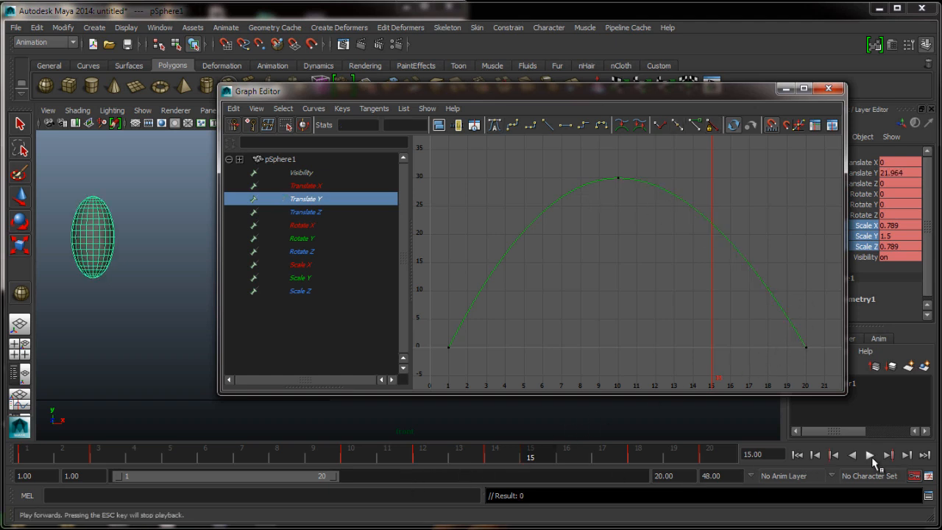
click(870, 455)
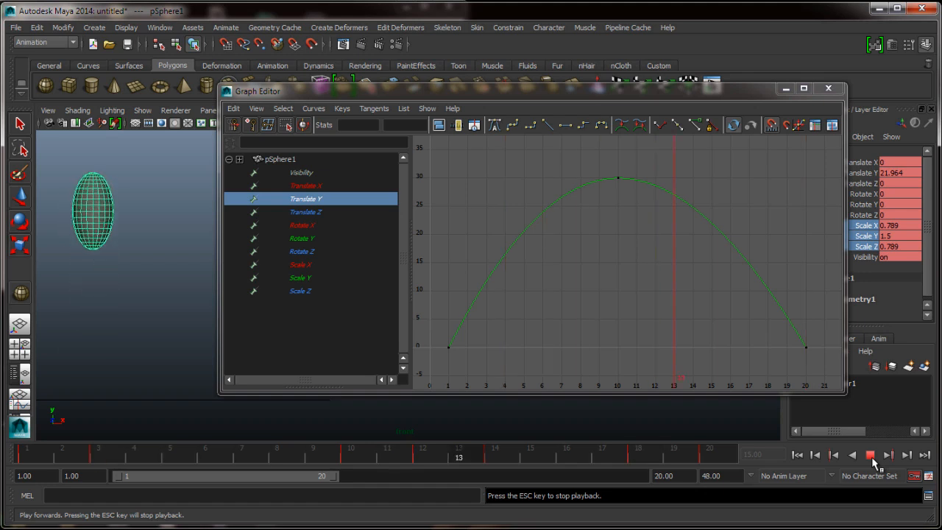
click(871, 456)
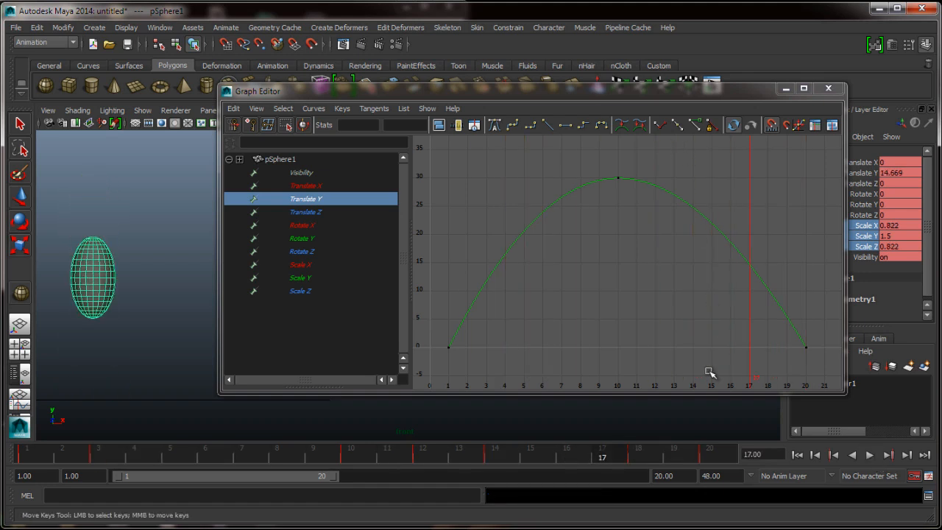
Raise the Translate Y key at frame 10 to about 35.946 and play back the bounce.
click(834, 455)
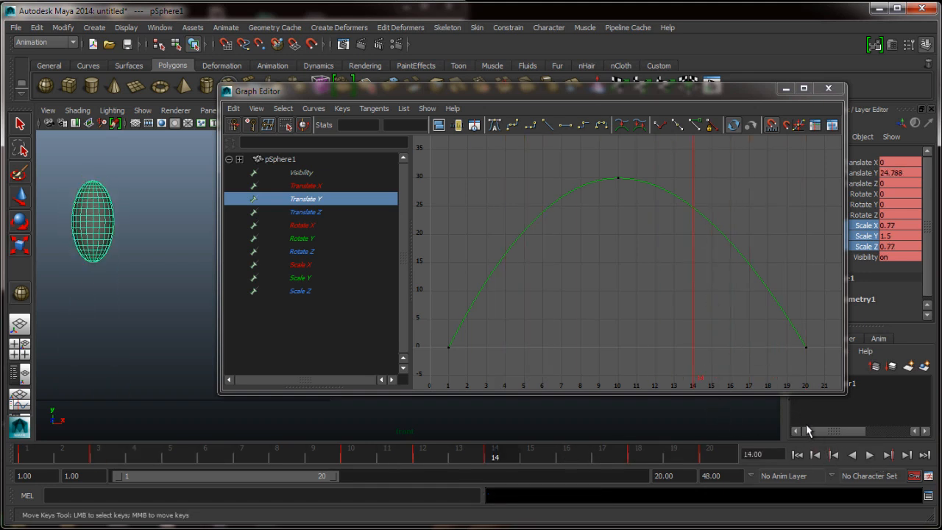
click(834, 455)
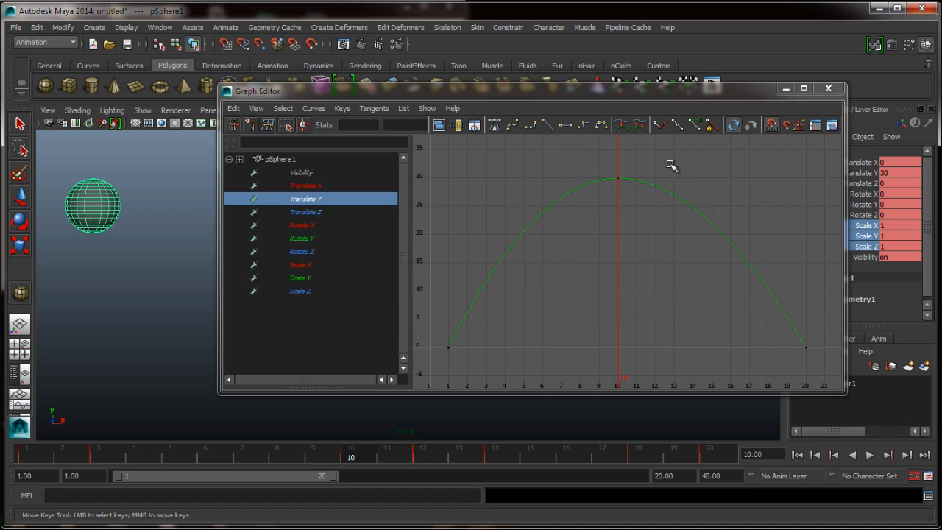
click(610, 184)
middle_drag(652, 260, 650, 227)
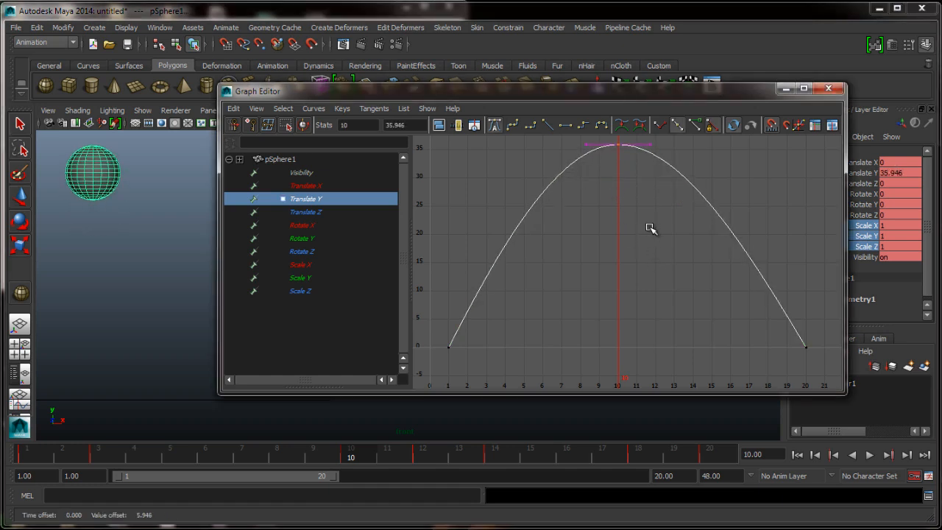
click(870, 455)
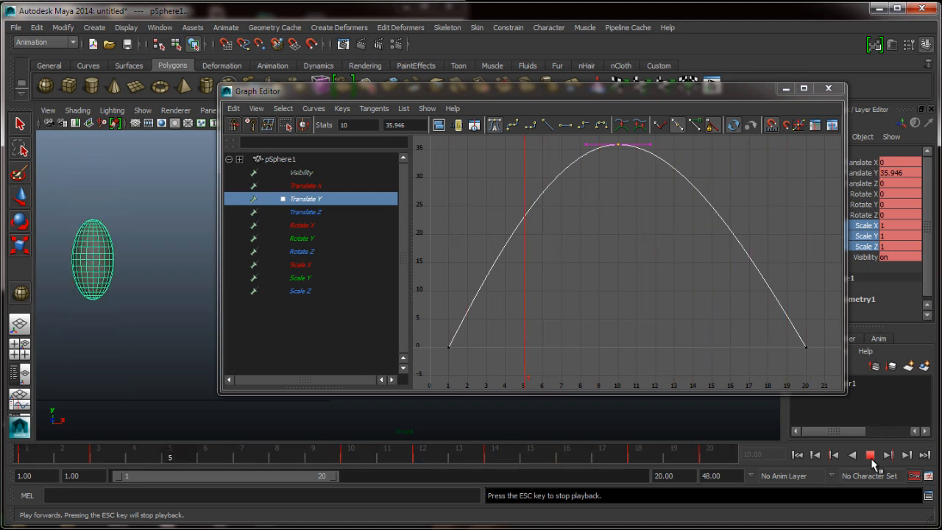
click(869, 456)
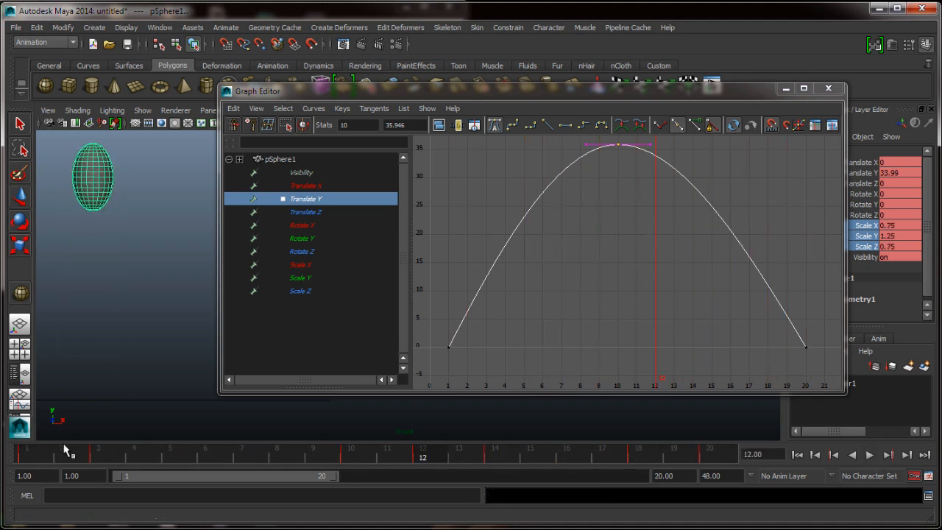
key(alt+v)
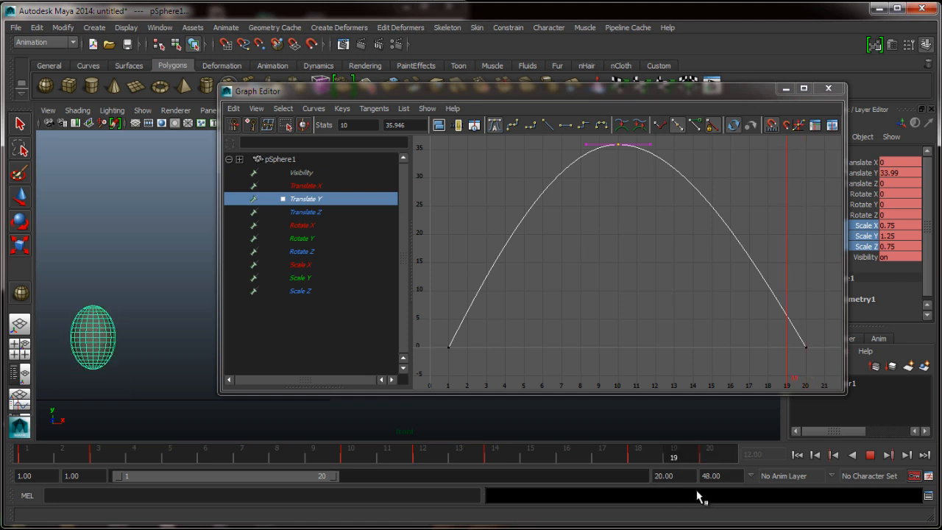
key(Escape)
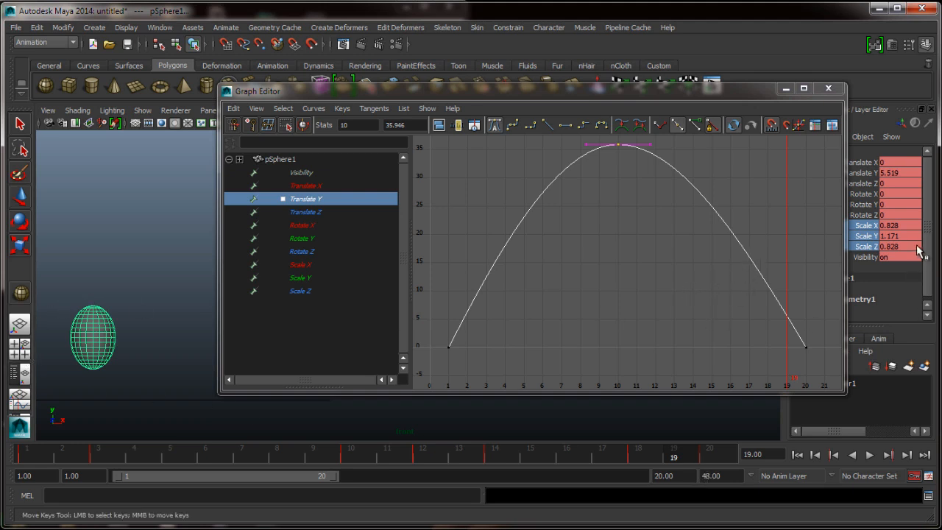
At frame 19, set Scale X, Y and Z to 1 and Translate Y to 0, and play back the bounce.
drag(908, 226, 909, 245)
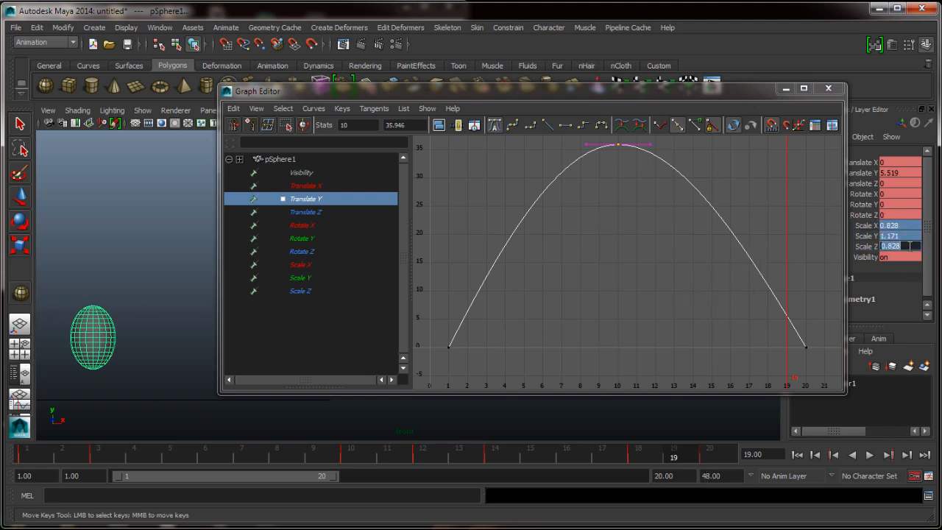
text(1)
key(Return)
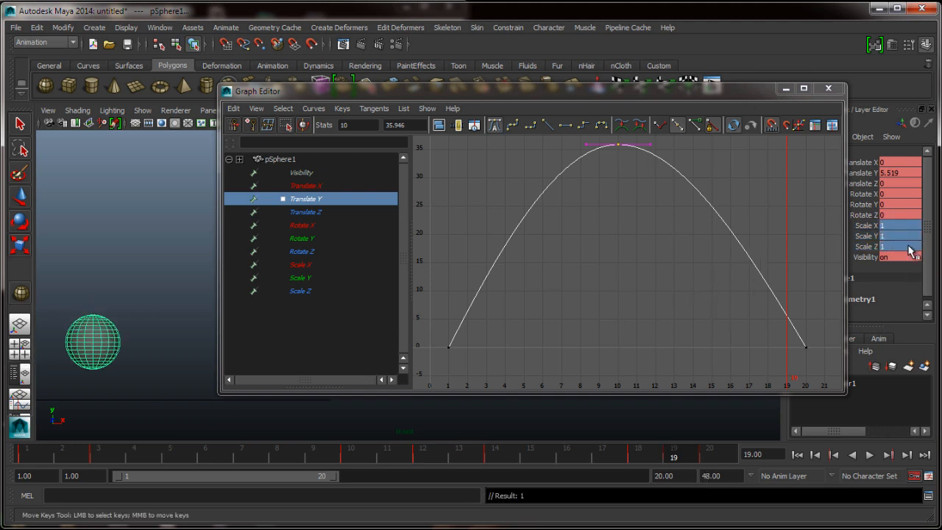
click(896, 175)
key(Return)
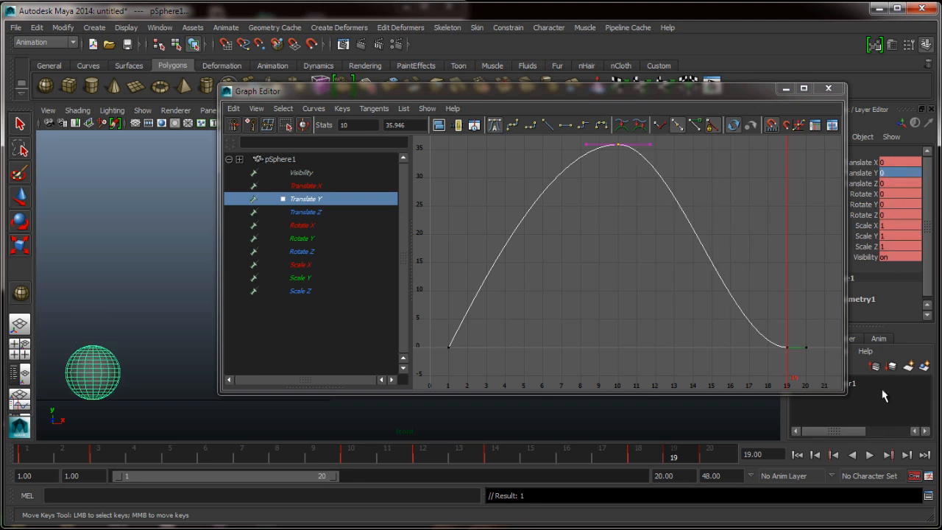
click(871, 455)
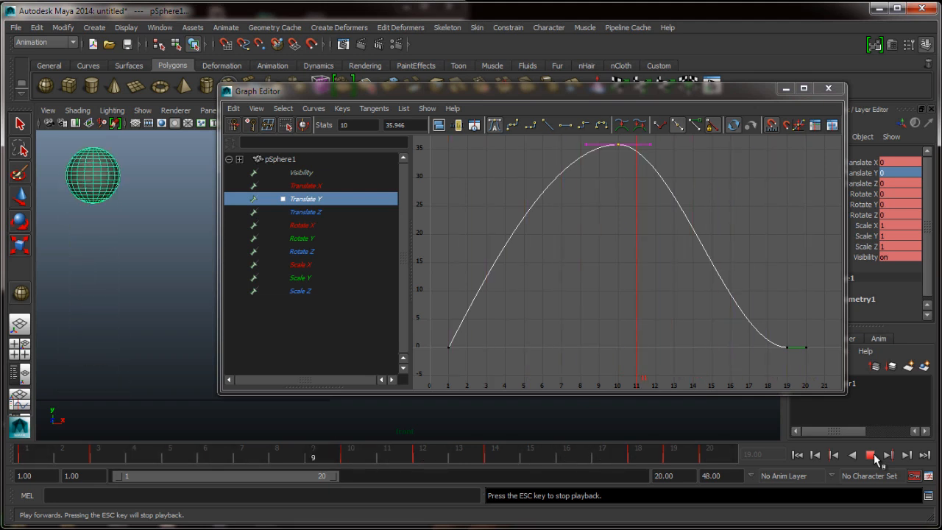
Set Translate Y to 0 at frame 2 and preview the start of the bounce.
click(871, 456)
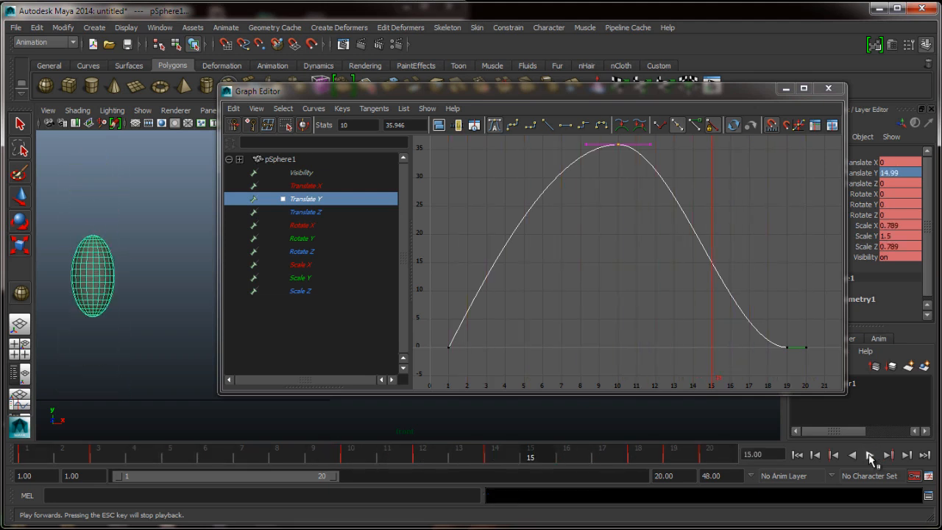
click(797, 455)
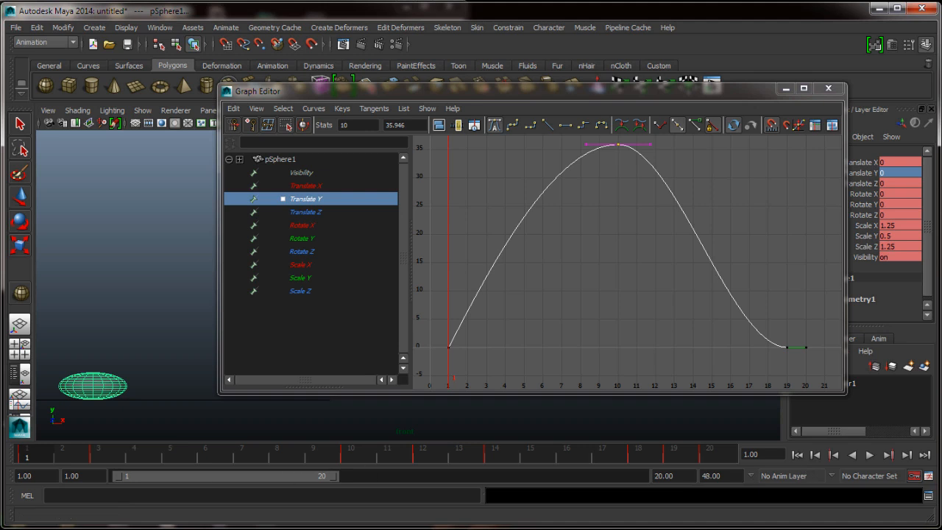
click(74, 450)
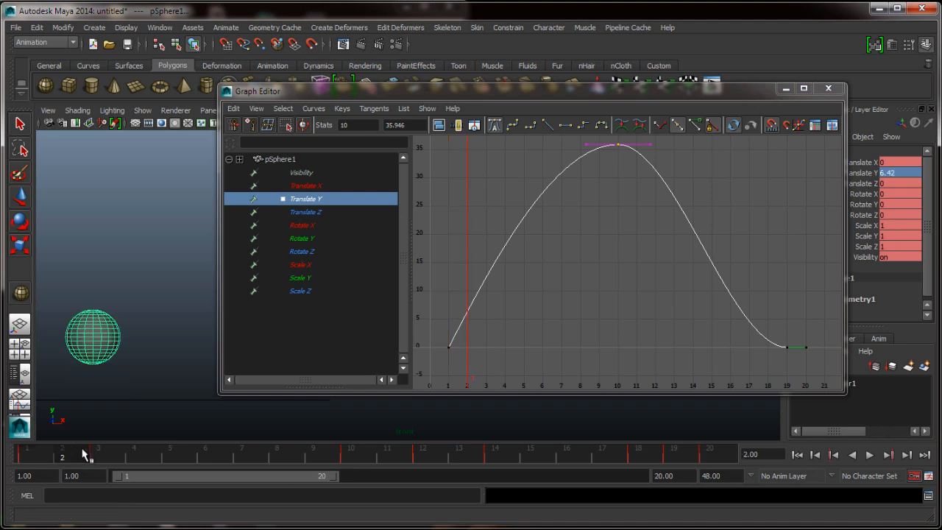
click(904, 174)
text(0)
key(Return)
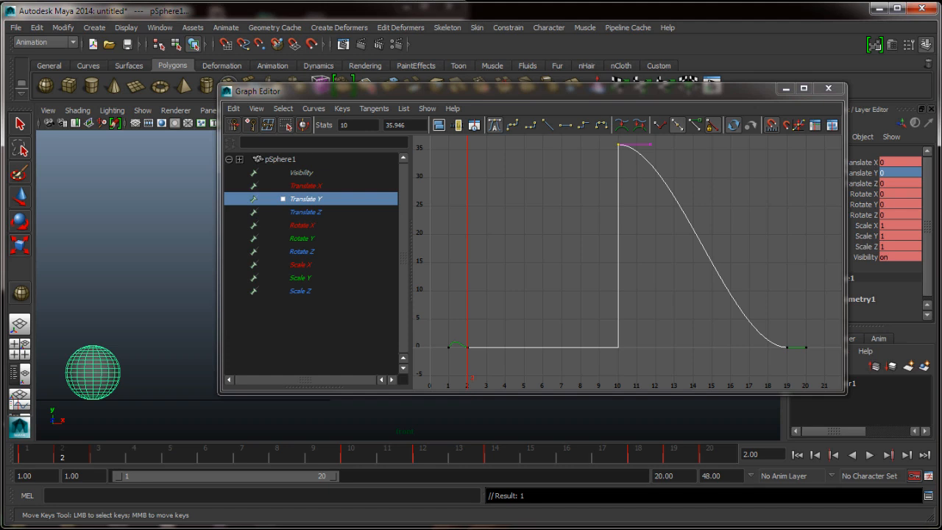
click(27, 457)
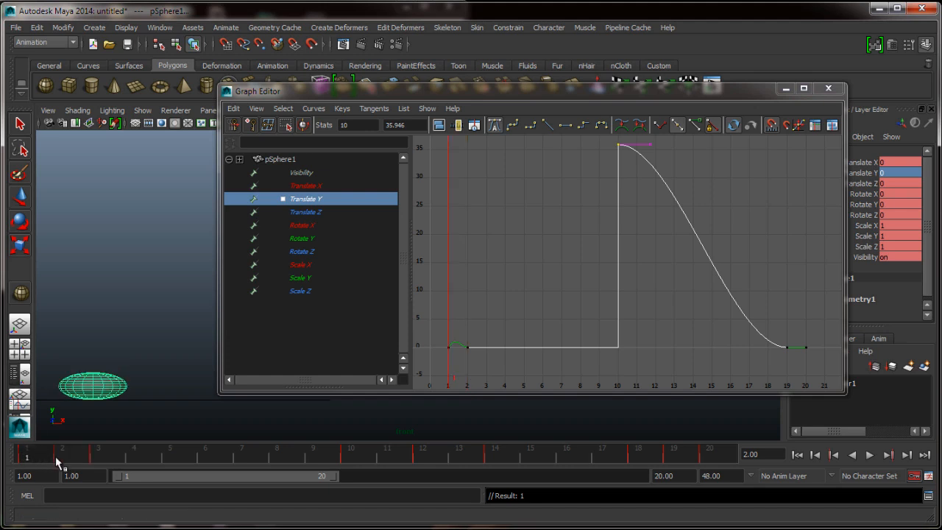
key(alt+v)
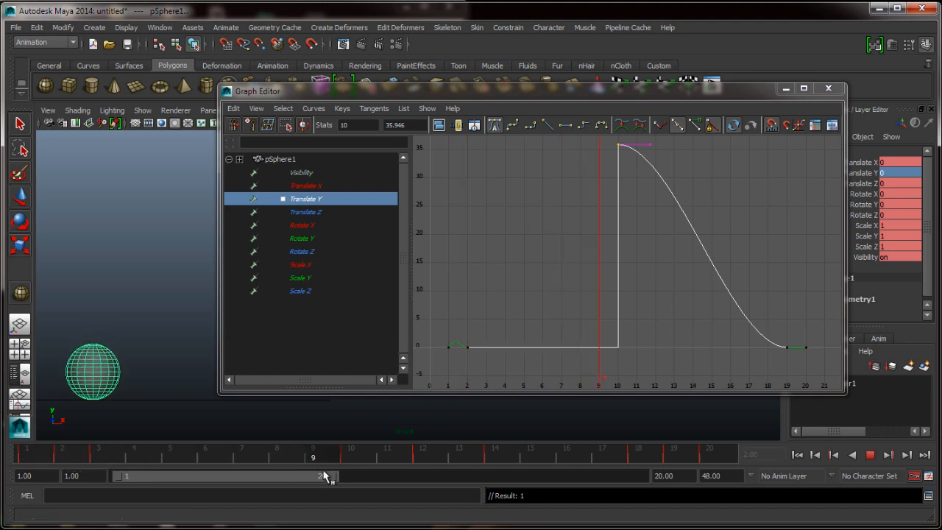
drag(348, 463, 136, 463)
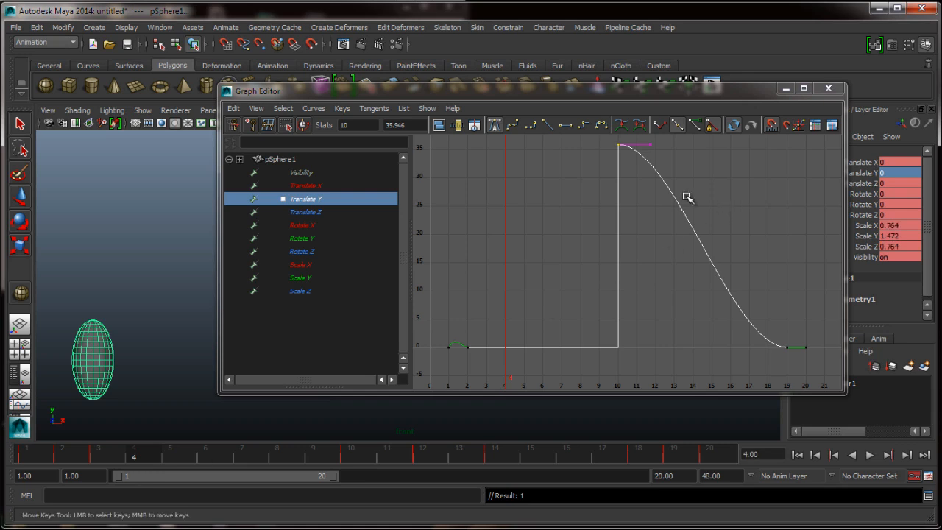
Apply auto tangents to all keys on the Translate Y curve.
scroll(487, 197, down, 3)
drag(488, 164, 778, 353)
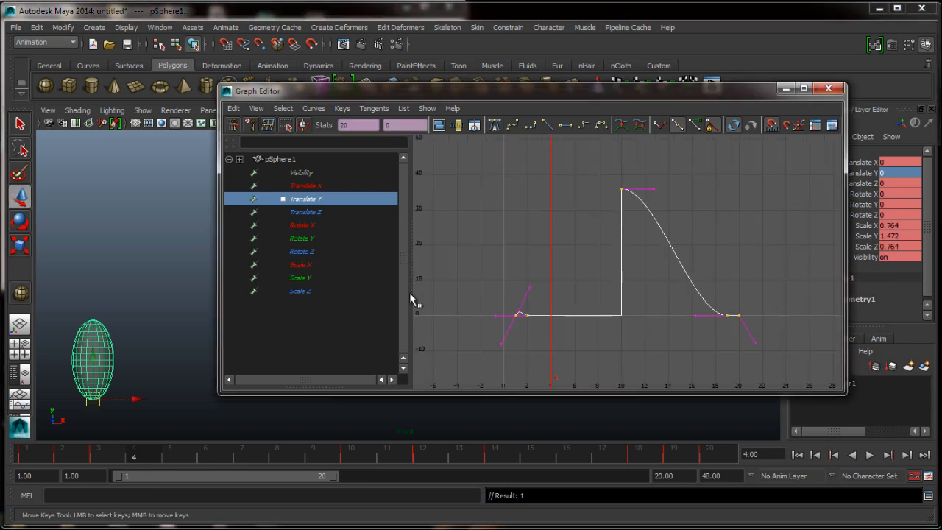
click(494, 125)
mouse_move(616, 338)
alt+right_down()
mouse_move(702, 420)
mouse_move(643, 357)
mouse_move(610, 343)
alt+right_up()
alt+middle_drag(611, 344, 618, 347)
click(618, 338)
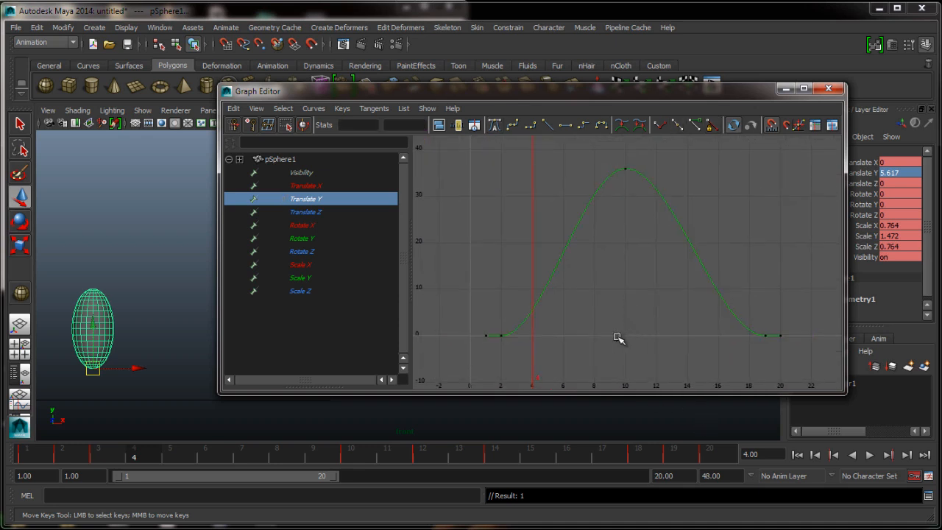
Steepen the tangent of the Translate Y key at frame 2 so the curve rises sharply from the ground.
drag(519, 356, 520, 356)
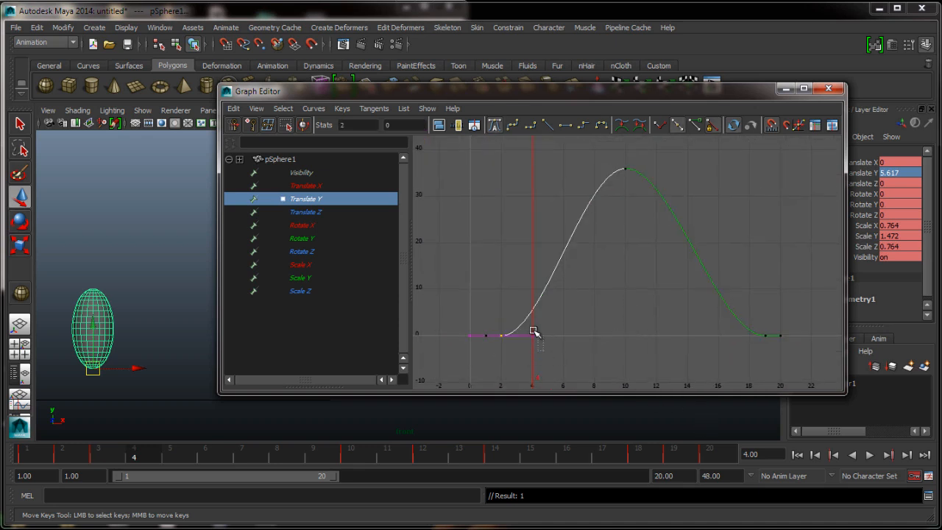
middle_drag(559, 347, 563, 281)
alt+right_drag(562, 281, 576, 314)
alt+middle_drag(590, 313, 765, 256)
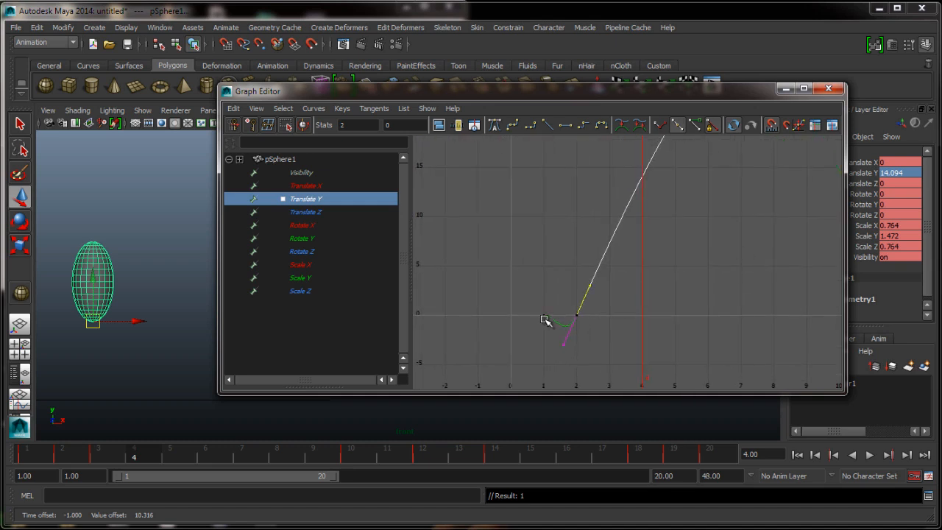
middle_drag(565, 359, 530, 340)
scroll(578, 328, down, 8)
scroll(567, 333, up, 6)
scroll(577, 336, down, 3)
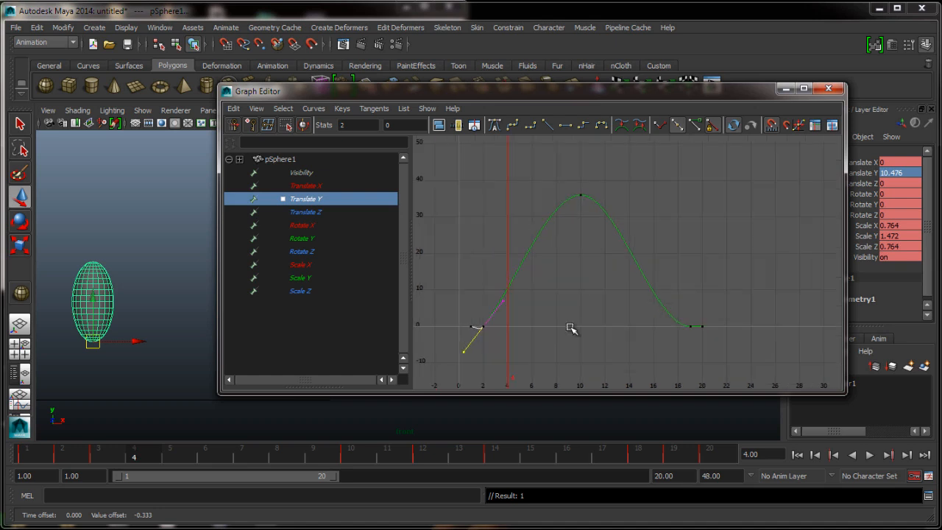
middle_drag(469, 363, 478, 366)
Steepen the Translate Y tangent at frame 19 for a sharp descent, and scrub through the first frames to check the takeoff.
drag(692, 321, 682, 337)
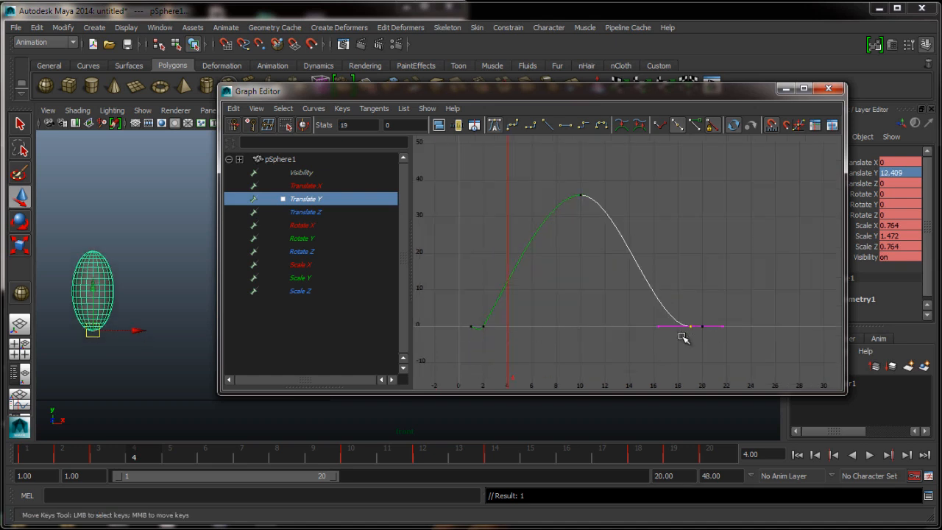
middle_drag(666, 350, 676, 306)
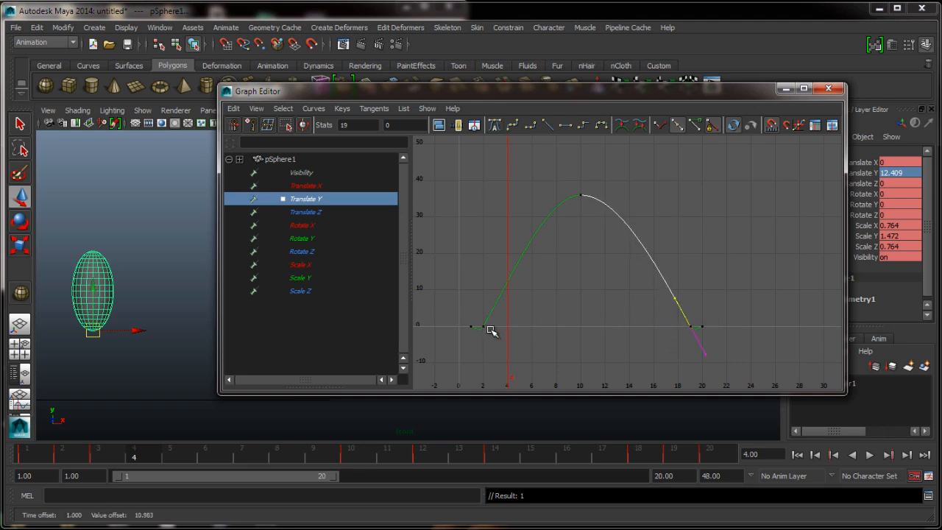
alt+right_drag(480, 333, 499, 358)
alt+middle_drag(497, 353, 684, 303)
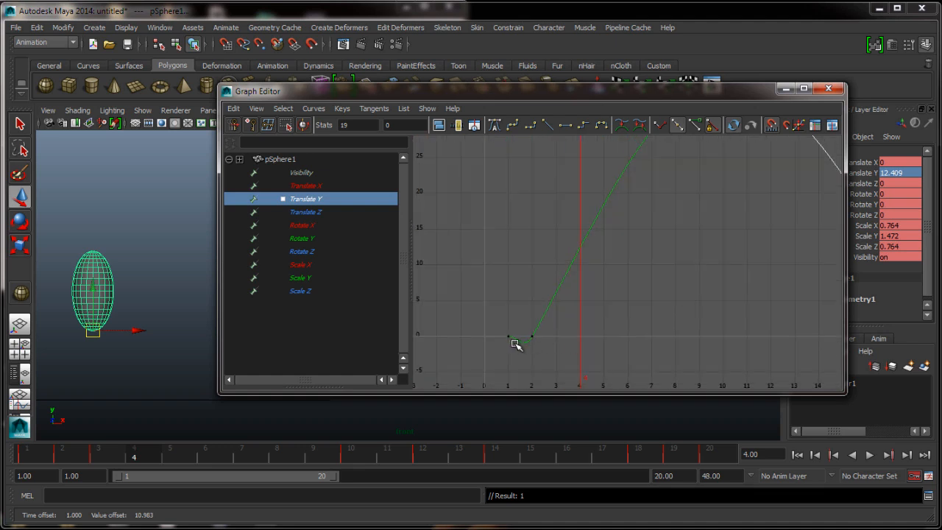
key(alt+v)
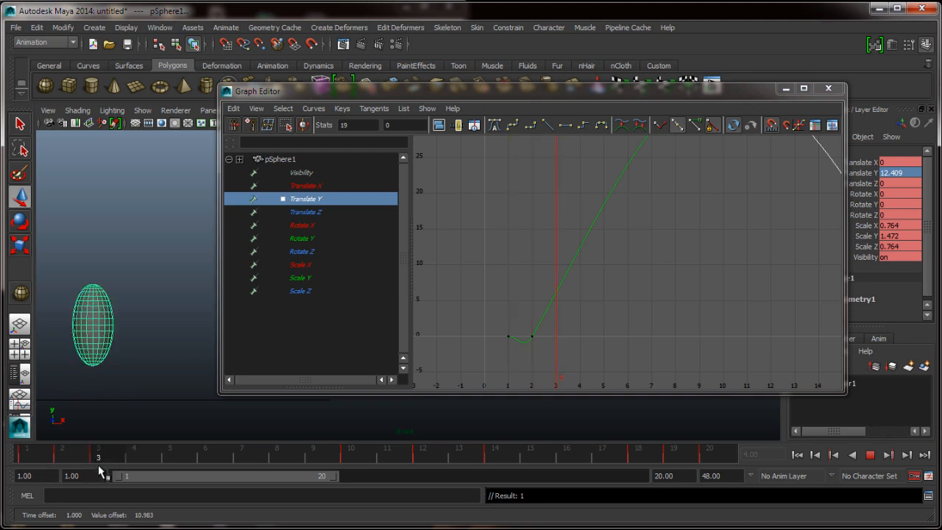
key(alt+v)
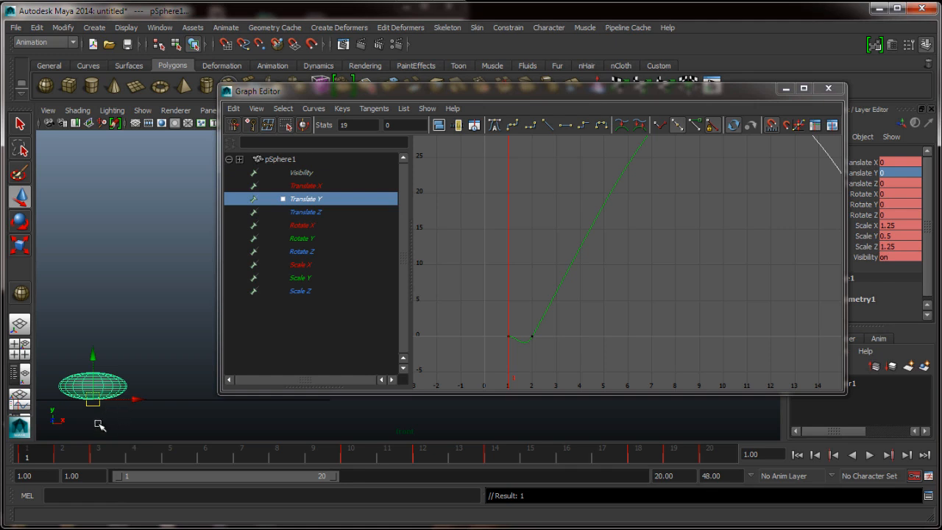
key(alt+v)
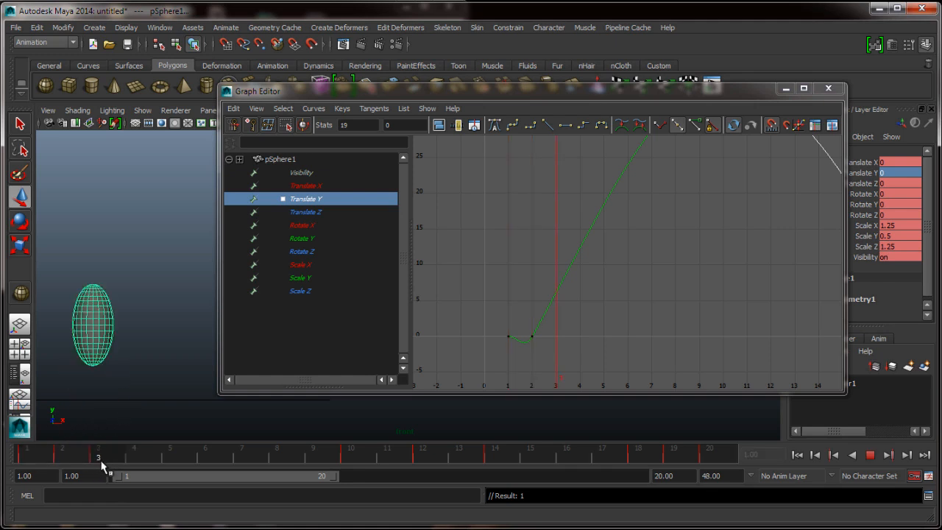
key(alt+v)
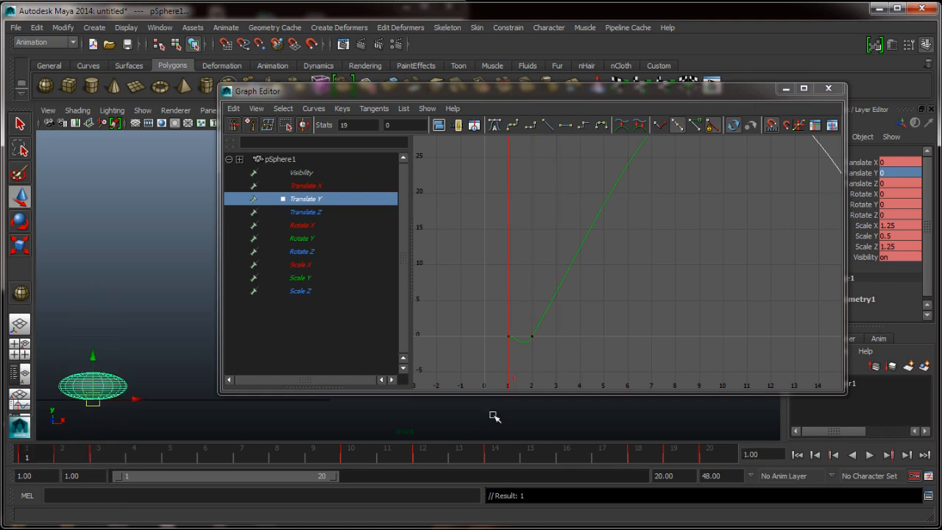
Break the tangents of the Translate Y key at frame 2, flatten its incoming tangent, and preview the motion.
drag(557, 351, 519, 315)
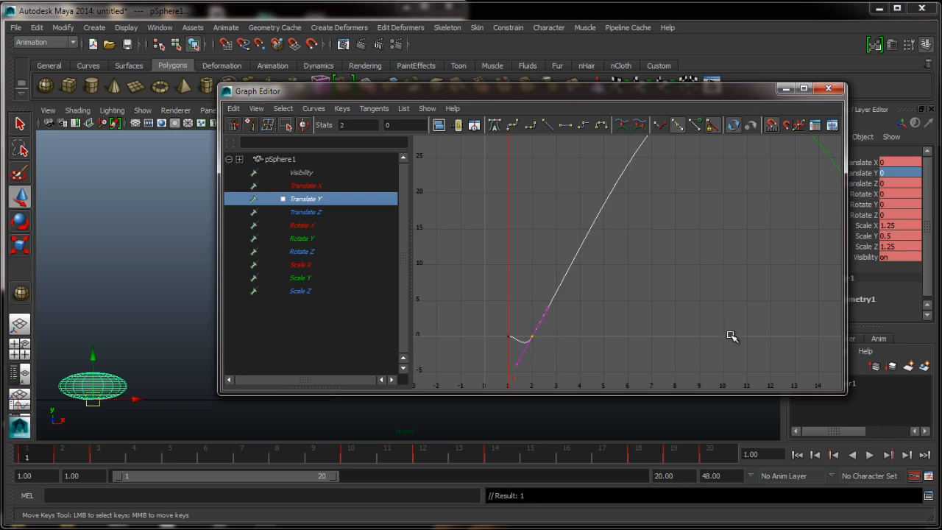
click(662, 123)
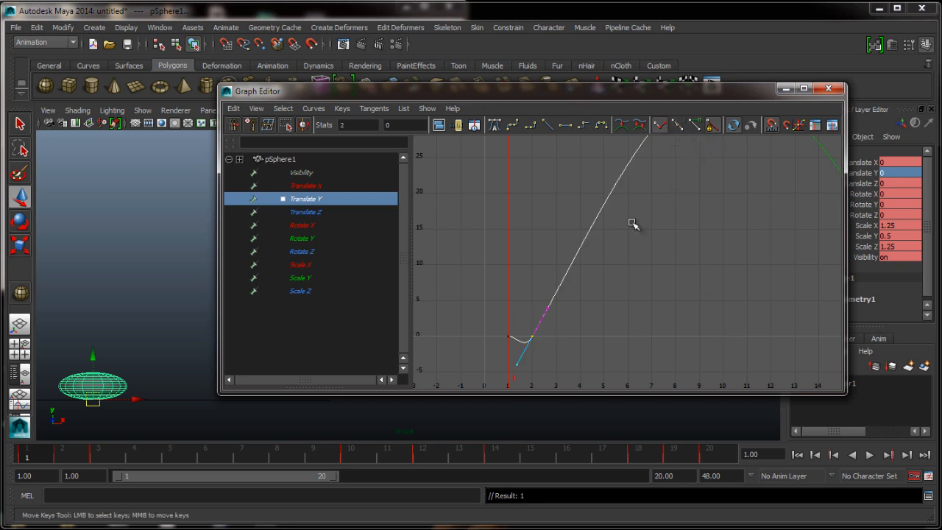
drag(491, 354, 491, 354)
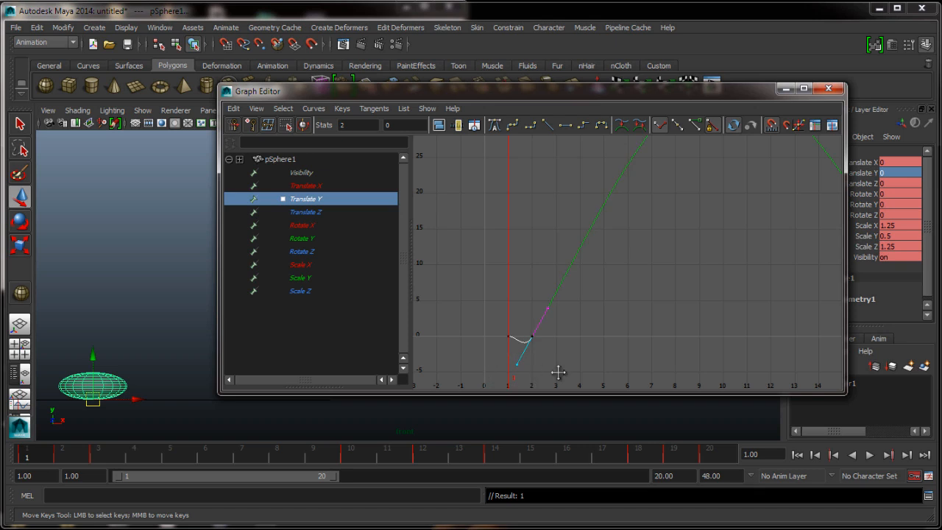
middle_drag(557, 370, 554, 365)
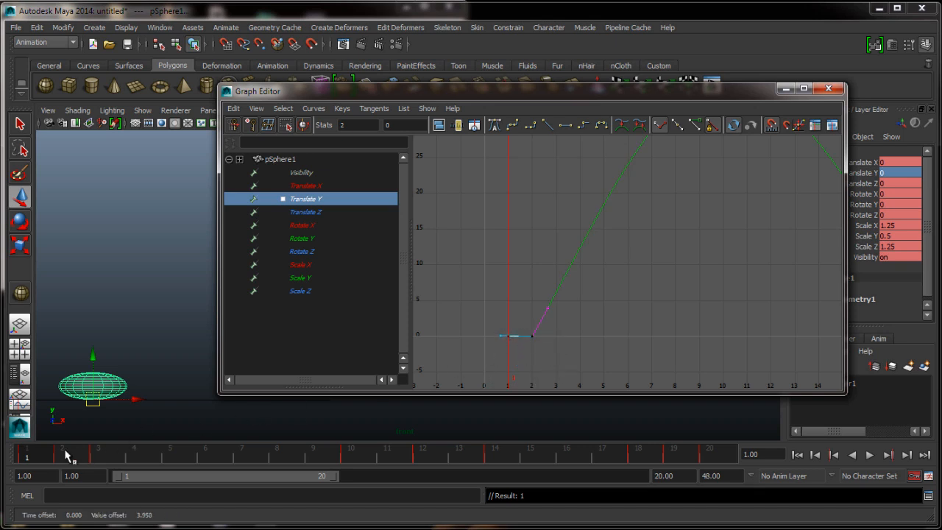
drag(38, 458, 312, 480)
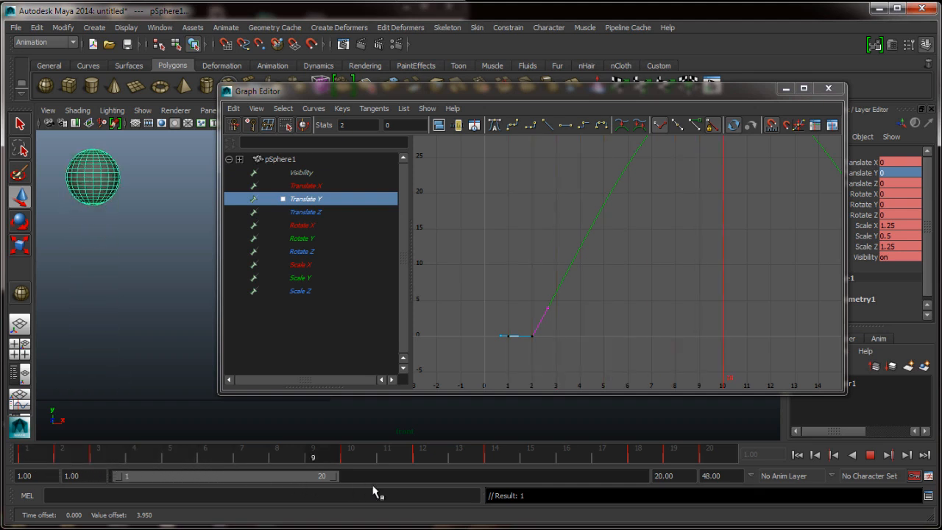
drag(373, 486, 28, 474)
Break the tangents of the Translate Y key at frame 19, make its outgoing tangent flat, and play back the bounce.
alt+middle_drag(718, 315, 404, 333)
drag(648, 342, 650, 337)
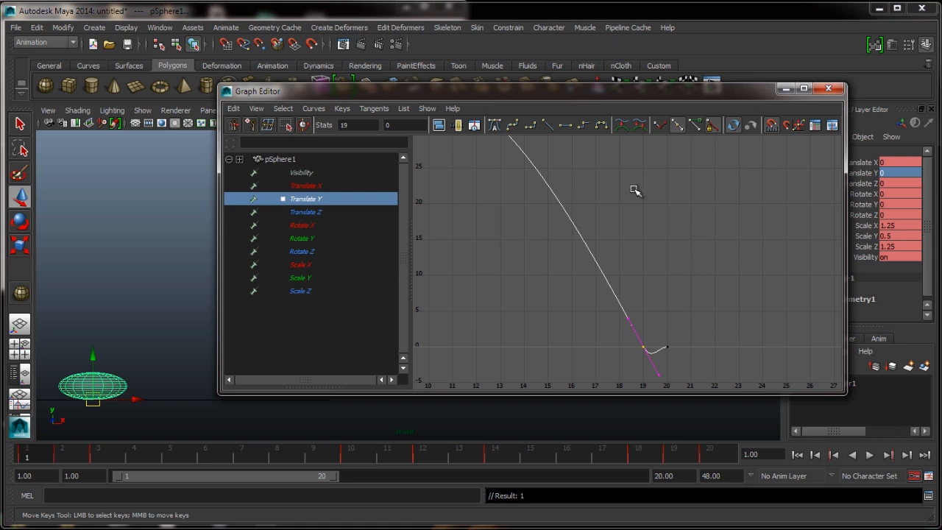
click(661, 127)
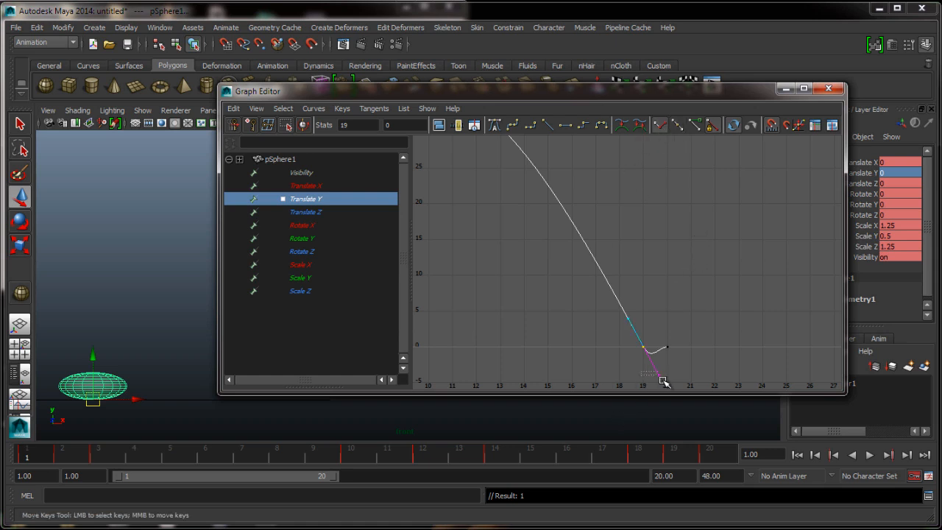
drag(640, 372, 663, 382)
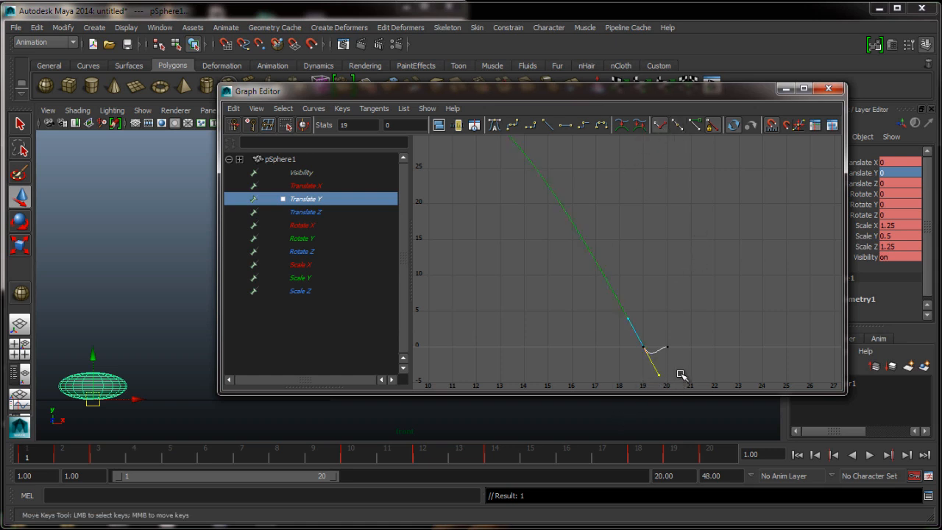
click(565, 127)
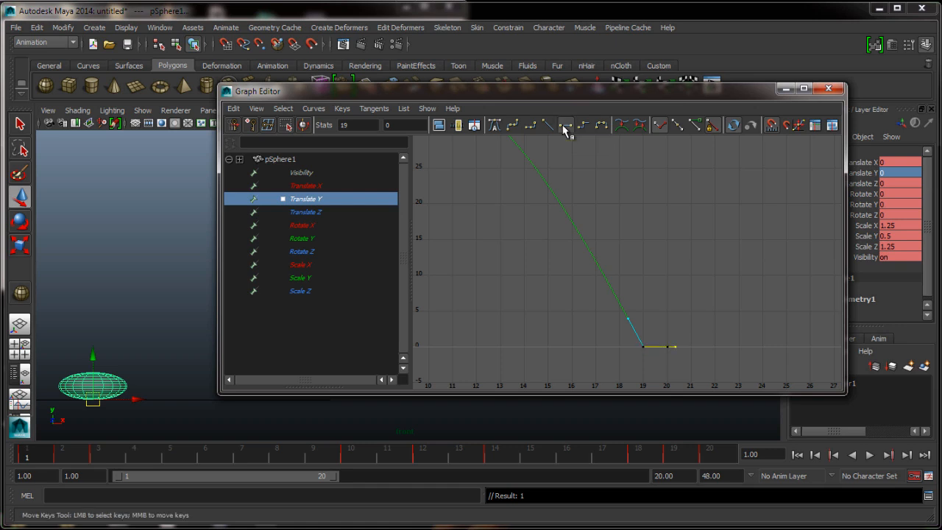
click(761, 370)
alt+right_drag(761, 370, 681, 384)
key(a)
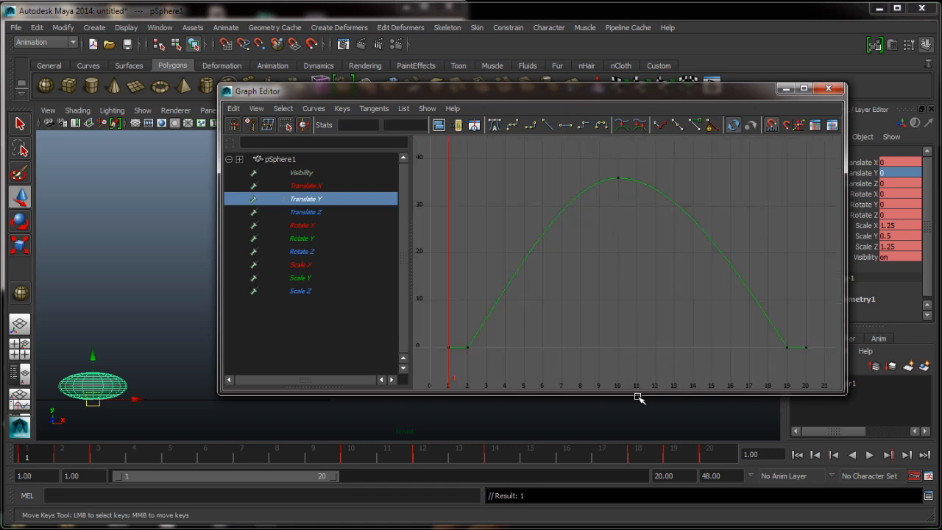
click(871, 454)
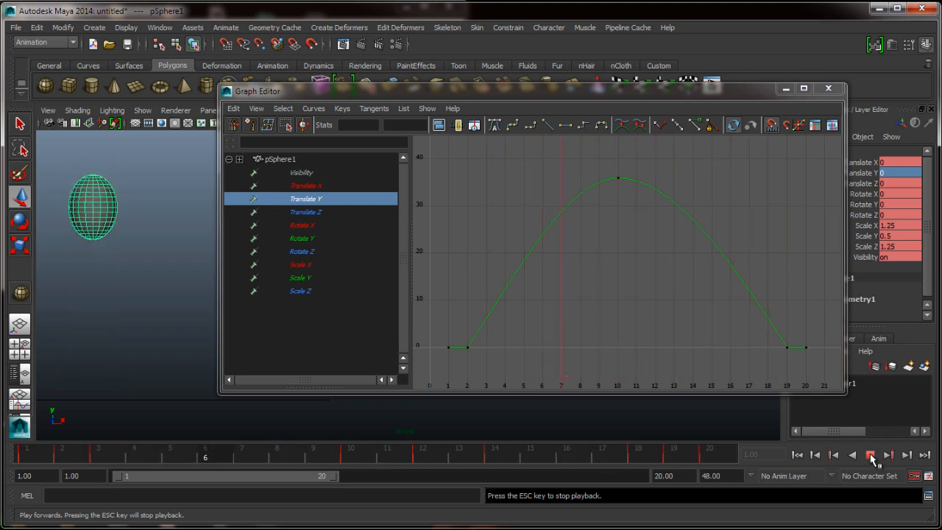
click(870, 456)
Minimize the Graph Editor and switch the viewport to an angled perspective view of the sphere and ground plane.
click(785, 88)
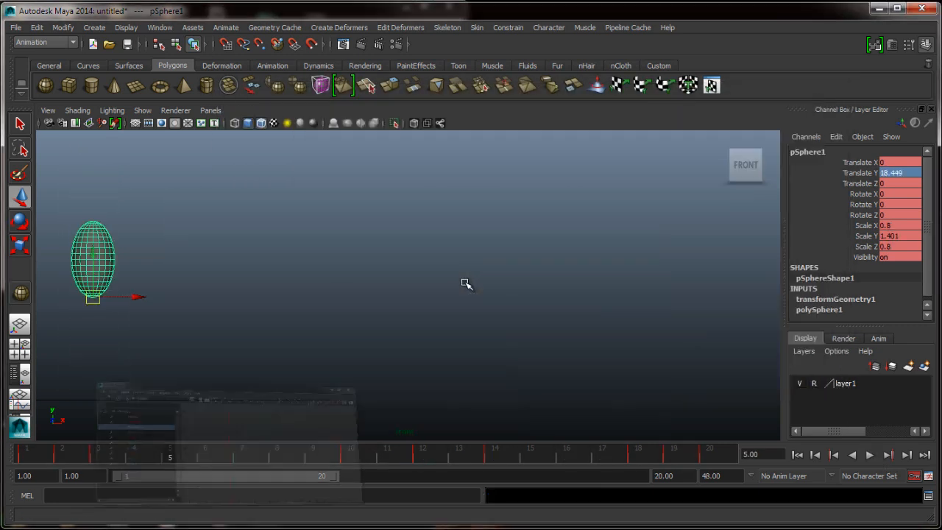
alt+middle_drag(337, 339, 523, 376)
key(space)
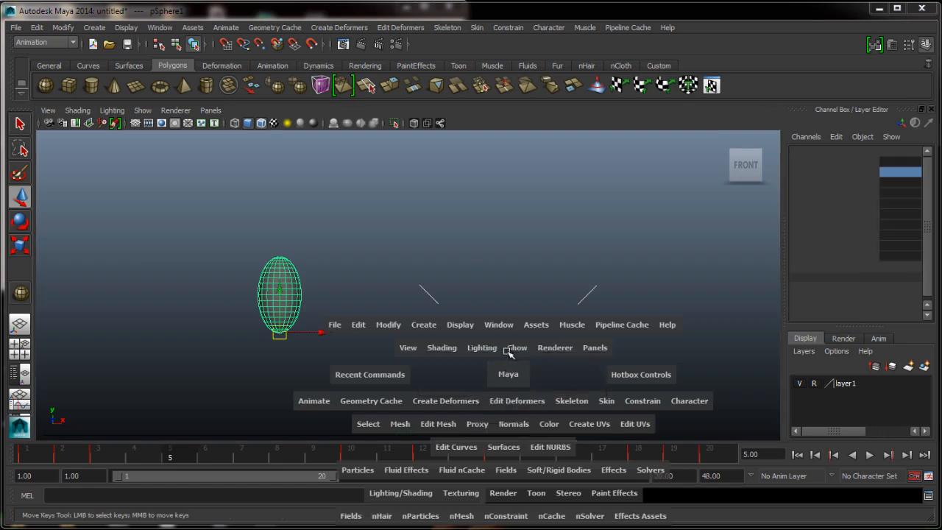
drag(508, 374, 500, 315)
alt+middle_drag(392, 324, 591, 364)
alt+right_drag(591, 364, 483, 310)
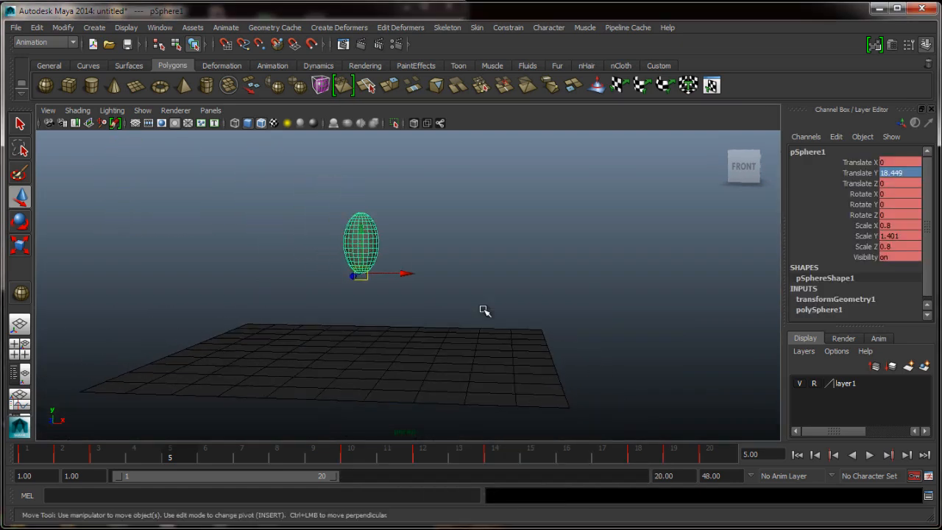
alt+drag(484, 309, 490, 270)
Deselect the sphere and display the scene in smooth shading, with the sphere and ground plane in view.
click(490, 269)
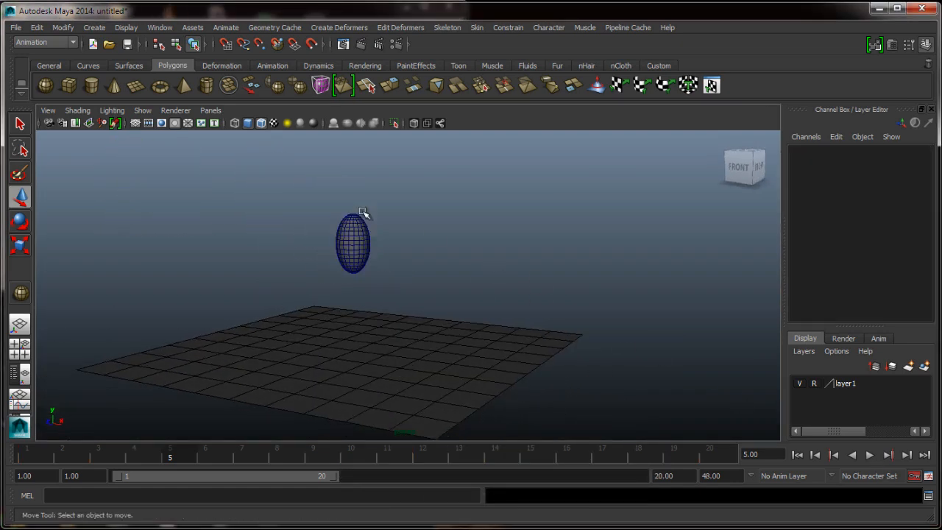
key(5)
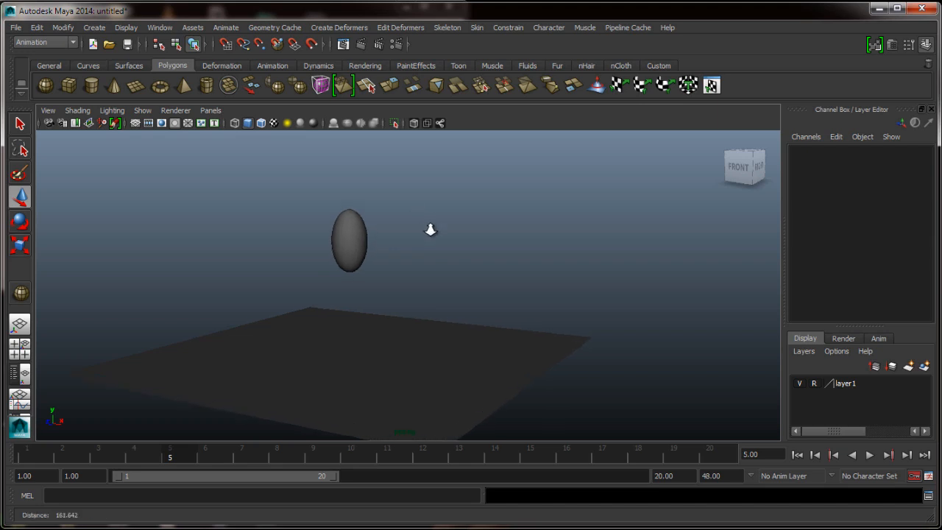
alt+middle_drag(404, 243, 412, 194)
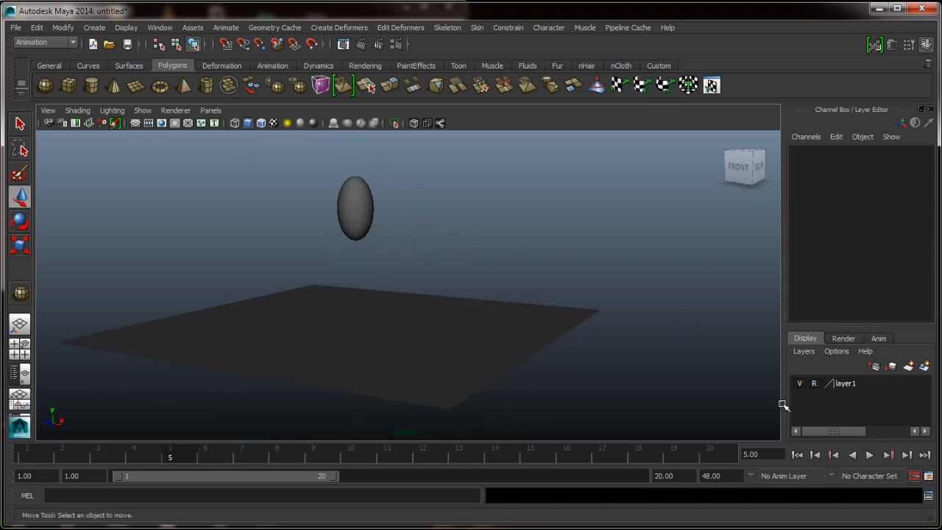
Play back the shaded bounce in perspective, keeping the full height of the motion in view.
click(869, 455)
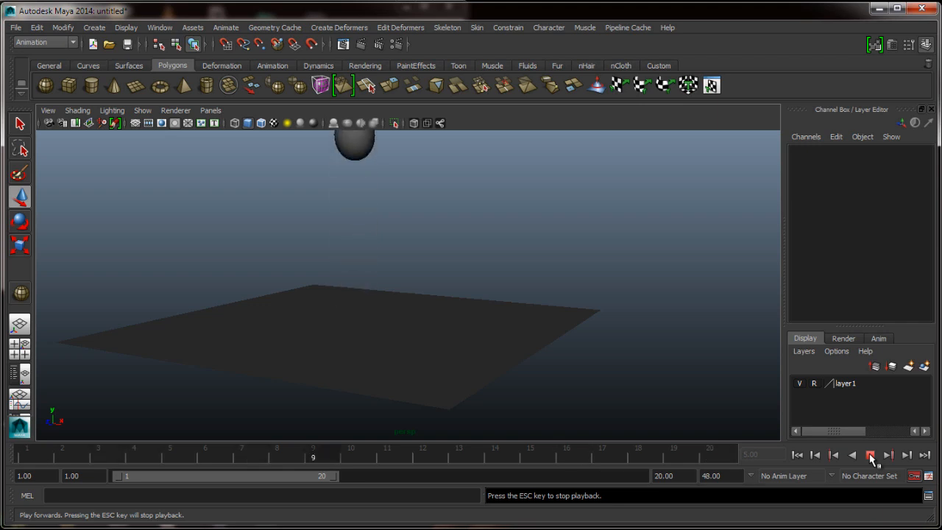
click(869, 455)
alt+middle_drag(641, 361, 640, 383)
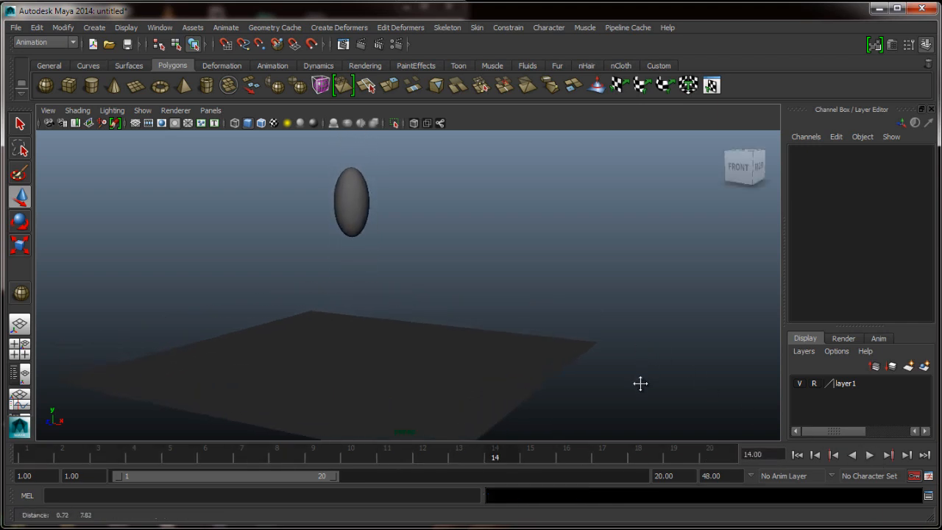
click(870, 455)
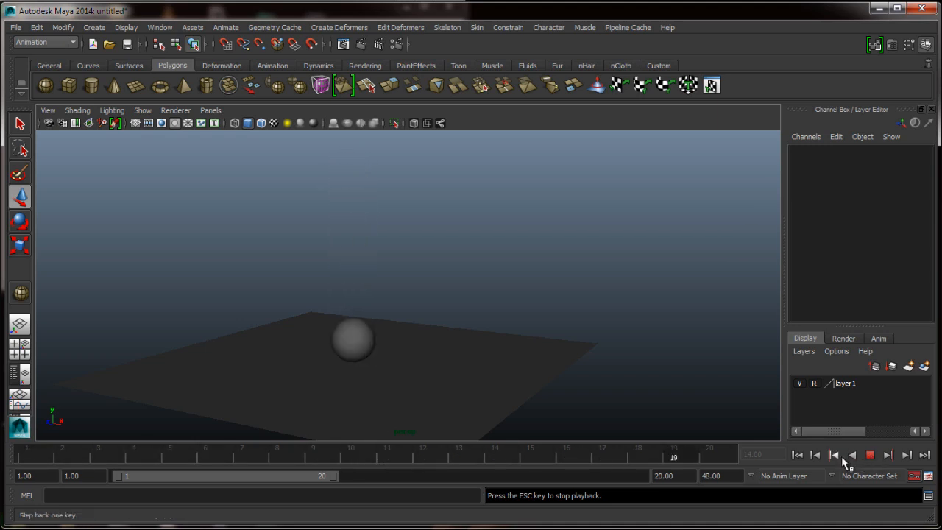
click(870, 456)
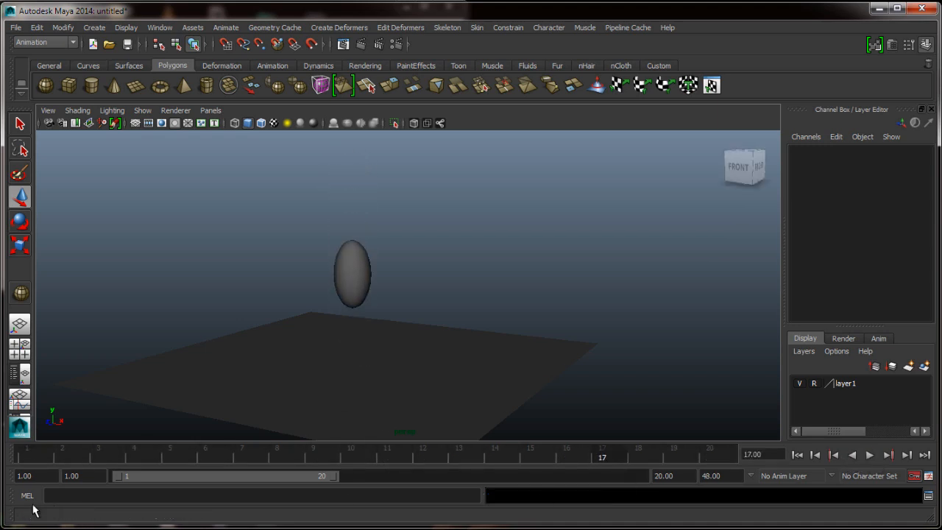